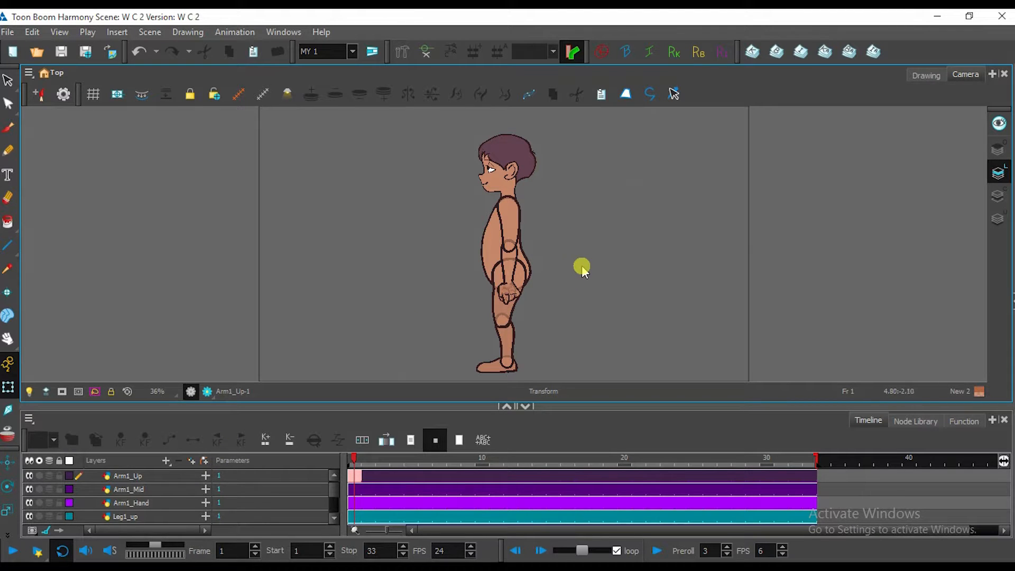
Pull the front upper arm, the head and the torso away from the assembled character to demonstrate the separate pieces.
left_click(514, 204)
scroll(583, 269, "up", 5)
left_click_drag(444, 220, 539, 322)
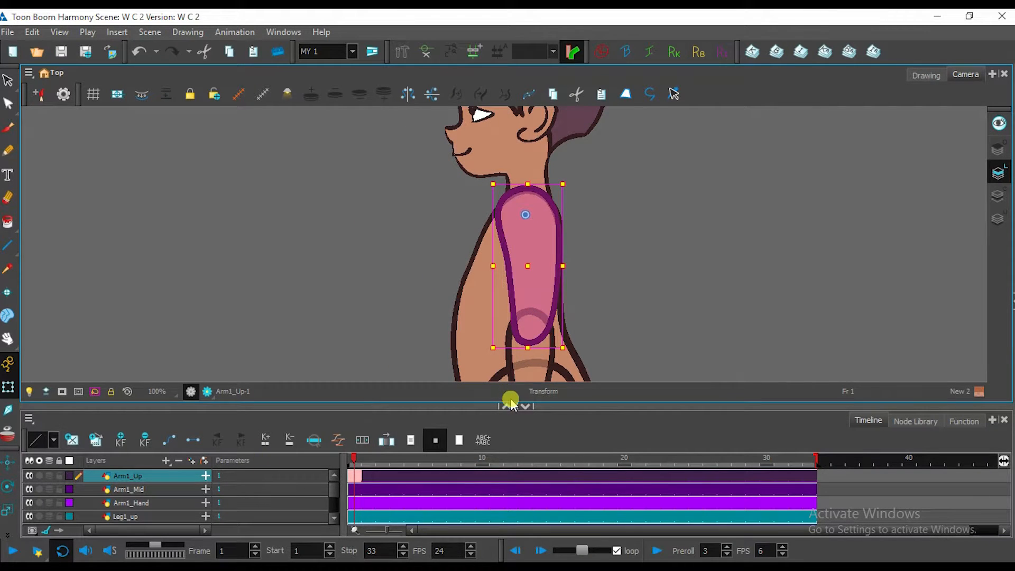
left_click_drag(542, 405, 546, 379)
left_click_drag(550, 267, 737, 237)
left_click(510, 141)
scroll(555, 294, "down", 2)
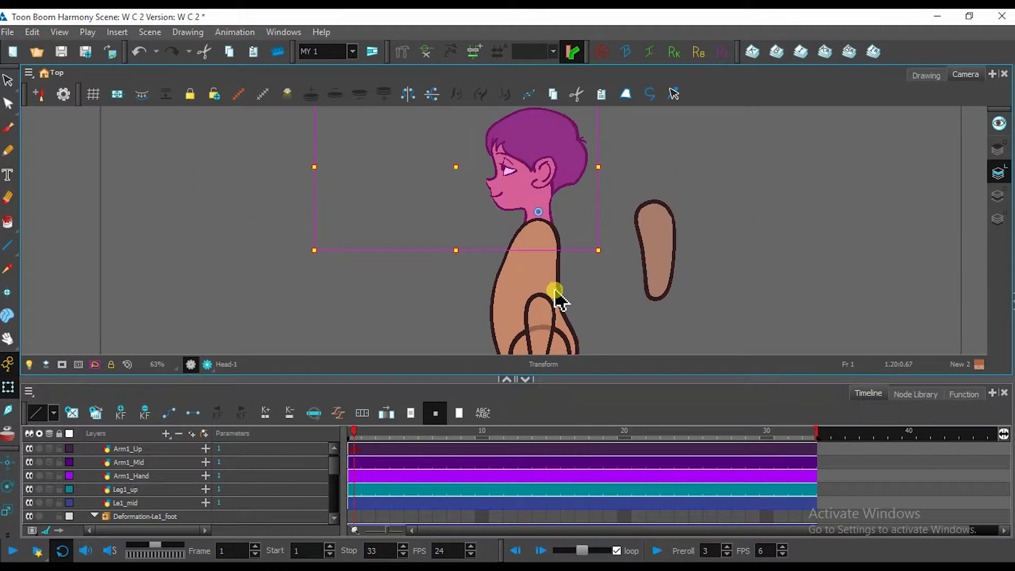
left_click_drag(550, 197, 343, 184)
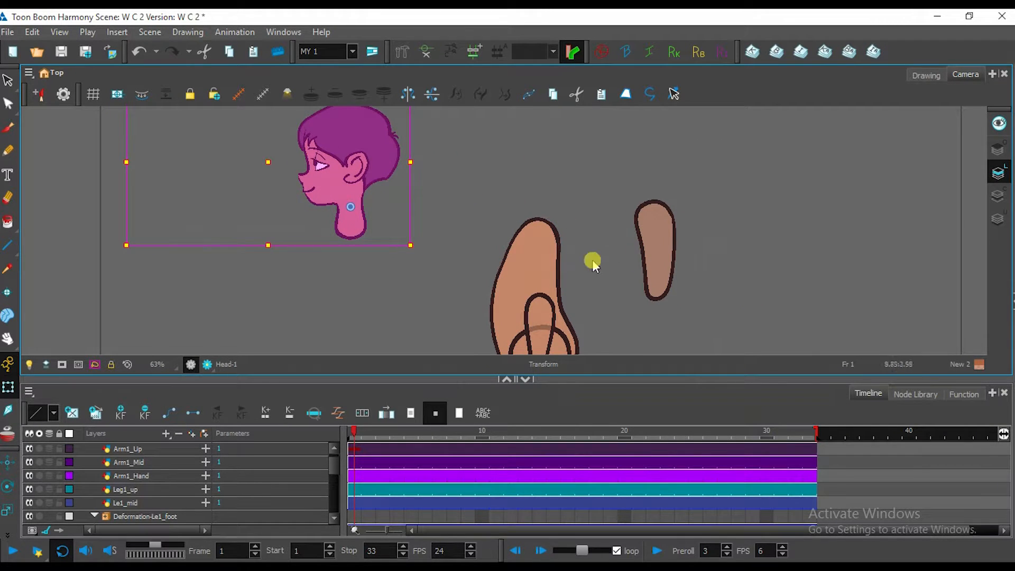
left_click(549, 234)
left_click_drag(555, 236, 576, 107)
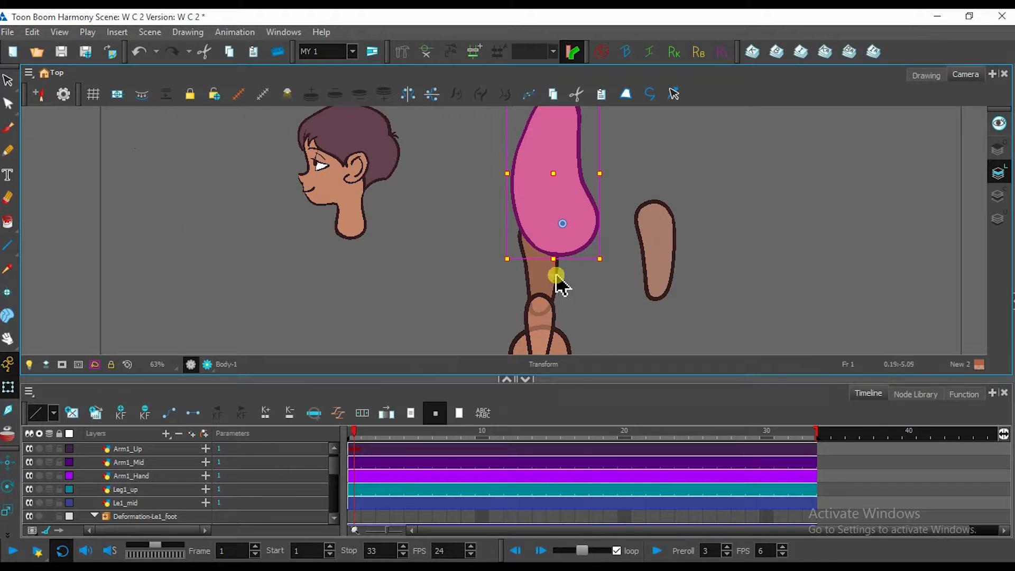
Move the rear upper arm, the front thigh, the front lower leg and both feet away from the character.
left_click(571, 257)
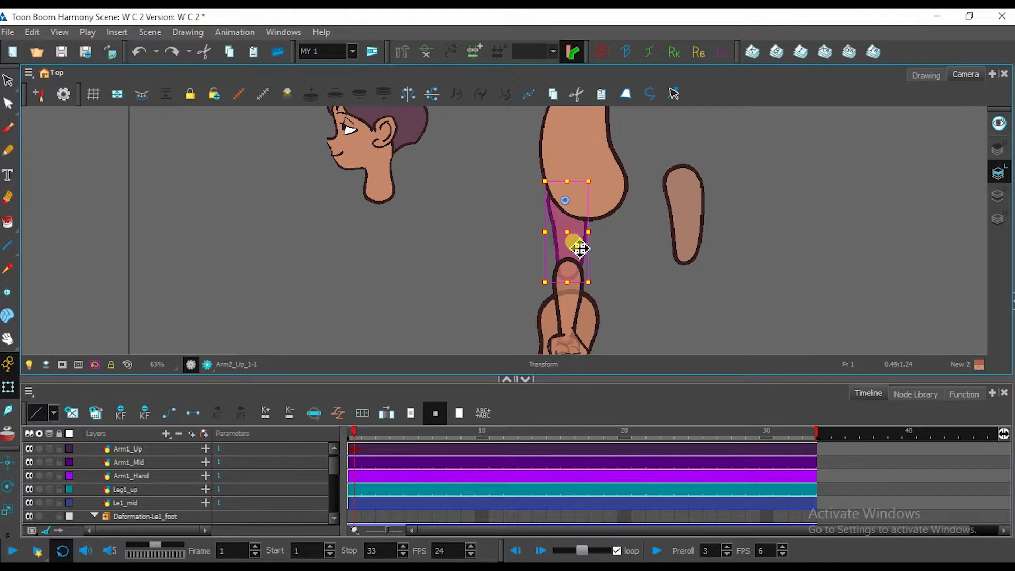
left_click_drag(579, 247, 400, 253)
left_click_drag(588, 297, 548, 189)
left_click_drag(542, 291, 630, 219)
left_click(522, 210)
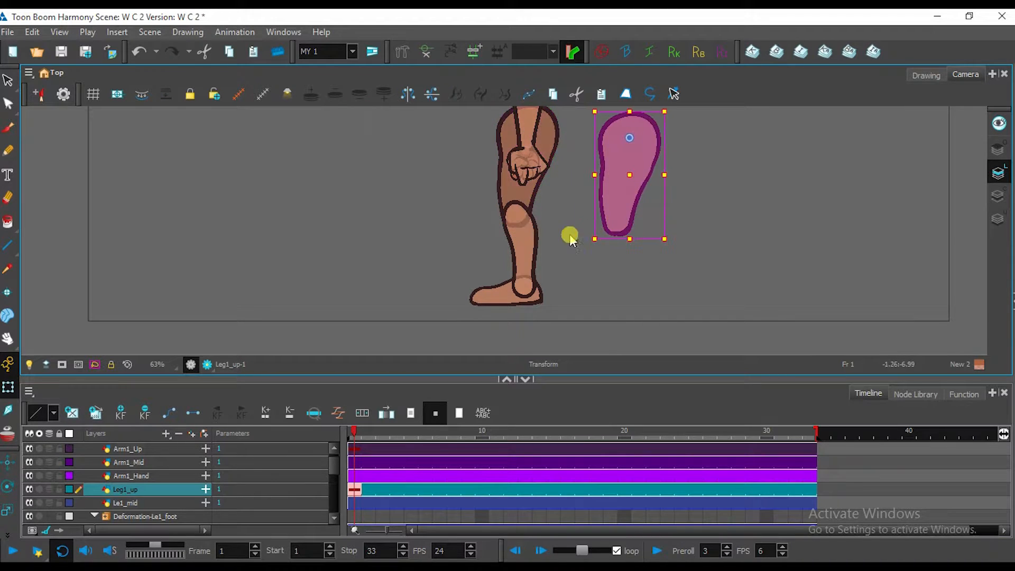
left_click_drag(529, 249, 344, 231)
left_click_drag(531, 306, 745, 282)
left_click_drag(486, 301, 460, 306)
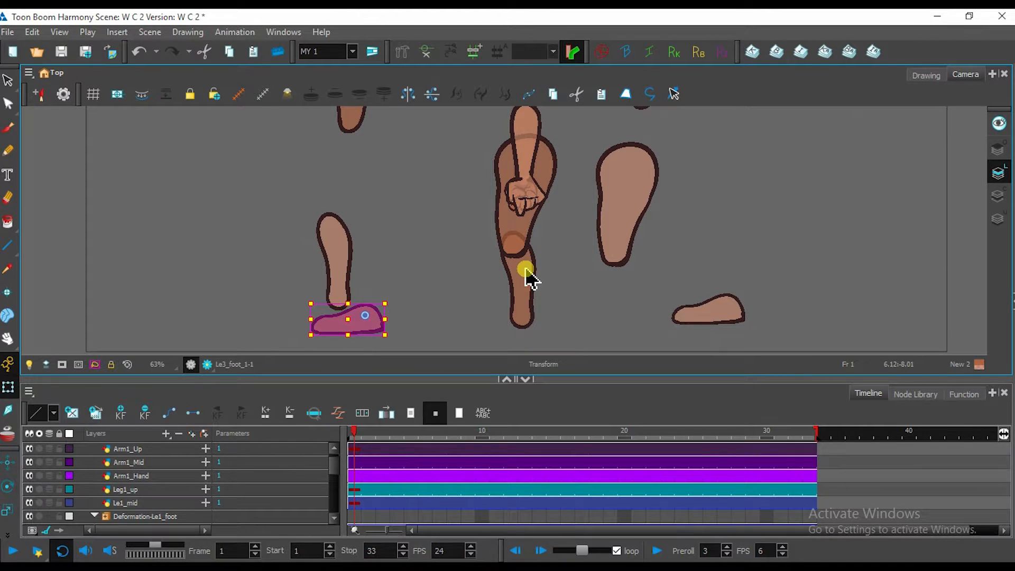
Undo the body-part moves to put the character back together.
left_click_drag(551, 177, 544, 301)
scroll(596, 222, "down", 2)
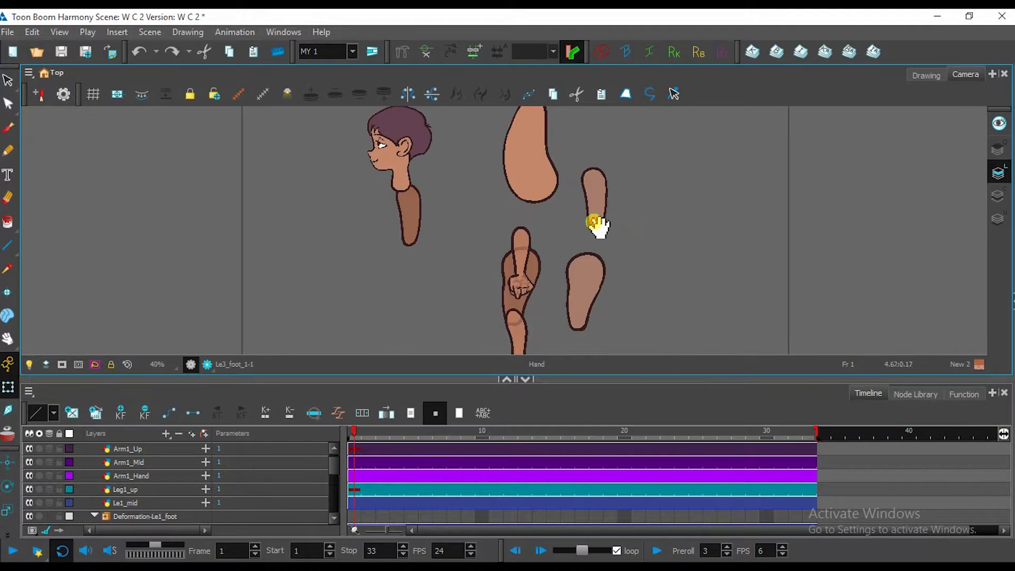
key("ctrl+s")
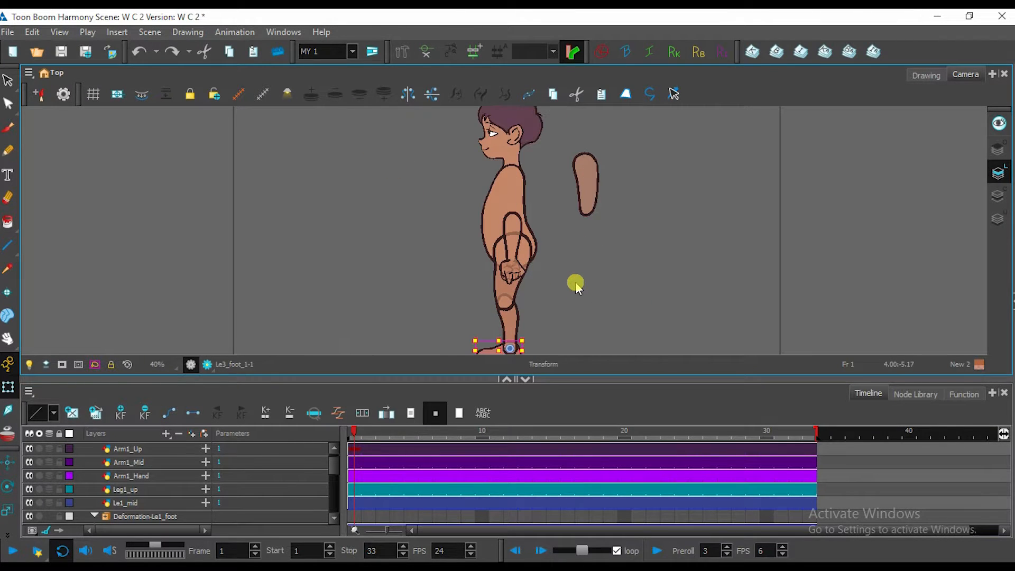
Examine the pivot points of the foot, lower leg and thigh pieces.
scroll(534, 228, "up", 5)
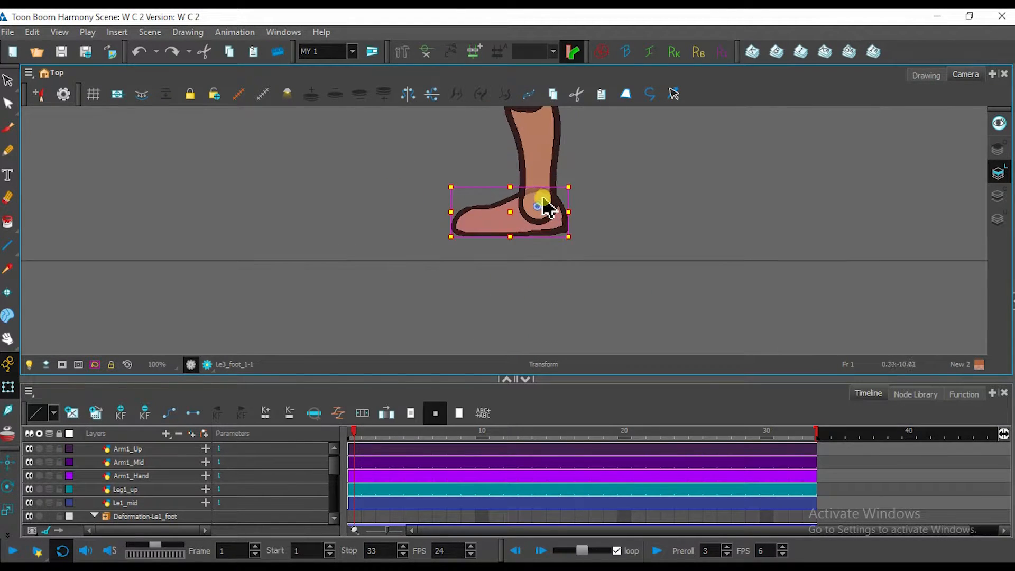
left_click(511, 233)
key("space")
left_click_drag(537, 251, 542, 336)
left_click(526, 185)
key("space")
left_click_drag(606, 161, 579, 338)
left_click_drag(506, 201, 553, 260)
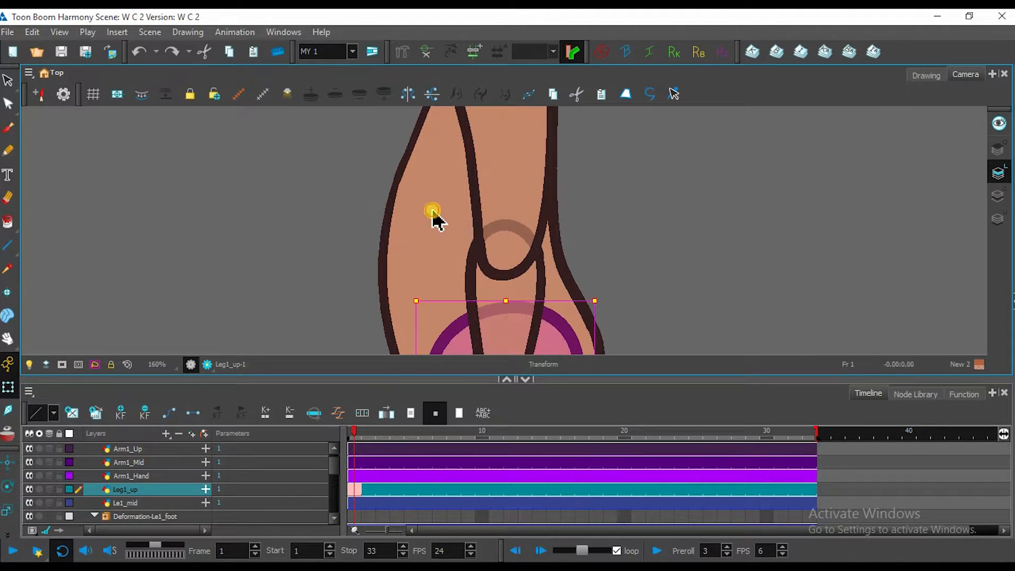
Examine the torso piece's pivot point and how the torso joins the legs.
left_click(434, 216)
scroll(577, 249, "down", 2)
key("space")
left_click_drag(625, 286, 626, 115)
mouse_move(589, 263)
left_mouse_down()
mouse_move(620, 201)
mouse_move(583, 305)
left_mouse_up()
Select the front foot (Le1_foot) and display its deformation controls.
scroll(512, 228, "up", 3)
left_click(580, 184)
key("space")
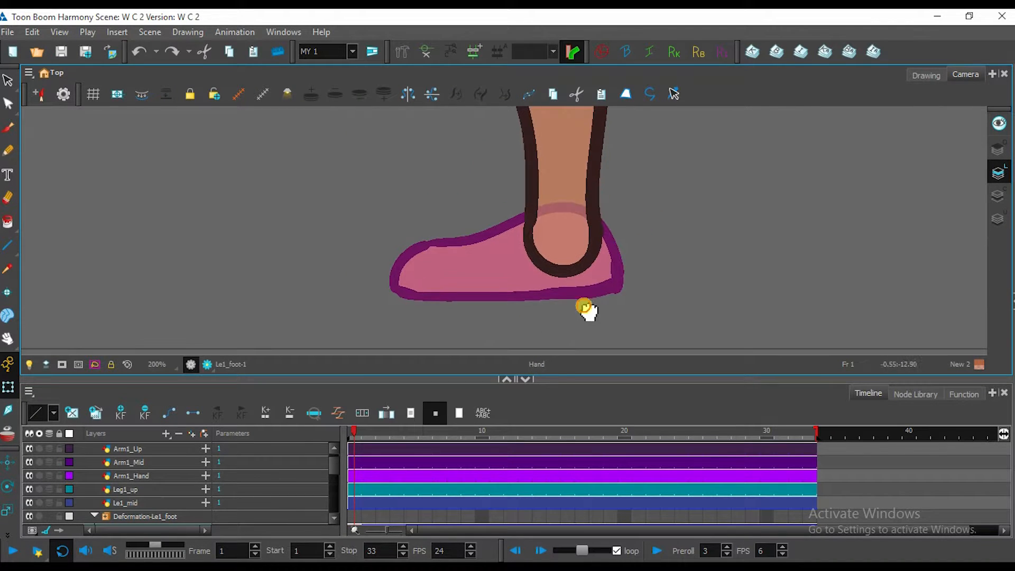
scroll(438, 269, "up", 1)
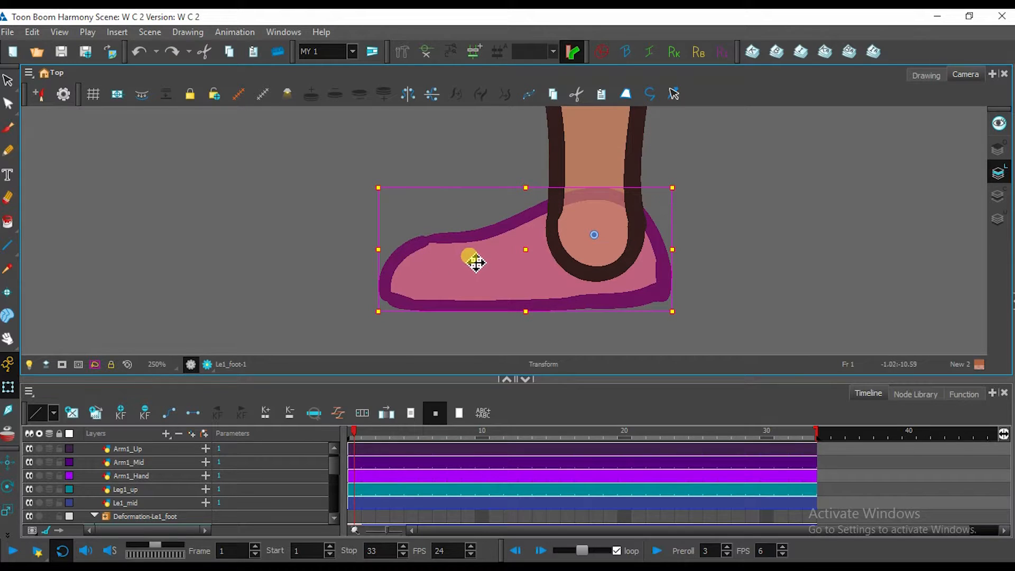
left_click(572, 51)
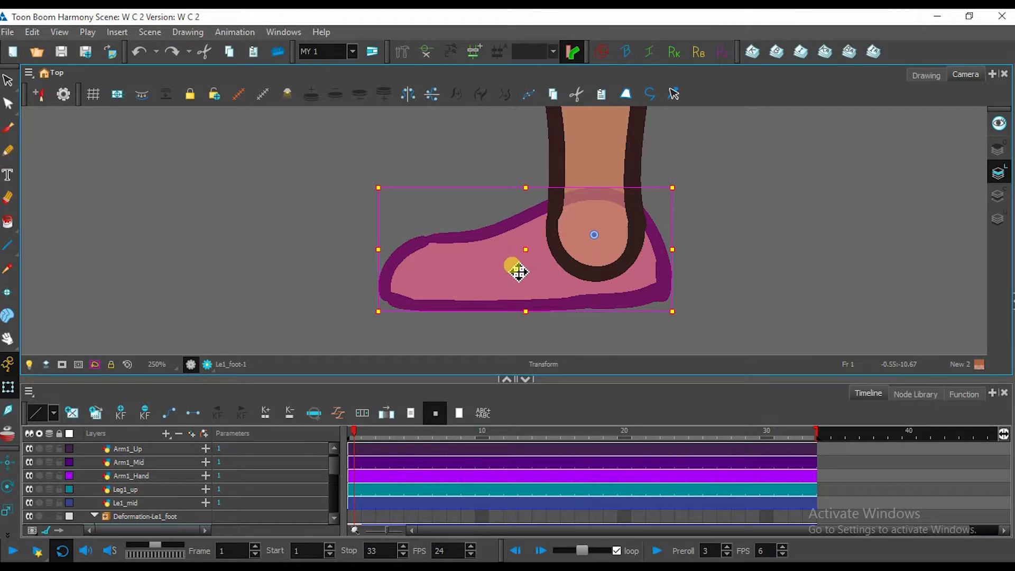
left_click(428, 59)
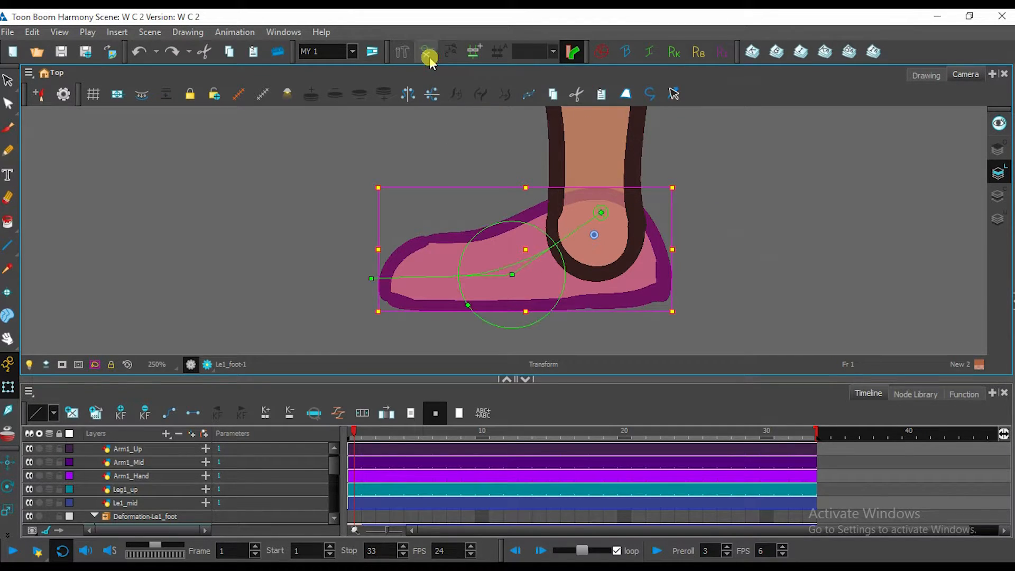
Test the front foot's curve deformer by bending the toe end upward, undo each bend and deselect the foot.
left_click(374, 281)
left_click_drag(375, 281, 381, 213)
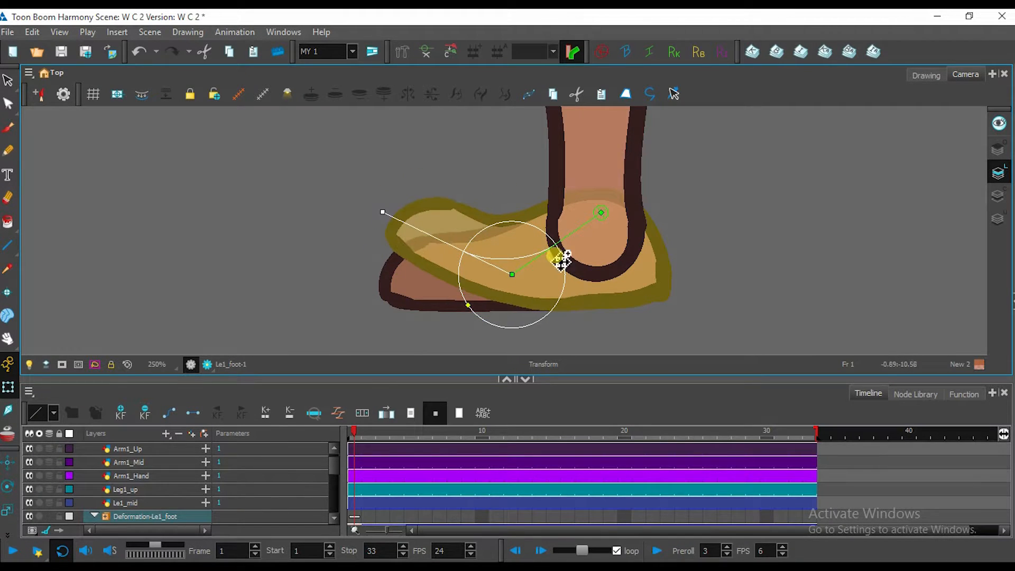
key("ctrl+z")
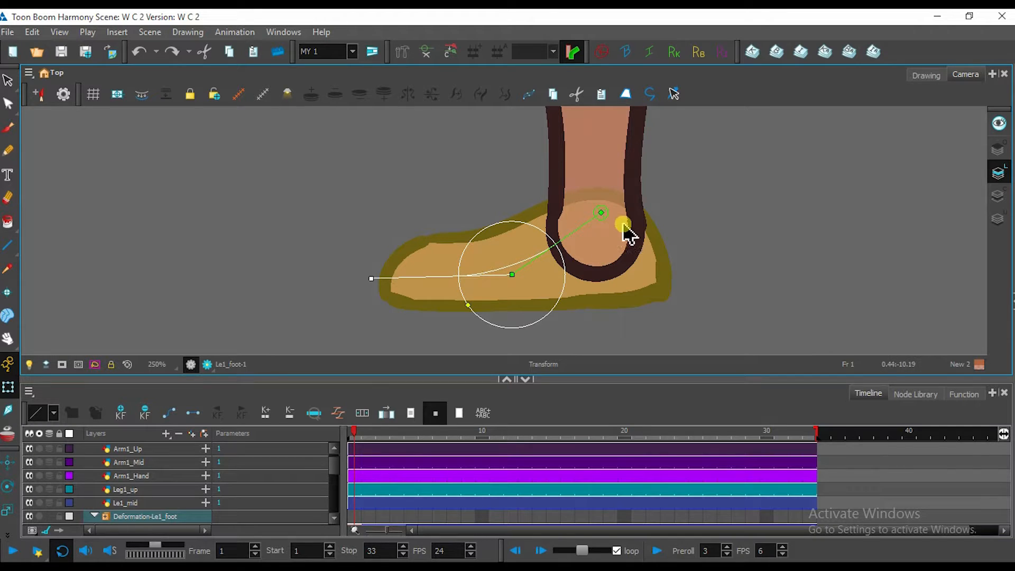
left_click_drag(381, 278, 444, 196)
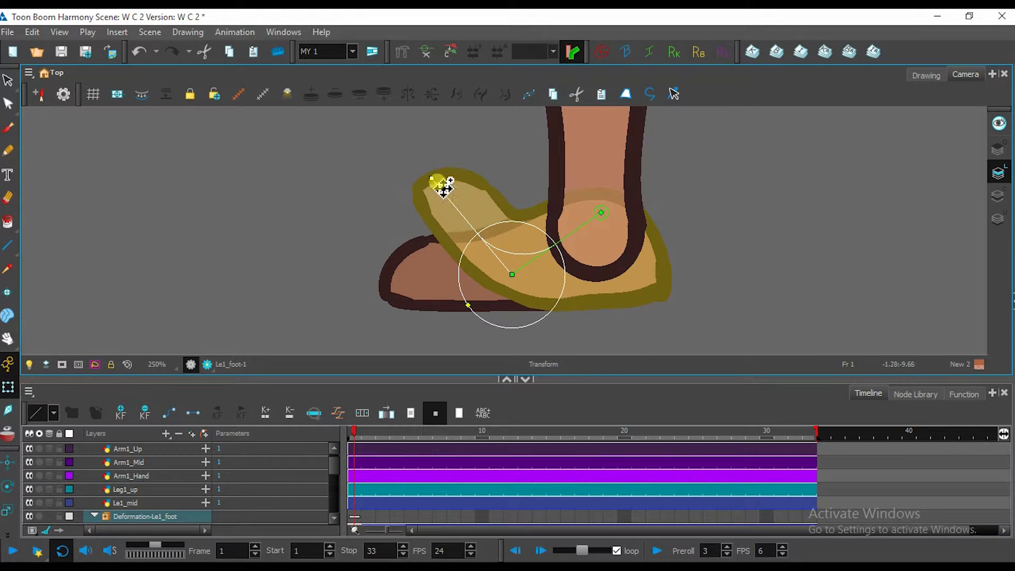
mouse_move(438, 185)
left_mouse_down()
mouse_move(417, 217)
mouse_move(441, 190)
left_mouse_up()
scroll(661, 216, "down", 2)
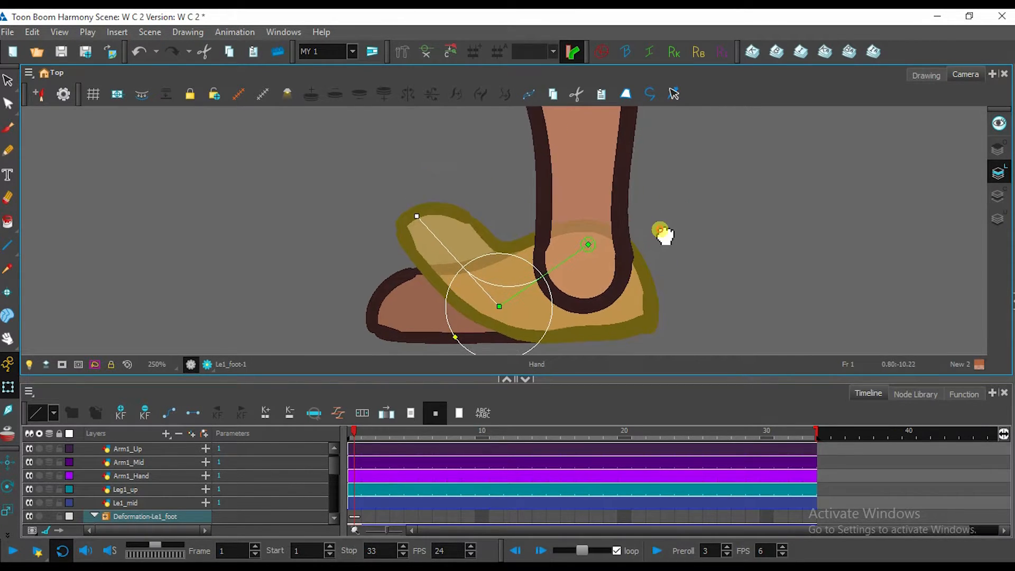
key("ctrl+z")
left_click_drag(710, 237, 610, 364)
left_click(648, 270)
Enlarge the timeline area to show more layers while keeping the character in view.
scroll(648, 270, "down", 2)
scroll(648, 269, "down", 2)
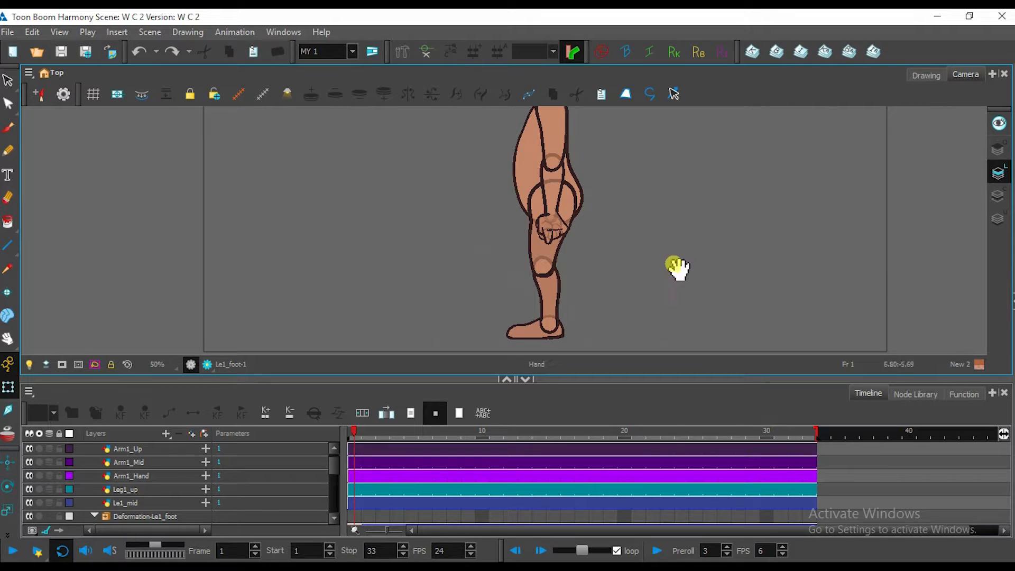
scroll(687, 254, "down", 2)
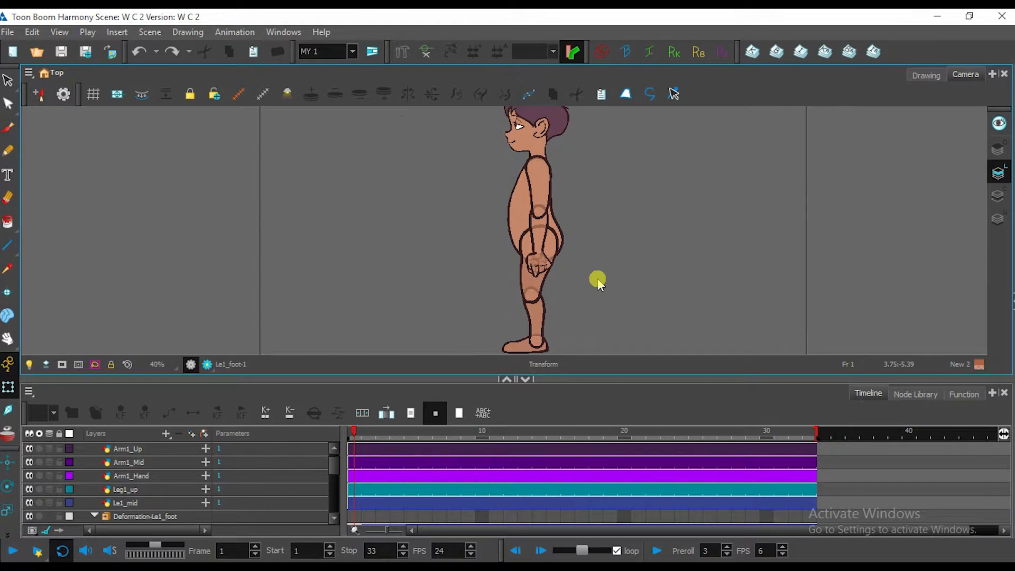
scroll(583, 291, "up", 1)
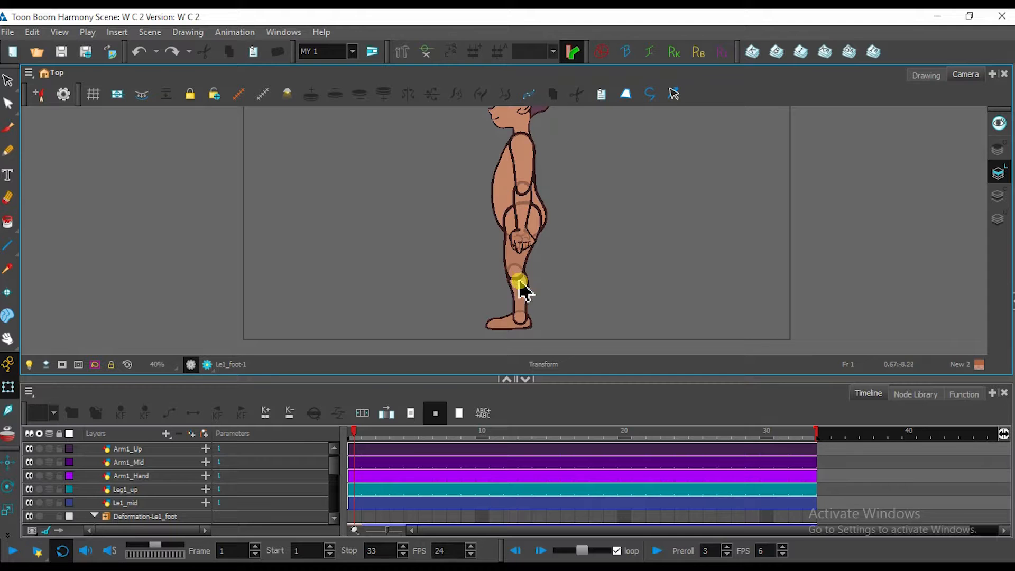
scroll(515, 280, "up", 2)
scroll(529, 280, "down", 2)
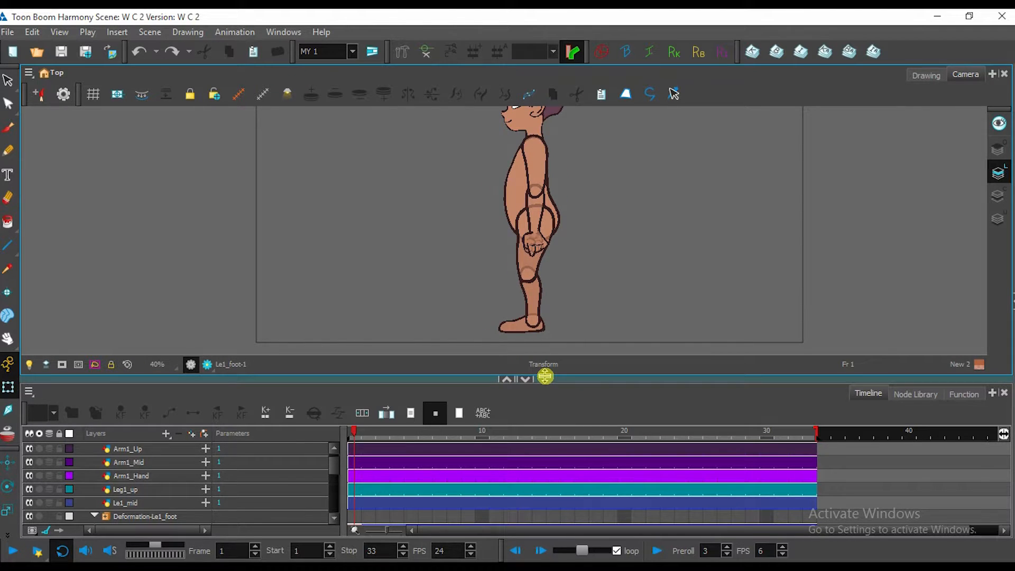
left_click_drag(544, 376, 542, 353)
left_click_drag(577, 195, 543, 258)
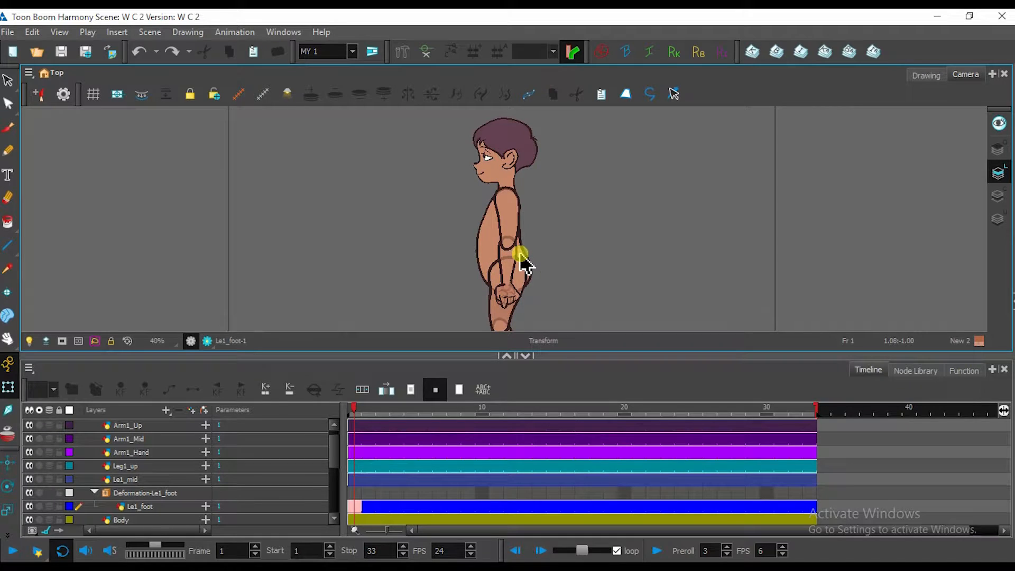
scroll(520, 256, "up", 2)
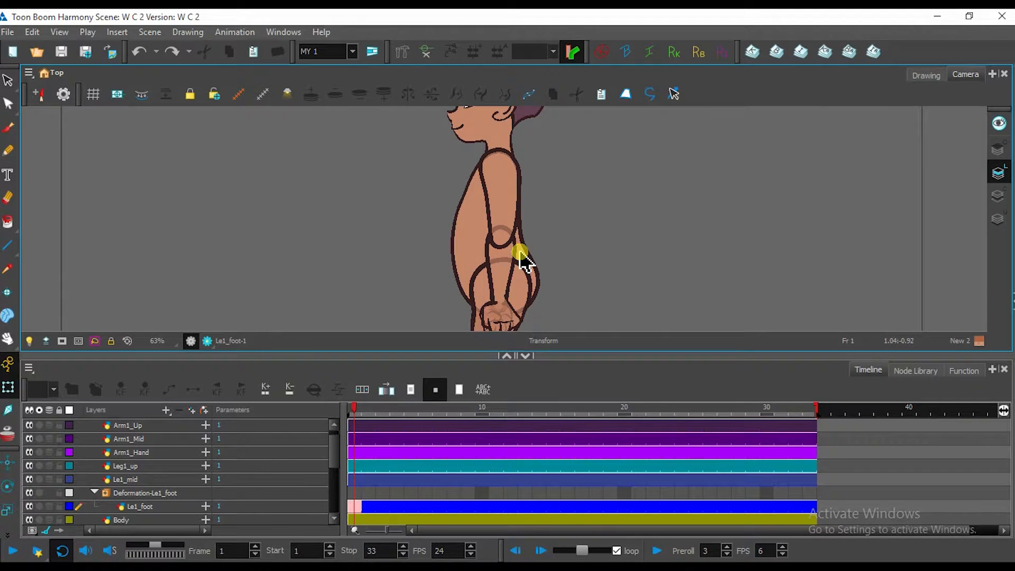
scroll(515, 216, "down", 2)
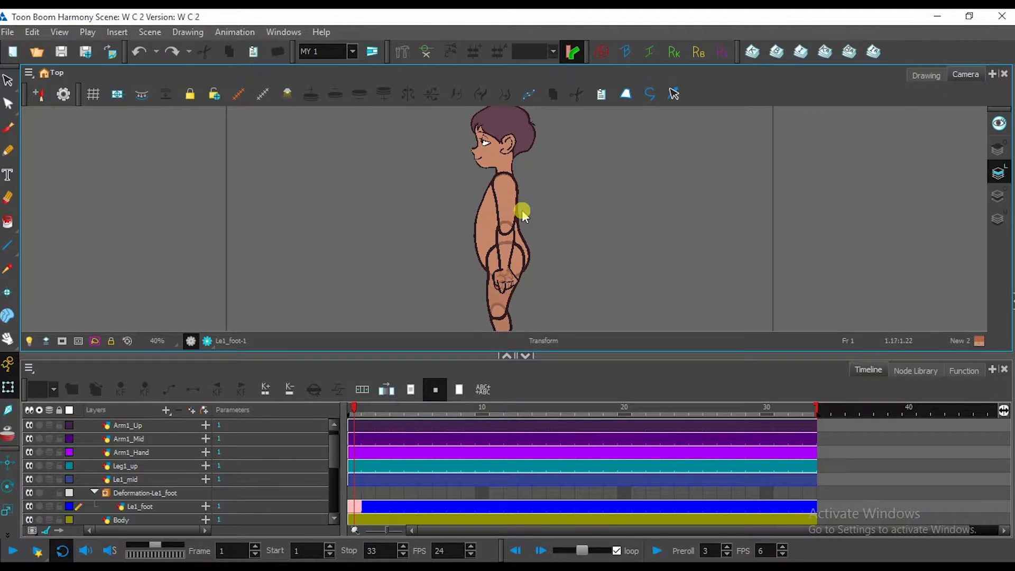
scroll(518, 214, "up", 2)
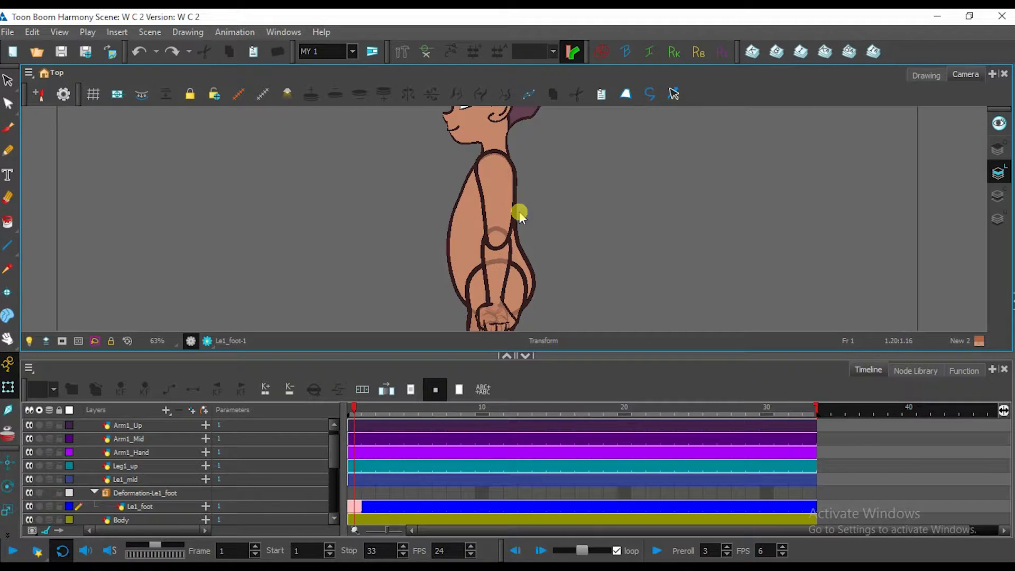
scroll(567, 243, "down", 2)
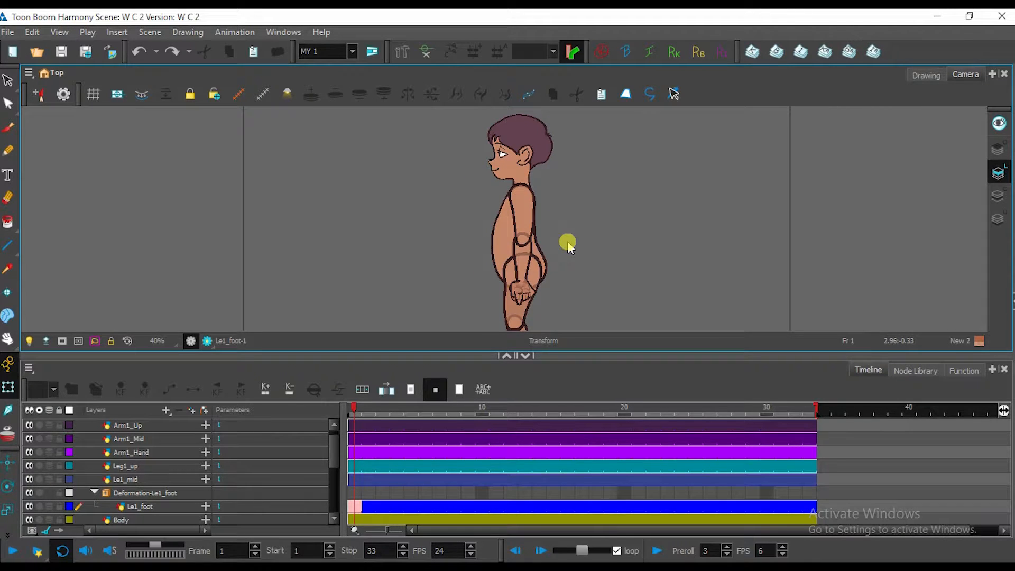
scroll(566, 241, "up", 2)
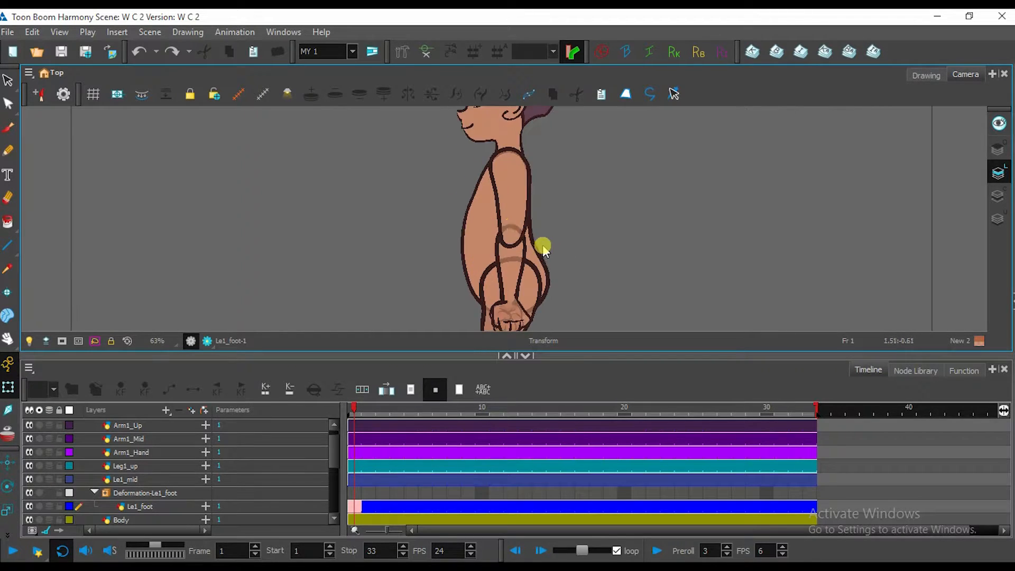
Move the front upper arm (Arm1_Up) away from the body and undo the move.
left_click(520, 233)
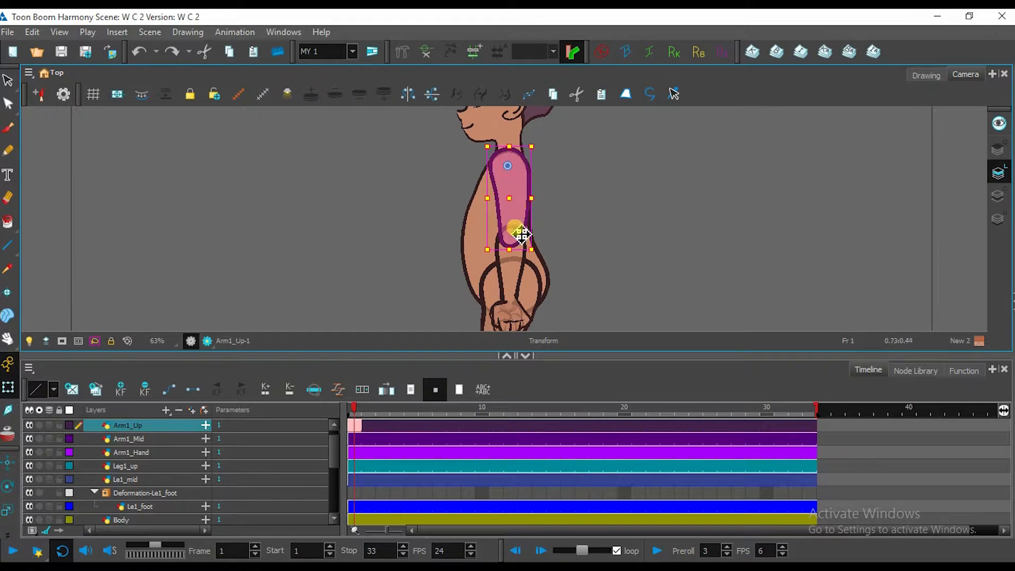
left_click_drag(522, 234, 655, 224)
key("space")
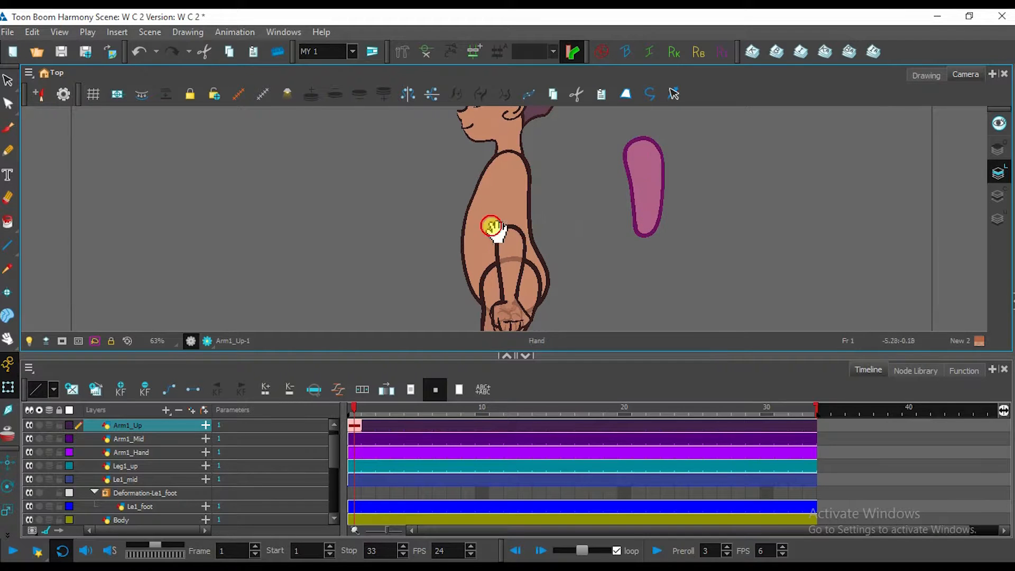
left_click_drag(496, 231, 527, 279)
key("ctrl+z")
Expand the timeline to fill the workspace so all layers are listed, and select the Arm1_Up layer.
key("space")
left_click_drag(320, 355, 341, 210)
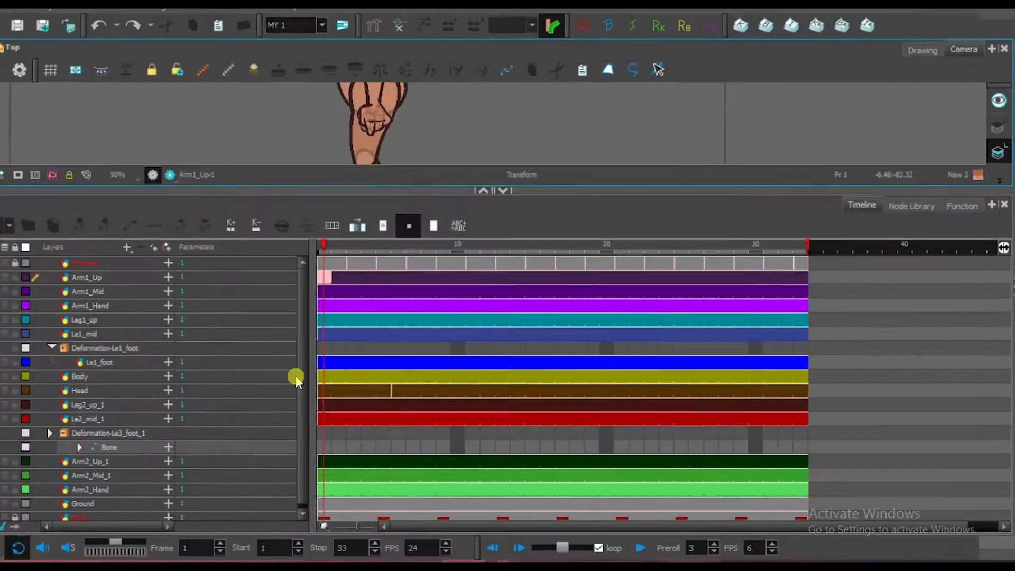
left_click(203, 369)
key("ctrl+f")
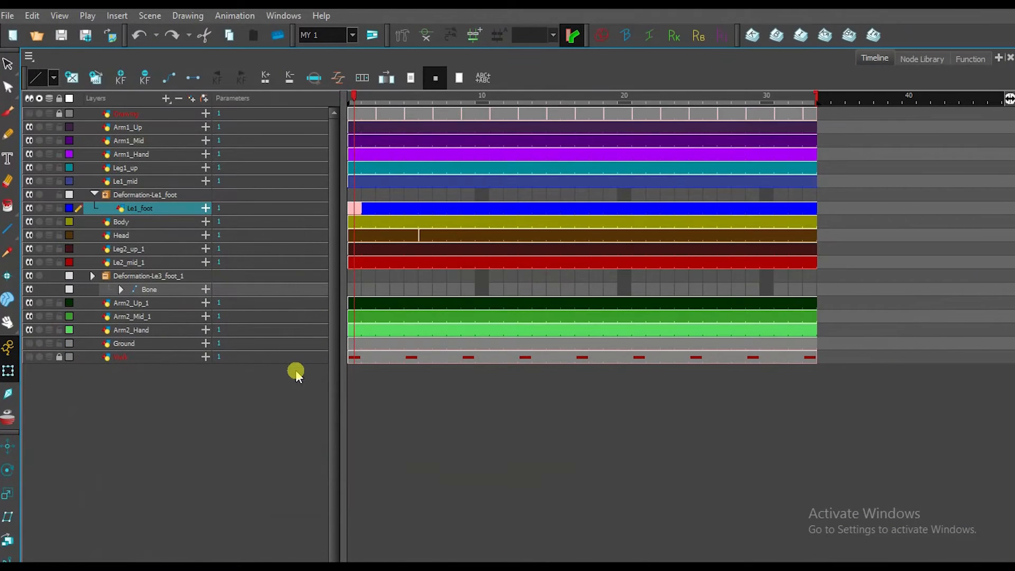
left_click(255, 467)
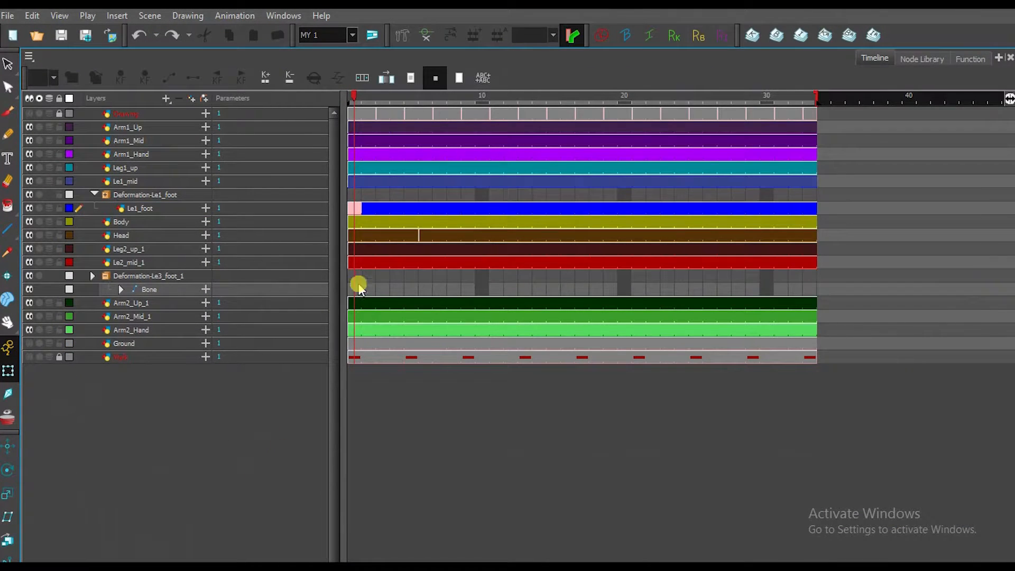
left_click(131, 127)
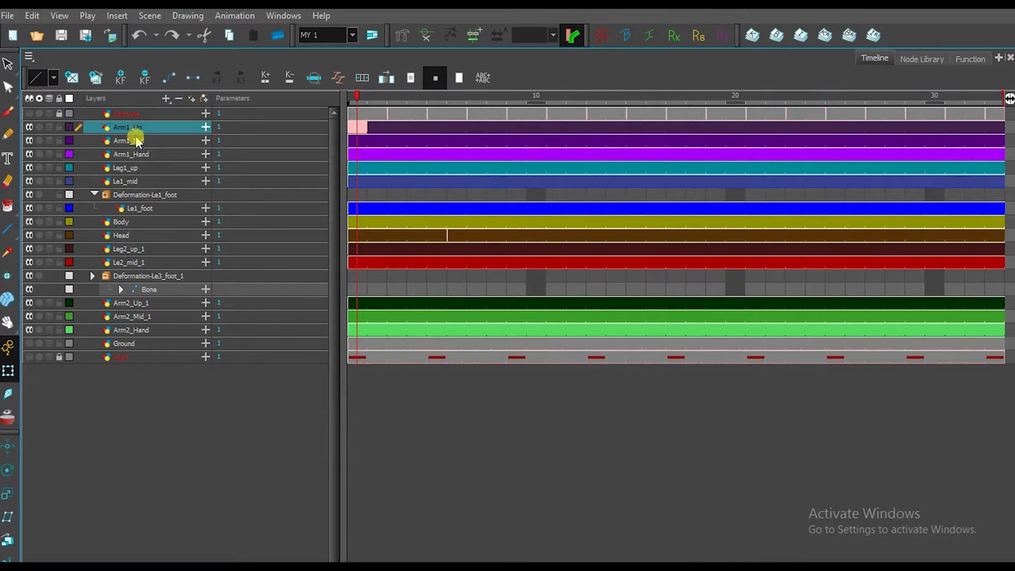
Restore the camera view above the timeline and look through the layer list from Arm1_Up down to Ground.
left_click(137, 140)
left_click(136, 128)
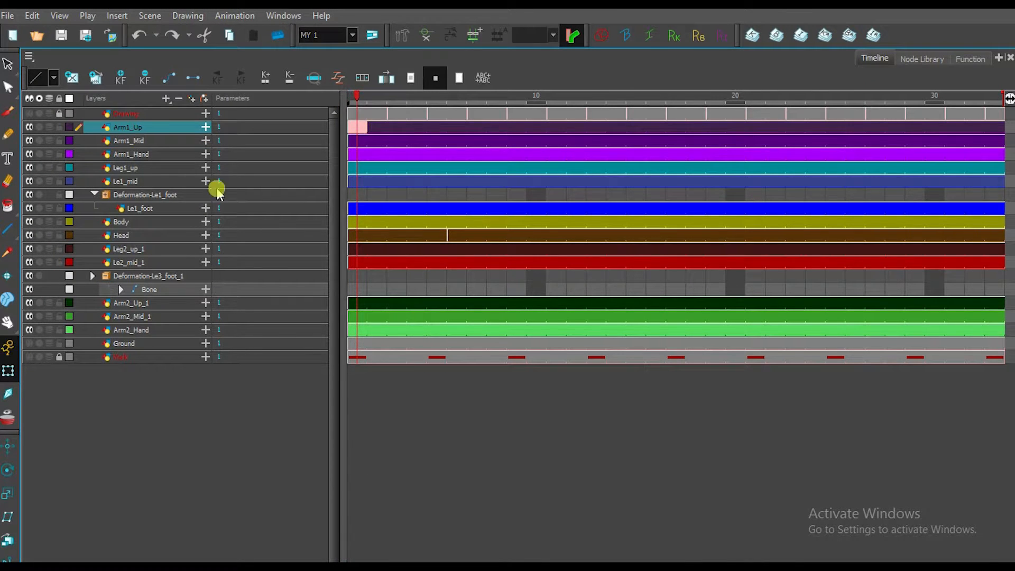
key("grave")
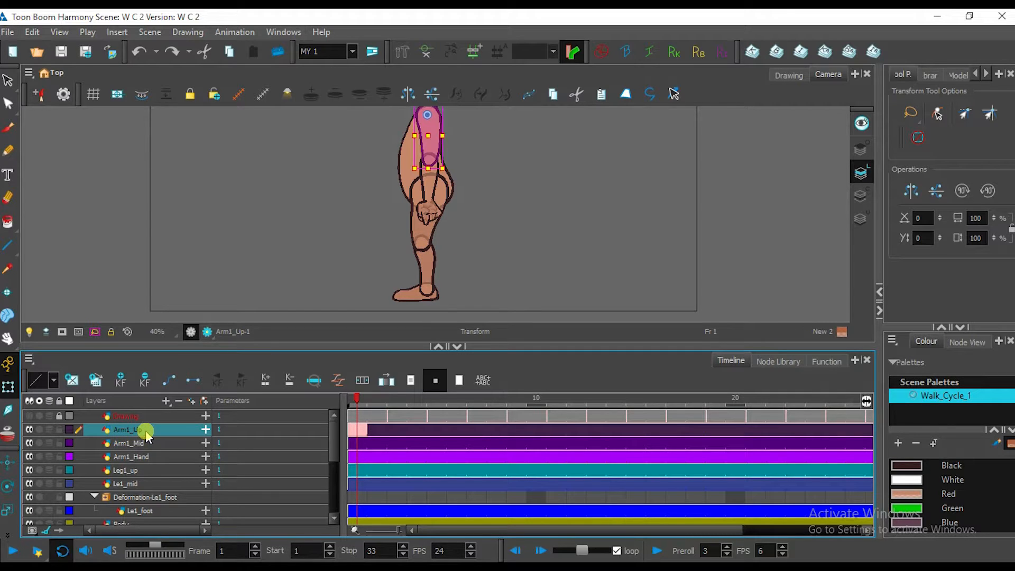
scroll(143, 473, "down", 3)
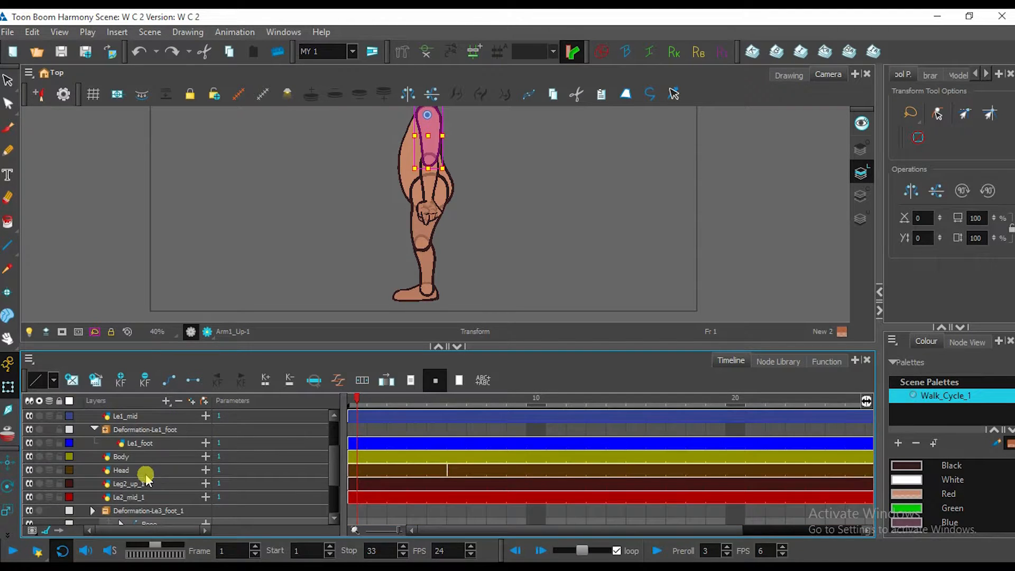
scroll(120, 477, "down", 3)
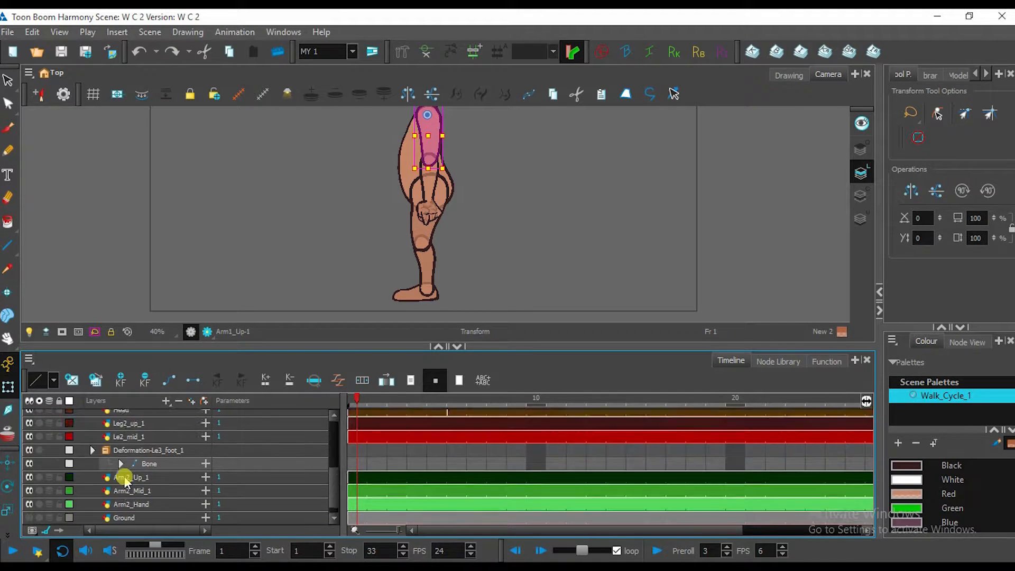
scroll(121, 476, "up", 6)
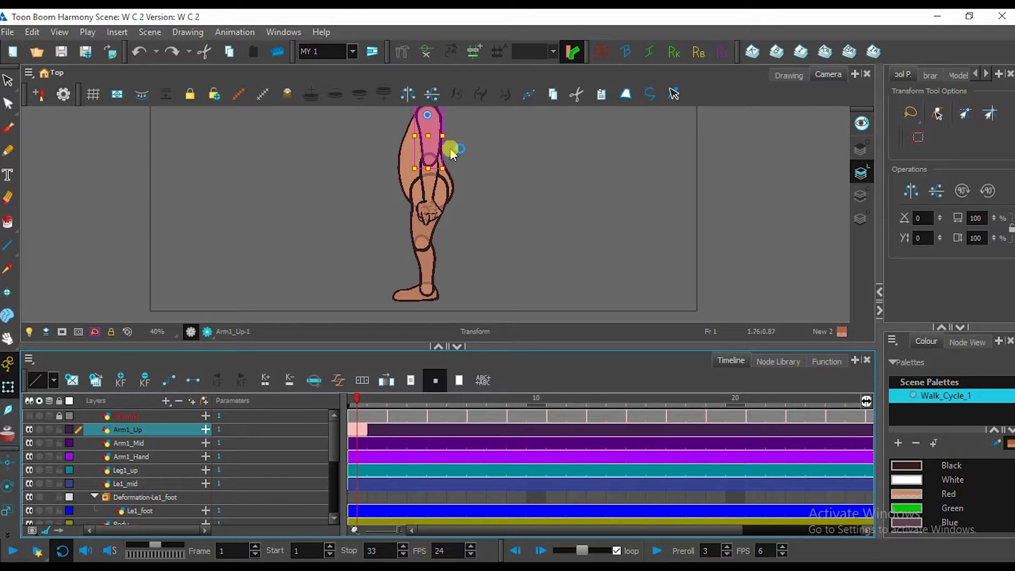
Select the Arm1_Mid and Arm1_Hand layers in turn to locate the forearm and hand on the character.
left_click(163, 445)
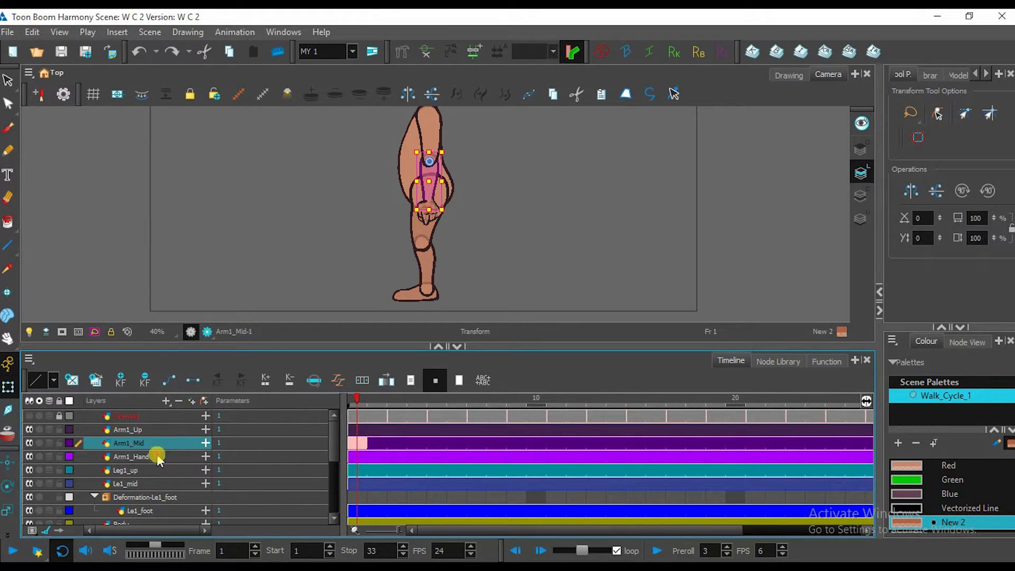
left_click(158, 458)
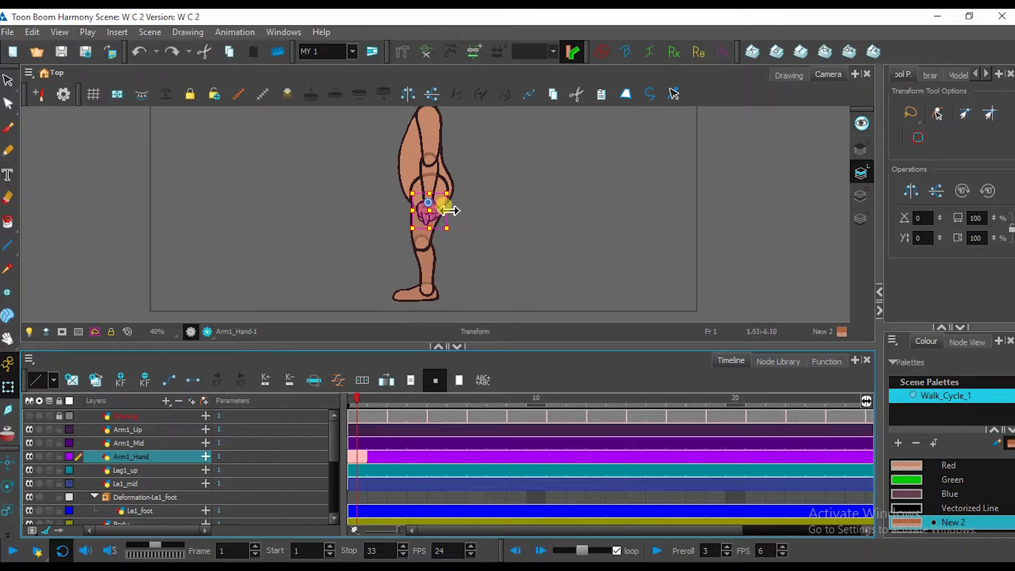
scroll(450, 234, "up", 3)
Rotate the front upper arm up behind the body about its shoulder pivot, then select the forearm and the hand.
left_click(430, 199)
scroll(449, 222, "up", 1)
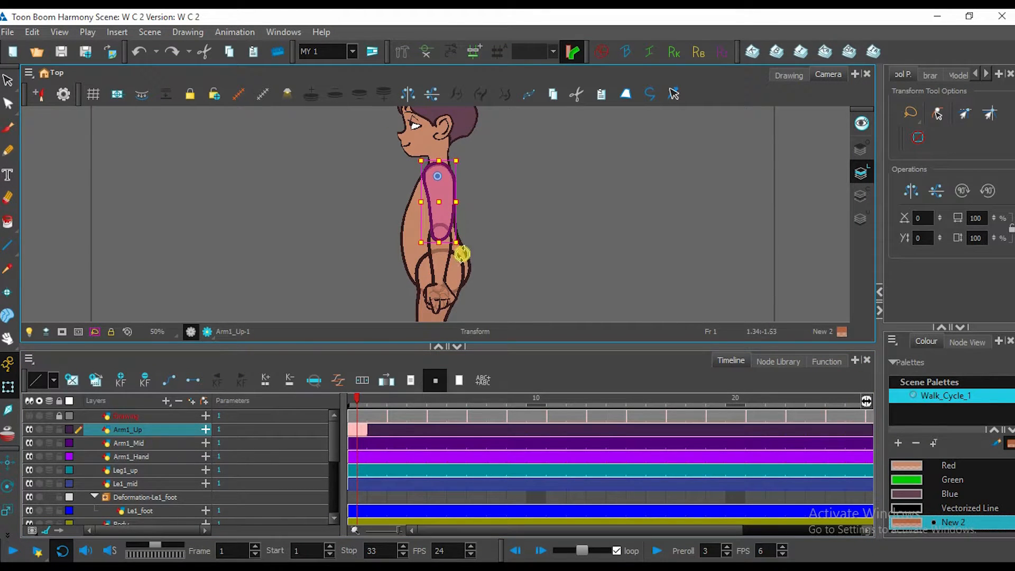
left_click_drag(460, 251, 407, 262)
left_click_drag(474, 274, 582, 185)
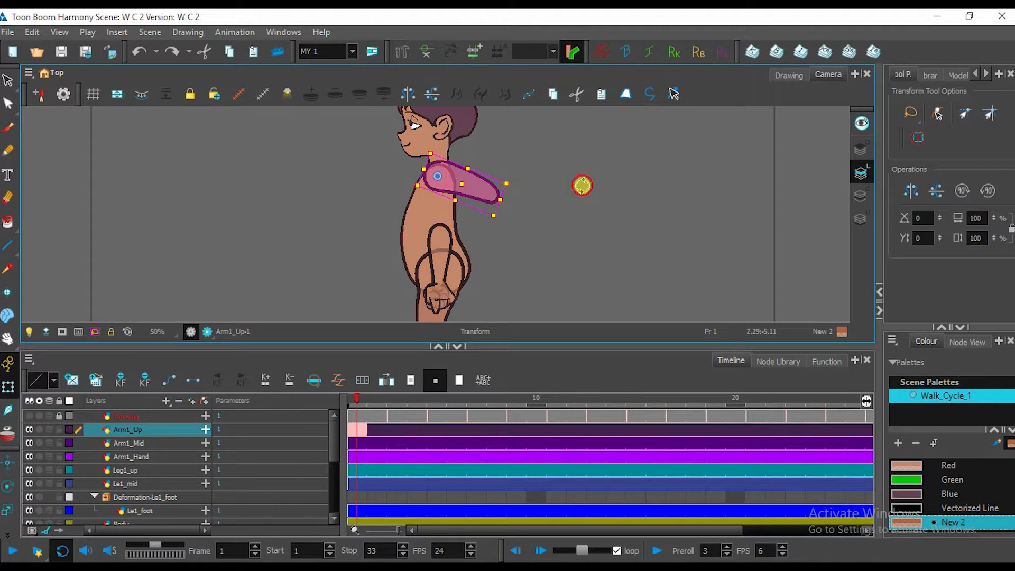
left_click(443, 260)
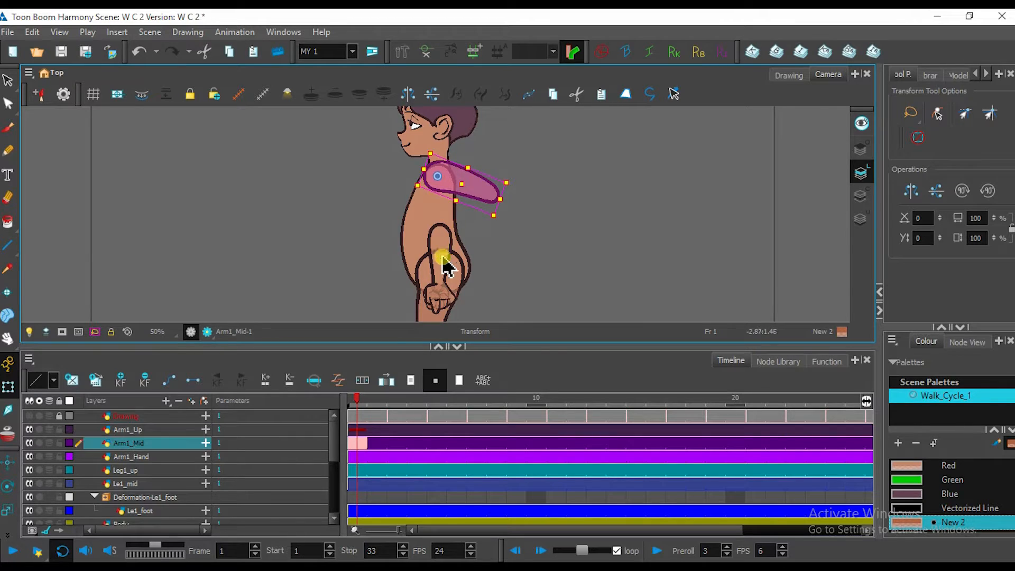
left_click(442, 308)
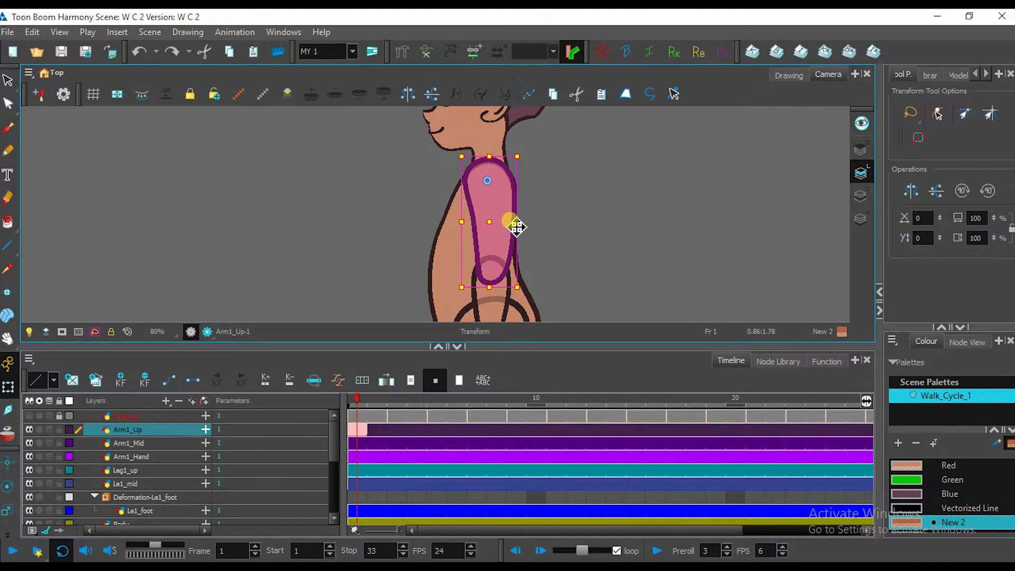
Draw a wide rectangle in the empty space behind the shoulder on Arm1_Up and fill it with the New 2 colour.
left_click_drag(552, 203, 480, 201)
scroll(414, 188, "up", 1)
scroll(414, 188, "up", 1)
scroll(453, 208, "down", 3)
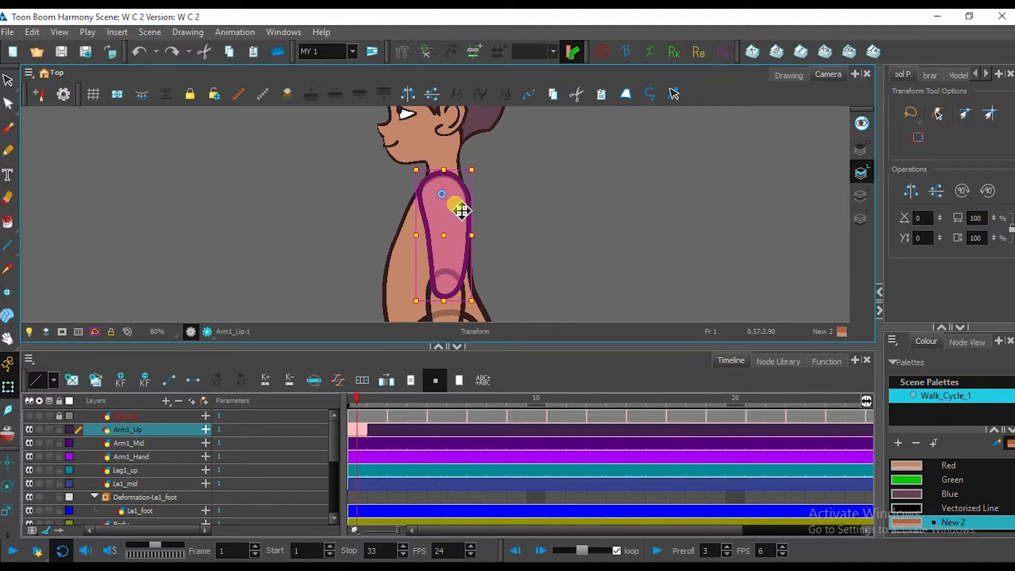
left_click_drag(477, 226, 432, 229)
left_click(432, 229)
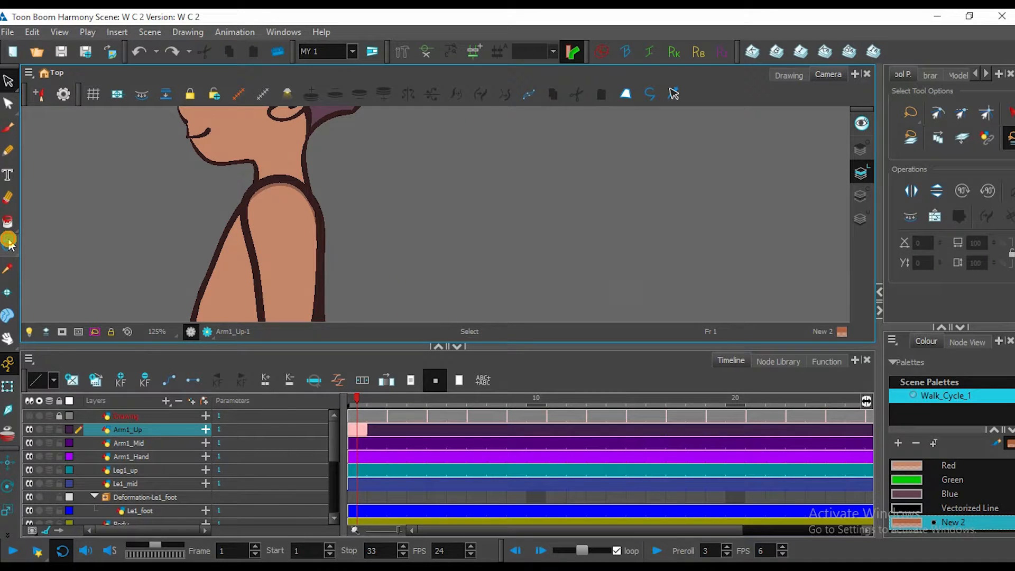
left_click(9, 244)
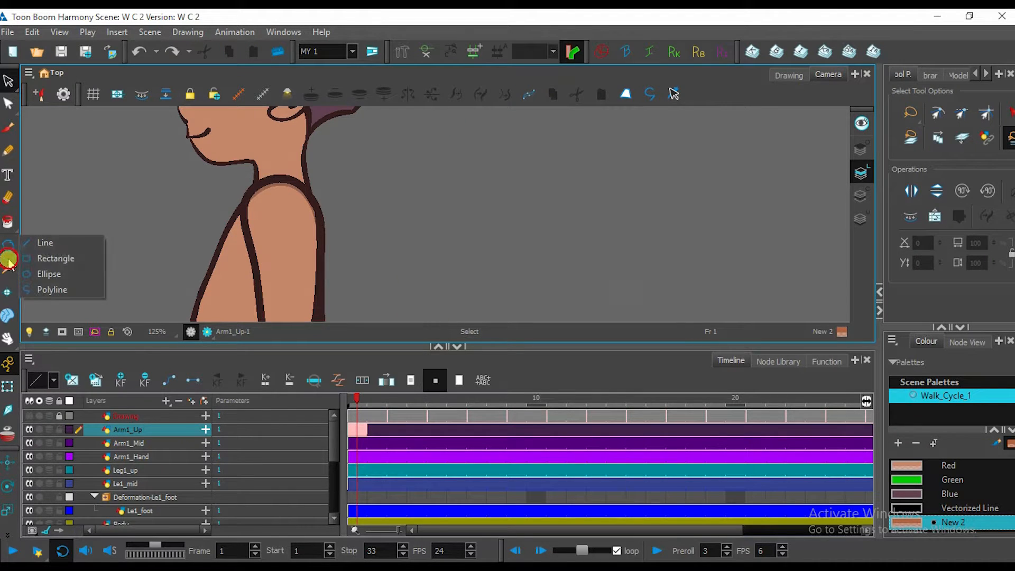
left_click(60, 258)
left_click_drag(448, 169, 603, 213)
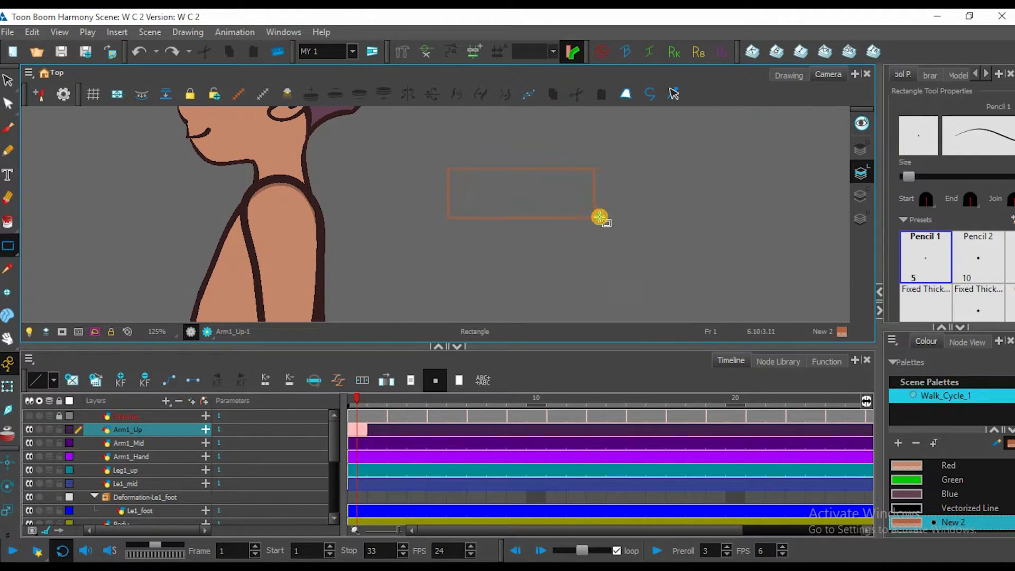
left_click(8, 221)
left_click(527, 188)
Select the rectangle, try rotating it about its centre pivot, undo that, and shift the rectangle slightly.
key("alt+s")
mouse_move(580, 154)
left_mouse_down()
mouse_move(619, 248)
mouse_move(460, 287)
mouse_move(598, 259)
mouse_move(539, 126)
mouse_move(611, 195)
mouse_move(536, 291)
mouse_move(526, 272)
mouse_move(623, 144)
left_mouse_up()
key("ctrl+z")
left_click_drag(526, 213, 578, 215)
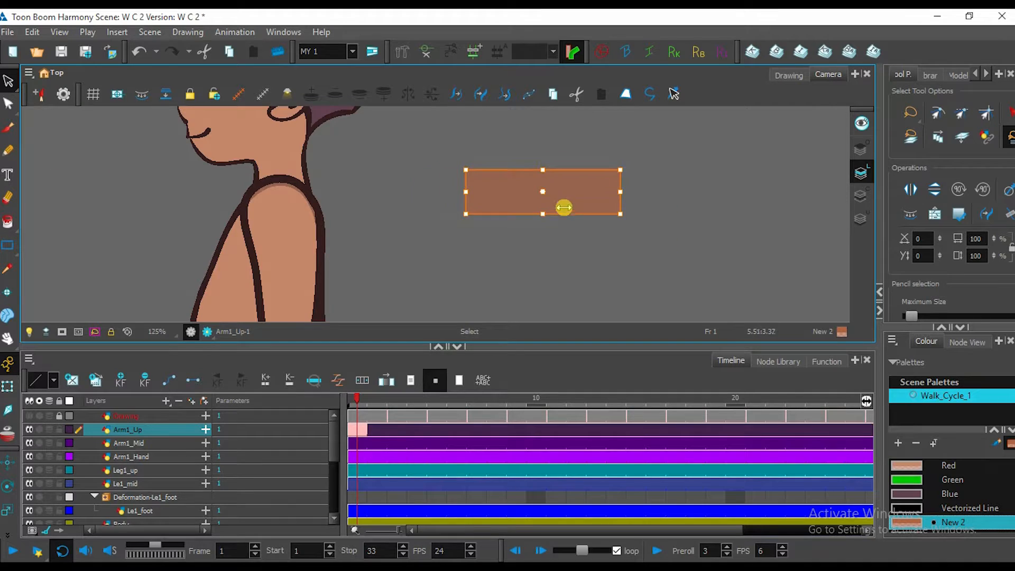
Move the rectangle's pivot just below its lower-left corner and rotate the rectangle clockwise about it.
scroll(560, 209, "up", 2)
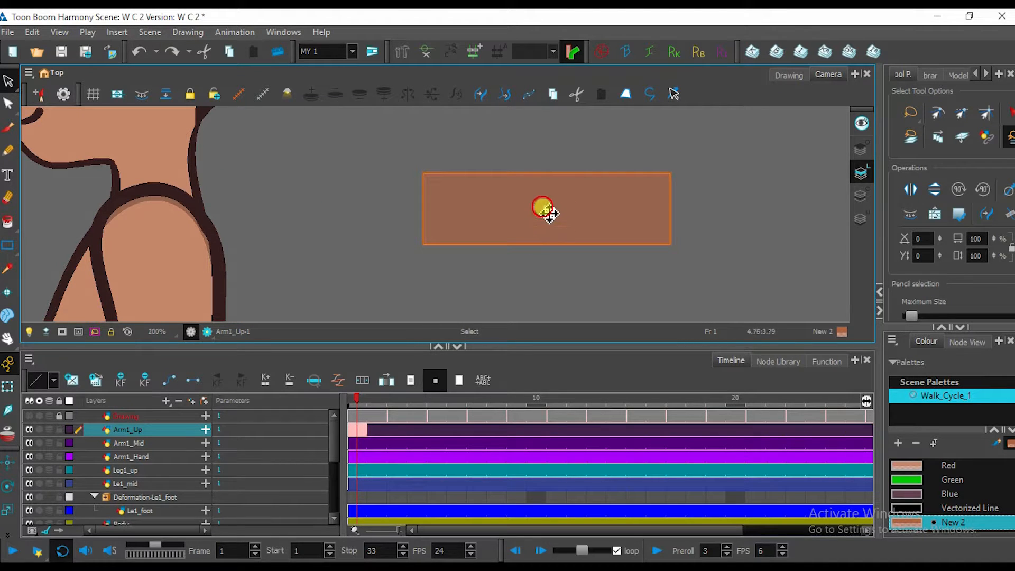
left_click(421, 271)
scroll(529, 222, "down", 2)
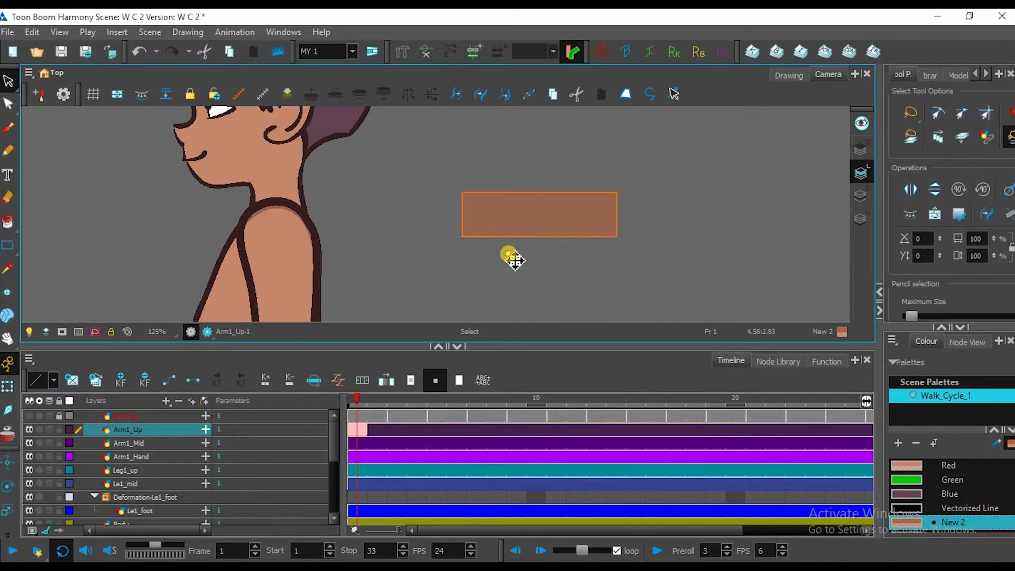
left_click_drag(462, 263, 650, 191)
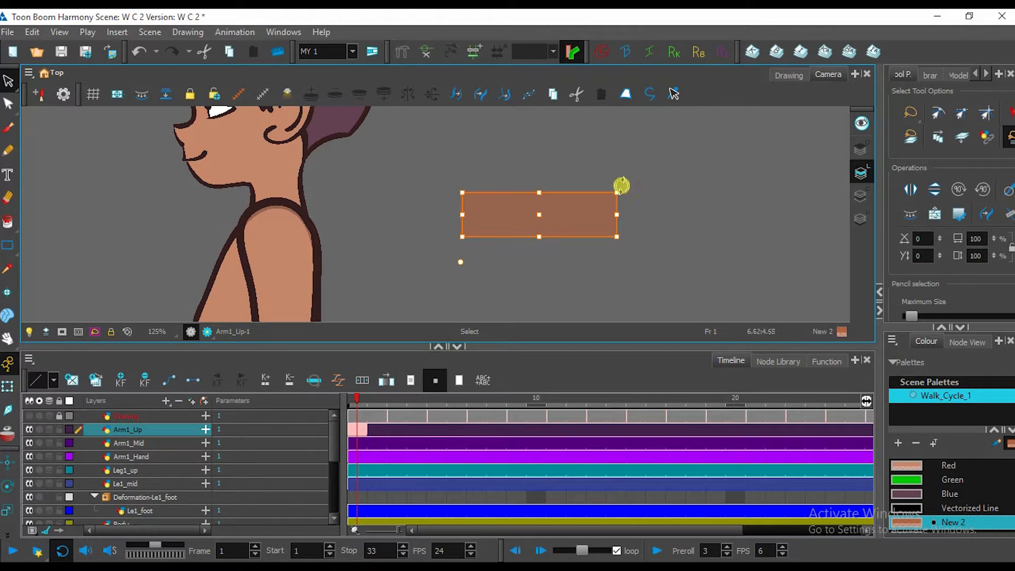
left_click_drag(624, 187, 642, 243)
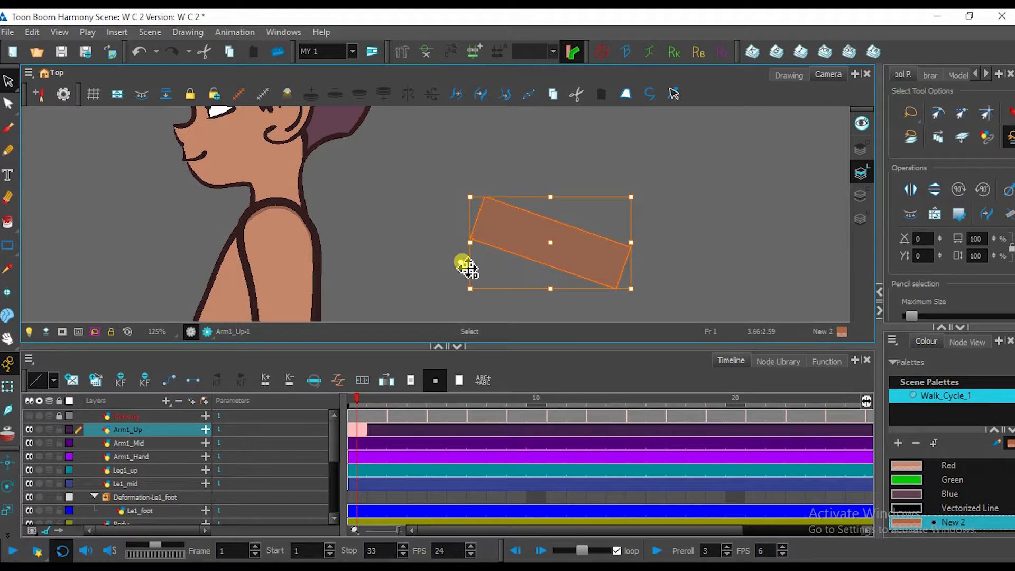
Delete the test rectangle and show the front upper arm with the Transform tool in a full-screen camera view.
scroll(636, 291, "left", 1)
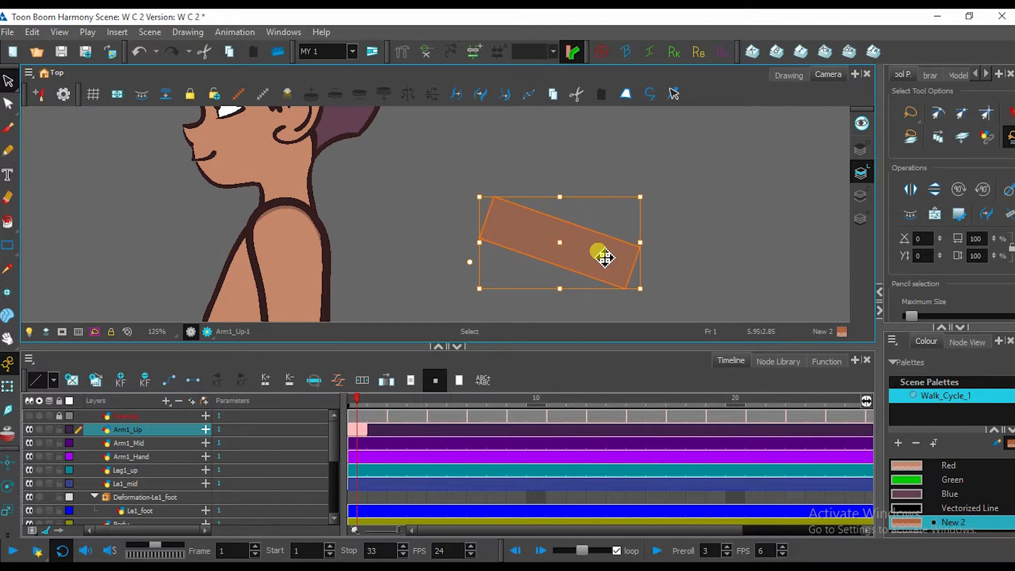
key("Delete")
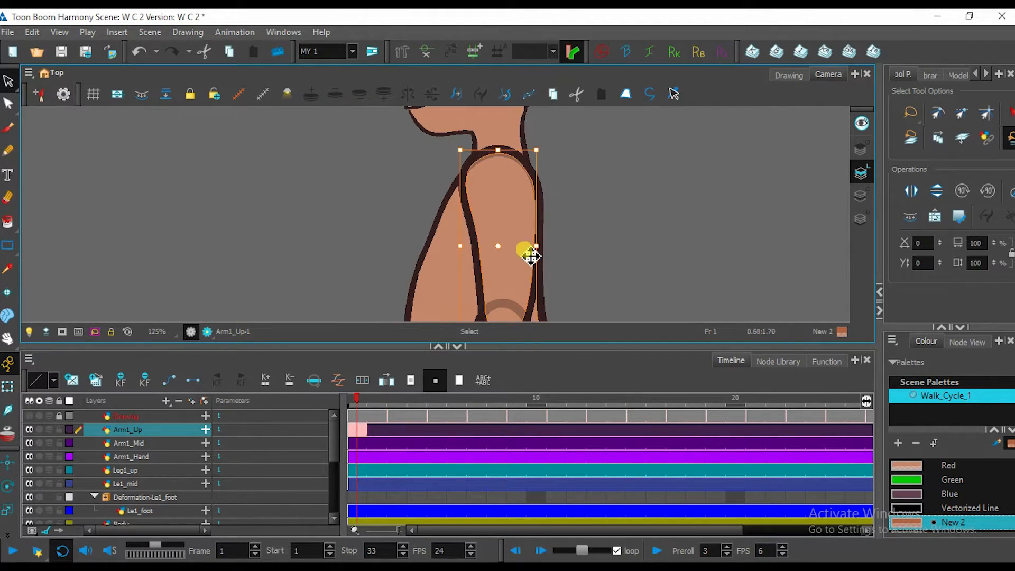
left_click(7, 386)
key("ctrl+f")
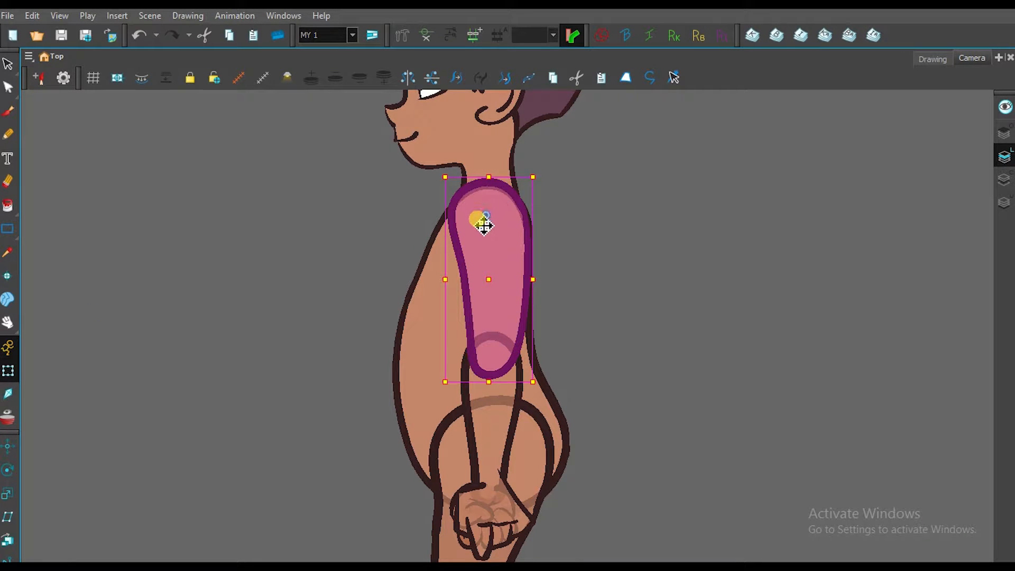
scroll(497, 265, "down", 2)
scroll(499, 273, "up", 2)
Select the body and the front upper arm in turn to examine how the pieces overlap at the shoulder.
key("space")
left_click_drag(510, 360, 505, 320)
left_click(503, 307)
key("space")
left_click_drag(490, 235, 485, 314)
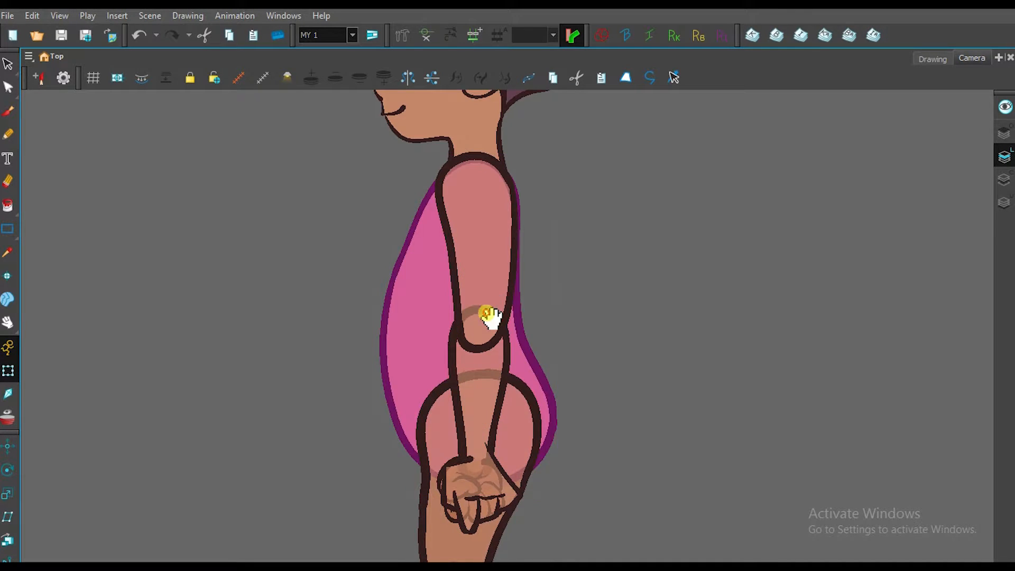
left_click(498, 268)
key("space")
left_click_drag(612, 332, 596, 310)
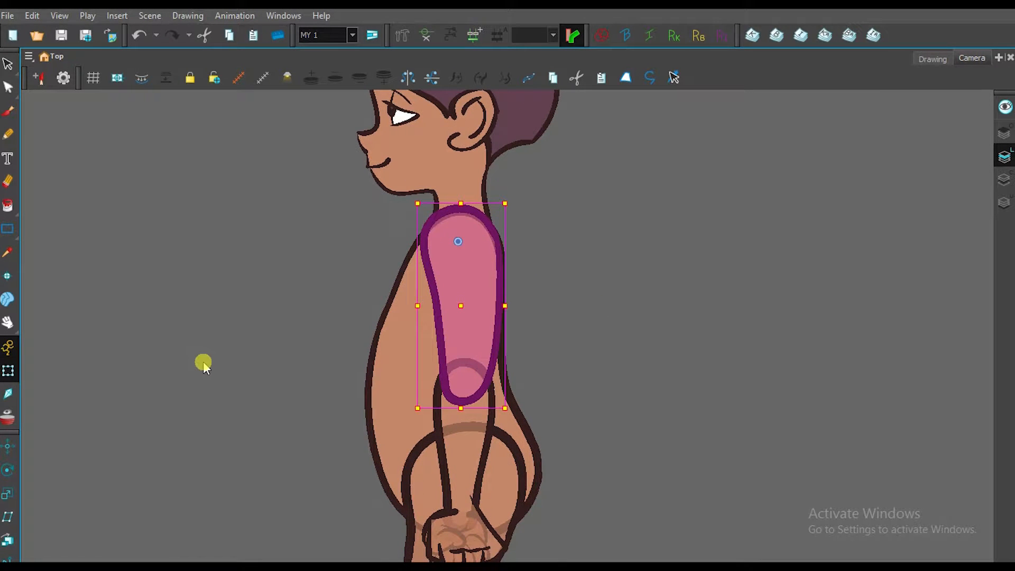
Use the Rotate tool on the front upper arm to show its shoulder pivot, then return to the Select tool.
left_click(6, 470)
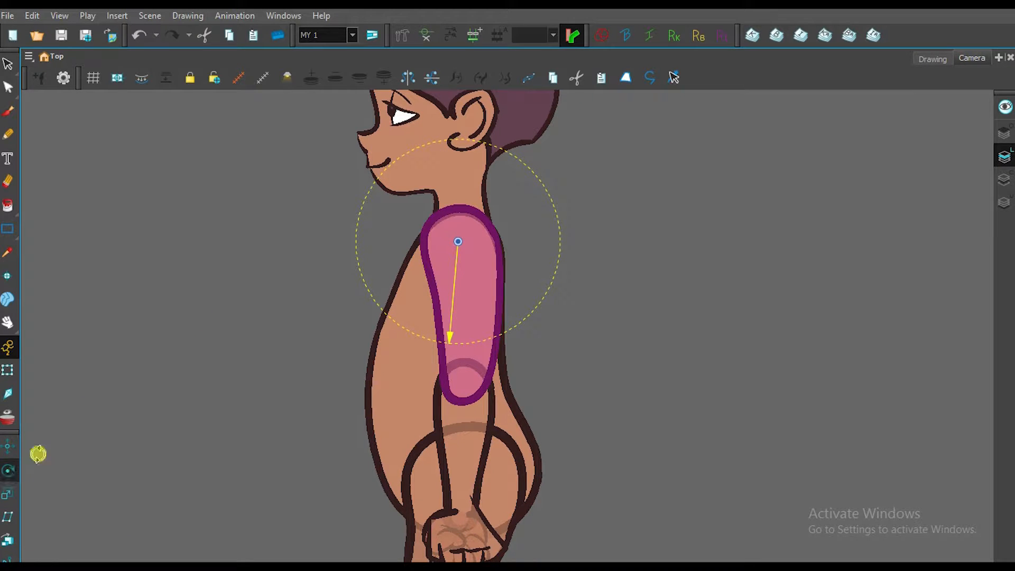
left_click_drag(458, 241, 528, 278)
key("alt+s")
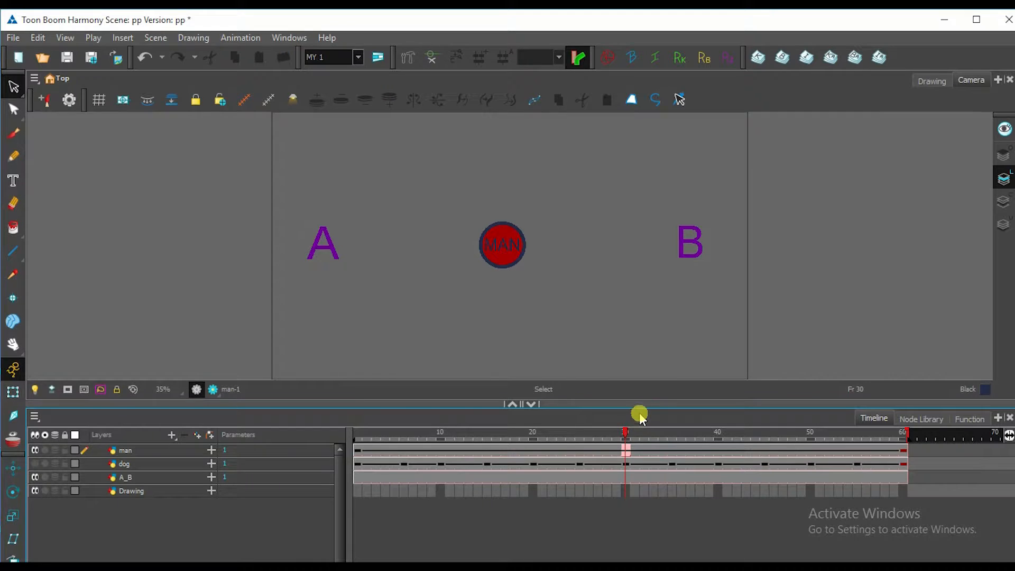
Enlarge the camera view of the pp scene and select the MAN circle between points A and B.
left_click_drag(639, 404, 634, 442)
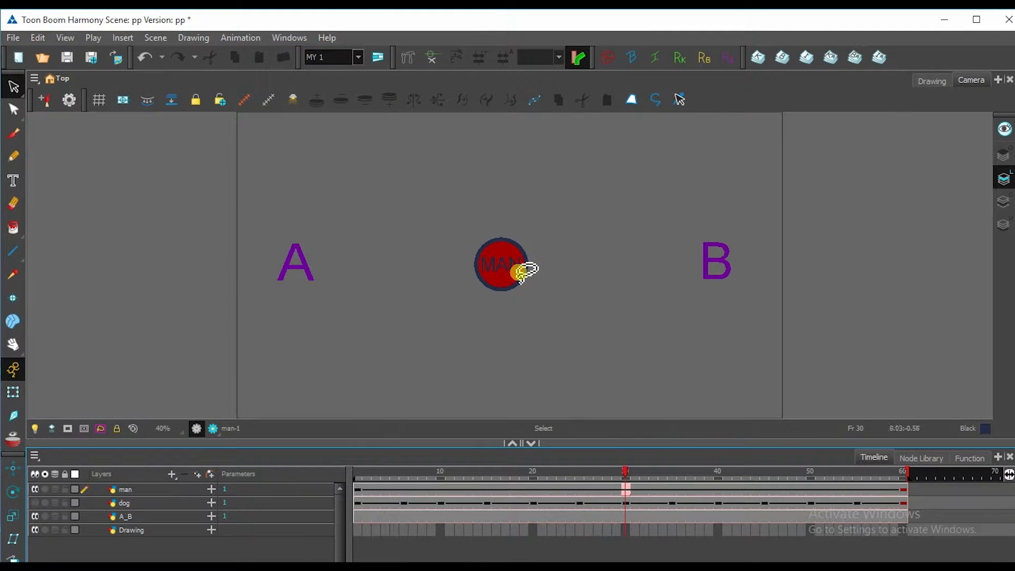
mouse_move(456, 207)
left_mouse_down()
mouse_move(532, 198)
mouse_move(432, 280)
left_mouse_up()
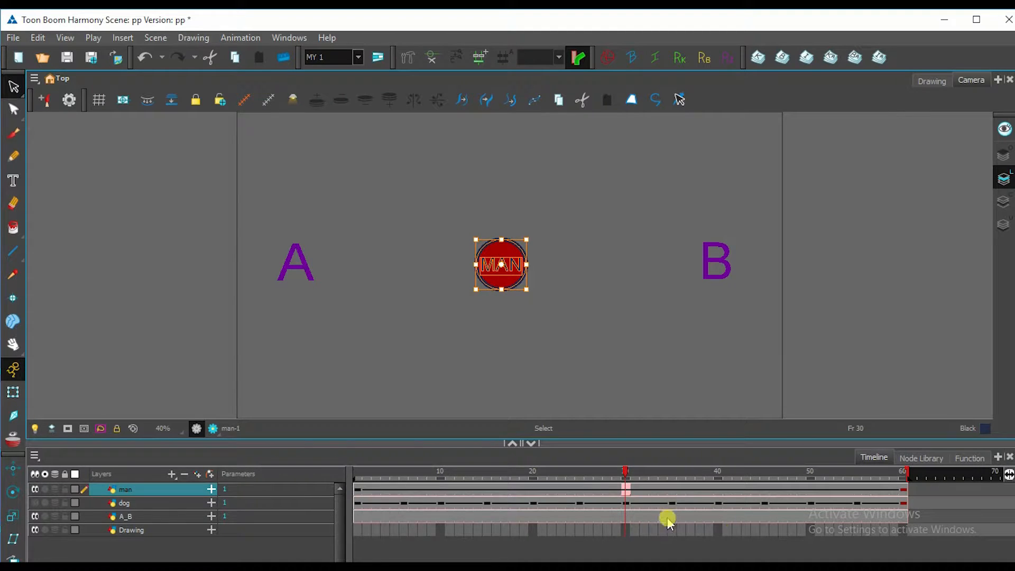
mouse_move(329, 228)
left_mouse_down()
mouse_move(267, 312)
mouse_move(301, 199)
mouse_move(323, 212)
left_mouse_up()
mouse_move(713, 216)
left_mouse_down()
mouse_move(658, 297)
mouse_move(732, 230)
left_mouse_up()
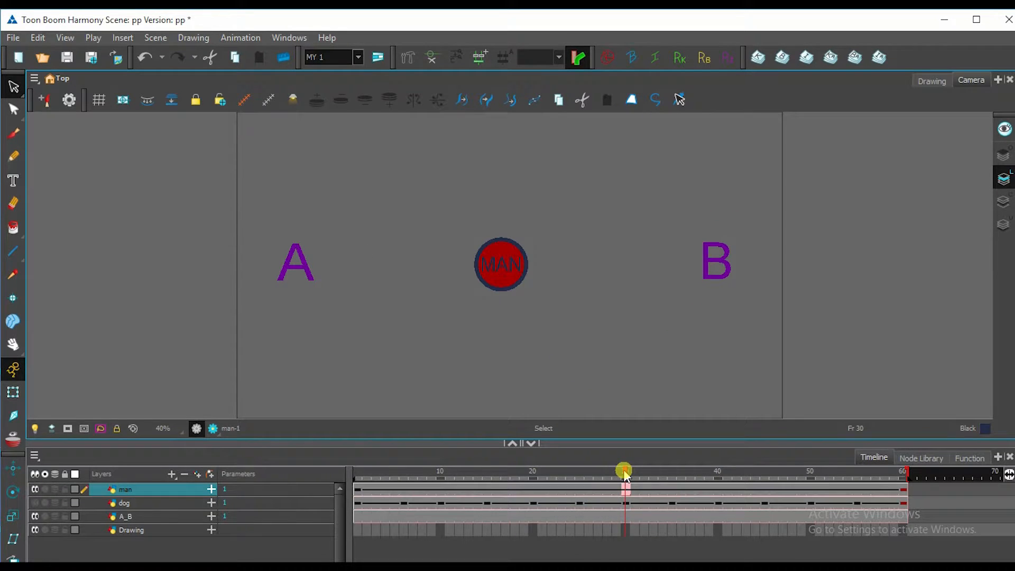
Move the playhead back to frame 1, play the MAN circle's movement from A to B, and stop playback.
left_click_drag(625, 472, 315, 497)
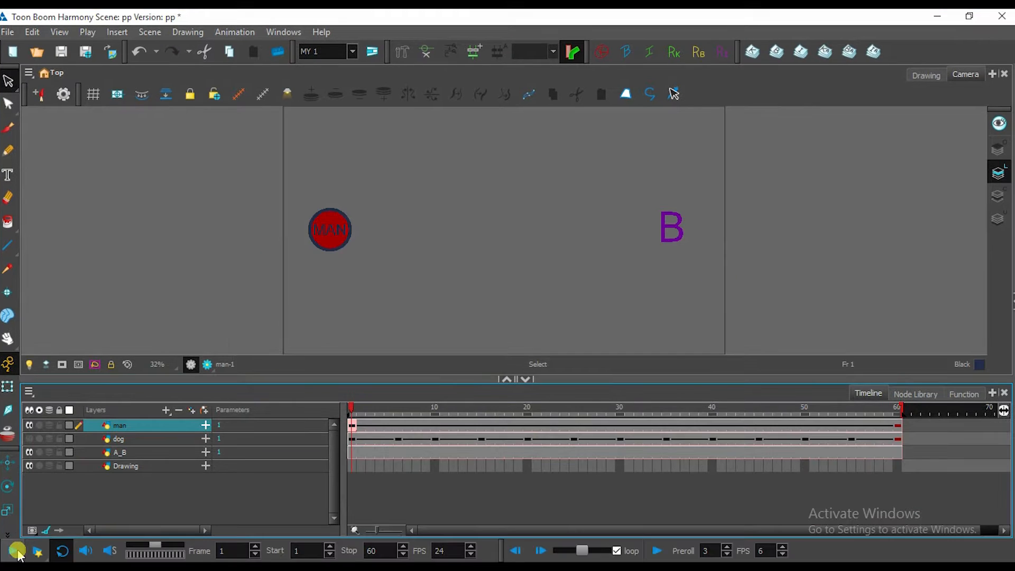
left_click(17, 551)
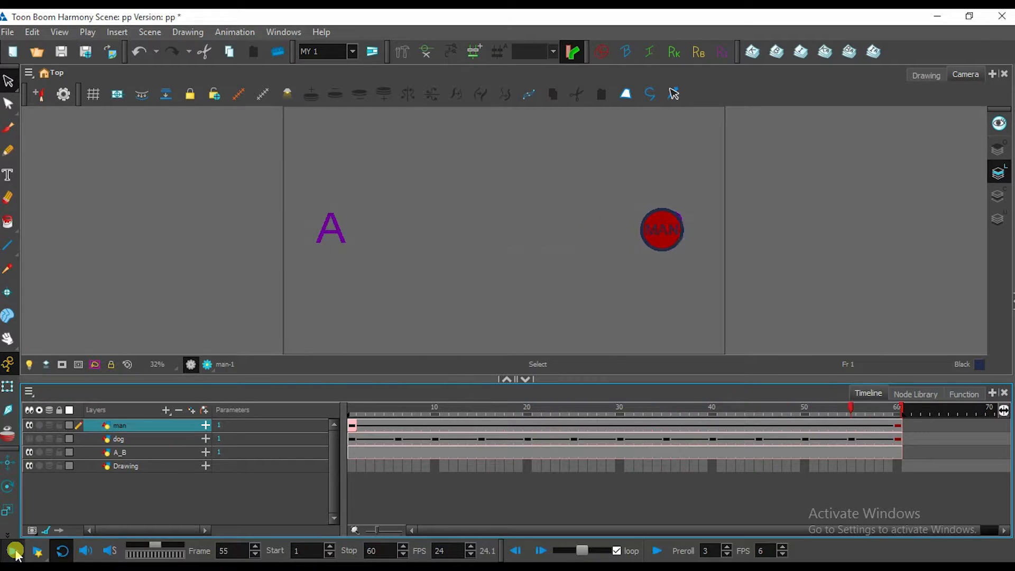
left_click(14, 554)
Select the dog layer at frame 1, hide the man layer and make the dog layer visible.
left_click(352, 438)
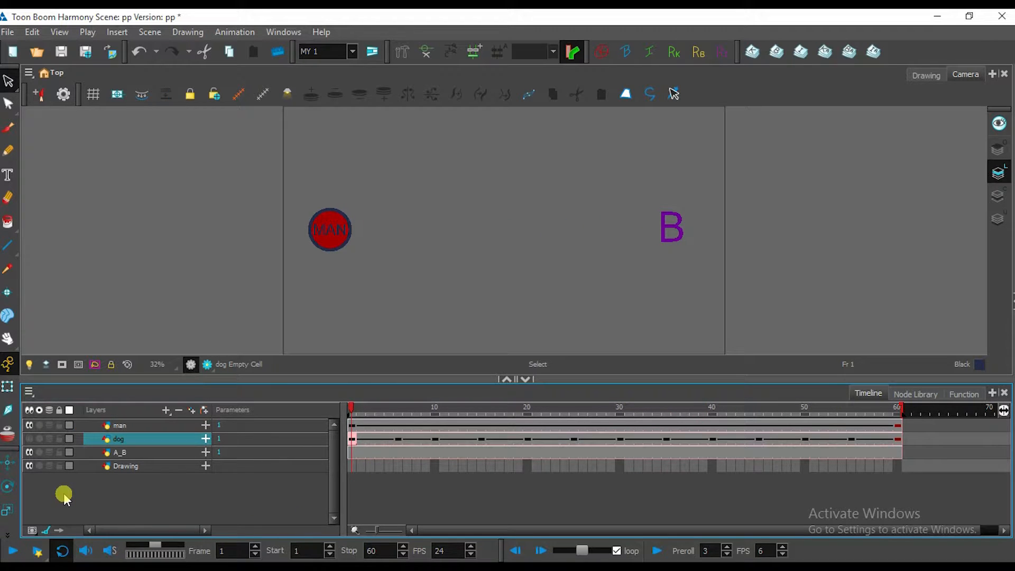
left_click(29, 425)
left_click(29, 438)
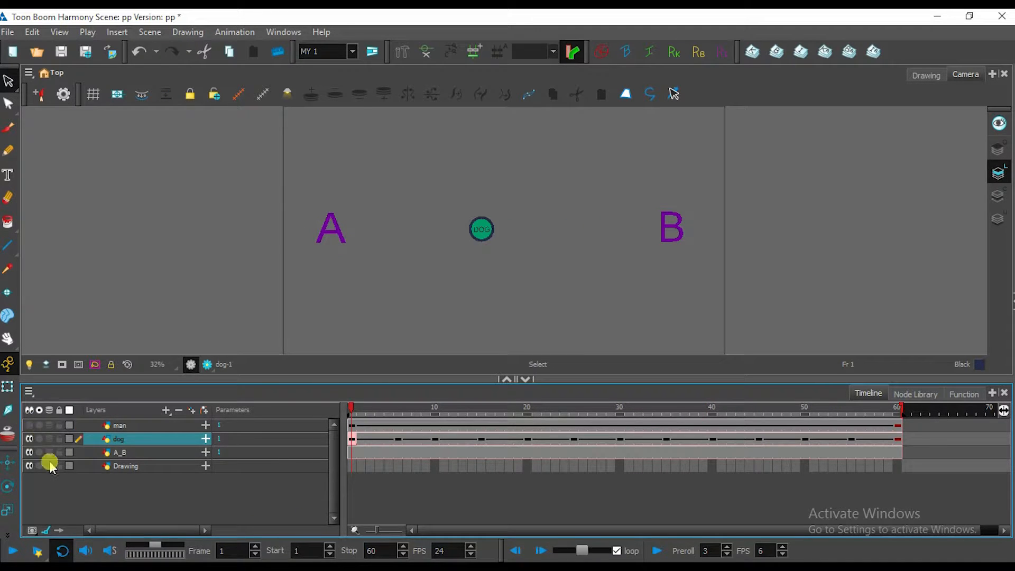
left_click(197, 476)
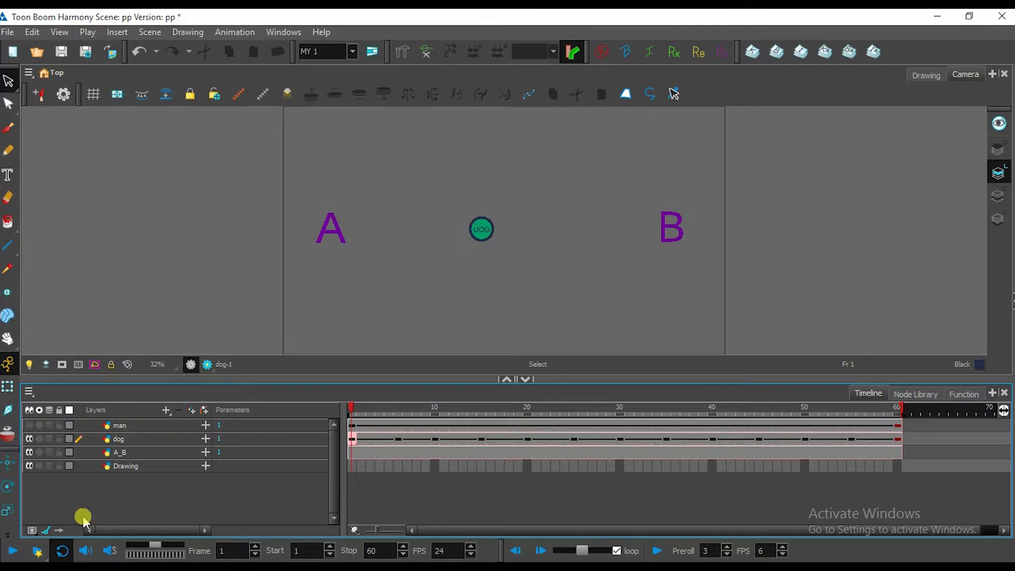
Play the dog's movement on its own, show the man layer again and select the MAN circle at frame 47.
left_click(13, 549)
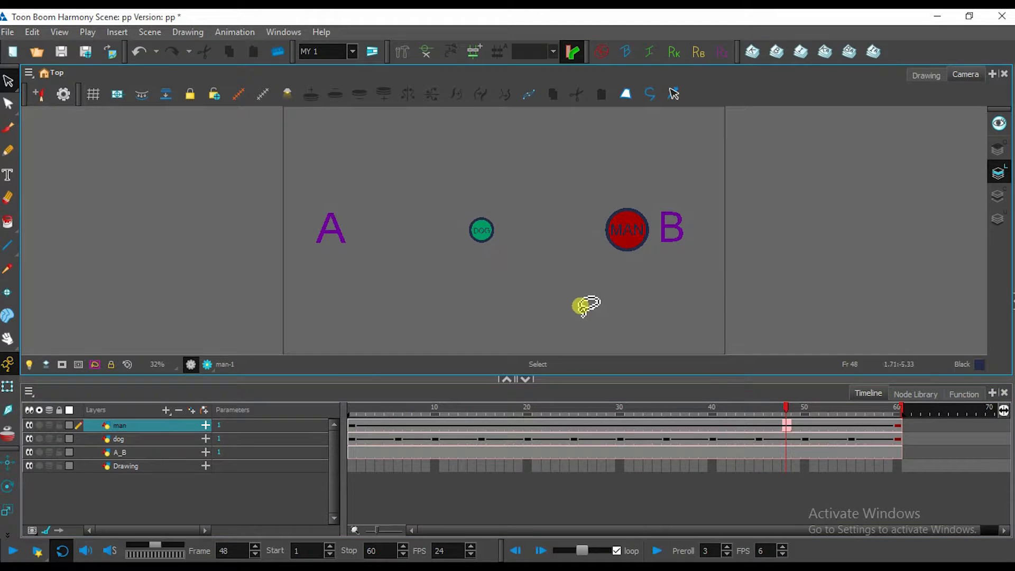
left_click_drag(772, 412, 780, 413)
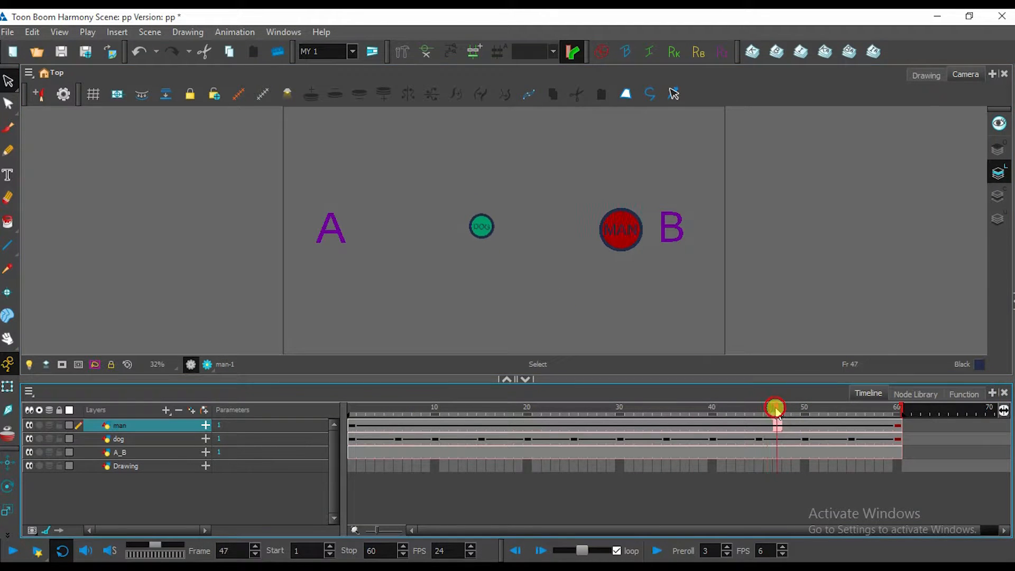
mouse_move(608, 203)
left_mouse_down()
mouse_move(594, 229)
mouse_move(675, 245)
mouse_move(613, 201)
left_mouse_up()
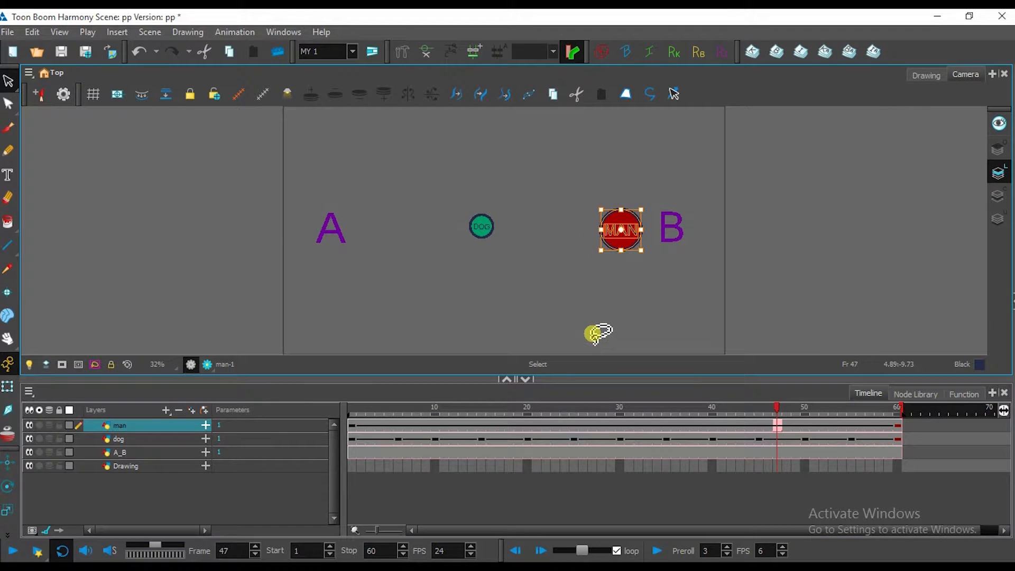
mouse_move(533, 238)
left_mouse_down()
mouse_move(453, 186)
mouse_move(471, 176)
mouse_move(468, 262)
left_mouse_up()
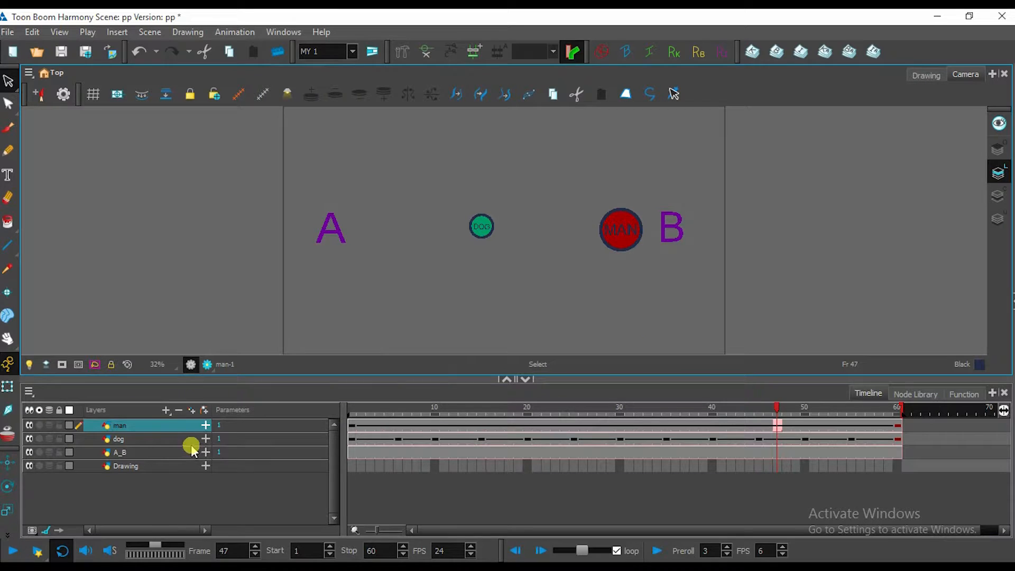
Add a straight leash line from the DOG circle to the MAN circle on the dog layer and increase its pencil maximum size.
left_click(167, 440)
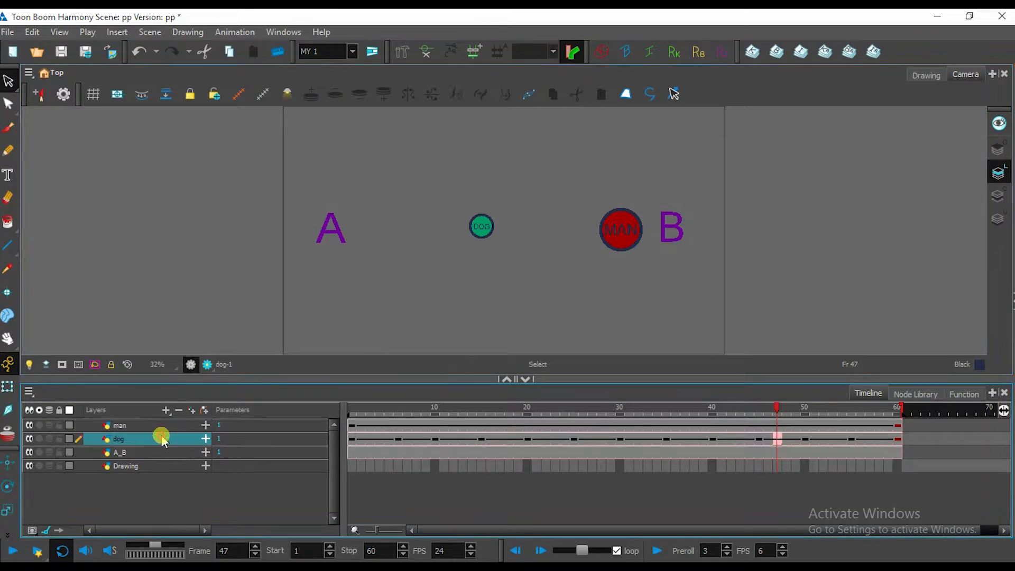
left_click(547, 193)
left_click(1011, 300)
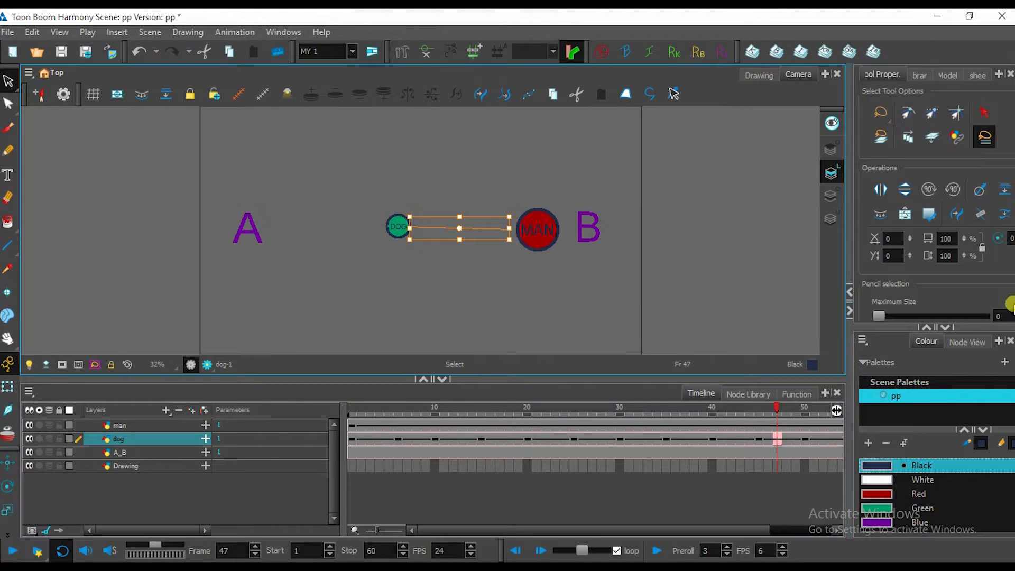
left_click(1002, 315)
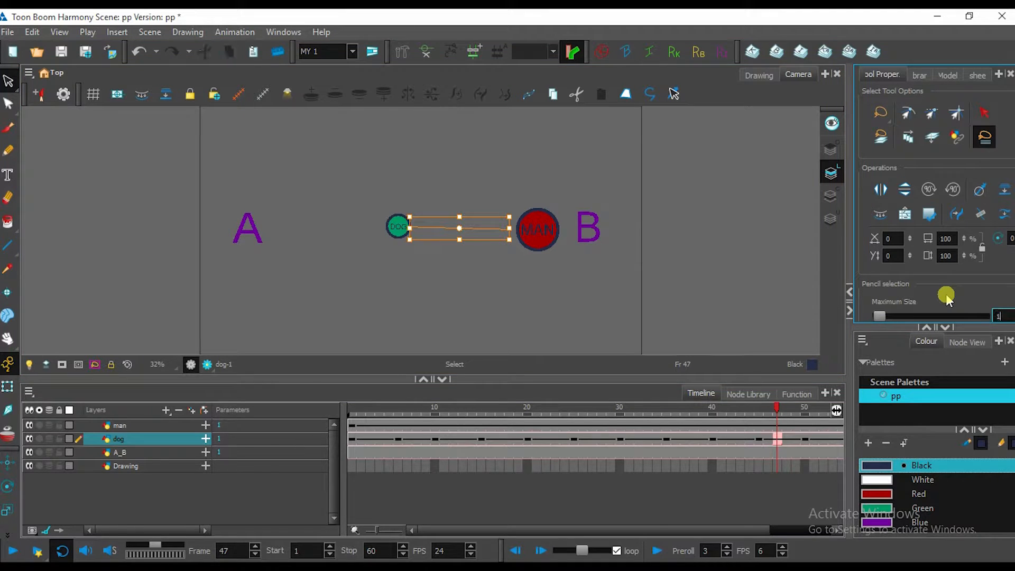
left_click(730, 322)
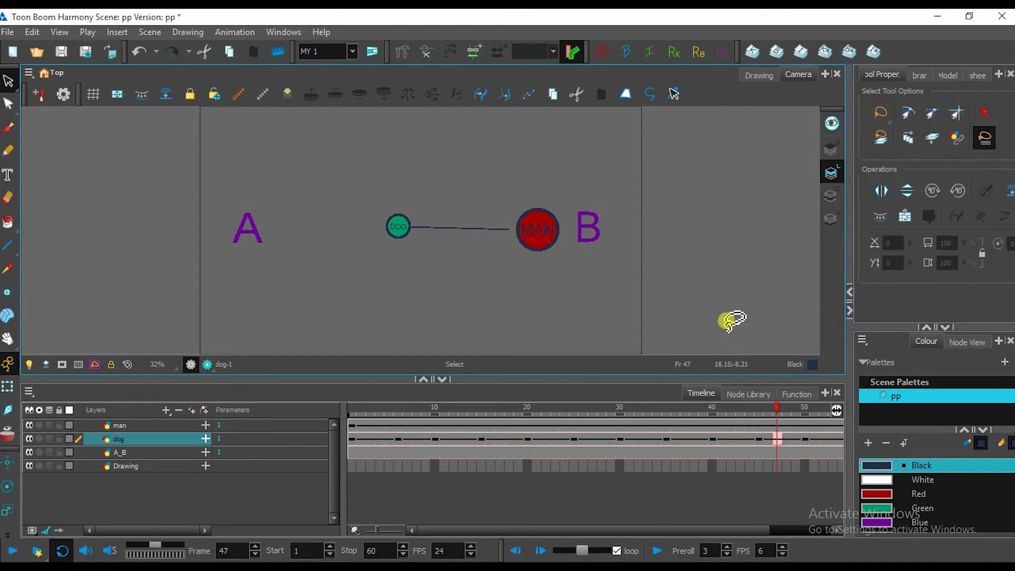
left_click(850, 310)
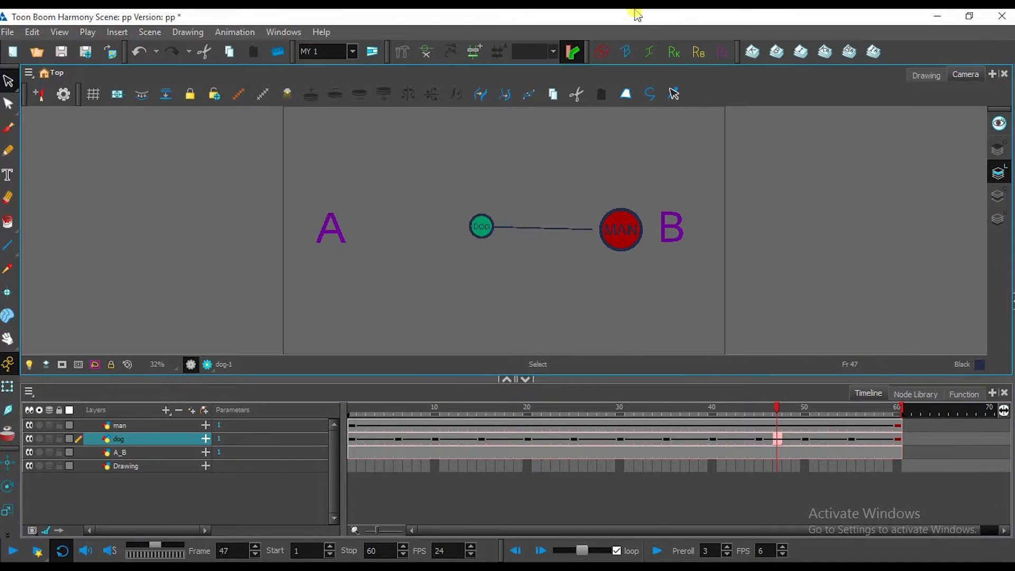
Parent the dog layer to the man layer and play their linked movement from frame 1.
left_click(731, 296)
left_click(154, 439)
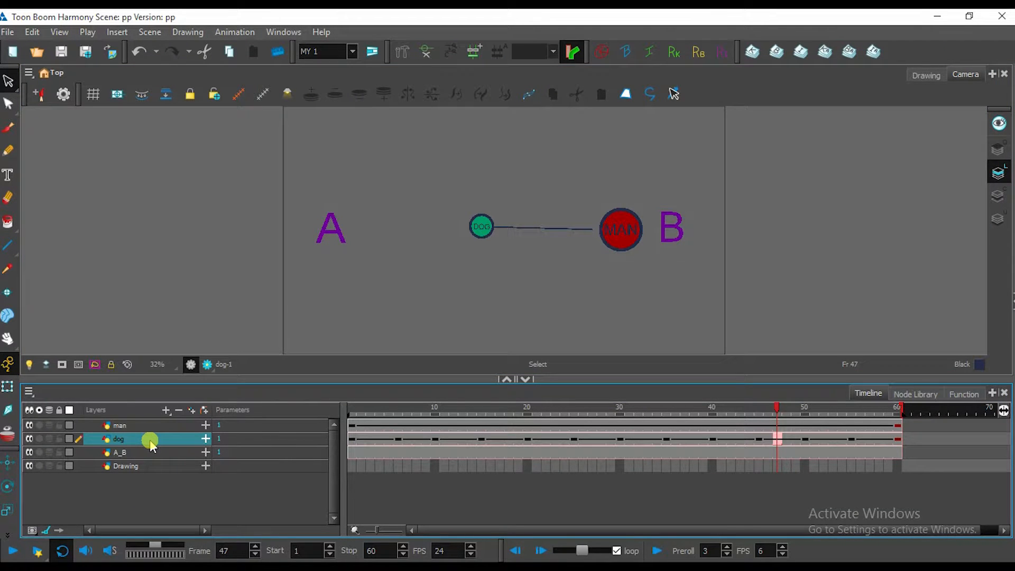
left_click(150, 441)
left_click_drag(151, 428, 152, 430)
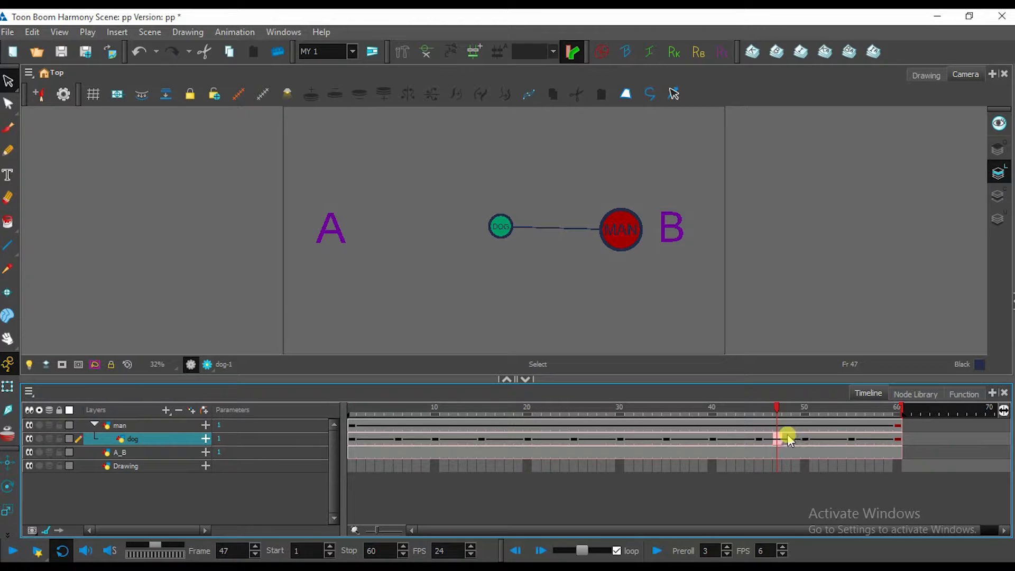
key("Home")
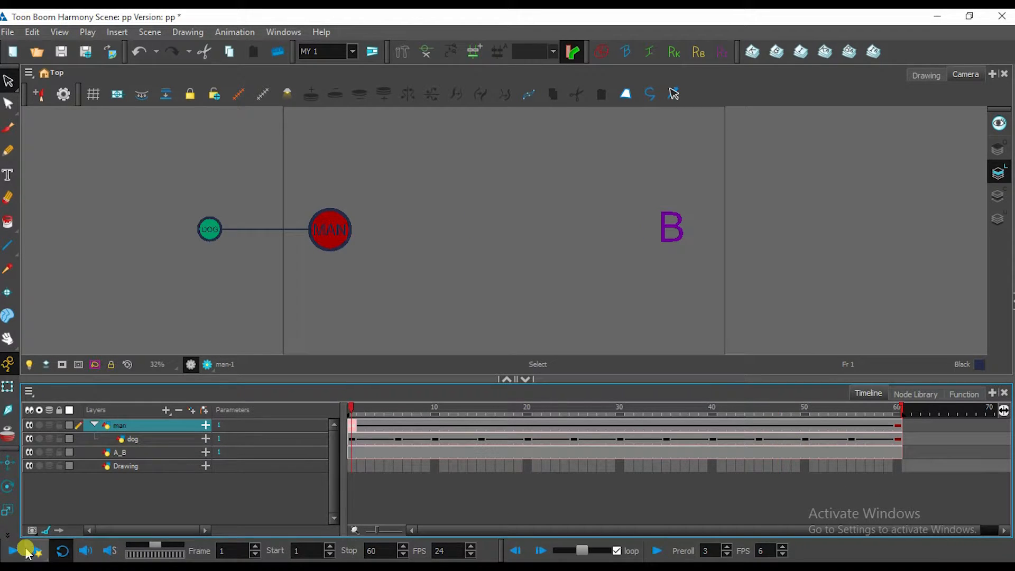
left_click(14, 552)
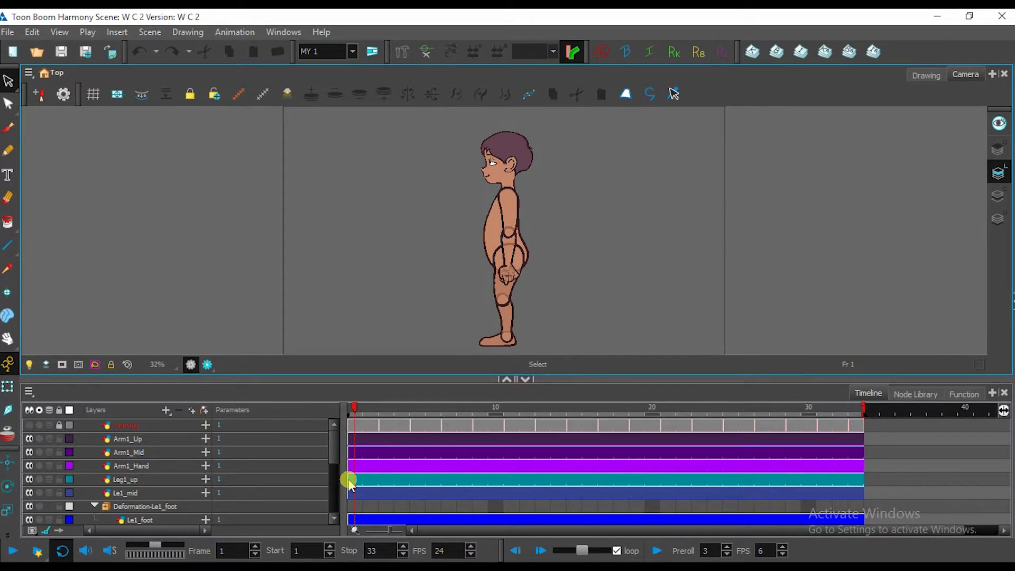
In the W C 2 scene, select Arm1_Mid and Arm1_Up with the Transform tool to examine their elbow and shoulder pivots.
scroll(349, 481, "up", 5)
scroll(348, 481, "up", 1)
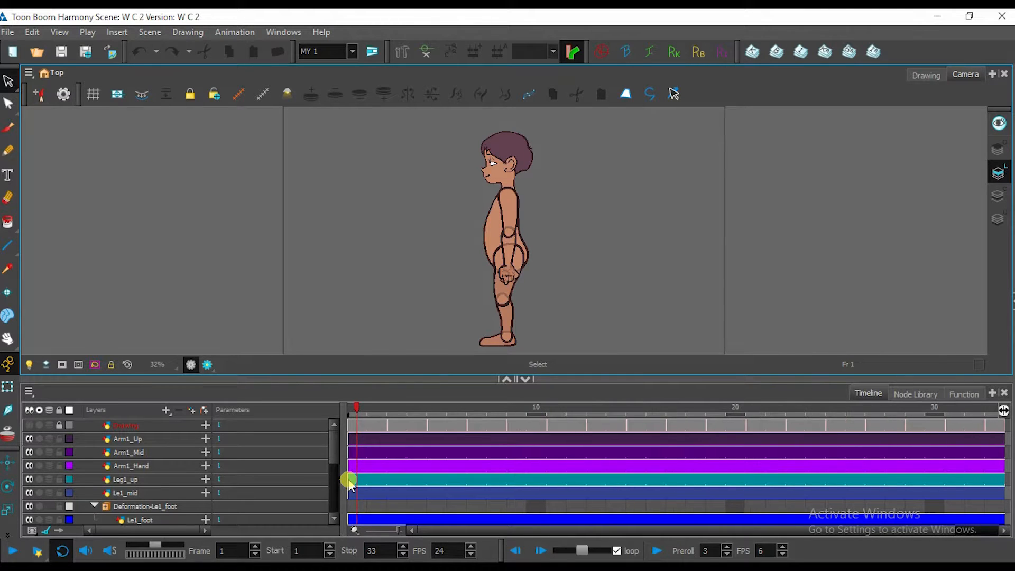
left_click(157, 454)
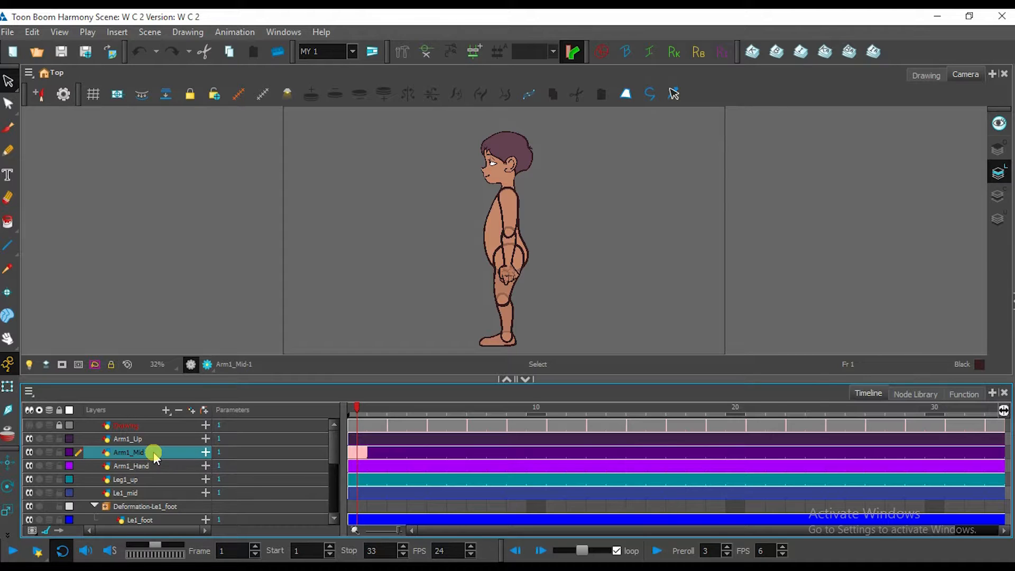
left_click(147, 441)
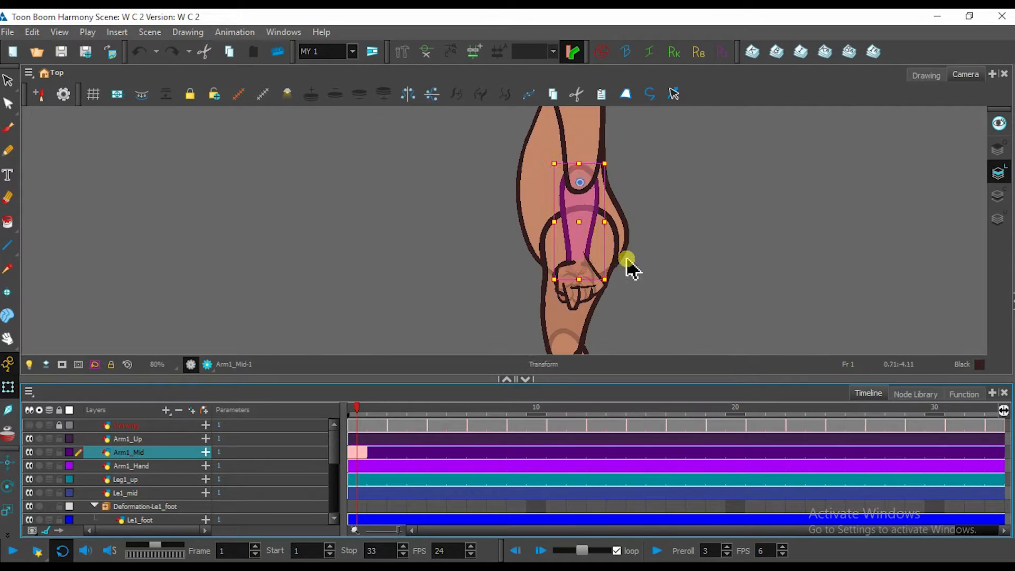
left_click_drag(633, 269, 534, 291)
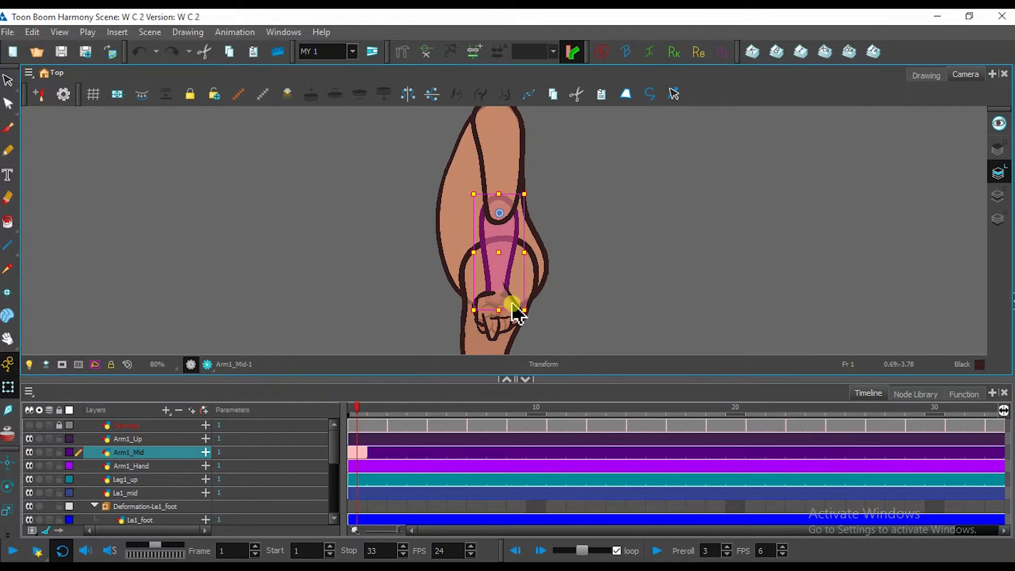
left_click(158, 440)
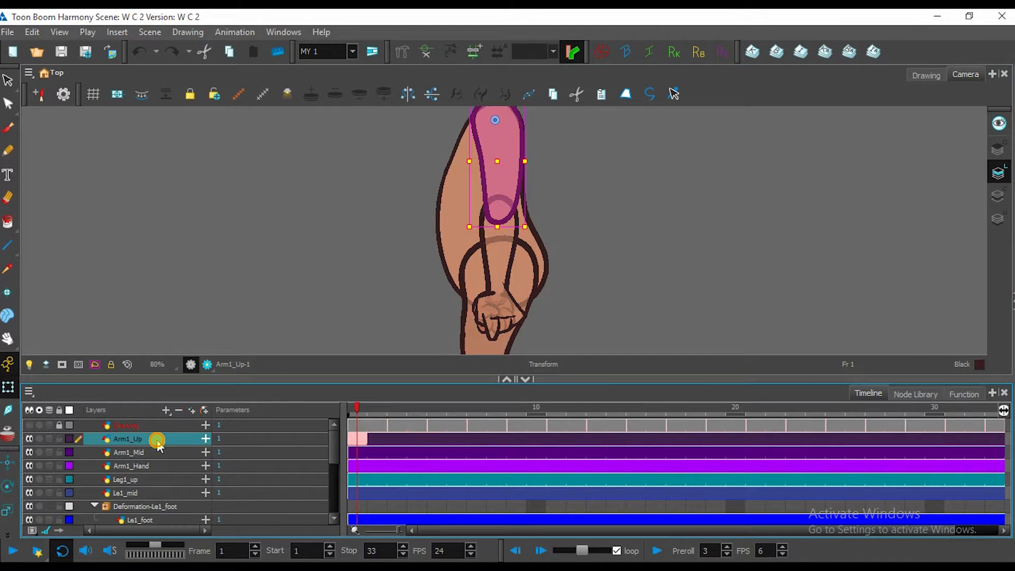
left_click_drag(517, 210, 513, 233)
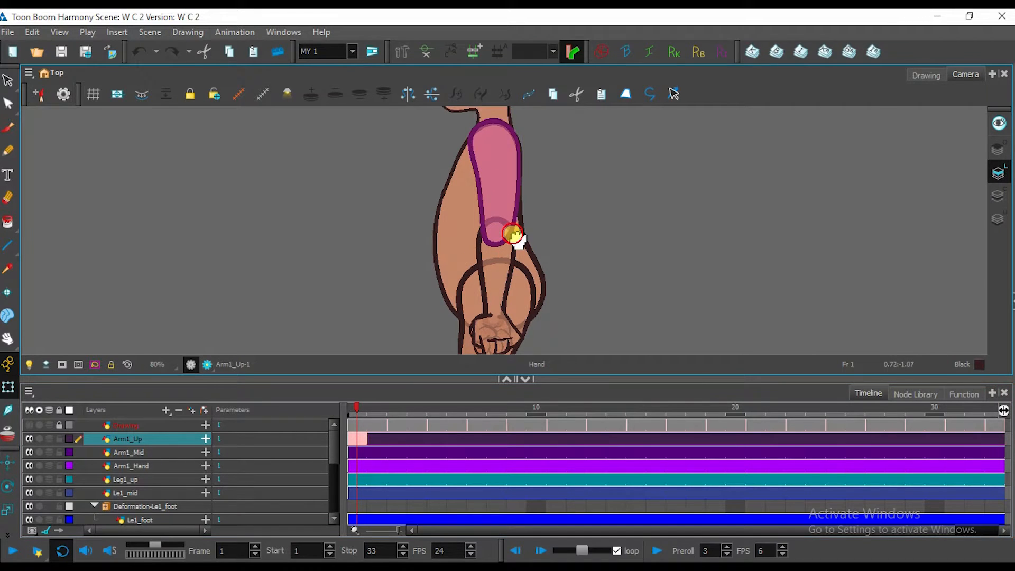
Parent the Arm1_Mid layer to Arm1_Up, select Arm1_Up and save the scene.
left_click(151, 453)
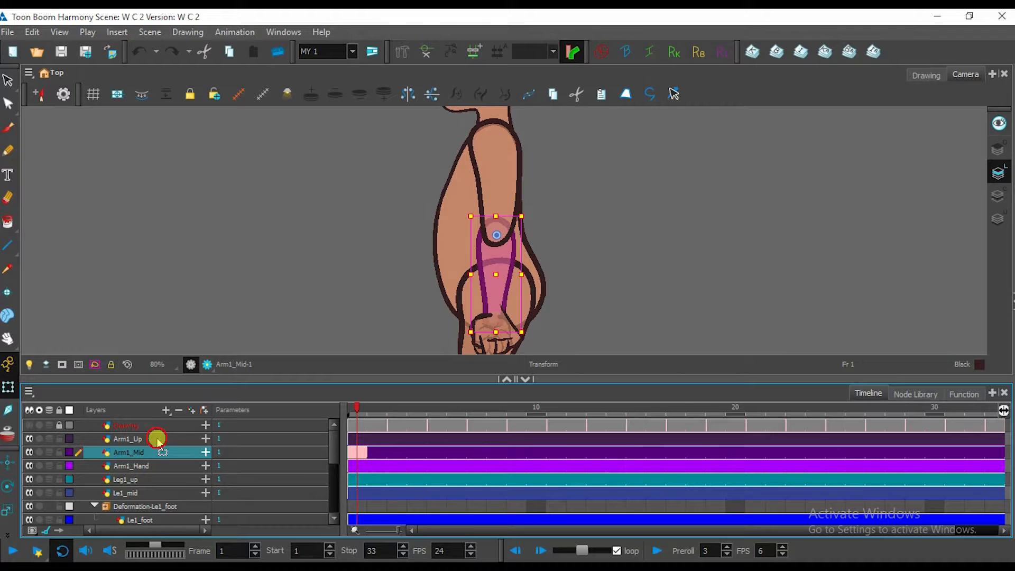
left_click_drag(158, 442, 158, 444)
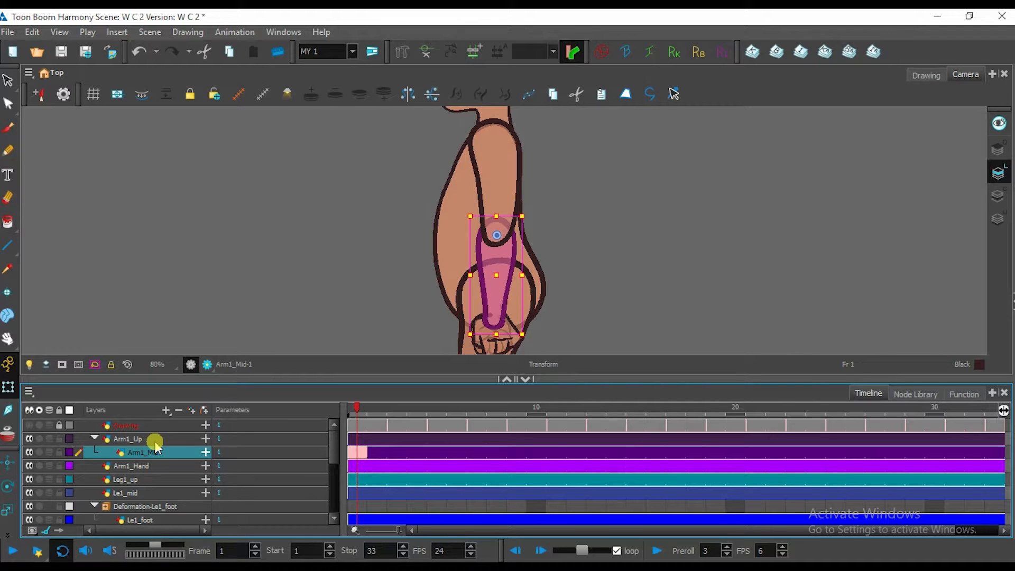
left_click(155, 441)
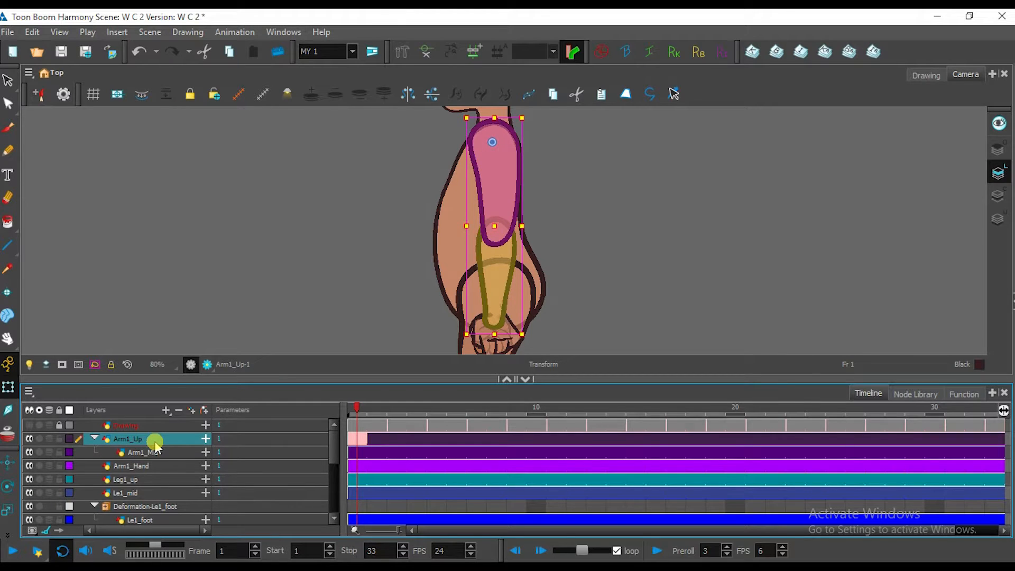
key("ctrl+s")
Try rotating Arm1_Up about its shoulder pivot with the attached forearm, and undo the rotation.
key("2")
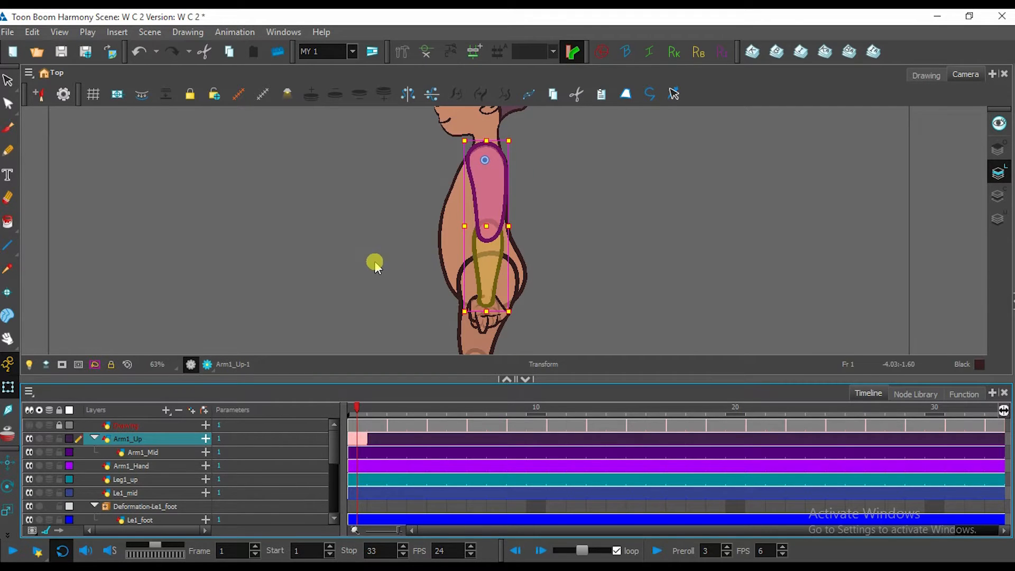
mouse_move(517, 319)
left_mouse_down()
mouse_move(623, 294)
mouse_move(668, 267)
mouse_move(581, 326)
mouse_move(428, 332)
mouse_move(304, 273)
mouse_move(447, 333)
mouse_move(677, 262)
mouse_move(694, 244)
left_mouse_up()
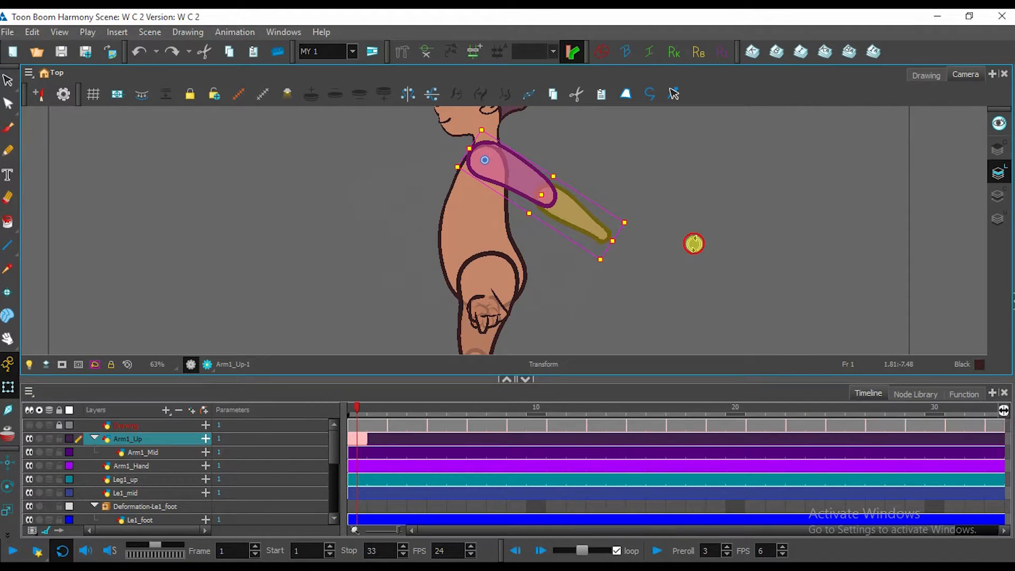
key("ctrl+z")
Parent the Arm1_Hand layer to the Arm1_Mid forearm layer.
left_click(138, 468)
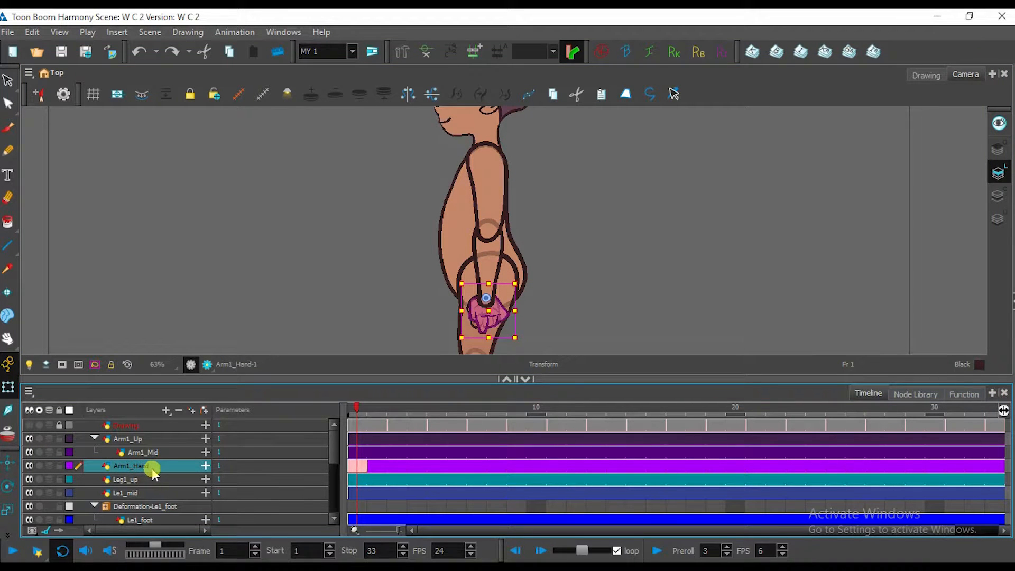
left_click(493, 258)
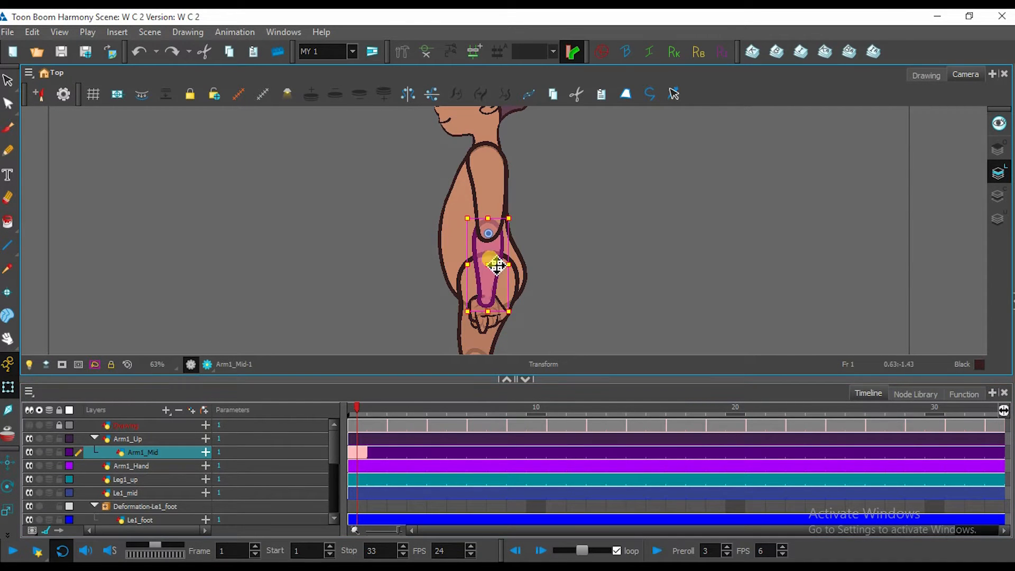
left_click(164, 467)
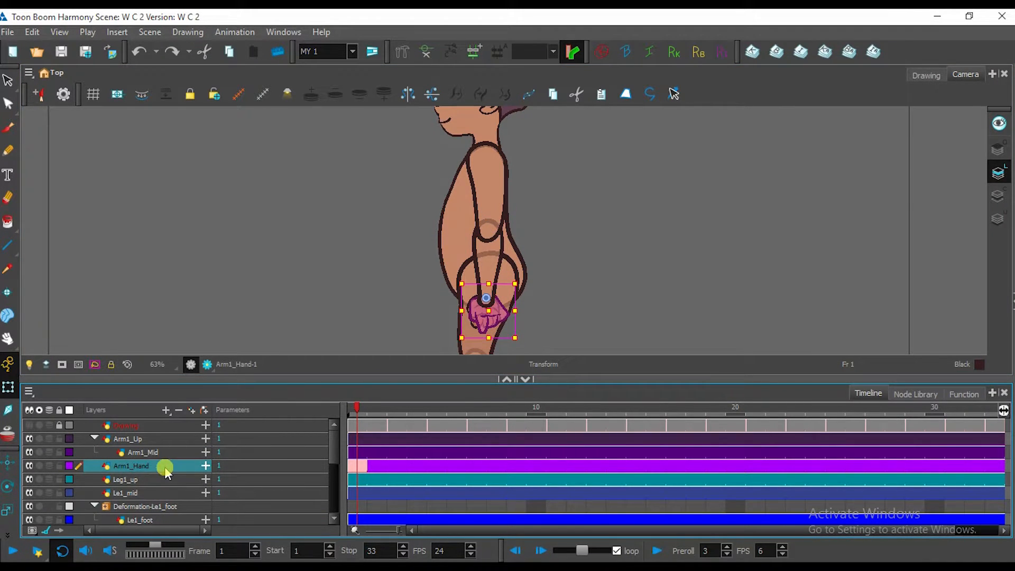
left_click_drag(162, 461, 166, 455)
left_click_drag(164, 456, 164, 455)
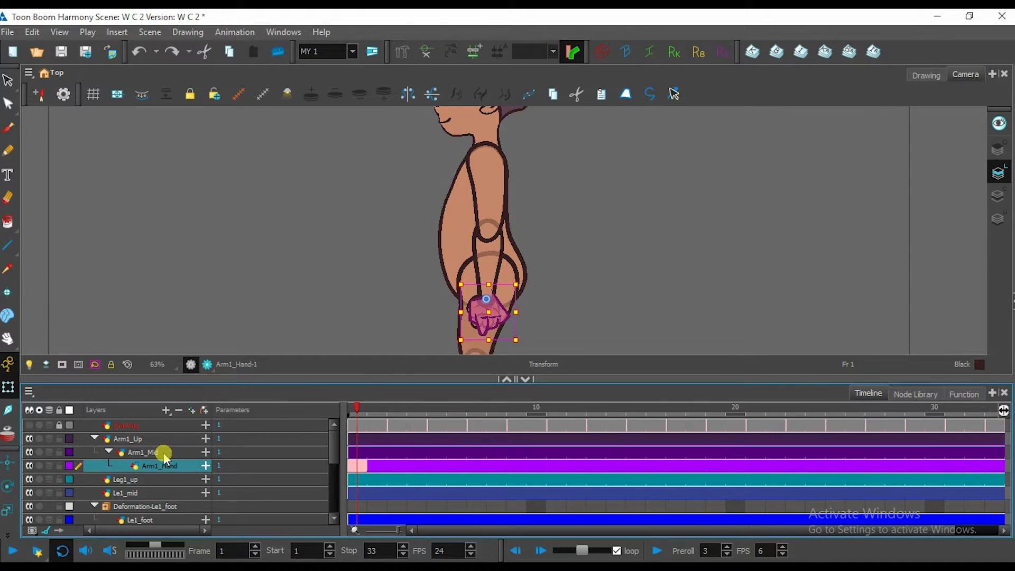
Try swinging the whole arm forward from the Arm1_Up shoulder pivot with forearm and hand attached, and undo the rotation.
left_click(498, 175)
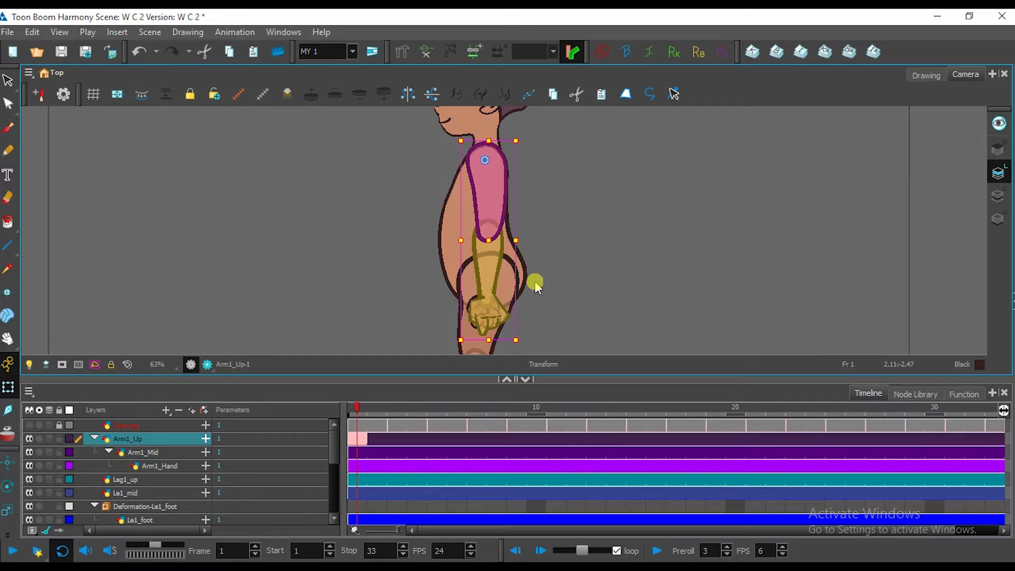
key("space")
left_click_drag(495, 233, 493, 217)
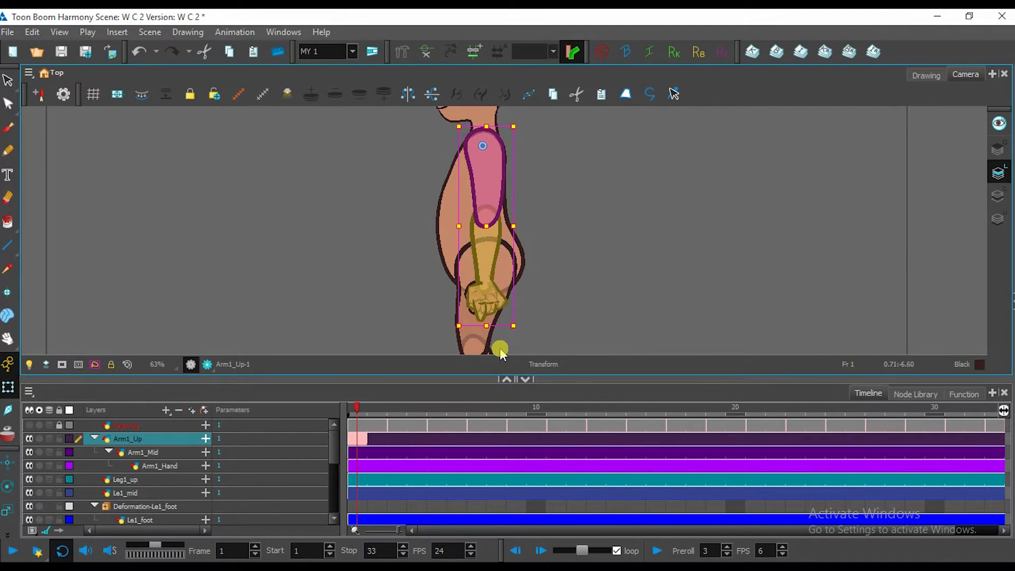
left_click_drag(522, 340, 384, 308)
key("ctrl+z")
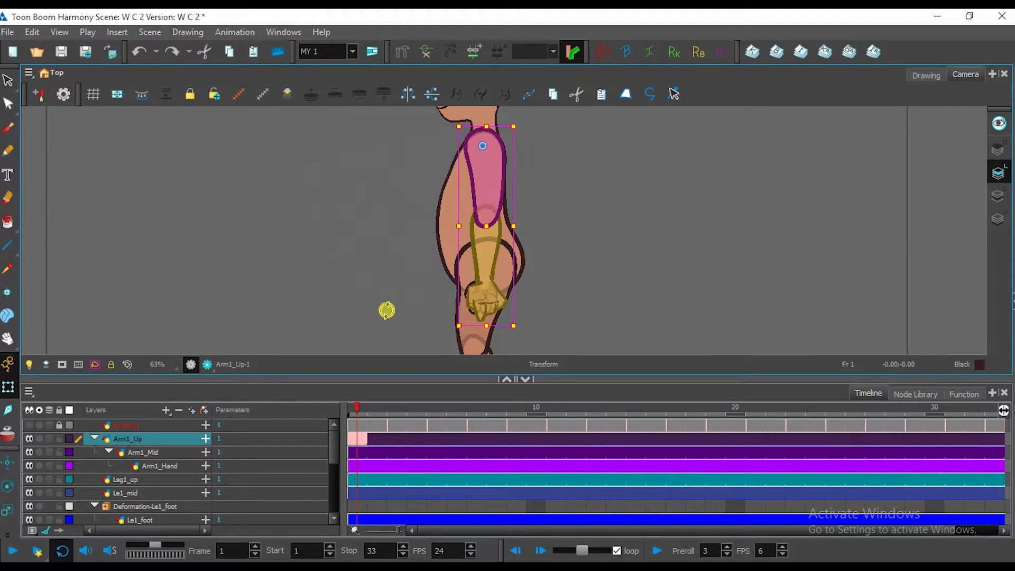
Select the Arm1_Hand, Arm1_Mid and Arm1_Up layers in turn to examine the arm's parent-child hierarchy.
scroll(533, 301, "up", 1)
left_click(171, 466)
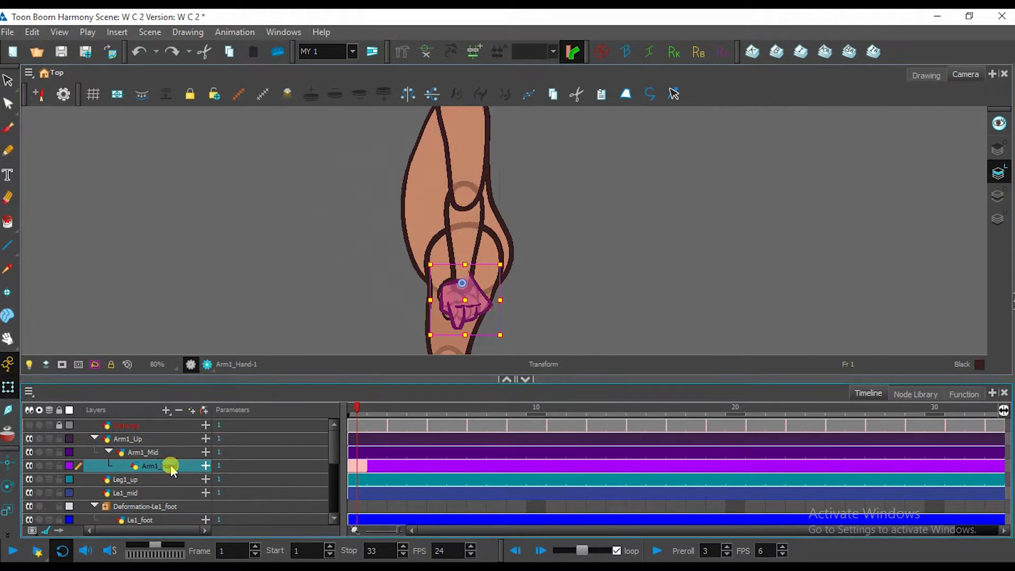
left_click(161, 453)
left_click(165, 466)
left_click(164, 454)
left_click(168, 466)
left_click(165, 439)
left_click(166, 453)
scroll(582, 275, "down", 2)
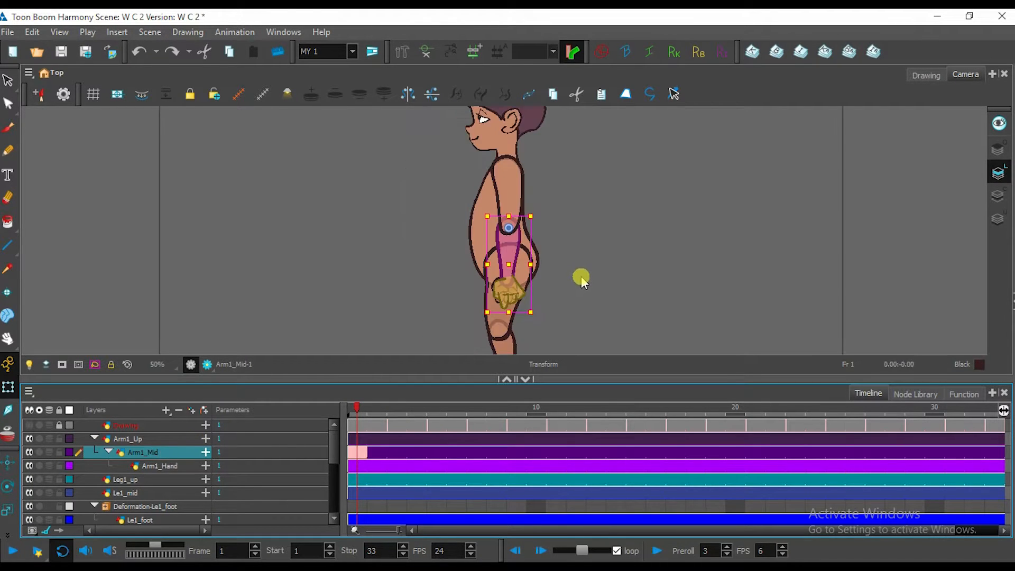
scroll(579, 280, "up", 1)
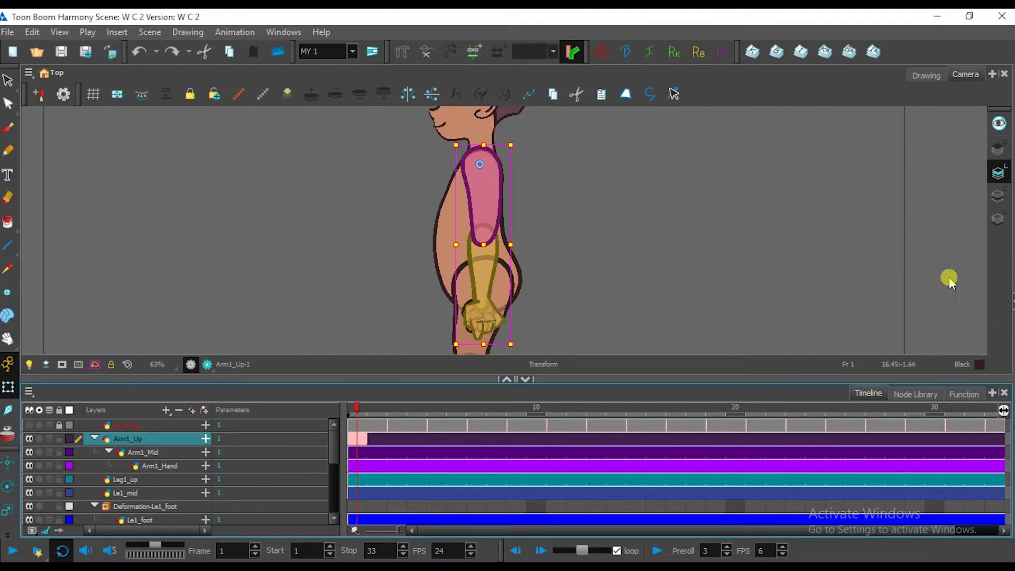
Show the Node View at full size and reposition the Arm2_Up_1 and Leg2_up_1 nodes within the network.
left_click(1011, 303)
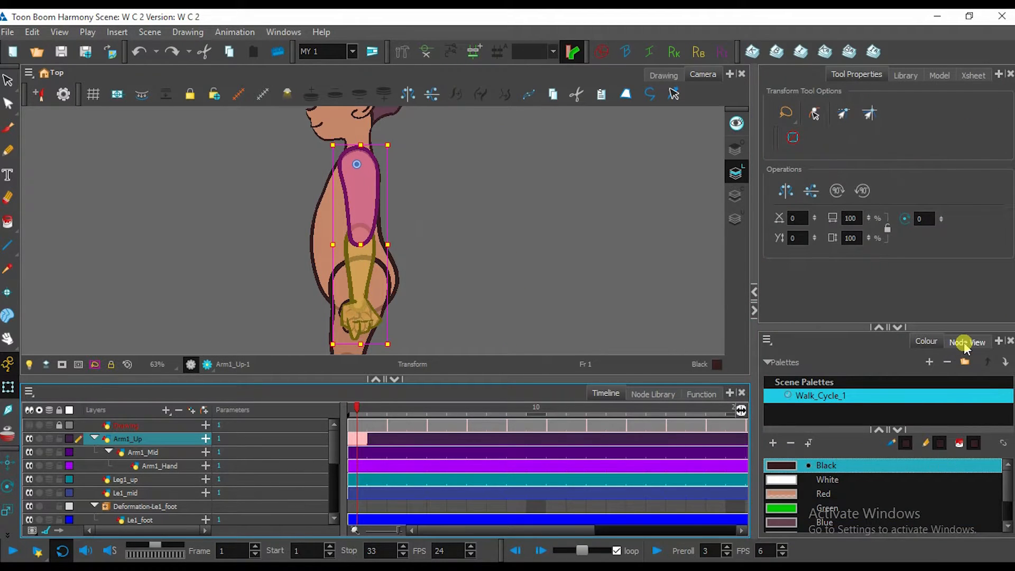
left_click(963, 342)
key("grave")
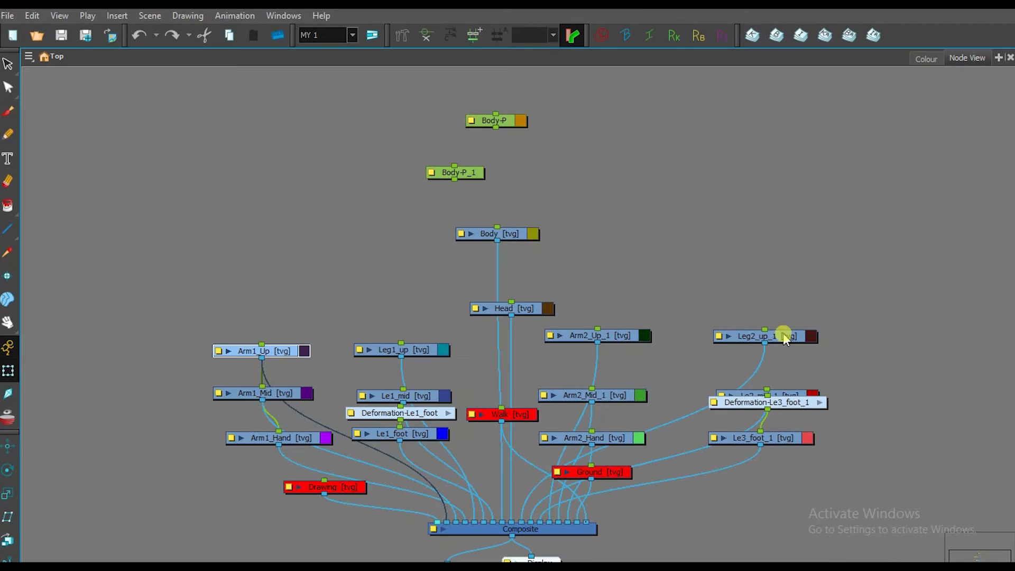
scroll(616, 333, "down", 2)
scroll(636, 366, "up", 2)
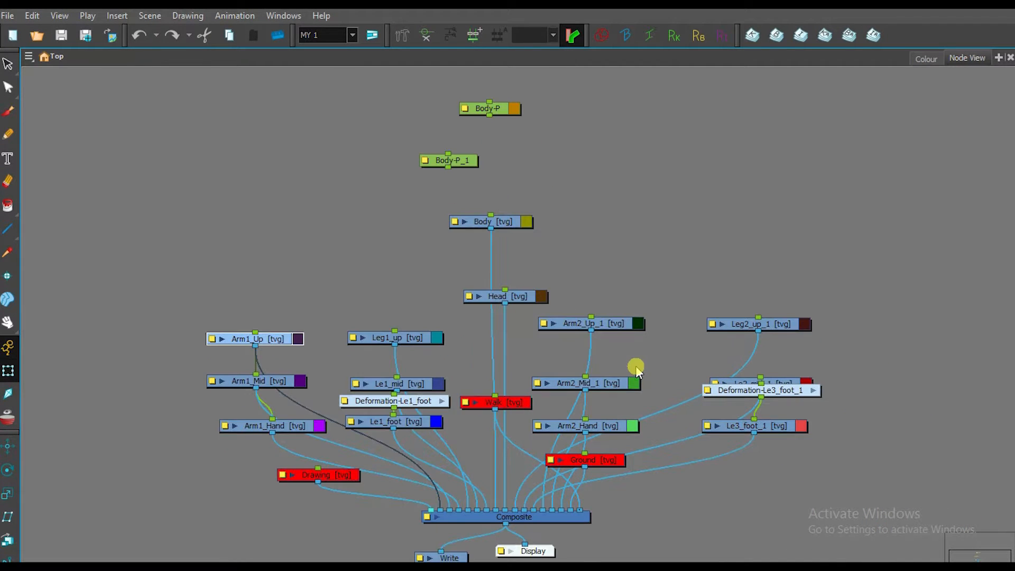
mouse_move(600, 323)
left_mouse_down()
mouse_move(647, 391)
mouse_move(643, 287)
mouse_move(601, 315)
mouse_move(596, 340)
left_mouse_up()
left_click_drag(732, 325, 611, 264)
left_click_drag(604, 341, 707, 331)
left_click_drag(642, 273, 563, 337)
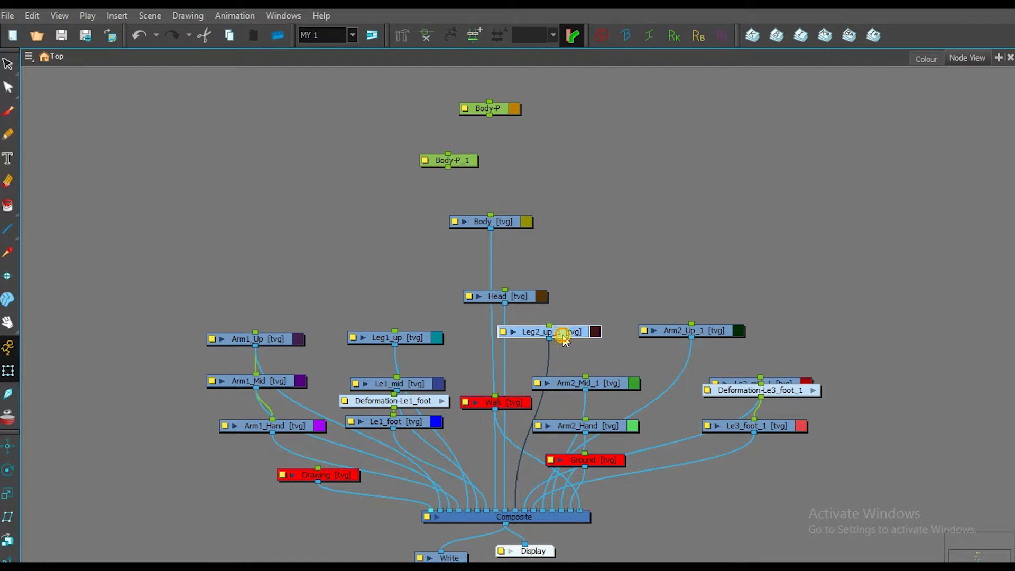
left_click_drag(711, 331, 609, 283)
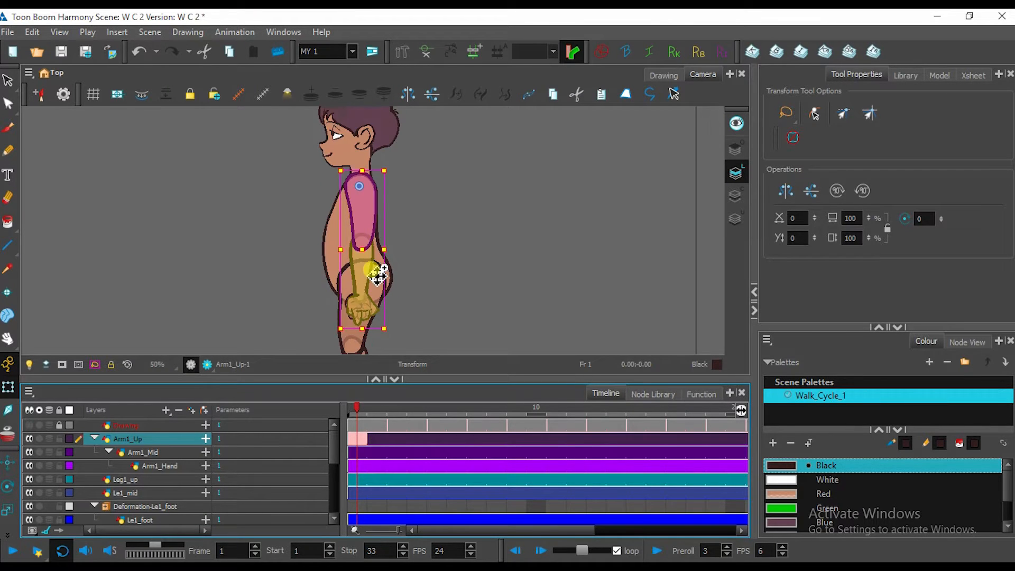
left_click_drag(390, 312, 490, 304)
scroll(426, 312, "up", 1)
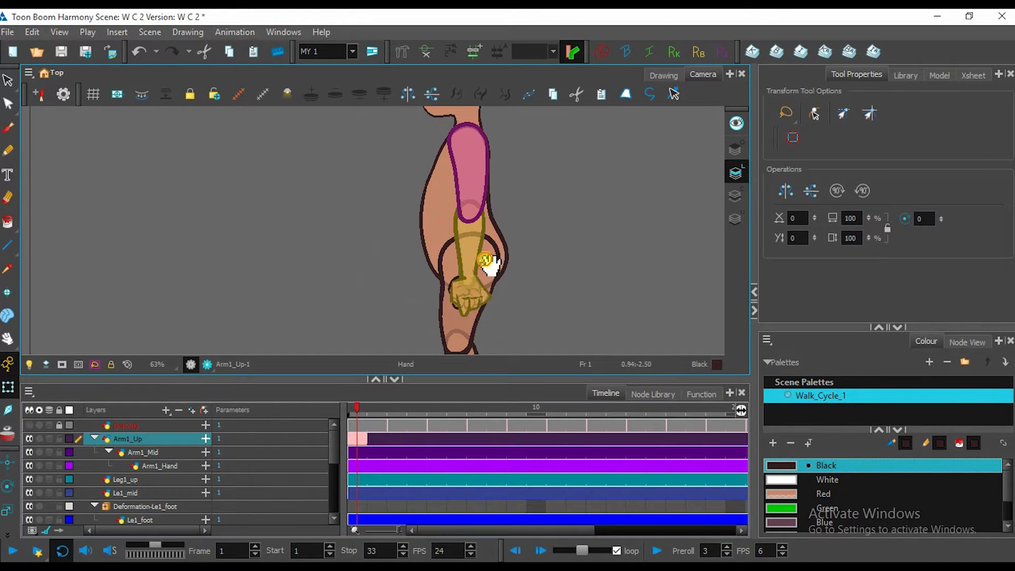
left_click_drag(489, 264, 474, 288)
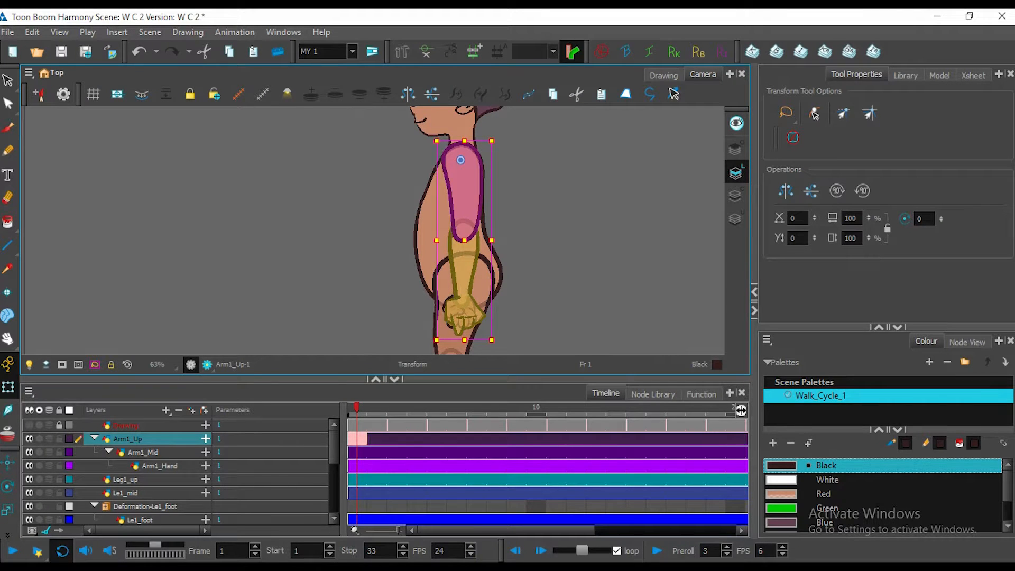
Switch to File Explorer, expand the G: drive through SOFTWARES and net[9] to examine nested folders as a hierarchy example, and close it.
key("super+e")
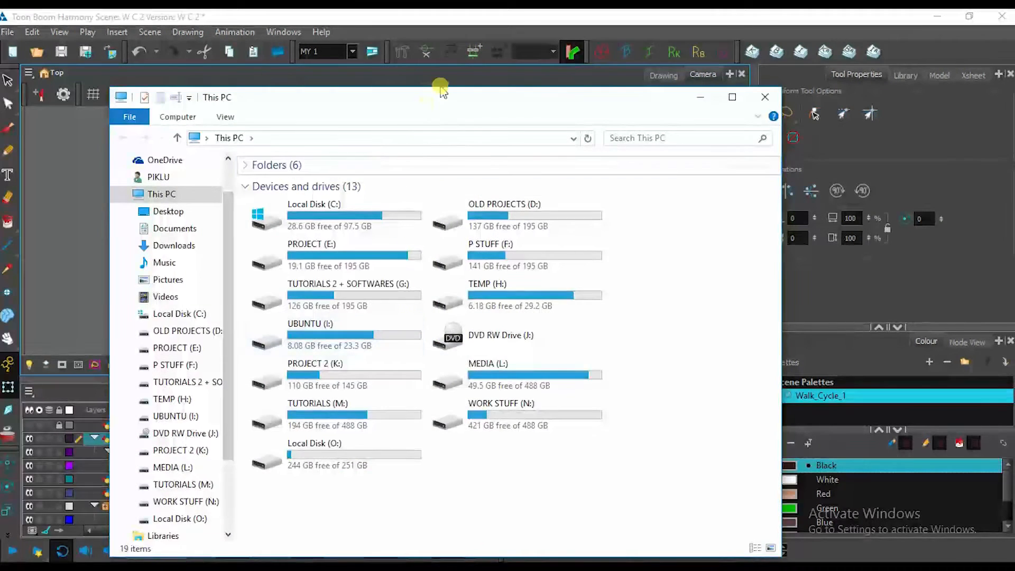
left_click_drag(437, 86, 525, 62)
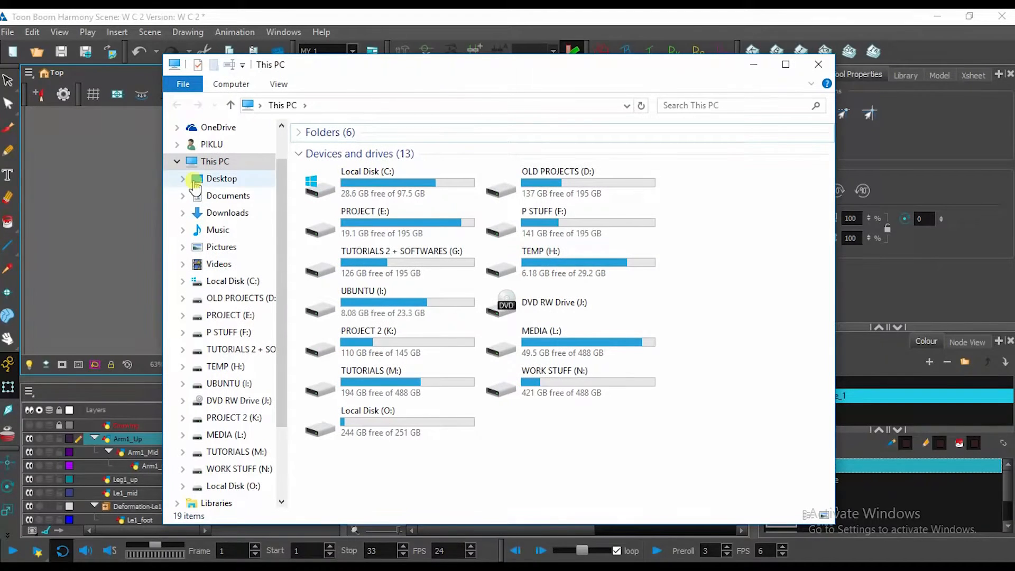
left_click(177, 162)
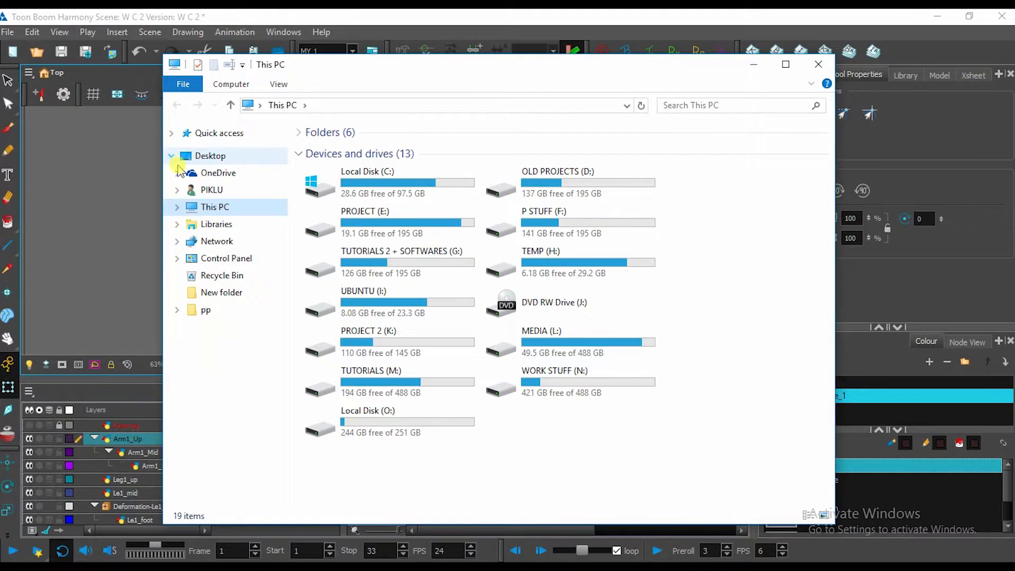
left_click(179, 209)
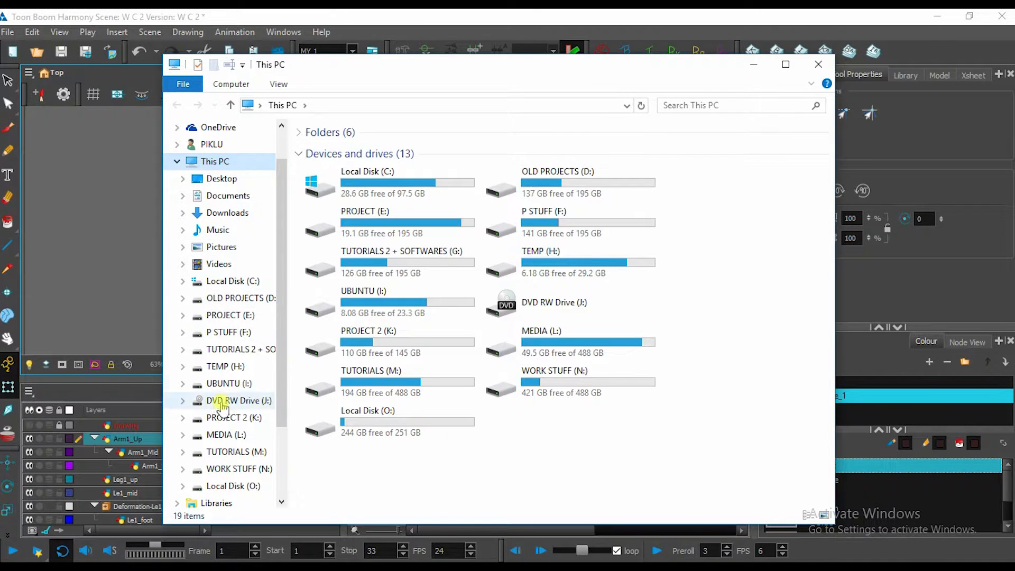
left_click(183, 351)
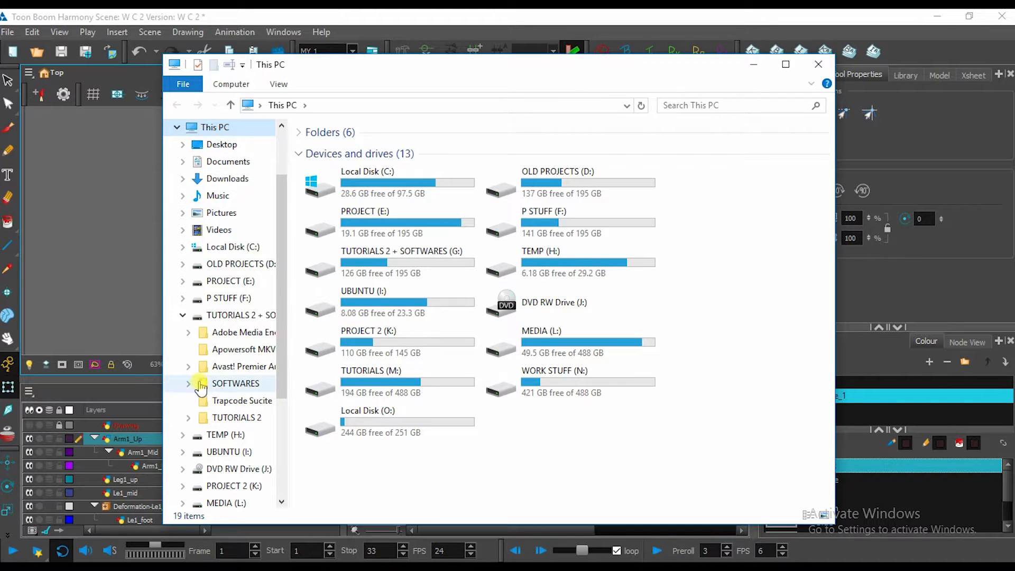
left_click(188, 384)
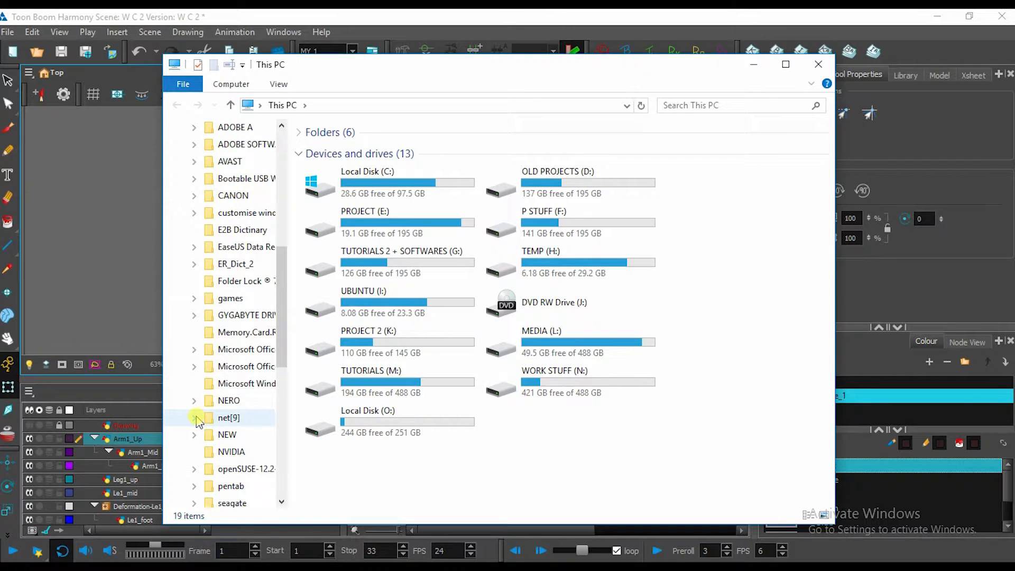
left_click(195, 417)
left_click(200, 333)
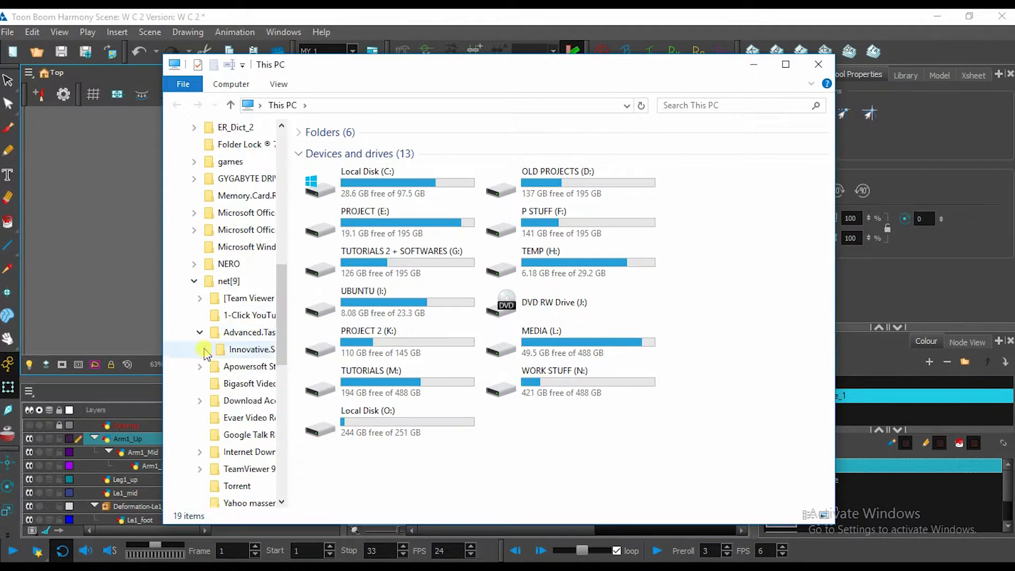
left_click(205, 349)
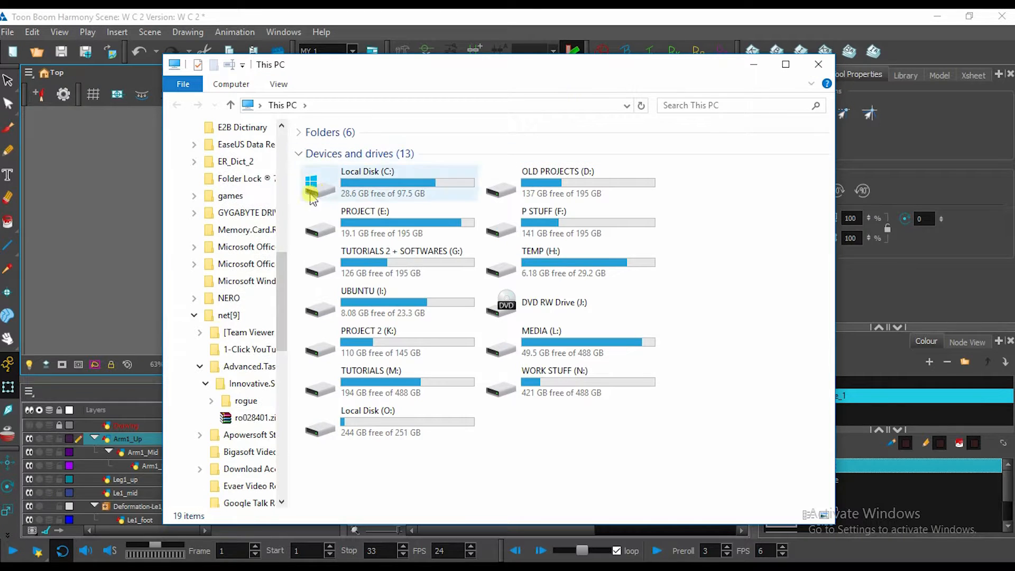
left_click(818, 64)
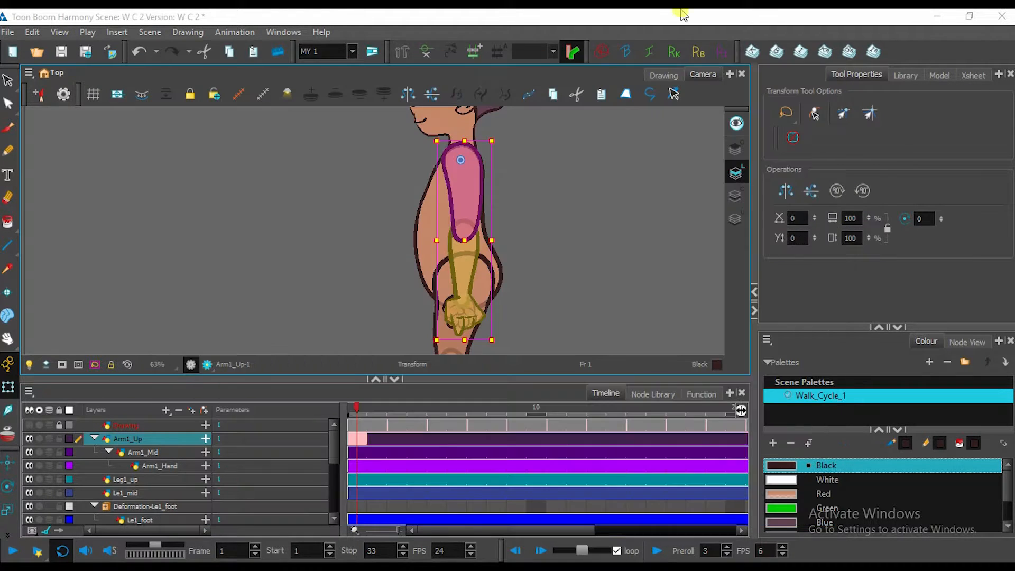
Select the Arm1_Up layer and save the scene.
left_click(153, 440)
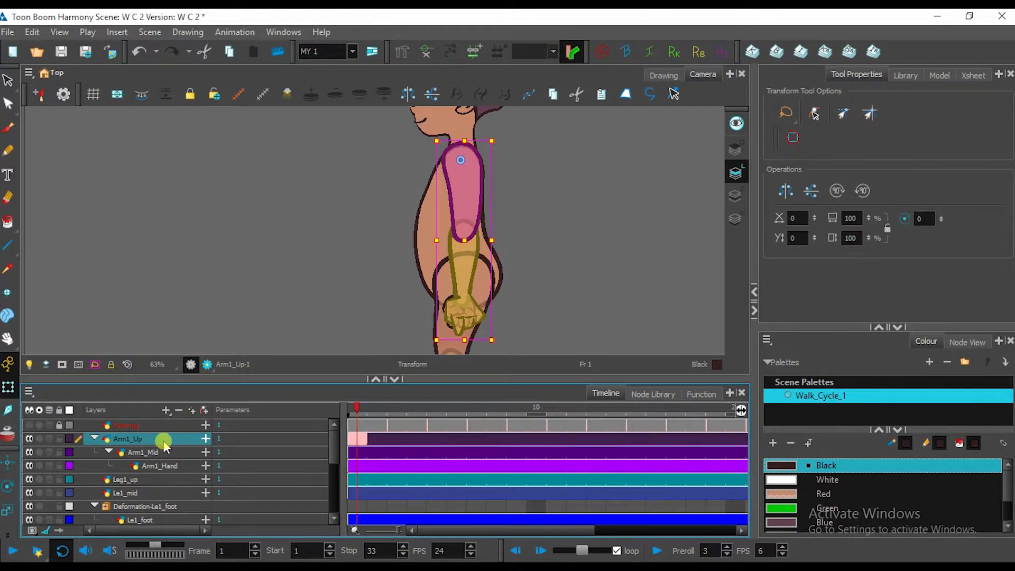
key("ctrl+s")
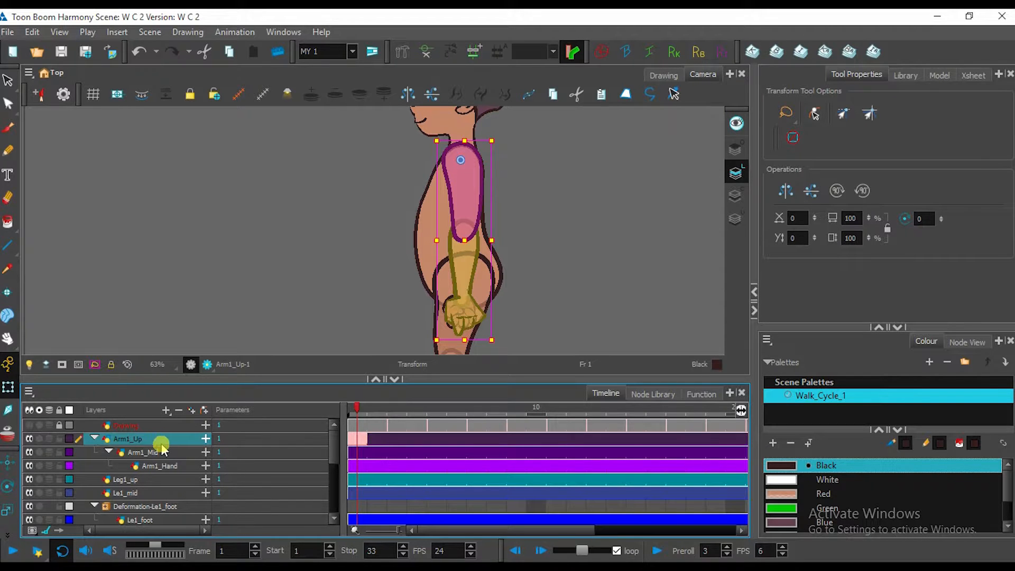
Try adding a parent peg above the Arm1_Up layer and select the peg.
left_click(203, 409)
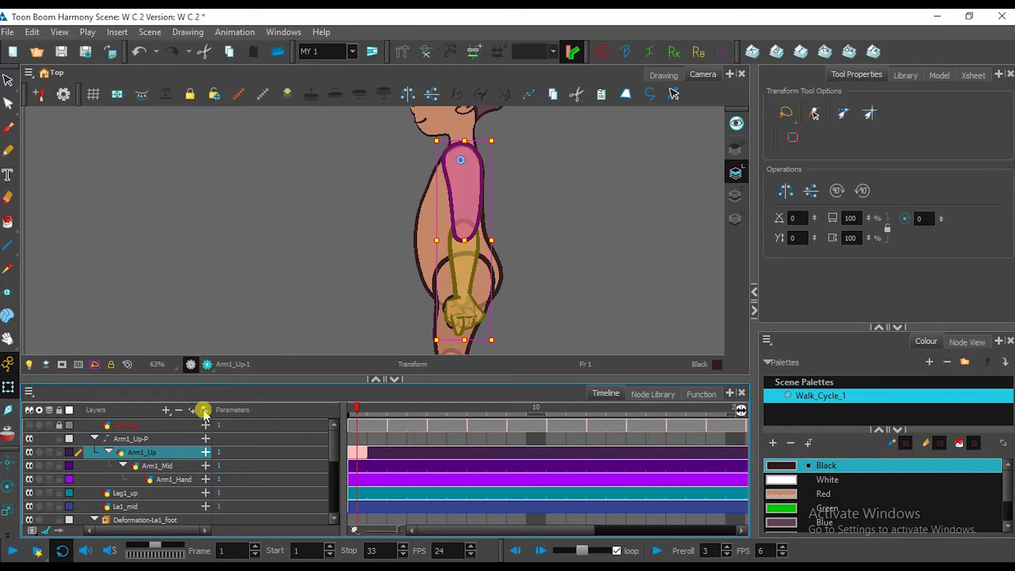
left_click(153, 445)
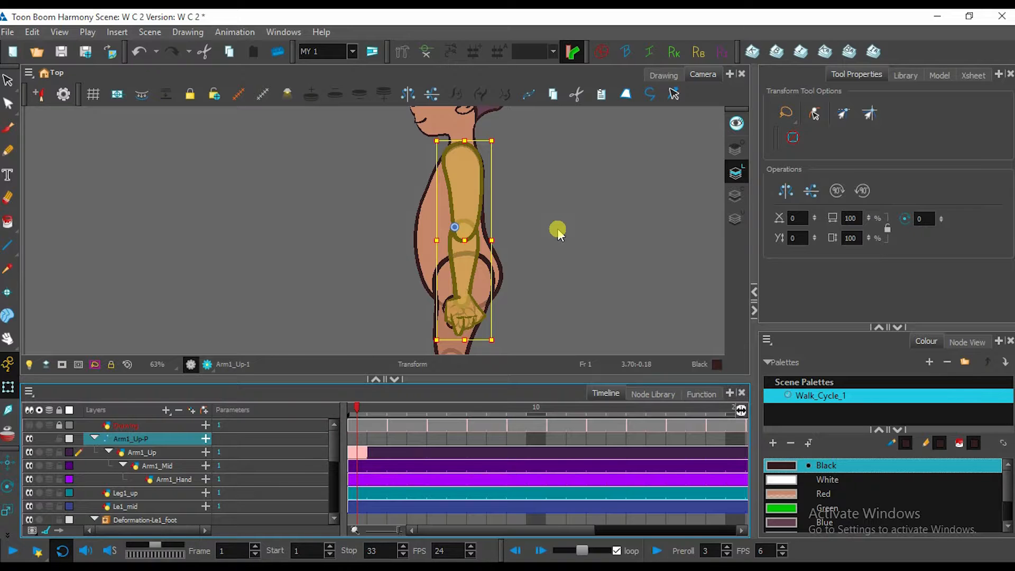
left_click(558, 228)
left_click_drag(498, 344, 544, 310)
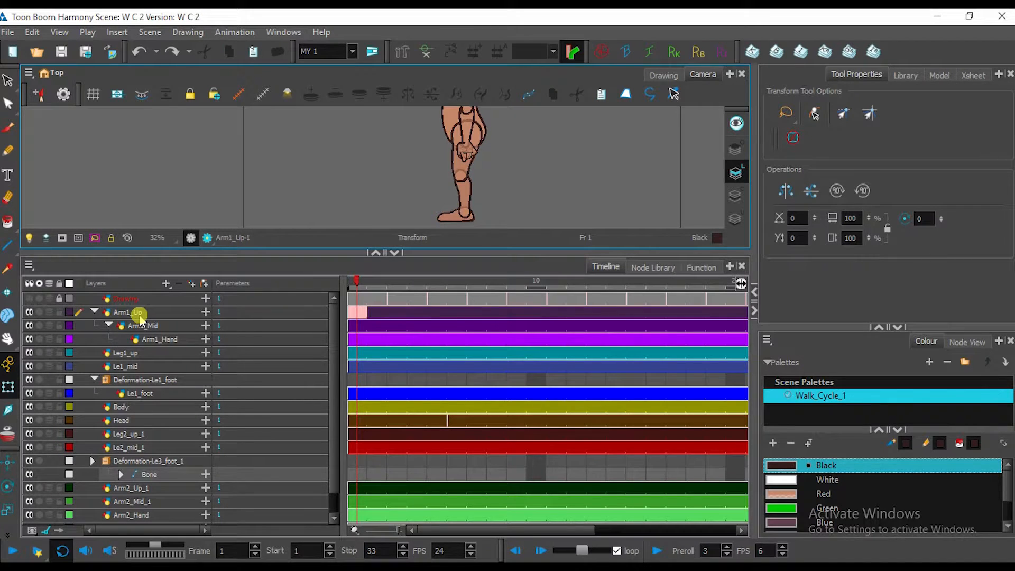
Widen the timeline area and select the Arm1_Up, Arm1_Mid and Arm1_Hand layers in turn to review the first arm's hierarchy.
left_click(754, 311)
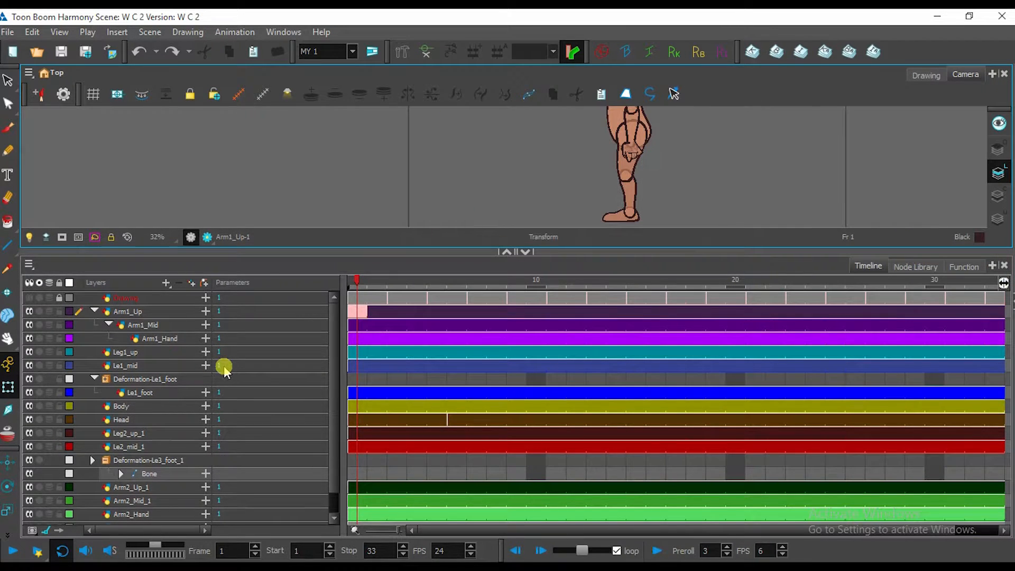
left_click(147, 312)
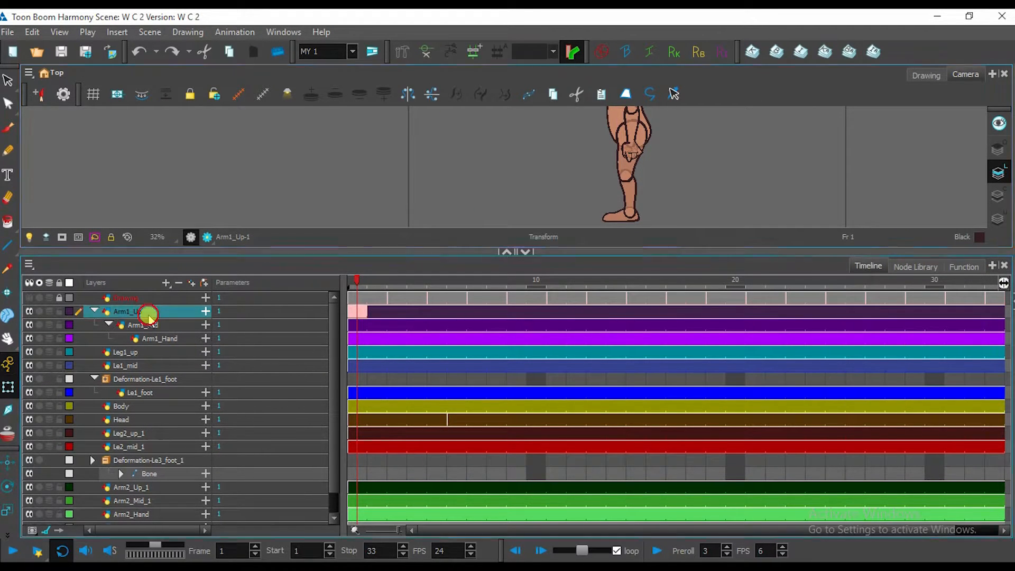
left_click(173, 339)
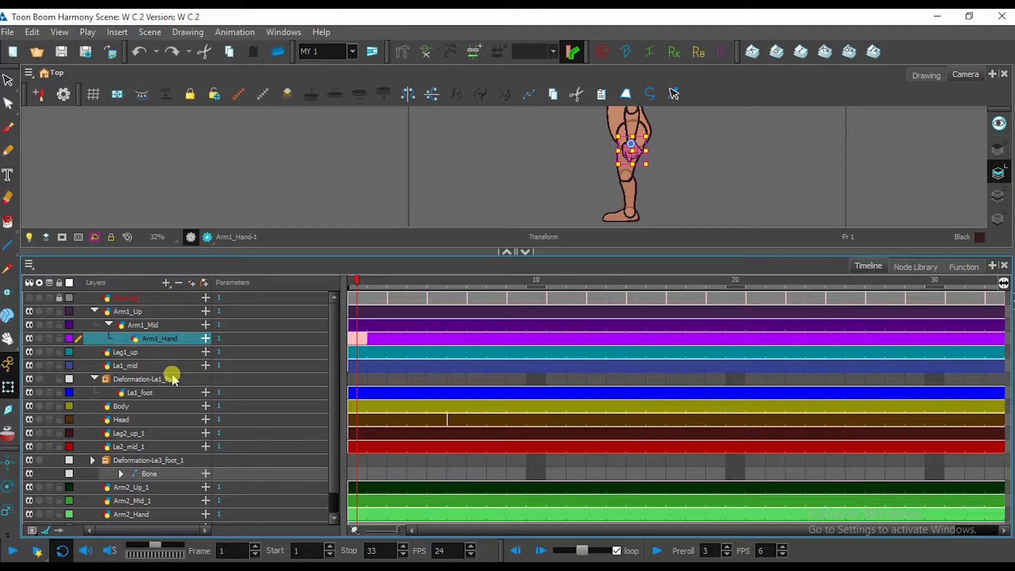
scroll(468, 197, "down", 1)
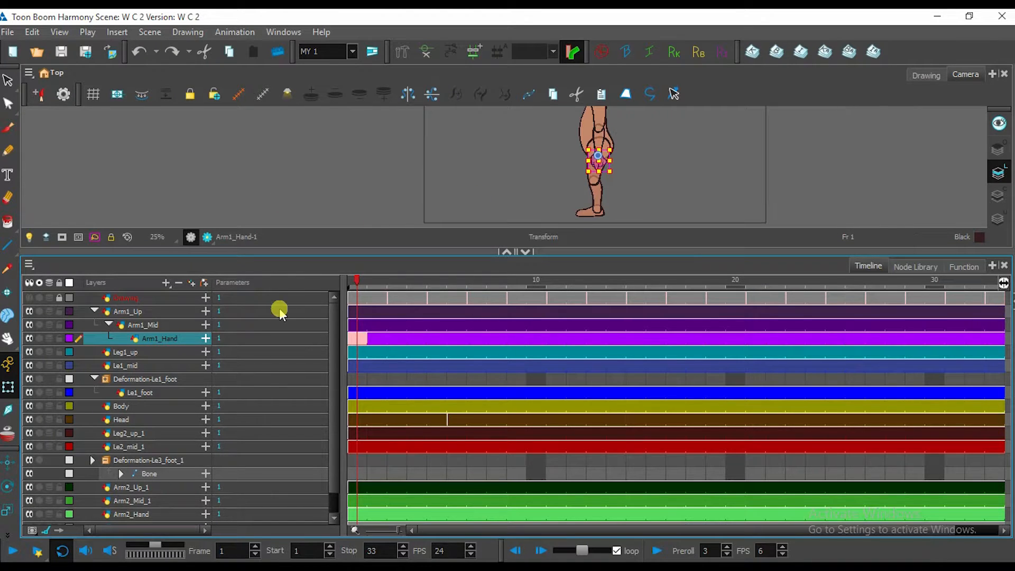
left_click(166, 316)
scroll(617, 155, "up", 1)
left_click_drag(612, 152, 570, 186)
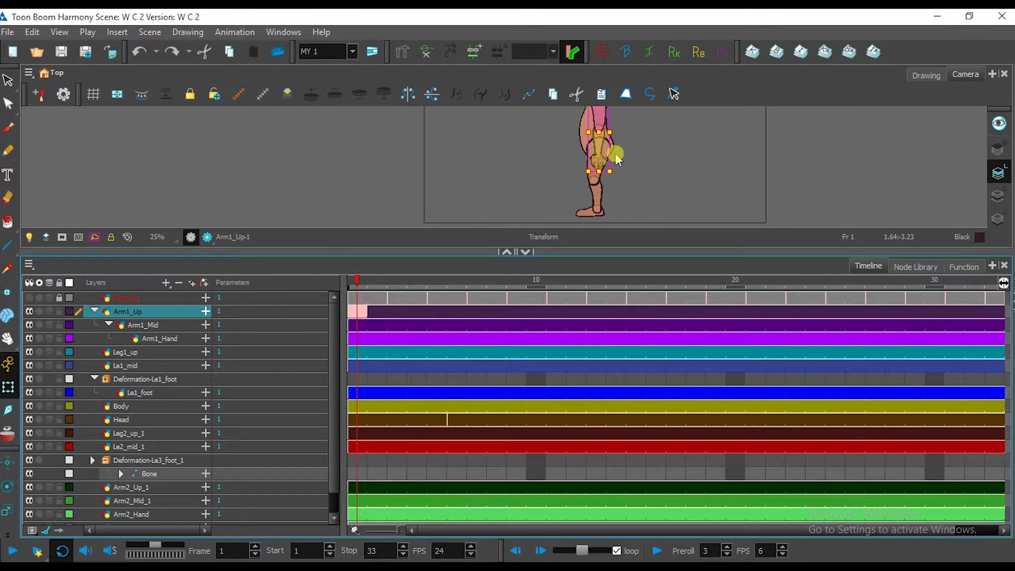
left_click(158, 315)
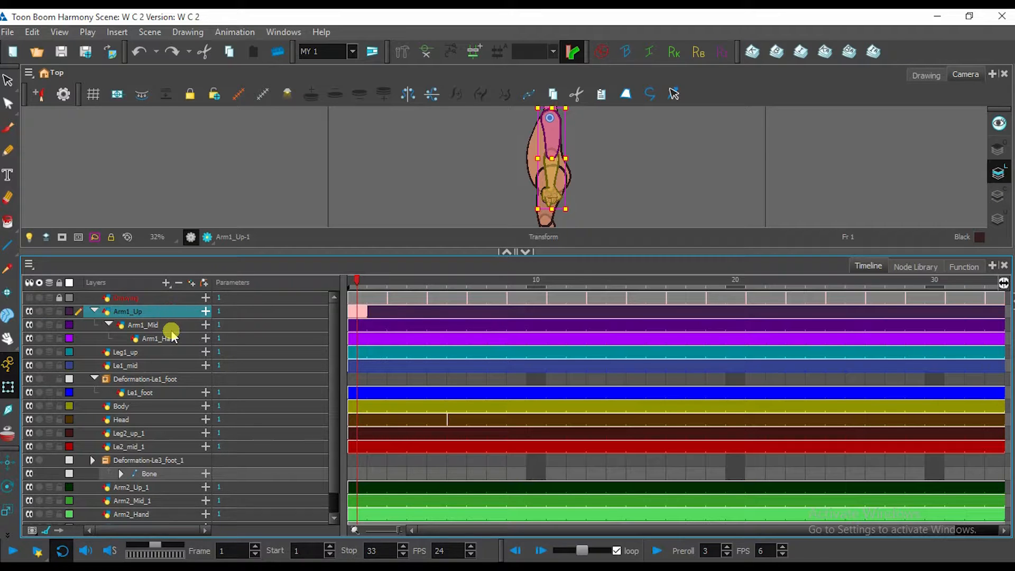
left_click(170, 324)
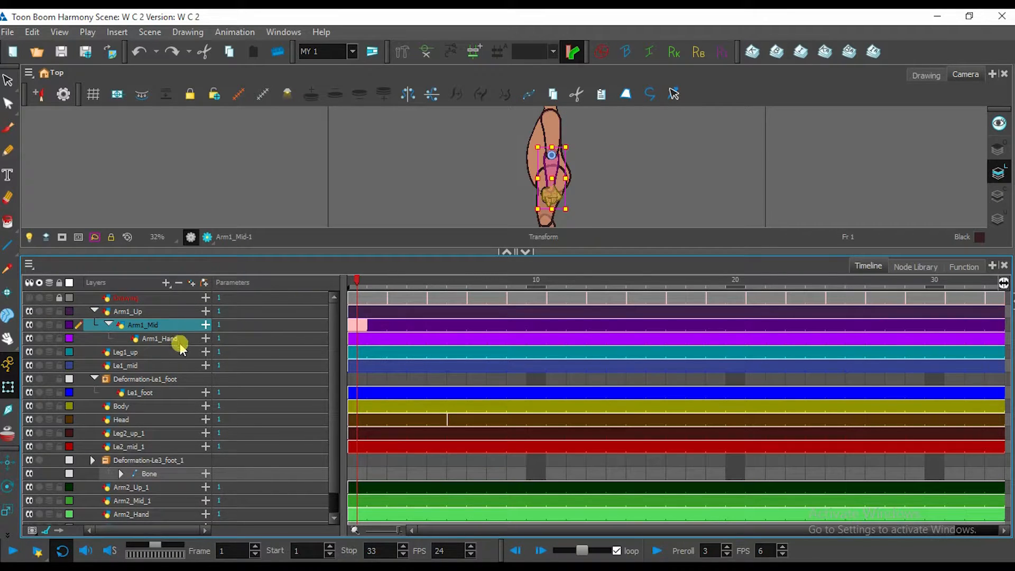
left_click(172, 338)
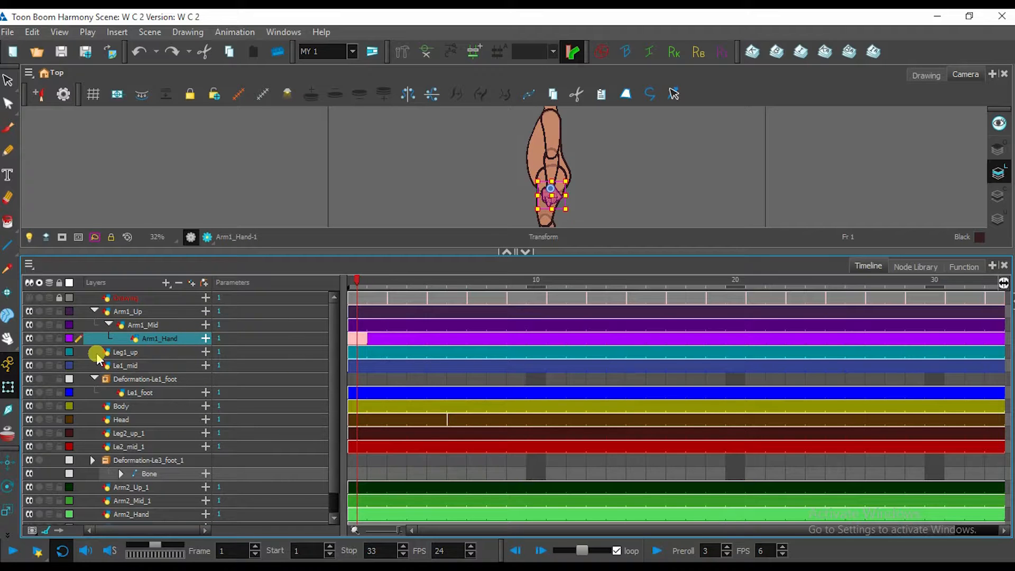
Select the Arm2 layers, the Leg1_up and Le1_mid layers, and the Head layer in turn to review the unparented body parts.
scroll(147, 460, "down", 1)
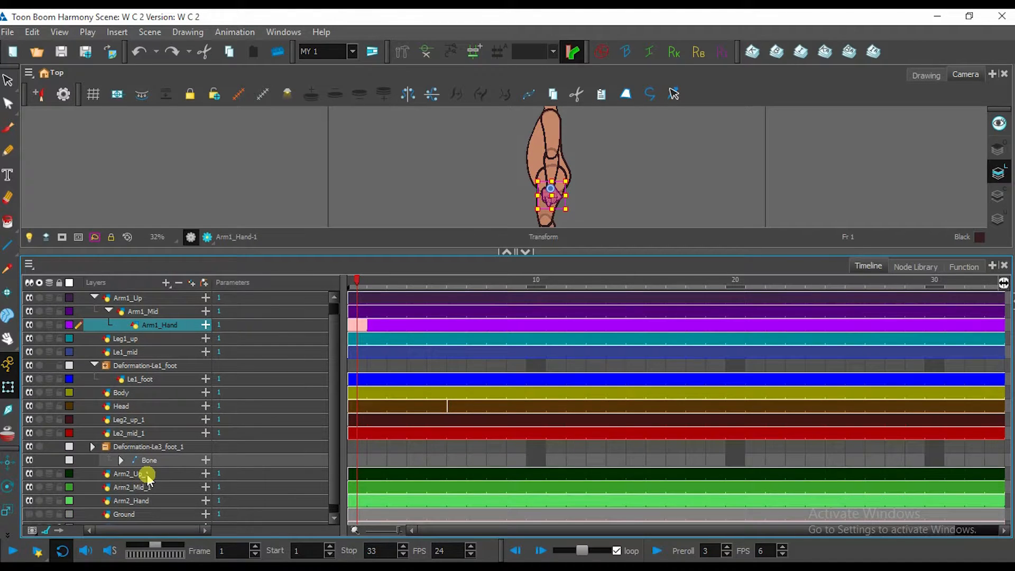
left_click(147, 475)
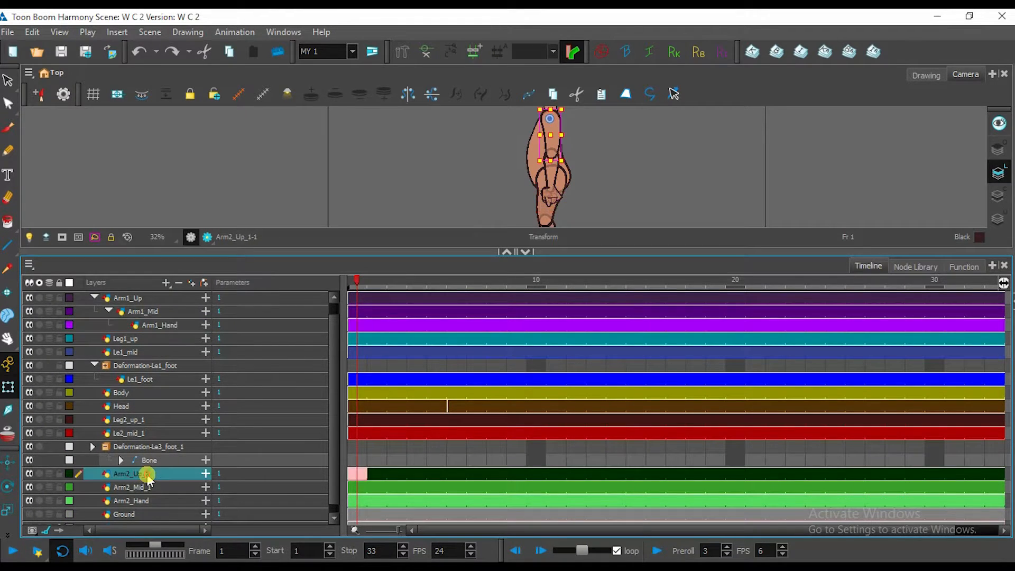
left_click(148, 502, "shift")
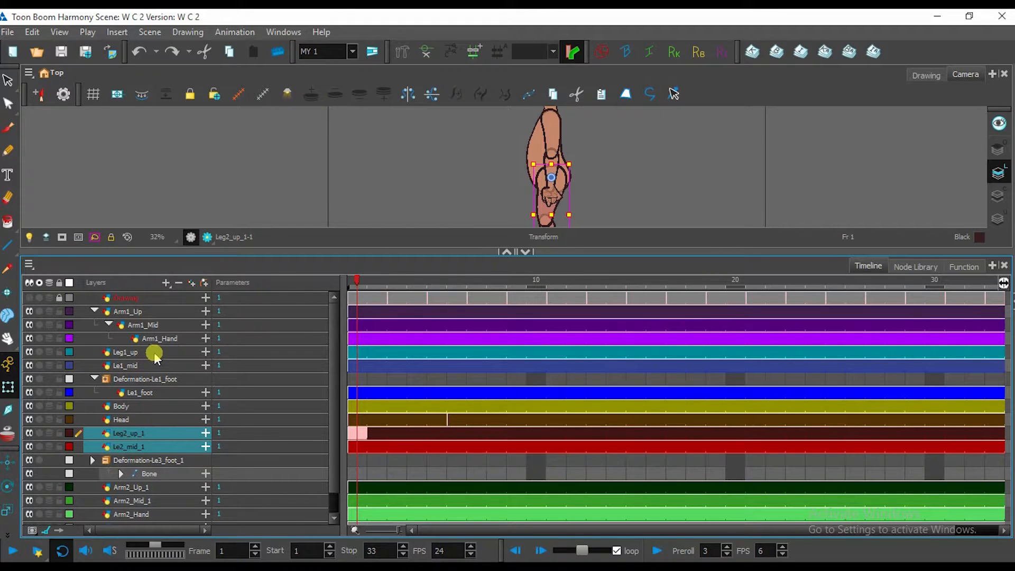
left_click(160, 366)
left_click(164, 352, "shift")
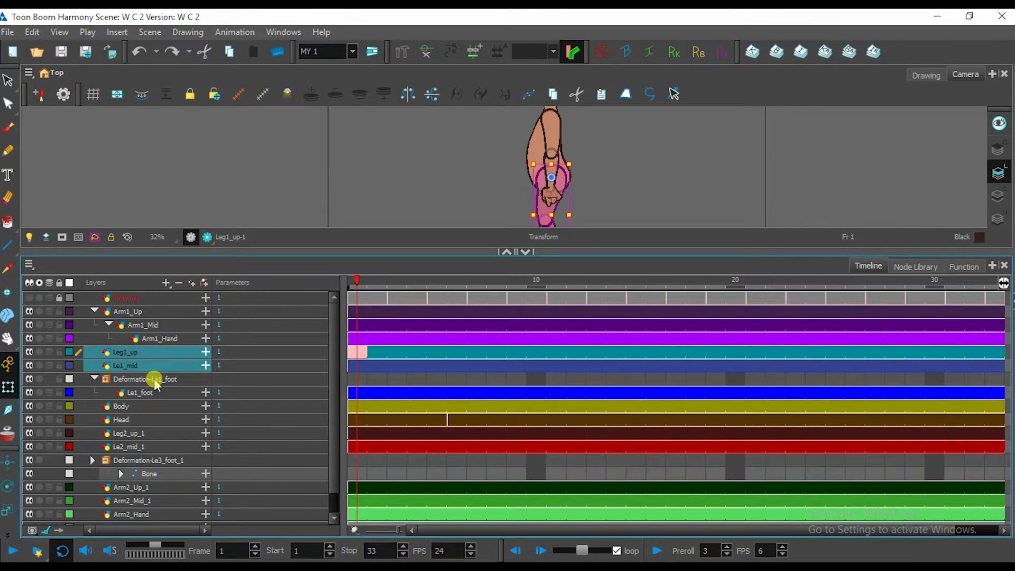
left_click(159, 419)
scroll(170, 450, "down", 1)
scroll(170, 450, "up", 1)
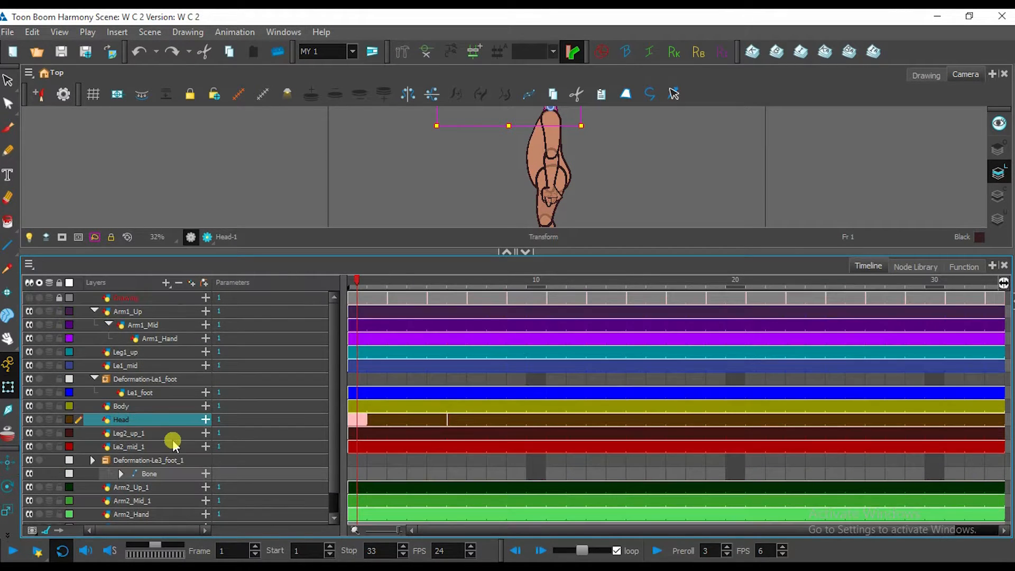
scroll(545, 183, "up", 1)
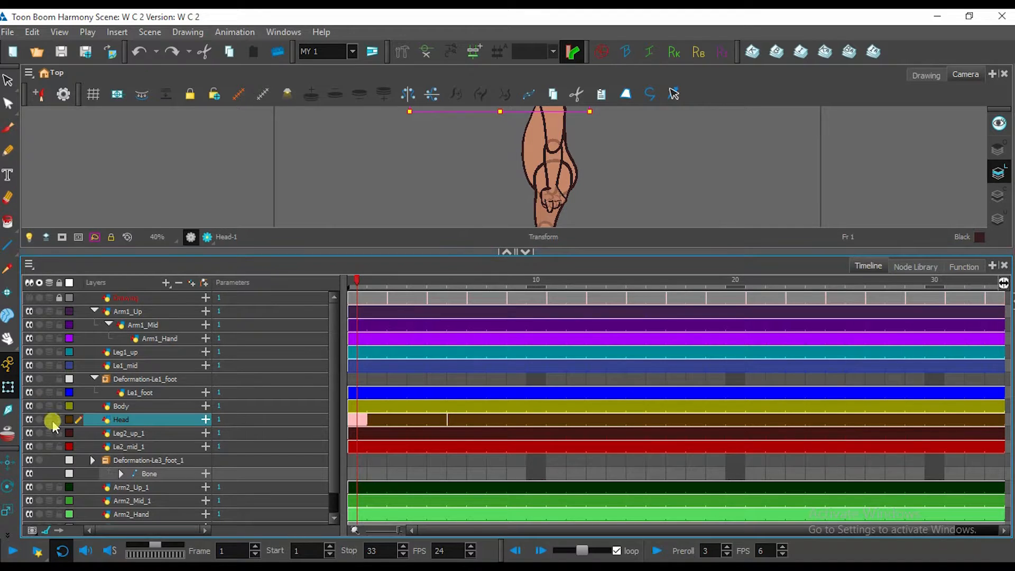
Parent Arm2_Mid_1 to Arm2_Up_1 and Arm2_Hand to Arm2_Mid_1, collapse the second arm's hierarchy and save the scene.
scroll(117, 428, "down", 1)
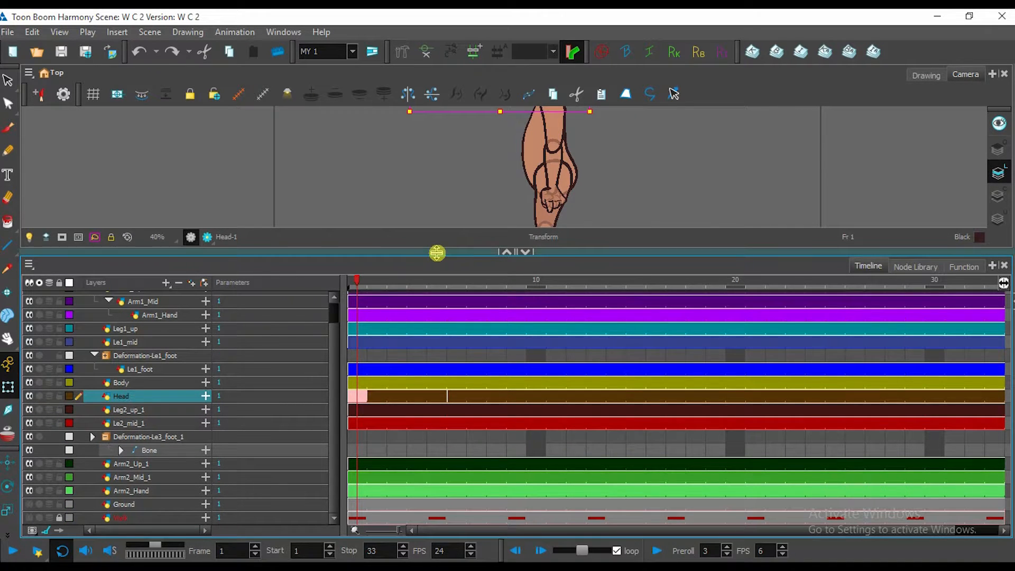
left_click_drag(437, 252, 444, 314)
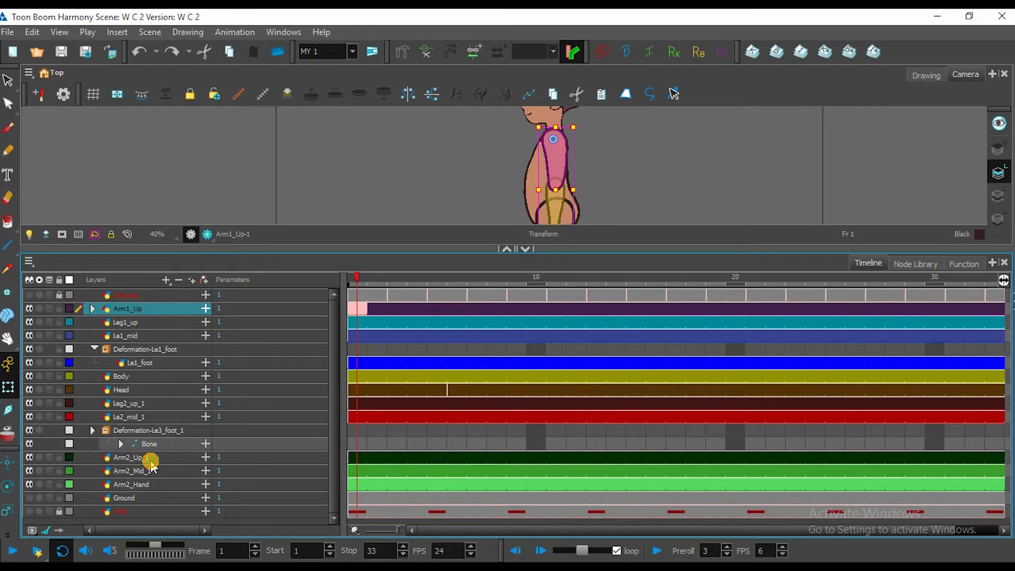
left_click(143, 457)
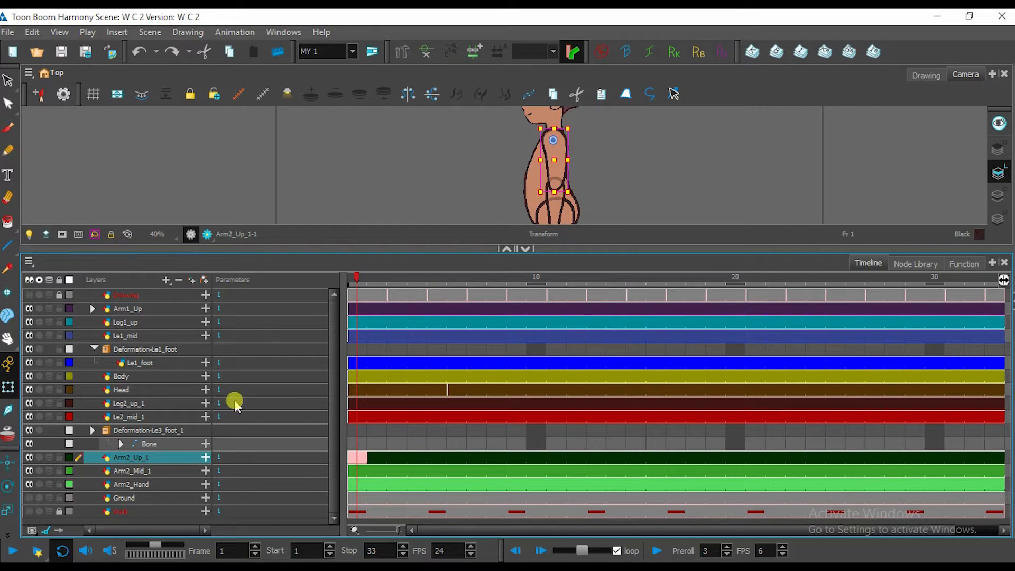
left_click(143, 470)
left_click_drag(147, 465, 140, 458)
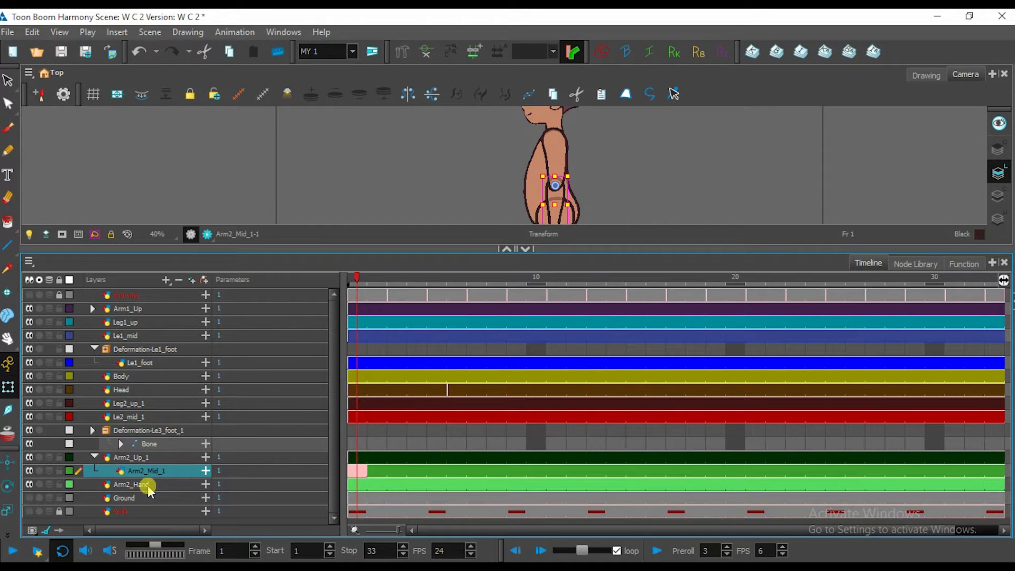
mouse_move(152, 491)
left_mouse_down()
mouse_move(154, 471)
mouse_move(158, 479)
left_mouse_up()
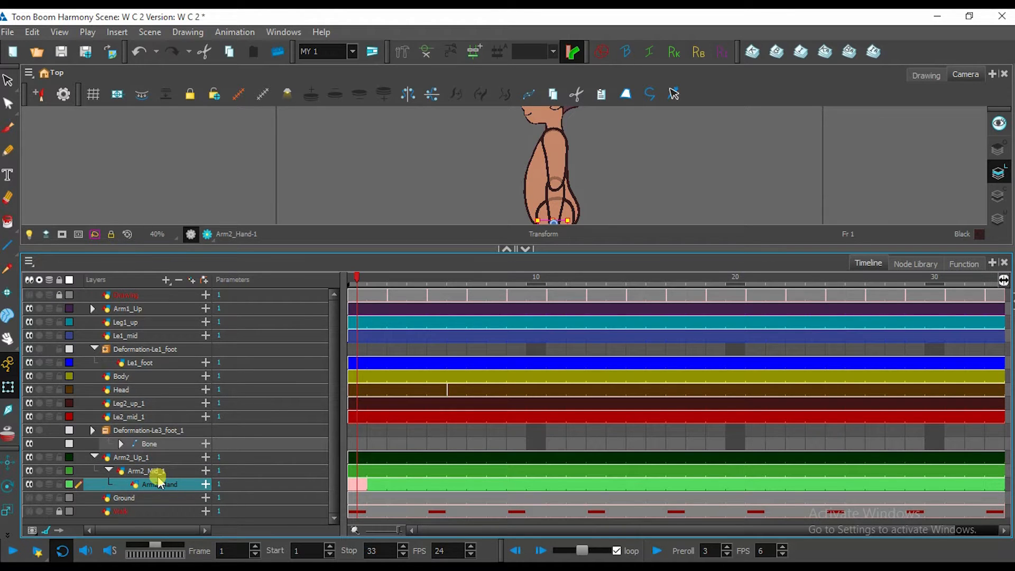
left_click(94, 457)
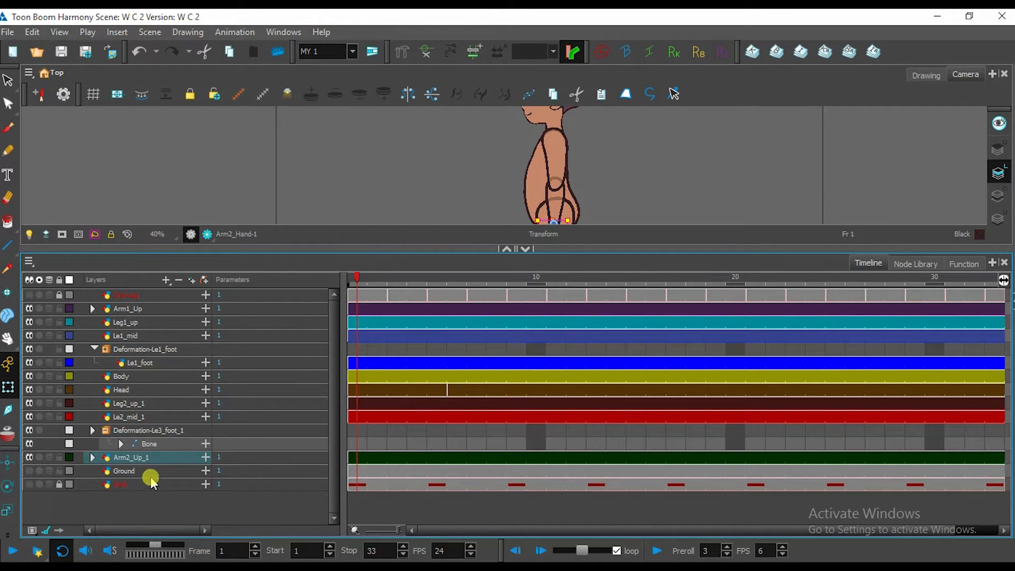
key("ctrl+s")
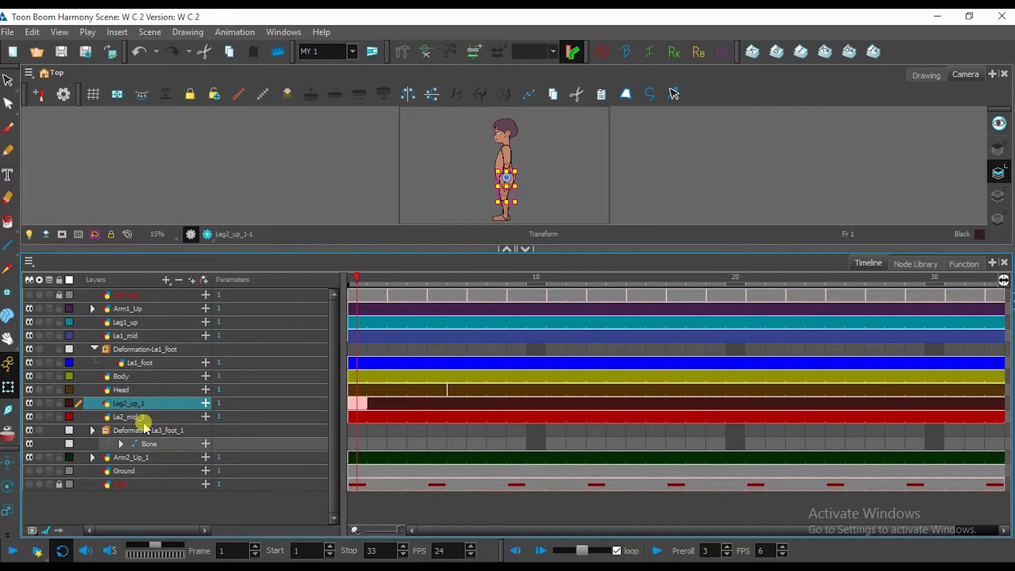
Enlarge the camera view around the first leg and parent the Le1_mid layer to Leg1_up.
left_click(138, 323)
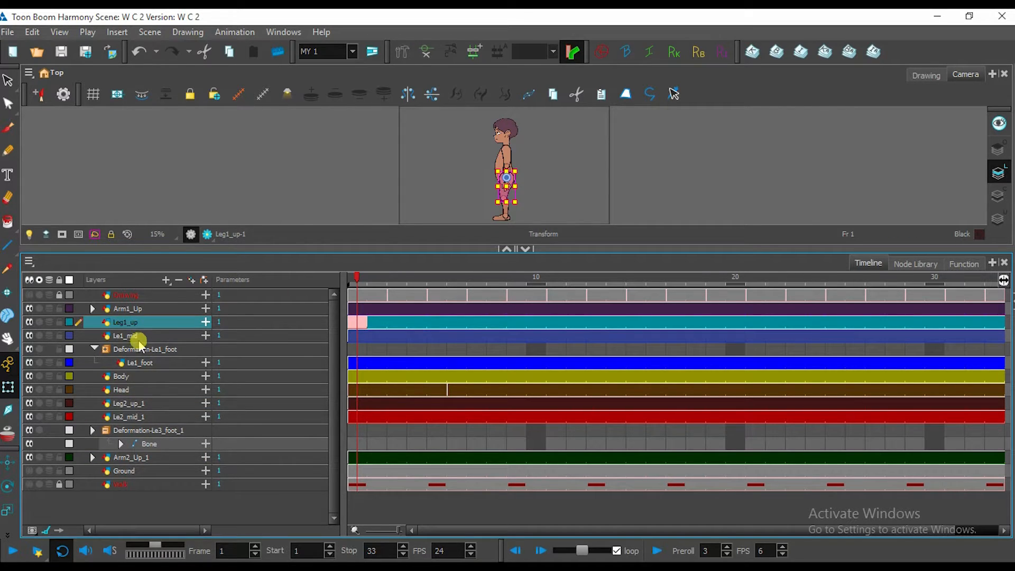
scroll(521, 174, "up", 4)
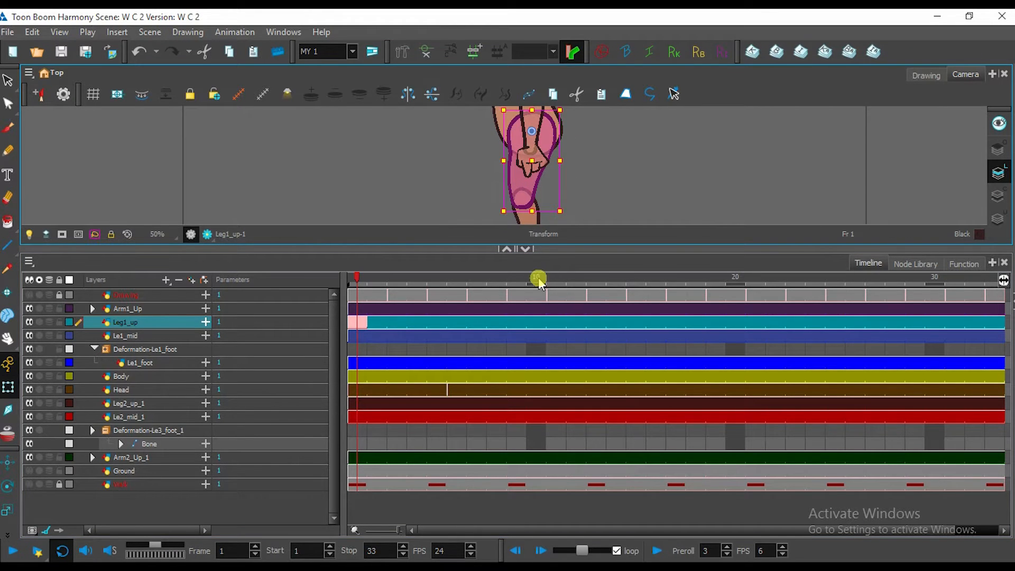
left_click_drag(550, 249, 553, 354)
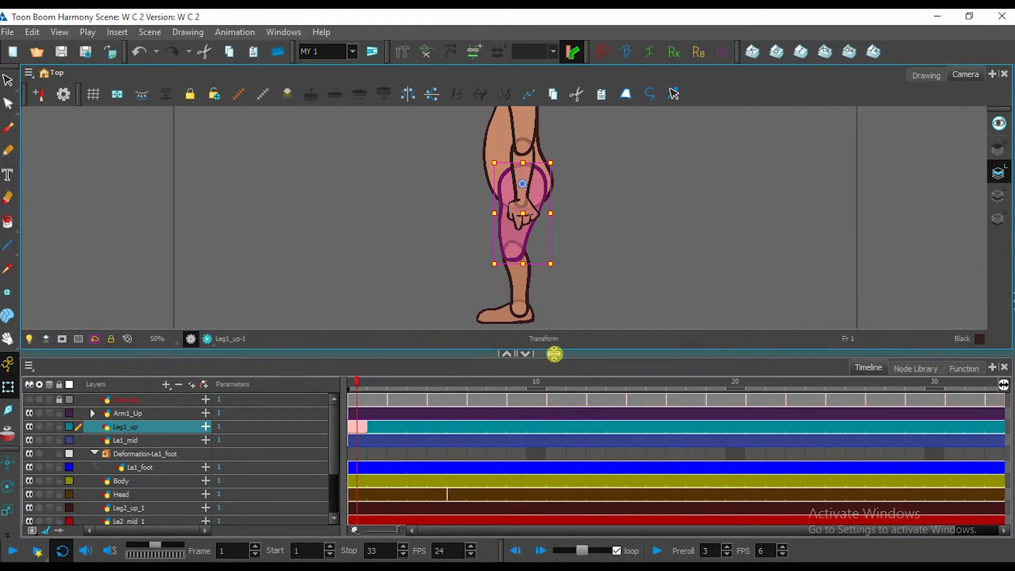
left_click(143, 441)
left_click_drag(144, 446, 153, 431)
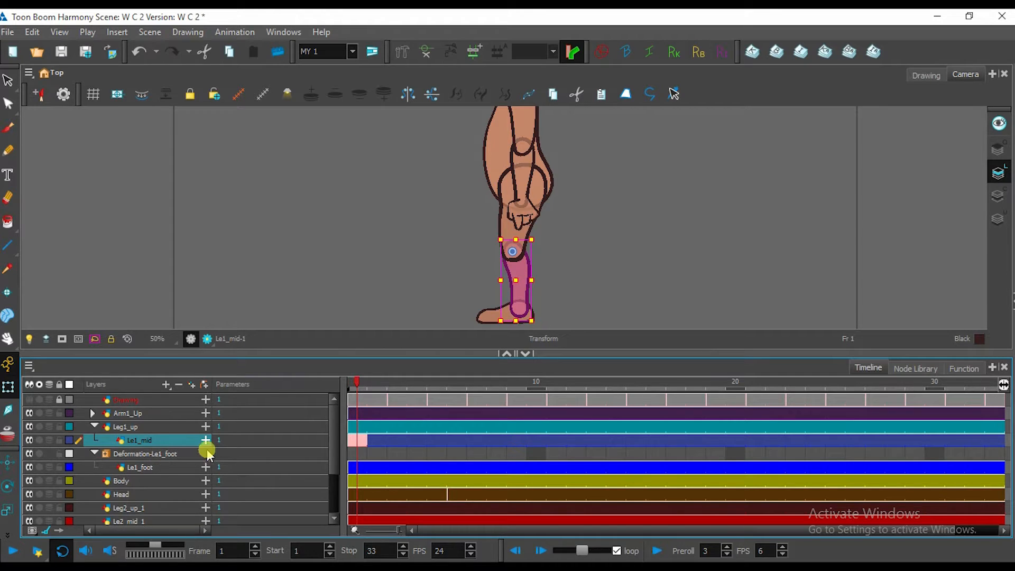
Parent the Deformation-Le1_foot group to Le1_mid and test the first leg's hierarchy by rotating Leg1_up.
left_click(485, 316)
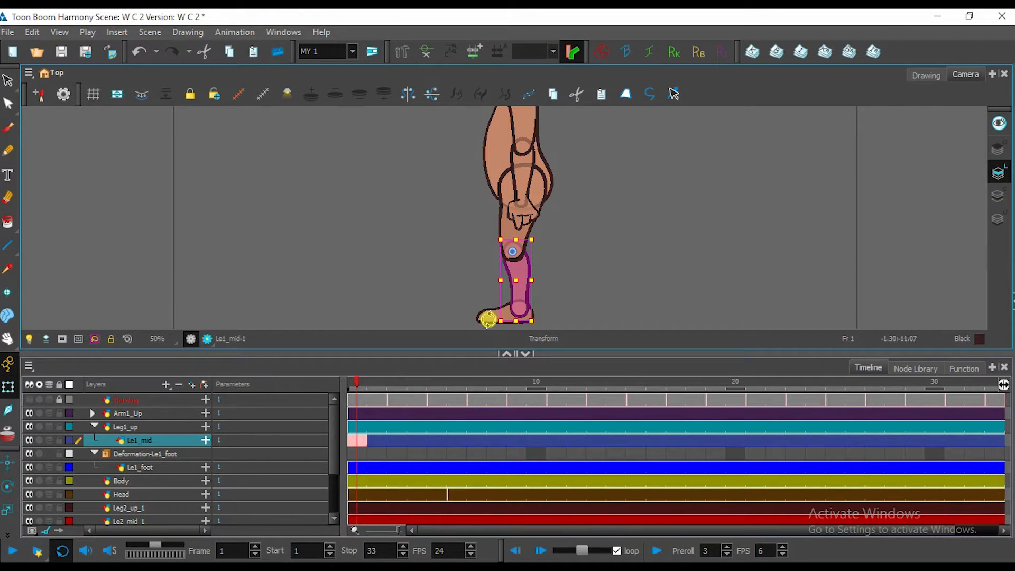
left_click(496, 321)
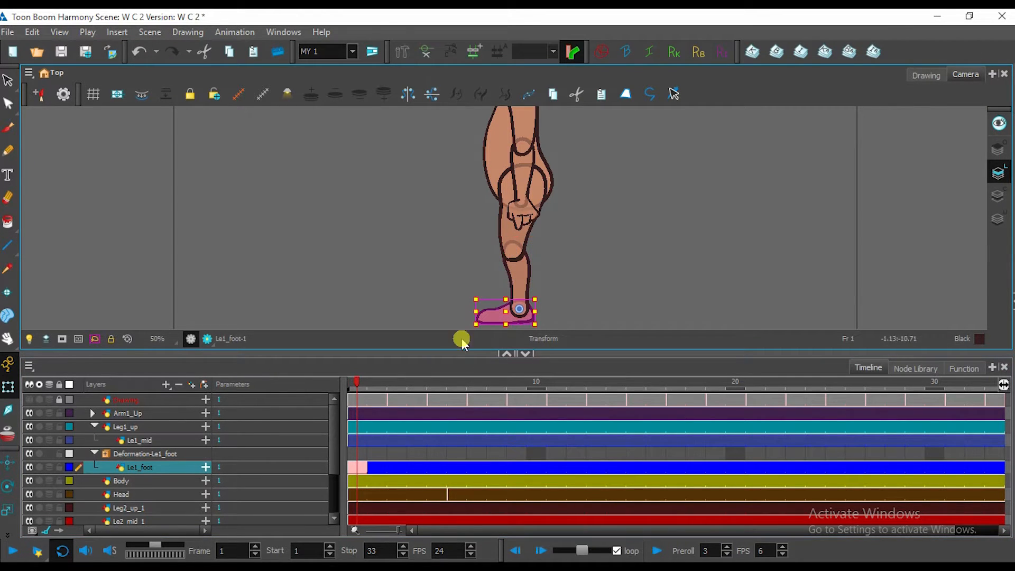
left_click(169, 456)
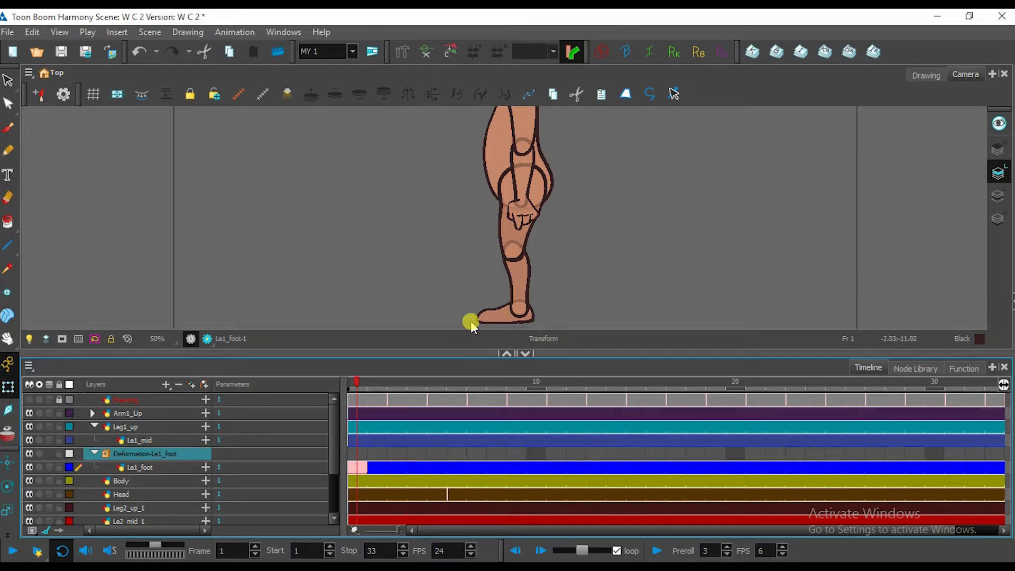
left_click(144, 469)
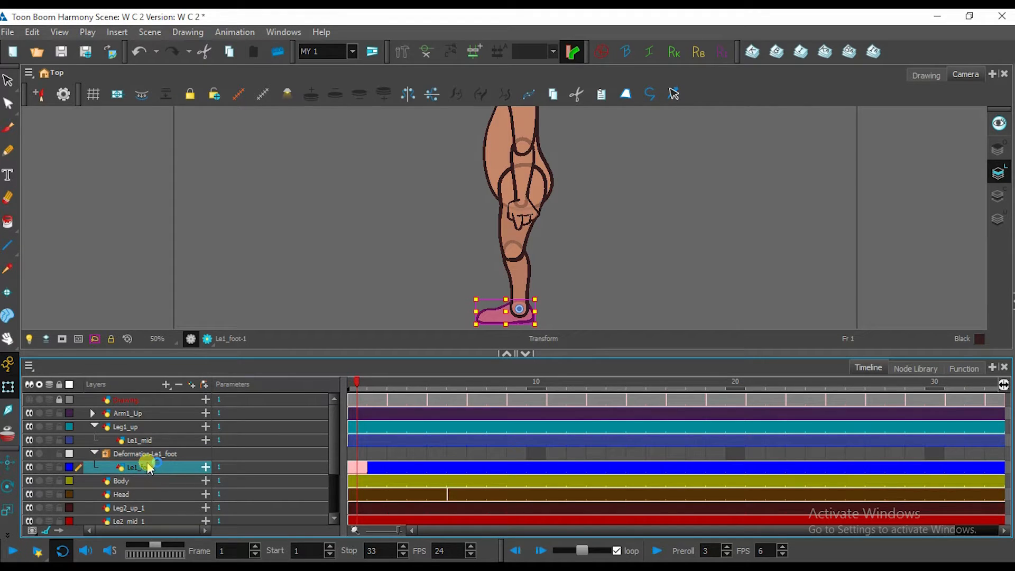
left_click(152, 453)
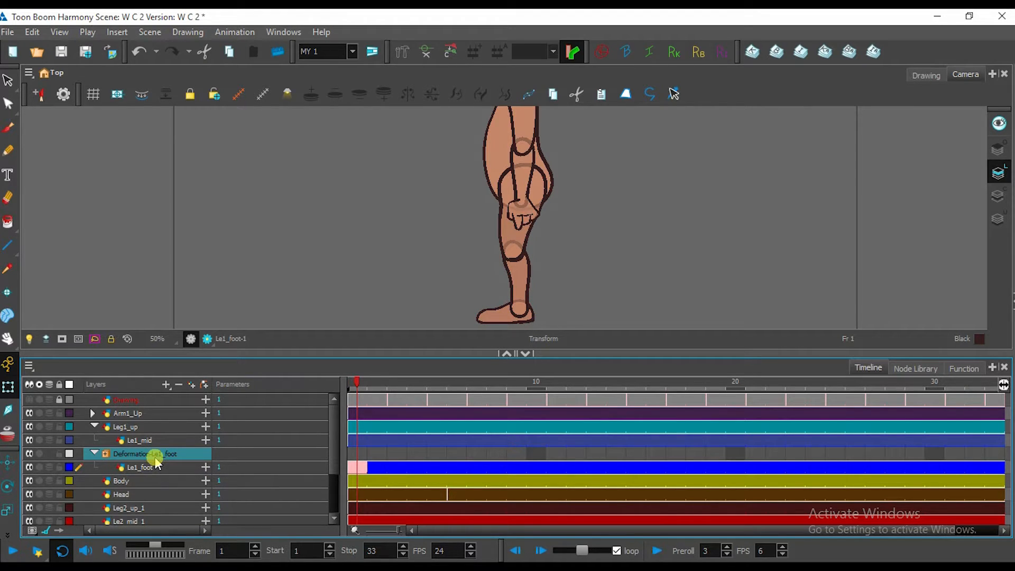
left_click_drag(157, 454, 150, 442)
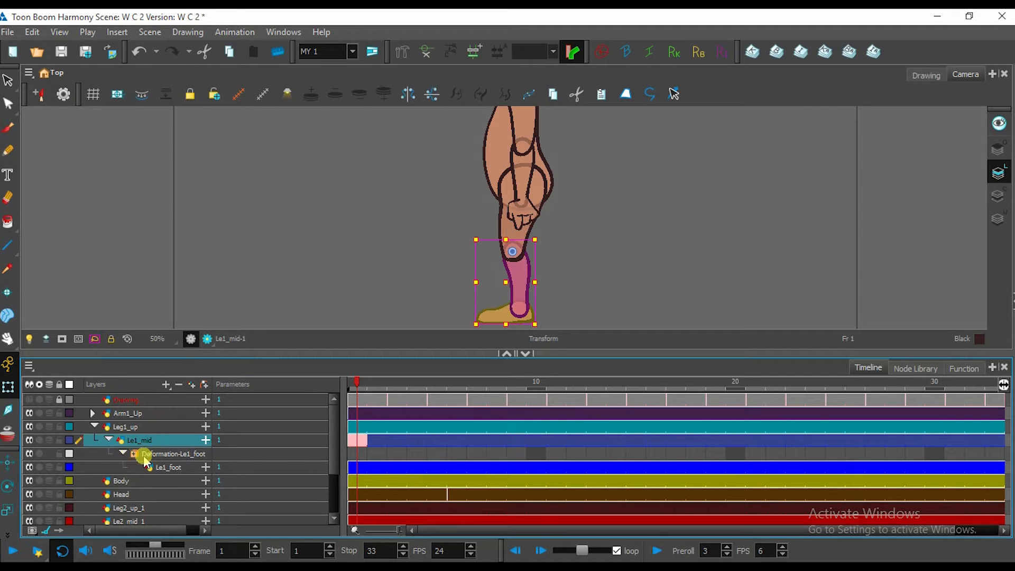
left_click(129, 427)
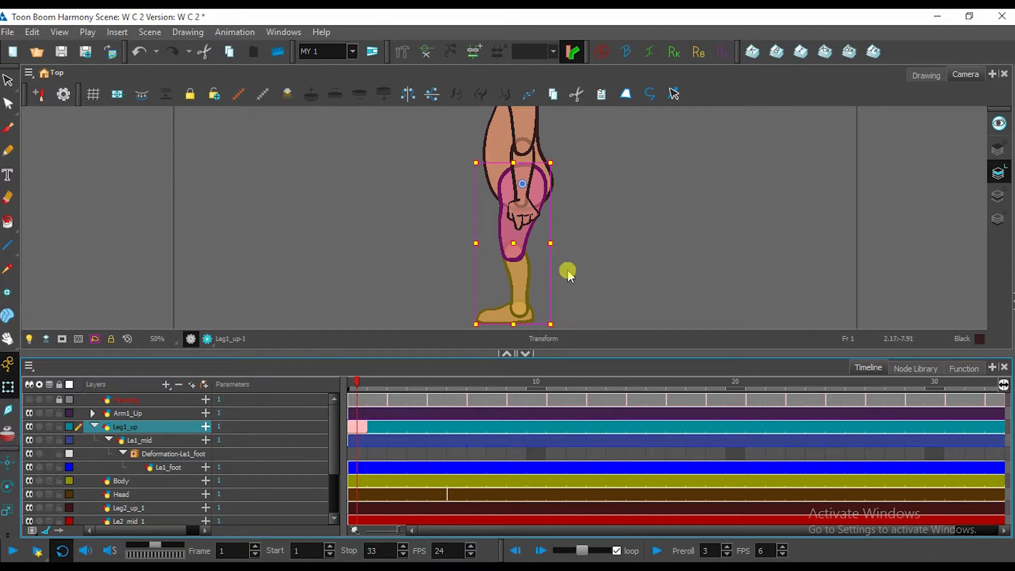
left_click_drag(554, 317, 770, 199)
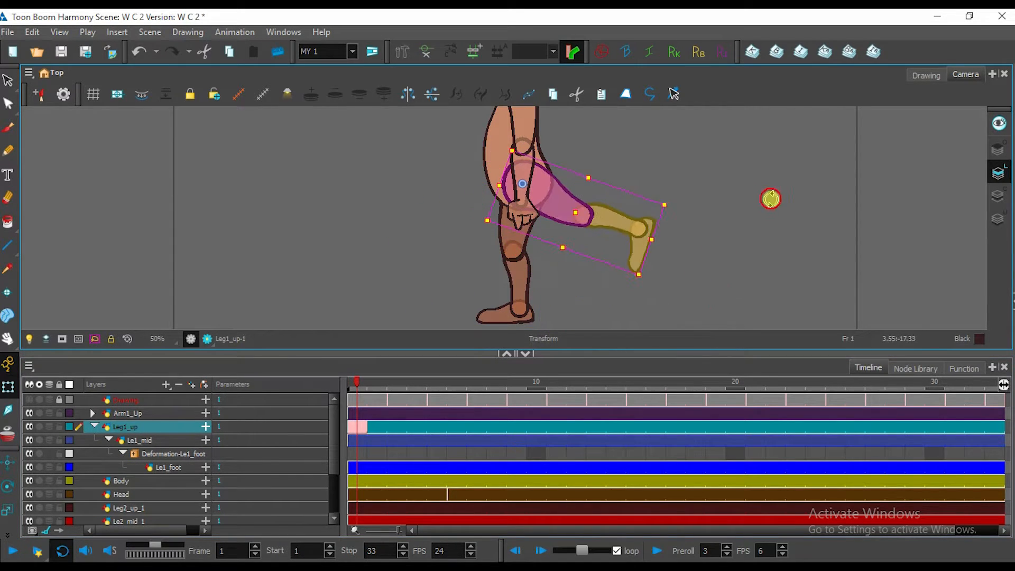
Build the second leg's hierarchy by parenting Le2_mid_1 to Leg2_up_1 and Deformation-Le3_foot_1 to Le2_mid_1.
left_click(162, 469)
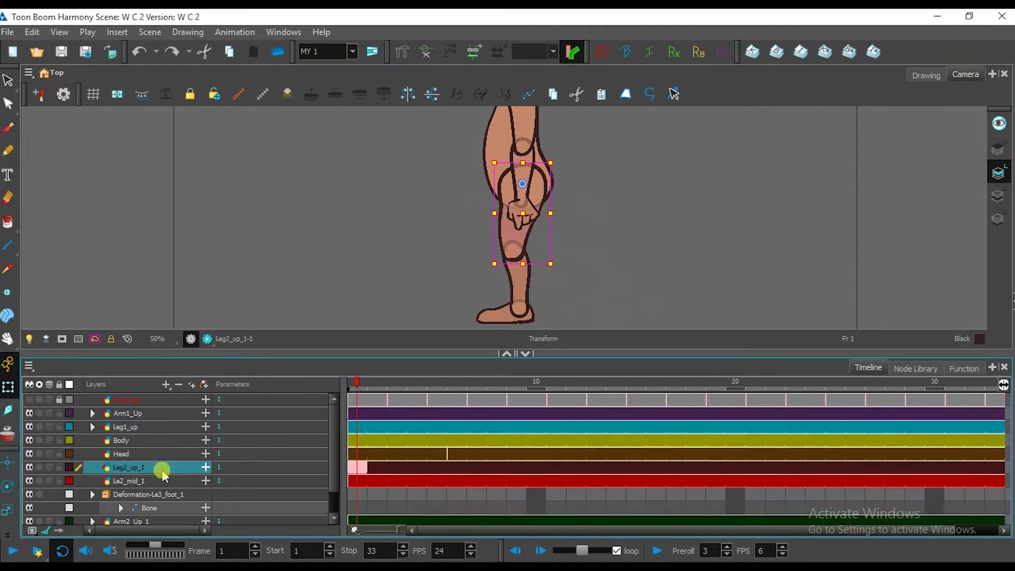
scroll(162, 476, "down", 2)
left_click(148, 451)
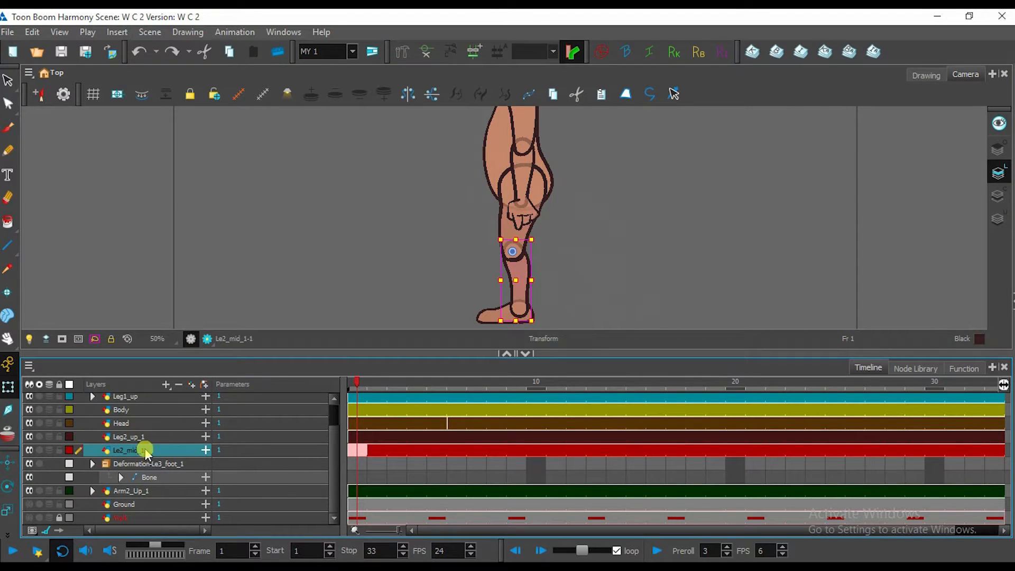
left_click(148, 437)
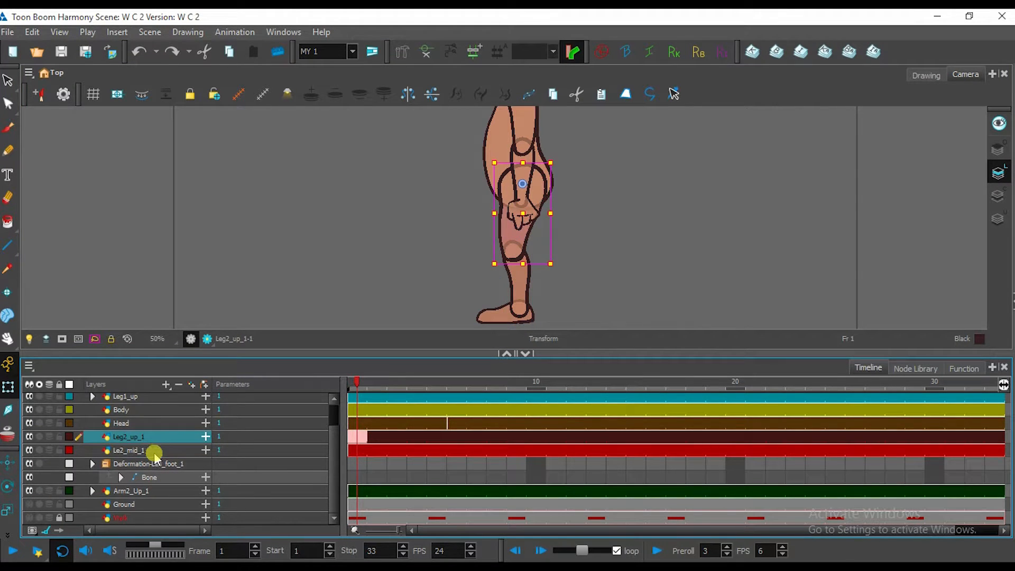
left_click(154, 451)
mouse_move(154, 451)
left_mouse_down()
mouse_move(159, 437)
mouse_move(147, 453)
mouse_move(154, 464)
left_mouse_up()
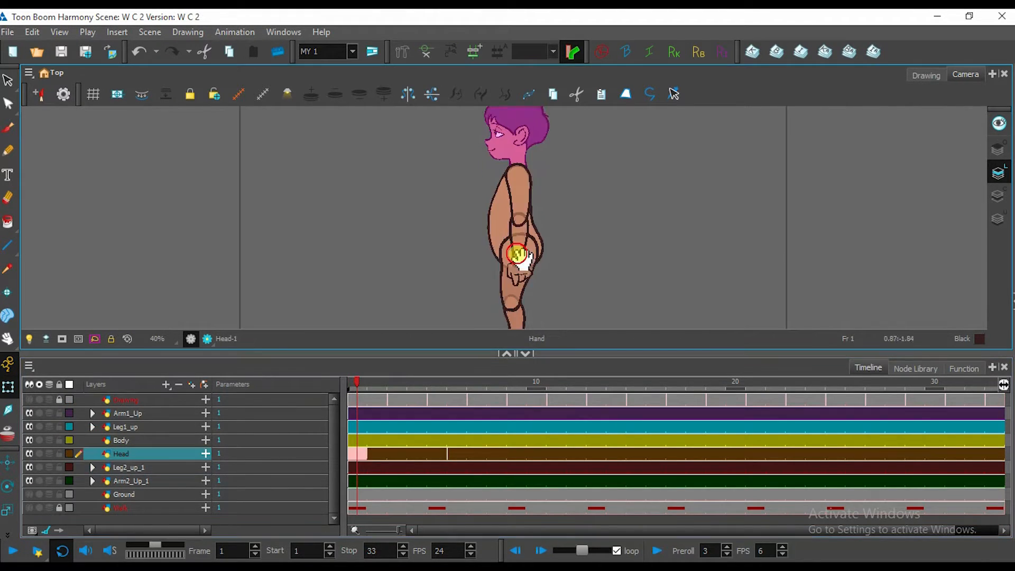
Parent the Head layer to the Body layer and save the scene.
left_click_drag(522, 227, 517, 254)
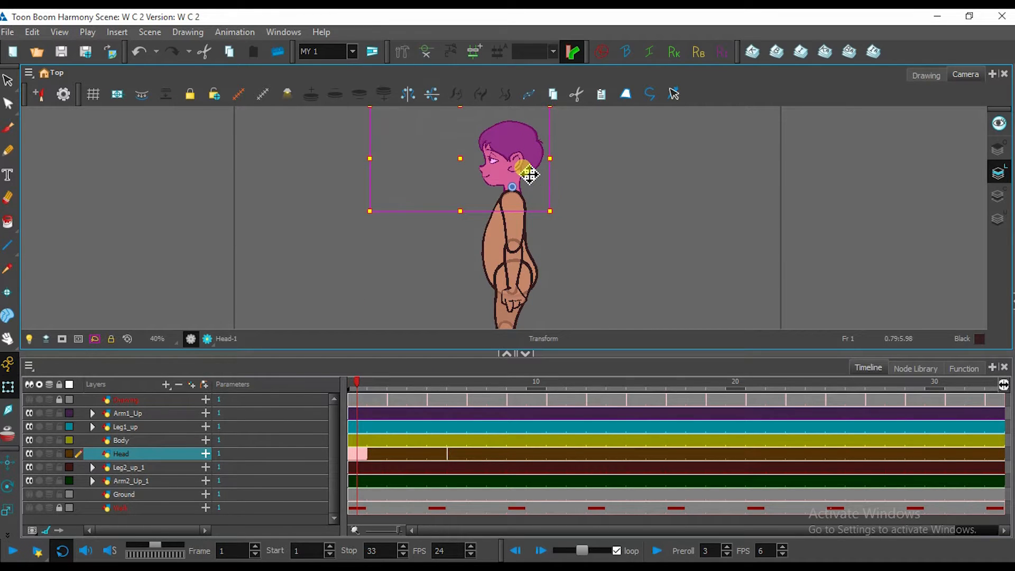
scroll(530, 172, "up", 2)
scroll(529, 170, "down", 1)
key("space")
left_click_drag(525, 164, 515, 144)
key("ctrl+z")
key("space")
left_click_drag(523, 204, 515, 174)
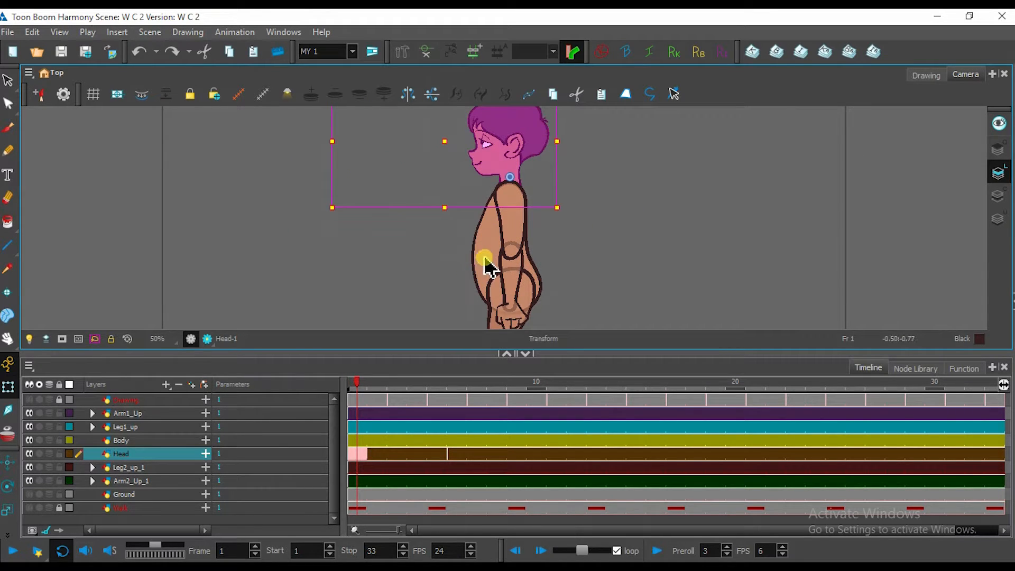
left_click(544, 228)
left_click(514, 149)
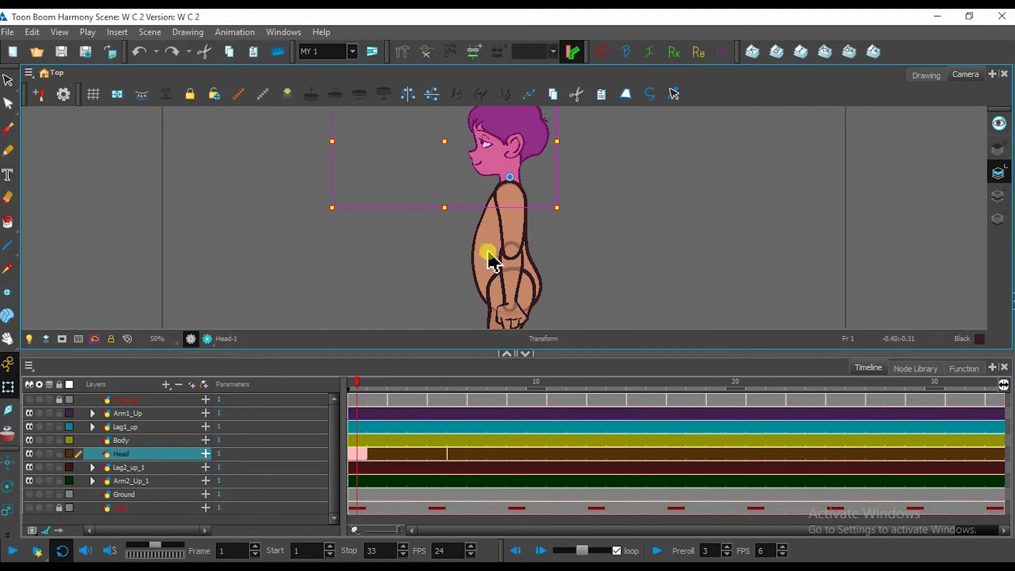
left_click(482, 258)
mouse_move(140, 455)
left_mouse_down()
mouse_move(159, 454)
mouse_move(157, 445)
left_mouse_up()
key("ctrl+s")
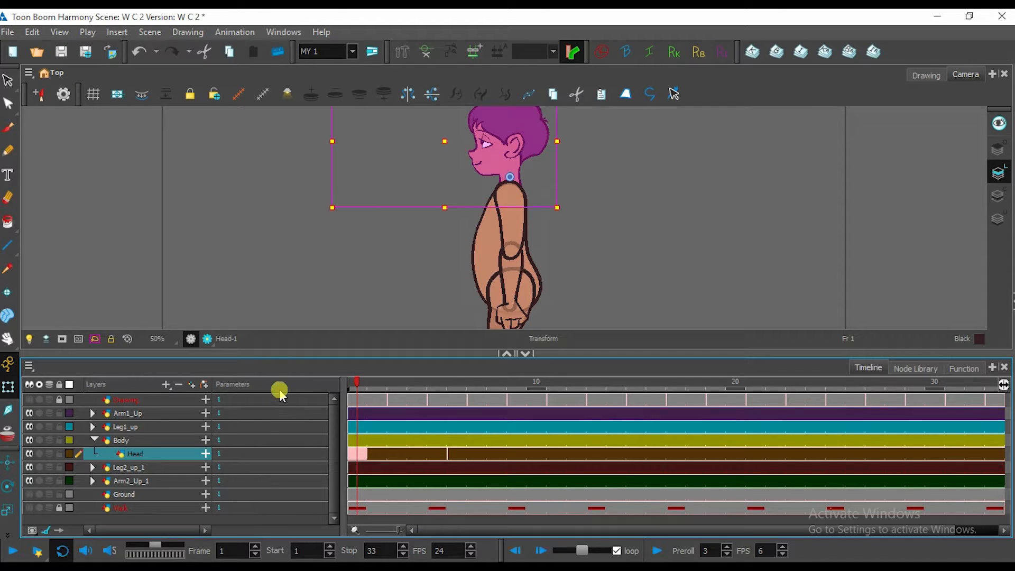
Collapse the Body hierarchy, test rotating the body together with the head, and undo the rotation.
left_click(183, 520)
left_click(152, 453)
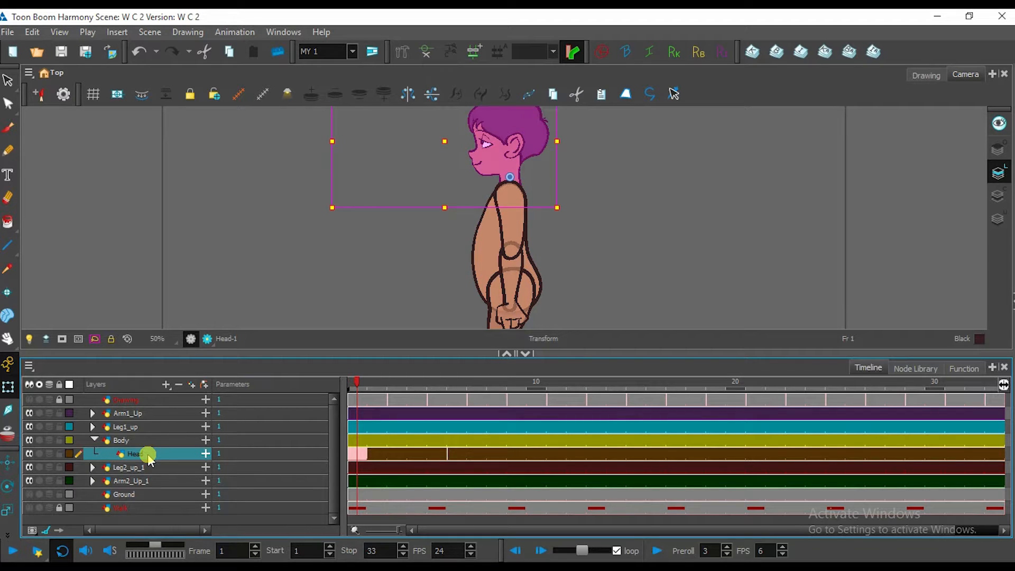
left_click(94, 440)
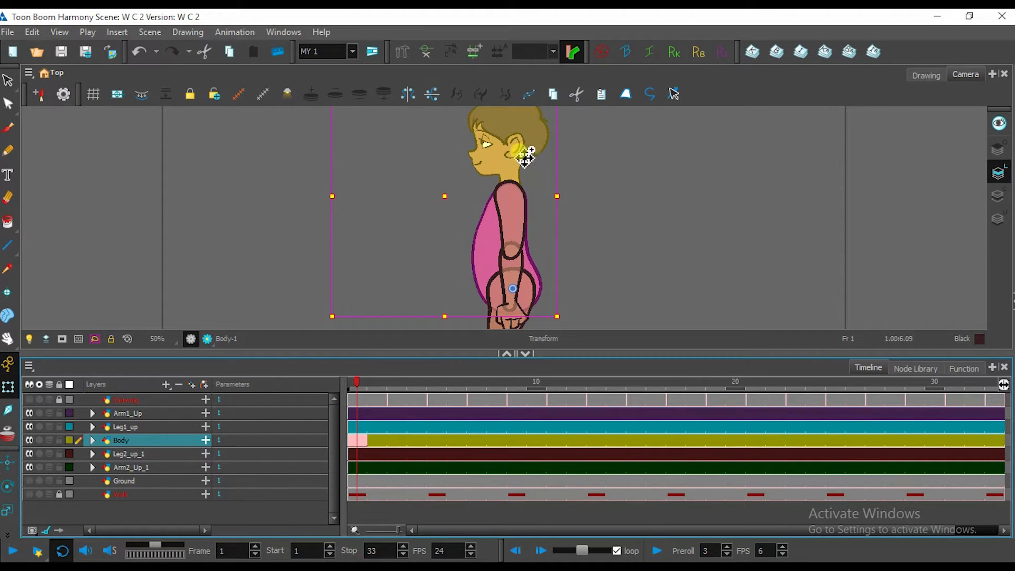
scroll(577, 197, "down", 1)
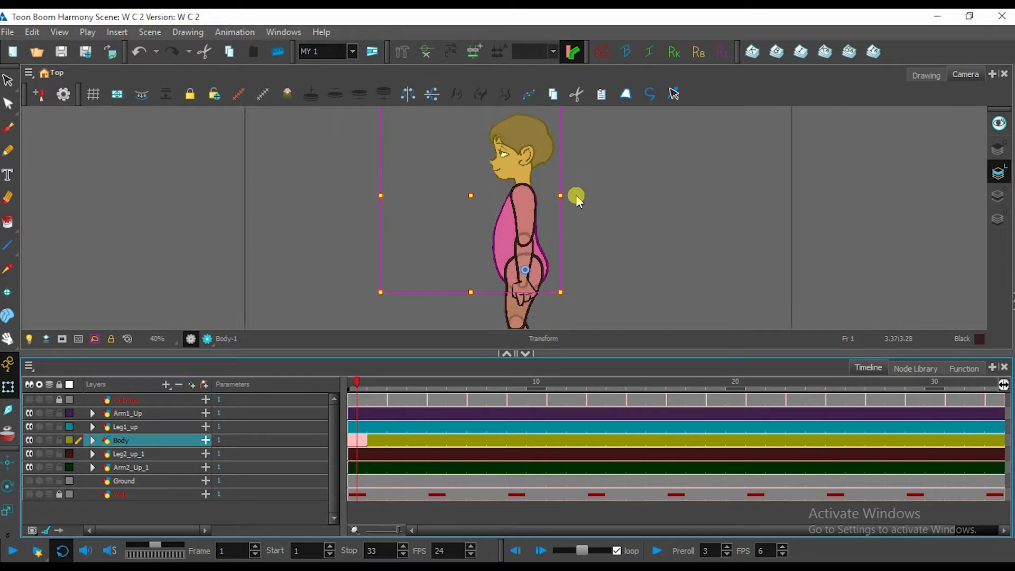
scroll(577, 197, "down", 1)
left_click_drag(578, 113, 470, 107)
key("ctrl+z")
scroll(564, 213, "up", 1)
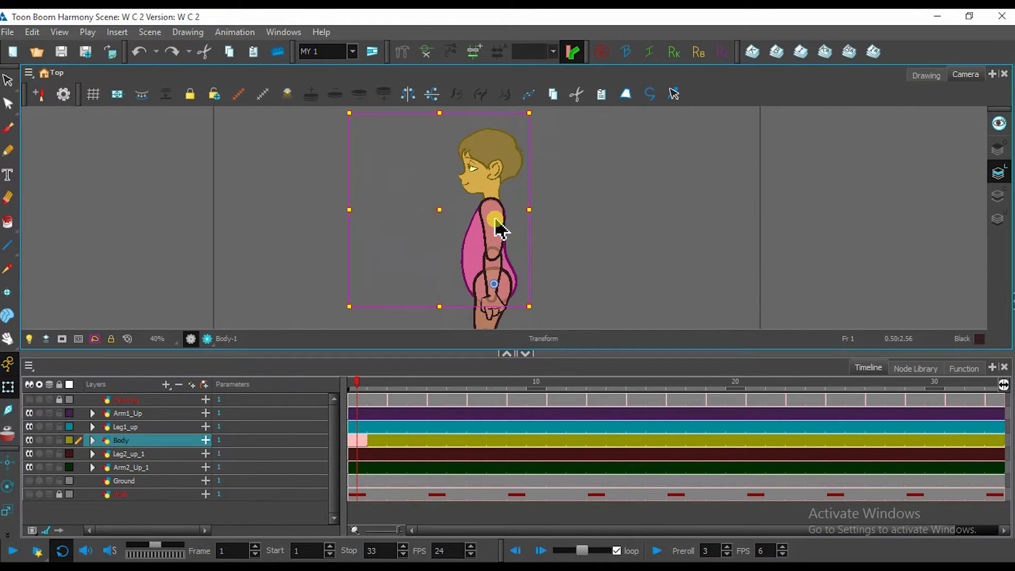
Select the Arm1_Up and Arm2_Up_1 layers together and the Body layer to review which parts still need parenting.
left_click(495, 220)
left_click(142, 467, "ctrl")
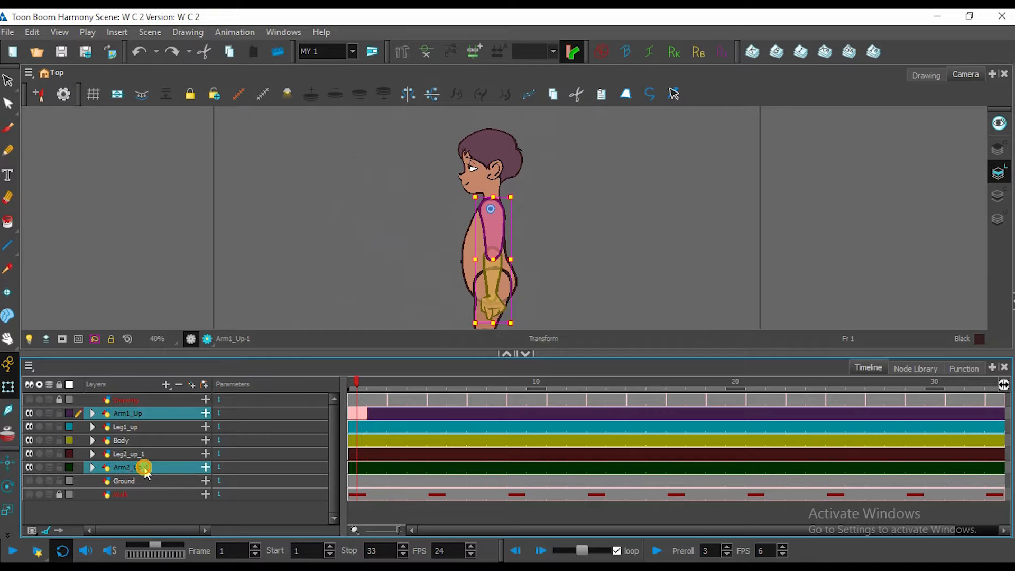
left_click(134, 440)
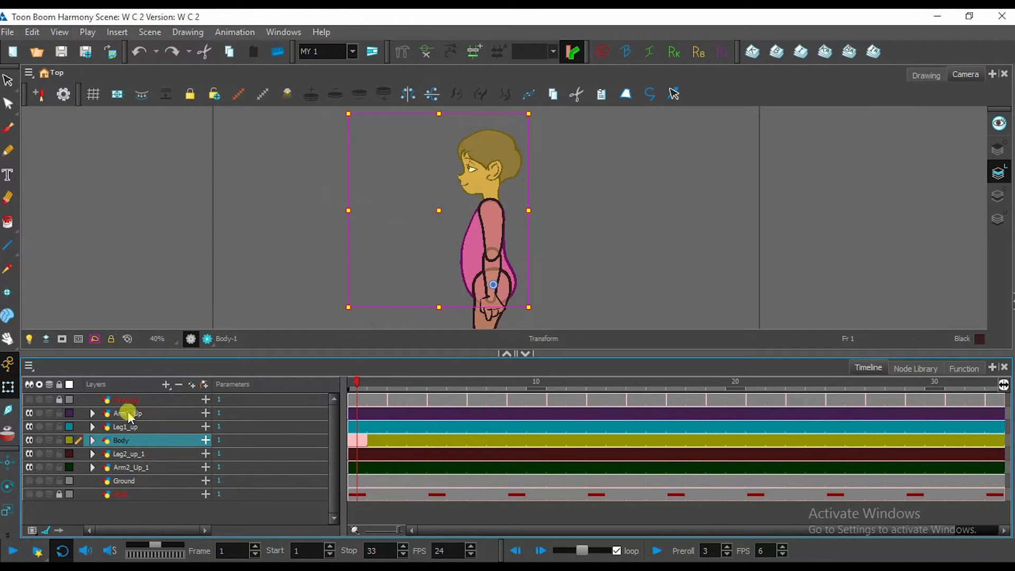
Add a parent peg above the Body layer, select the peg and save the scene.
left_click(147, 442)
left_click(203, 384)
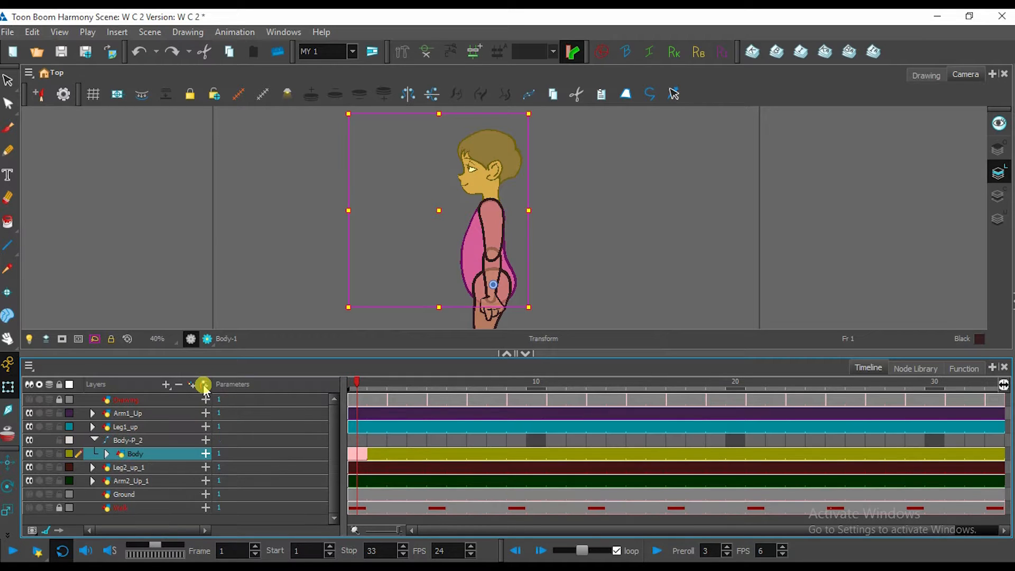
left_click(156, 442)
key("ctrl+s")
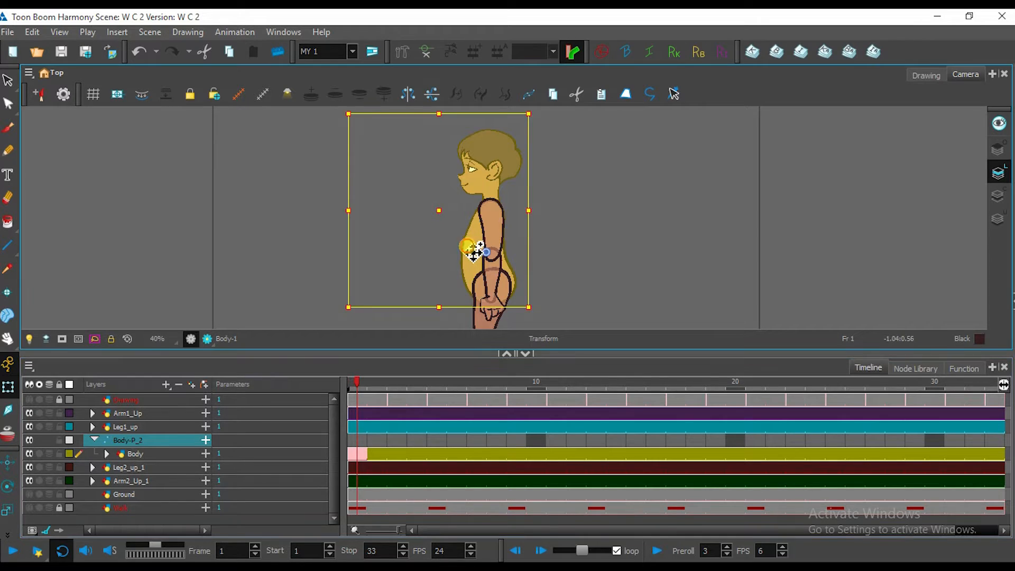
Test moving the body peg in the camera view and undo the move.
left_click_drag(475, 252, 401, 248)
key("ctrl+z")
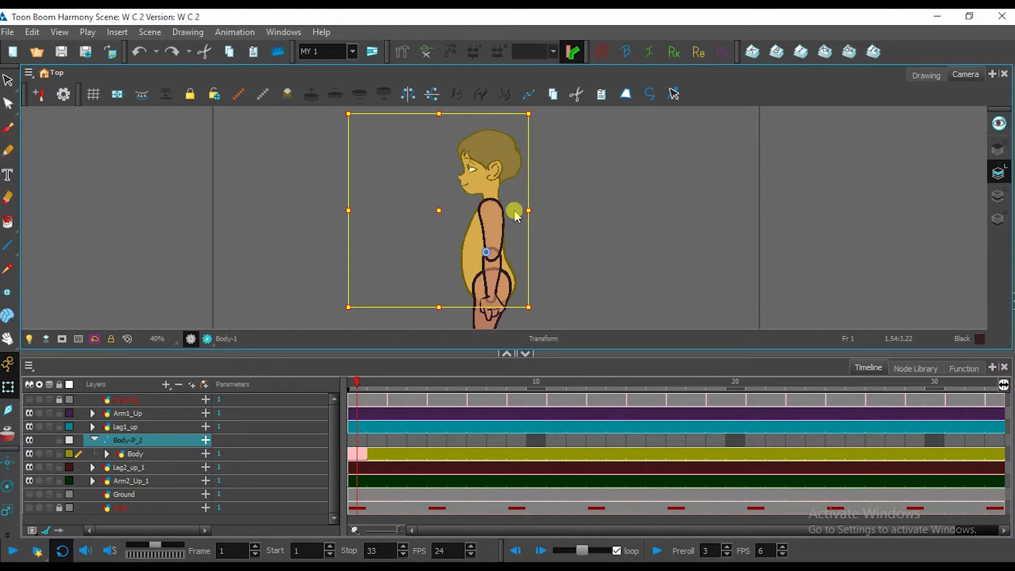
Parent Arm1_Up and Arm2_Up_1 to the body peg and order the Body layer between the two arms.
left_click_drag(159, 413, 158, 446)
left_click(145, 467)
left_click_drag(139, 485, 151, 463)
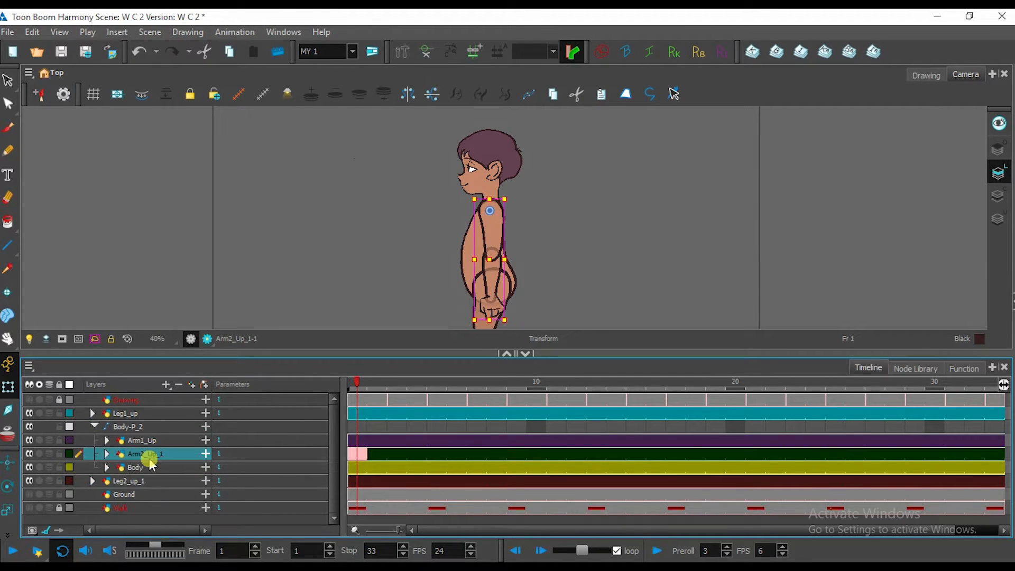
left_click(150, 469)
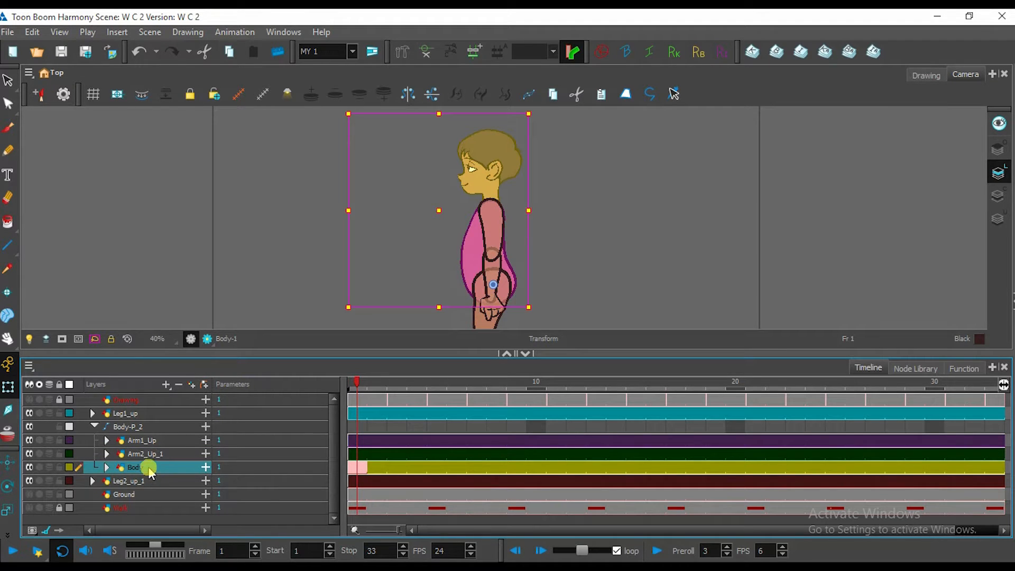
left_click_drag(149, 466, 154, 460)
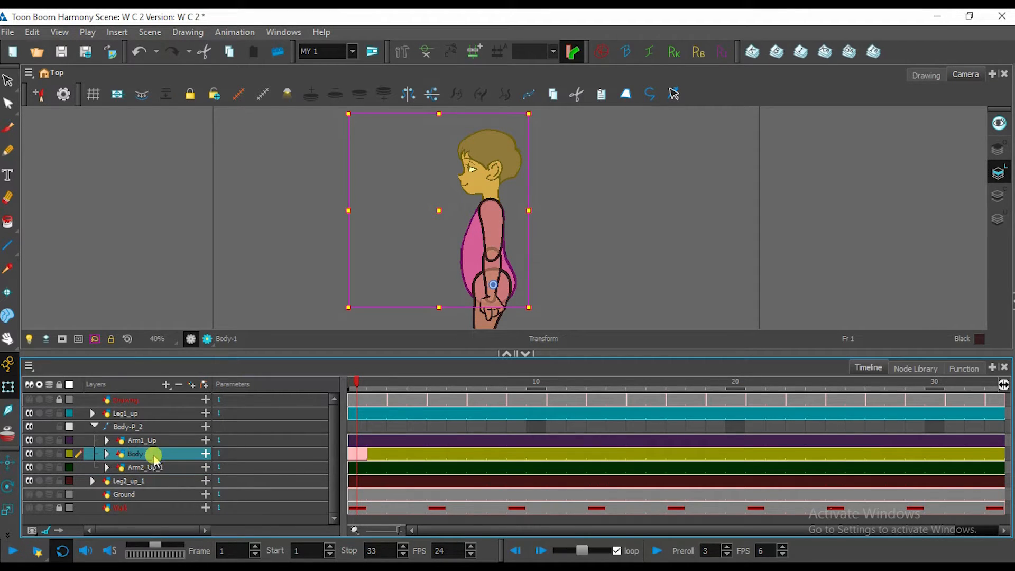
Rename the body's parent peg to Body-Peg, test moving it with the arms attached, and undo the move.
left_click(143, 427)
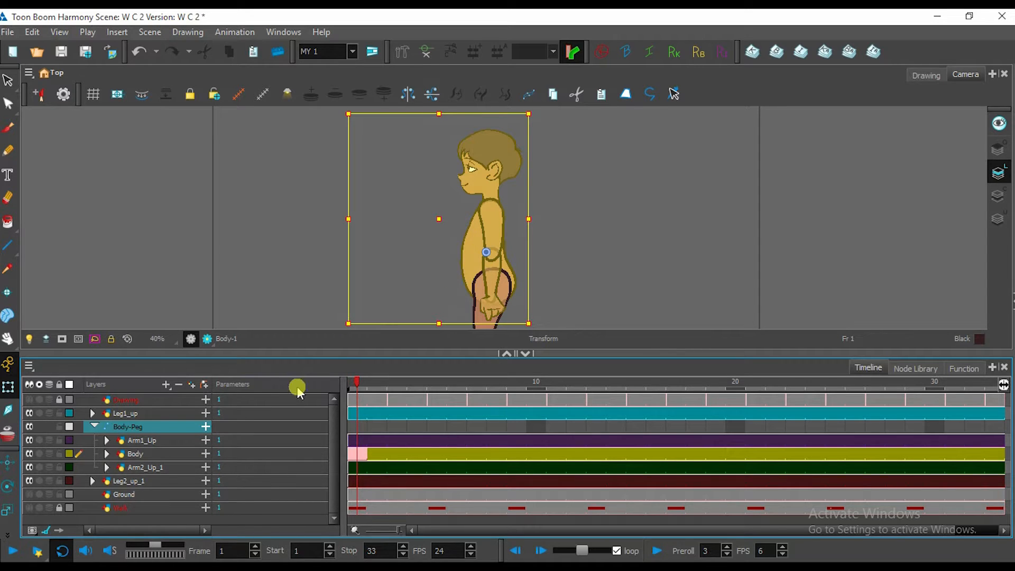
left_click(154, 427)
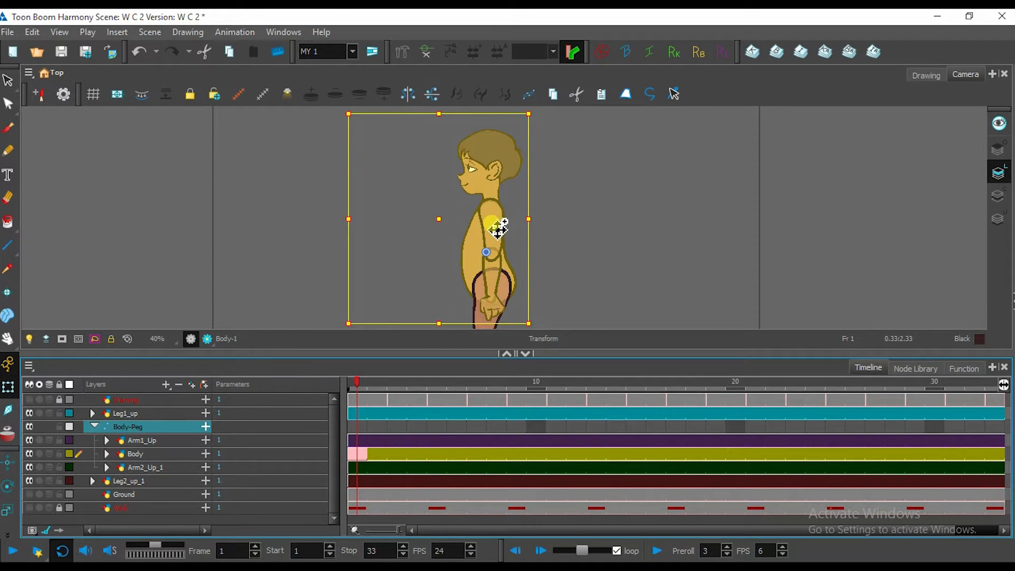
left_click_drag(491, 231, 545, 209)
key("ctrl+z")
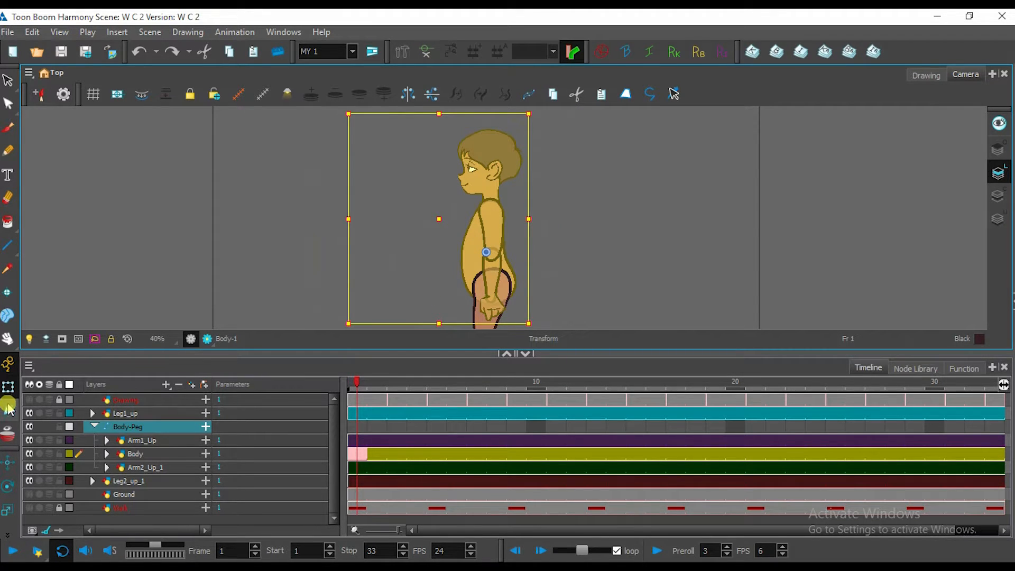
Compare the pivots of the Body layer and its parent peg, test rotating the peg, and undo the rotation.
left_click(506, 259)
left_click(468, 268)
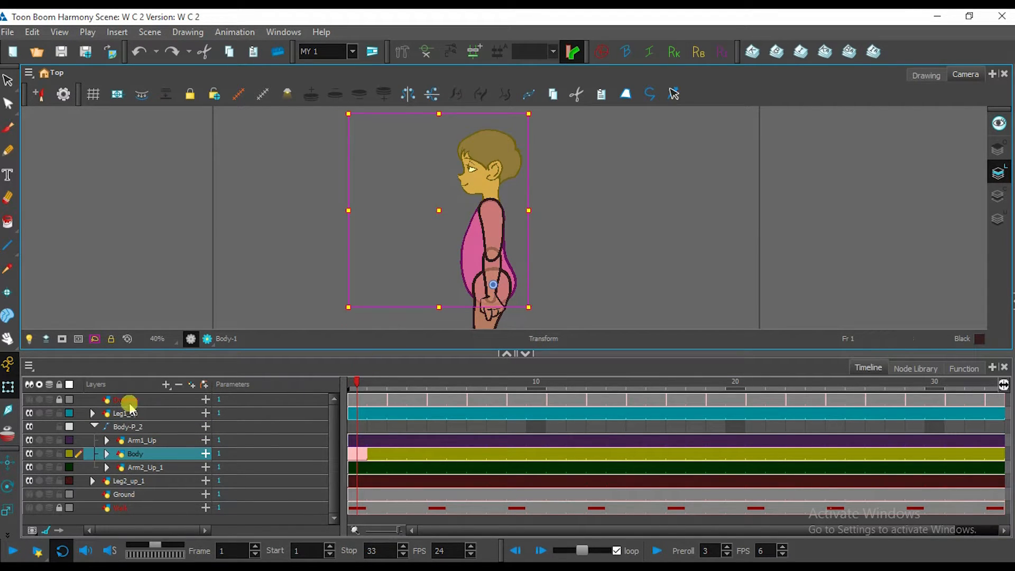
left_click(148, 428)
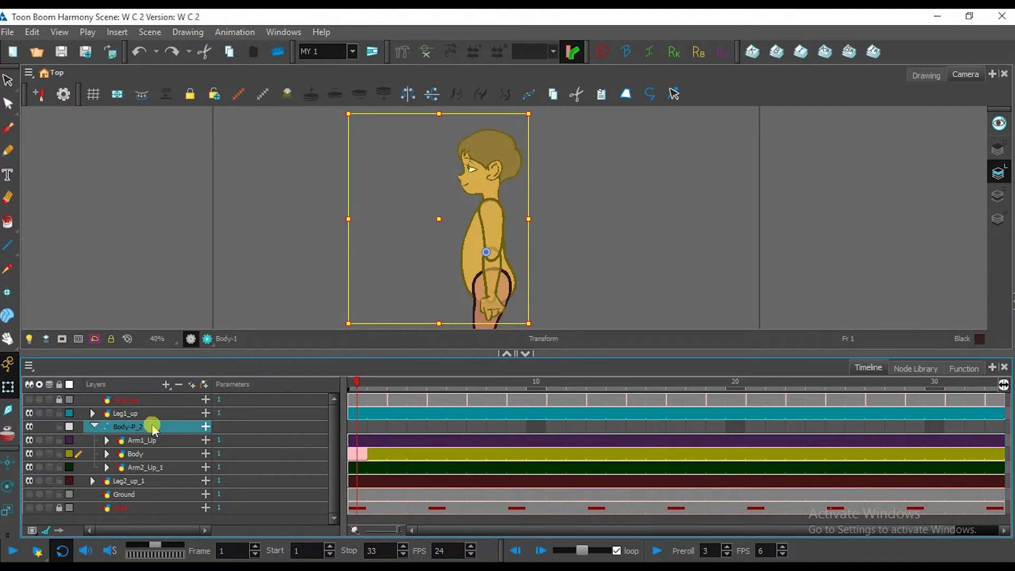
left_click(477, 273)
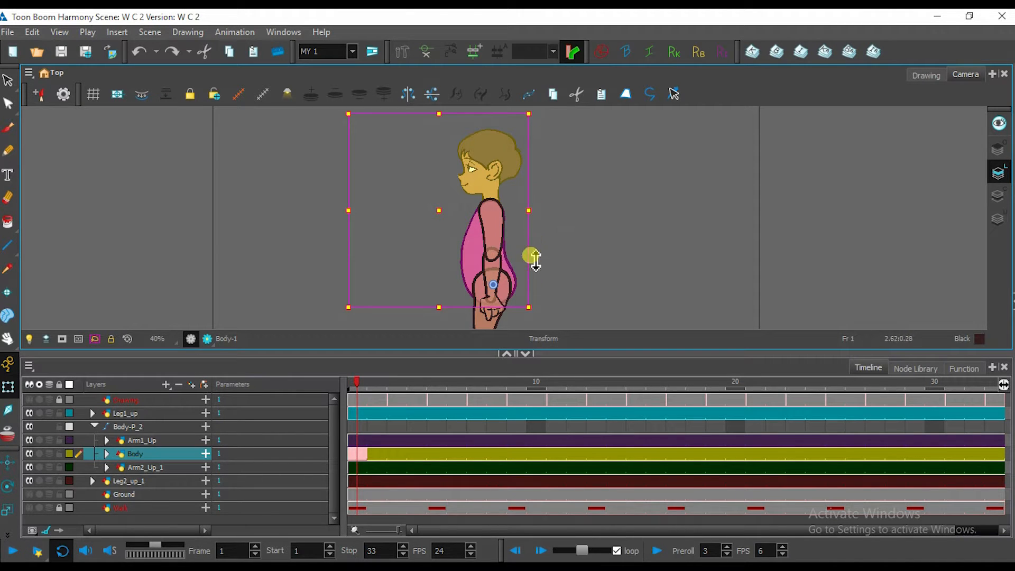
key("b")
left_click_drag(555, 141, 591, 216)
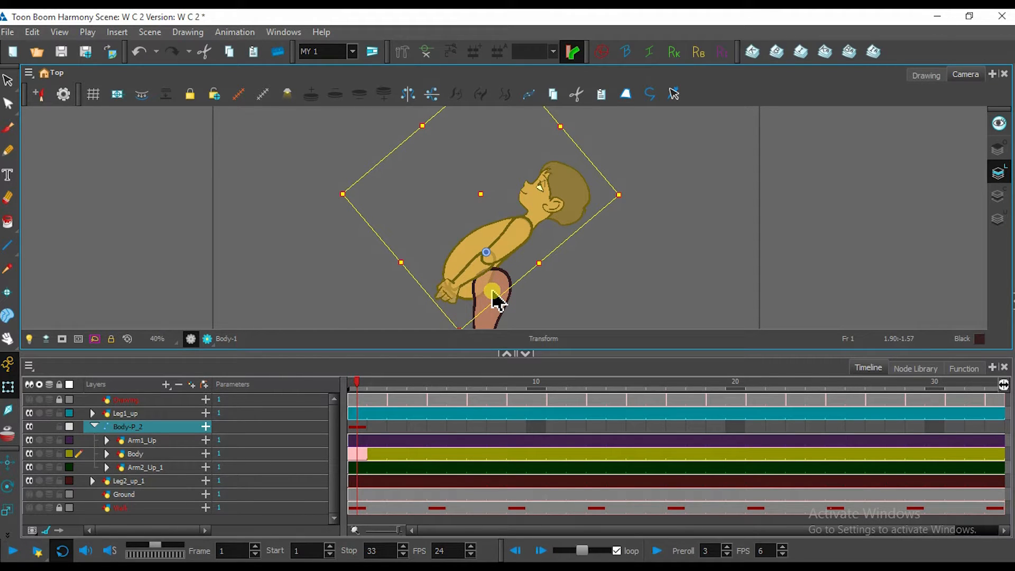
key("ctrl+z")
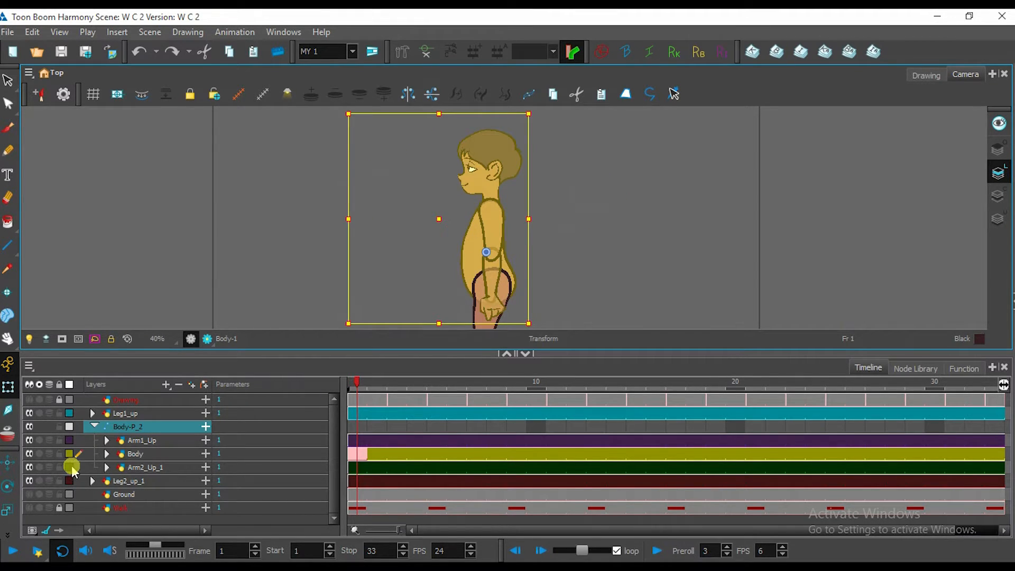
Test rotating the Body layer around its own pivot and undo the rotation.
left_click(141, 454)
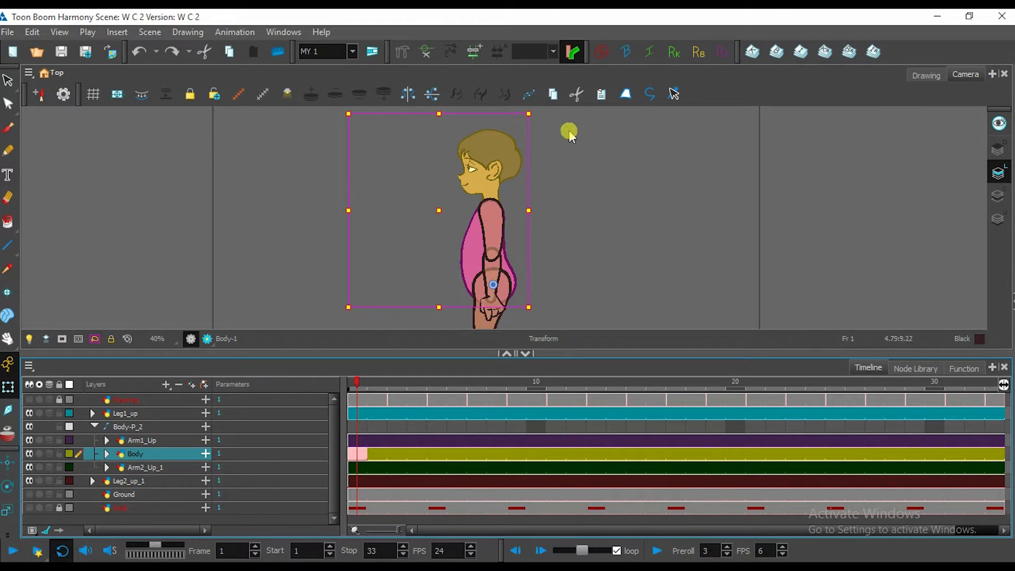
left_click_drag(535, 116, 580, 180)
key("ctrl+z")
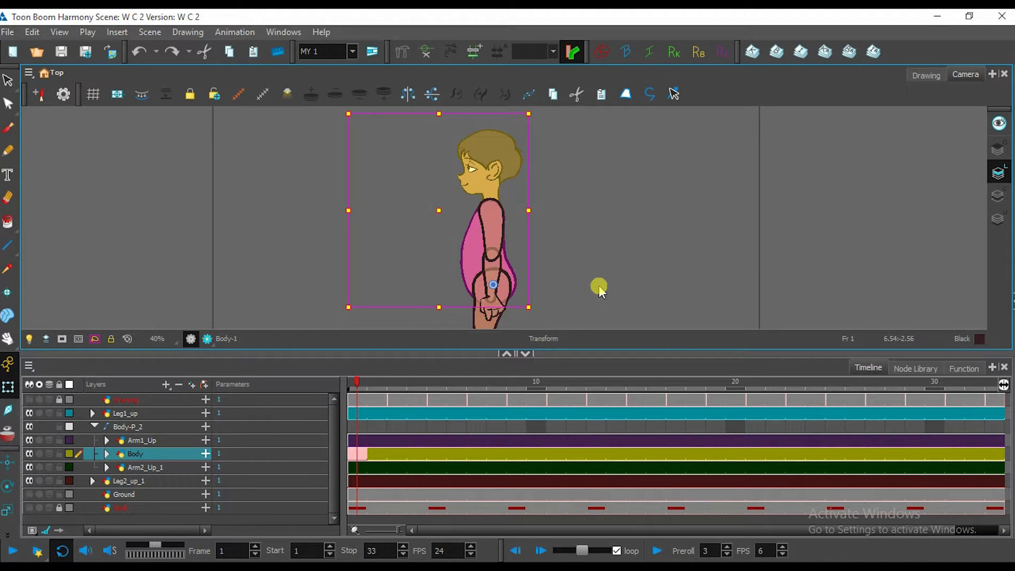
Open the Body layer's properties, dismiss its colour selection unchanged, and copy the pivot X value.
double_click(167, 455)
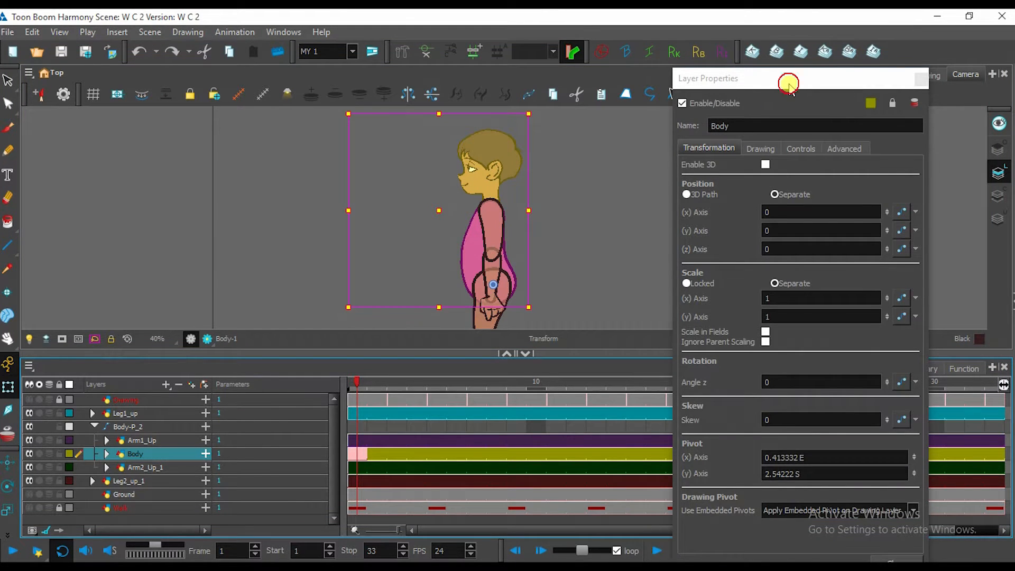
left_click_drag(788, 85, 717, 95)
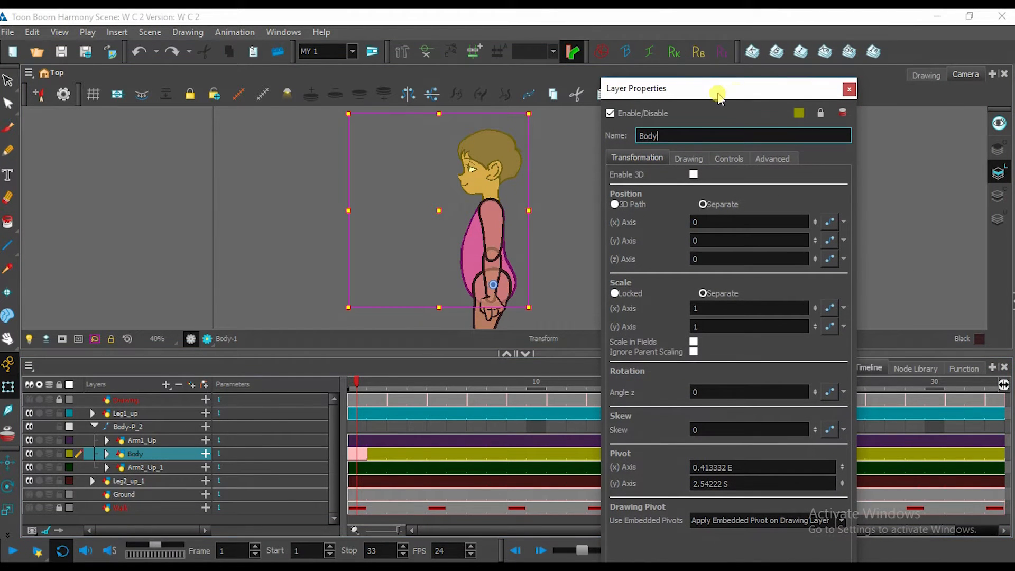
left_click(796, 114)
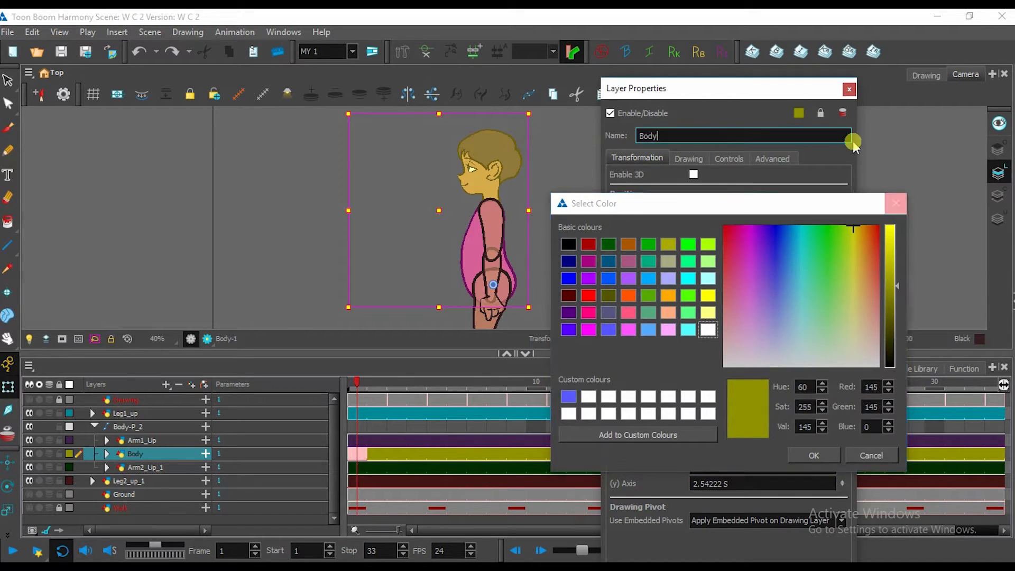
left_click(896, 204)
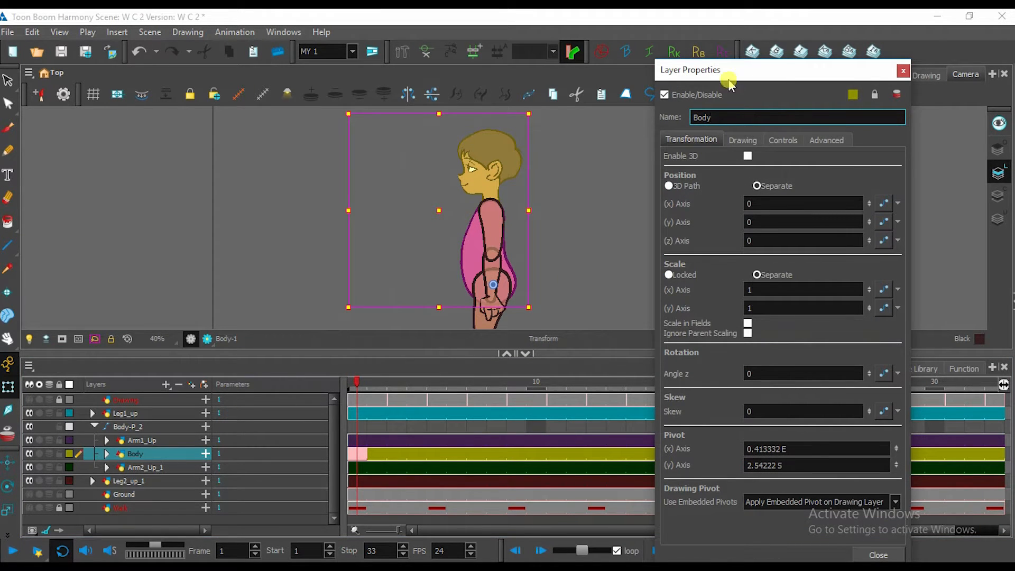
left_click_drag(757, 72, 733, 66)
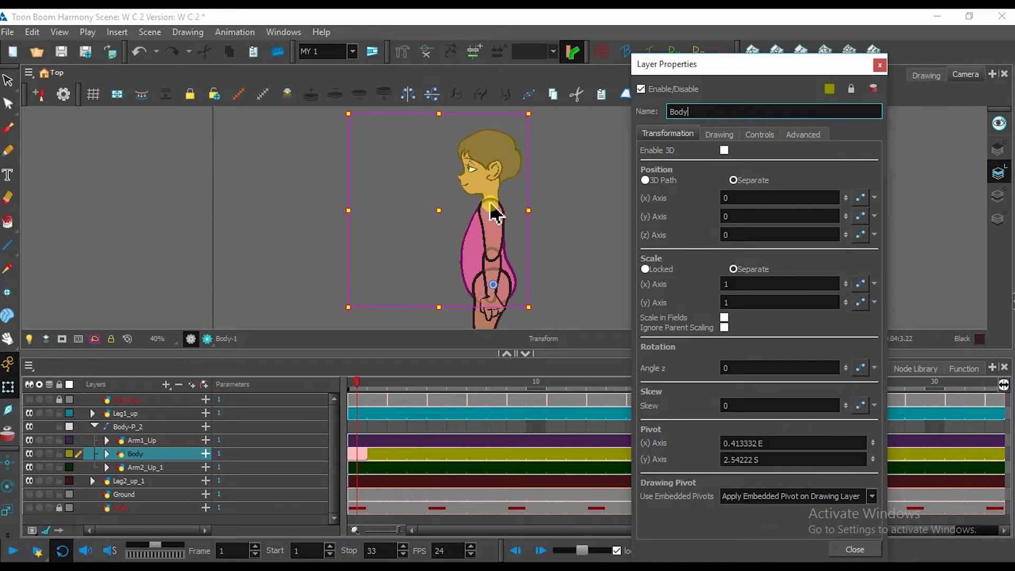
left_click_drag(763, 443, 721, 445)
key("ctrl+c")
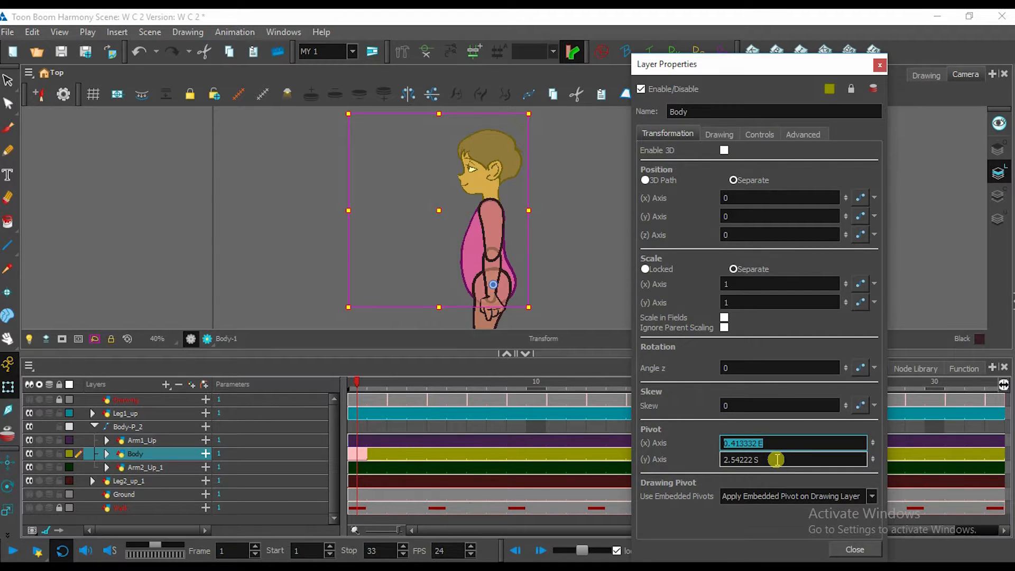
Open the body peg's properties beside the Body layer's and set the peg's pivot X to 0.413332 E.
left_click(137, 416)
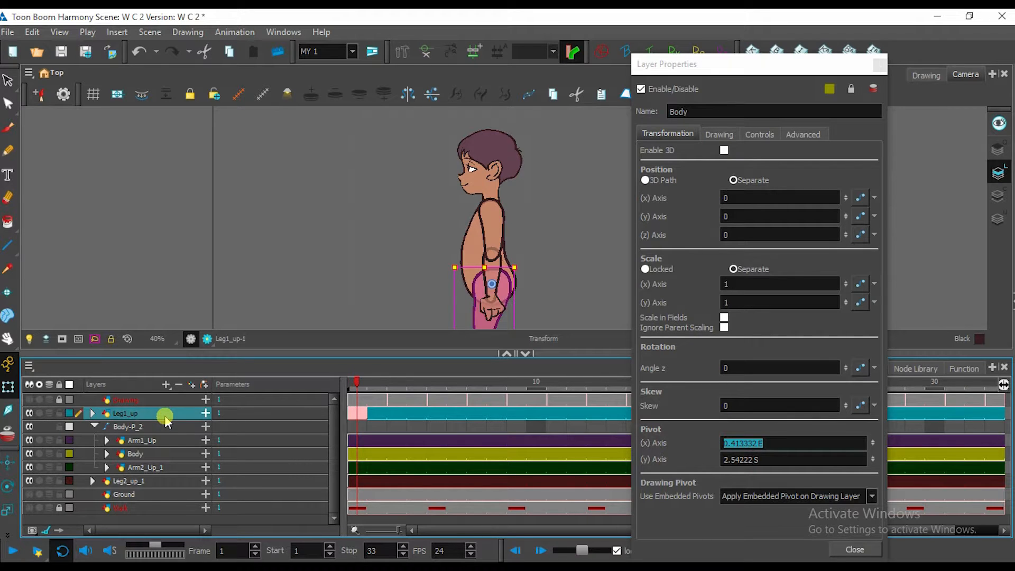
left_click(155, 430)
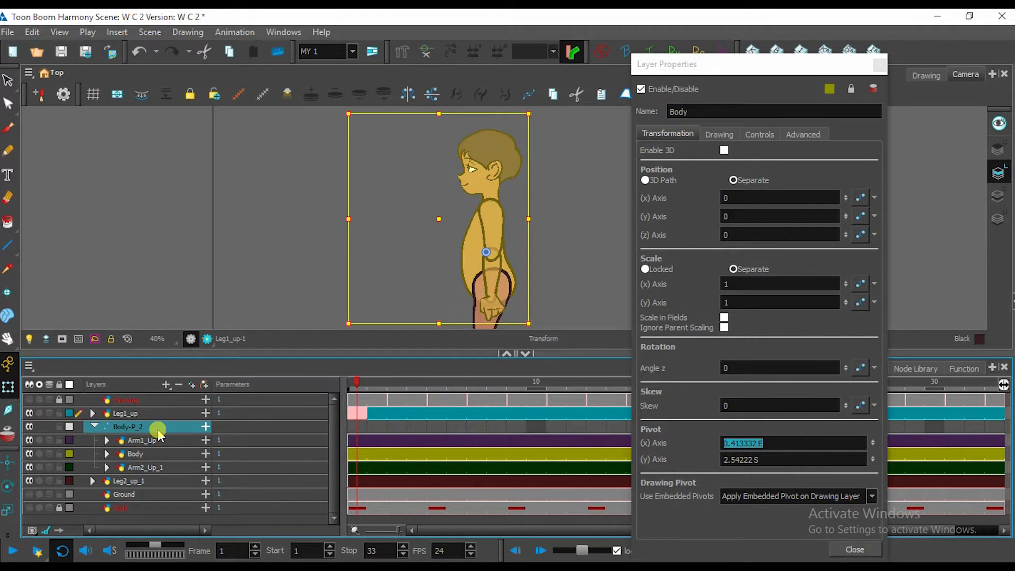
double_click(161, 430)
left_click_drag(748, 66, 231, 64)
left_click(792, 444)
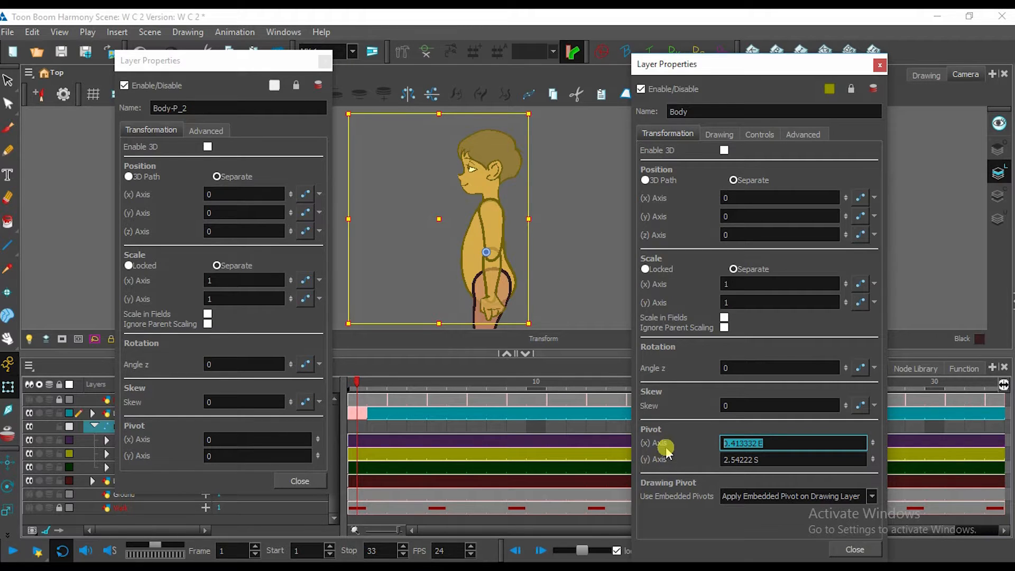
left_click(222, 439)
key("ctrl+v")
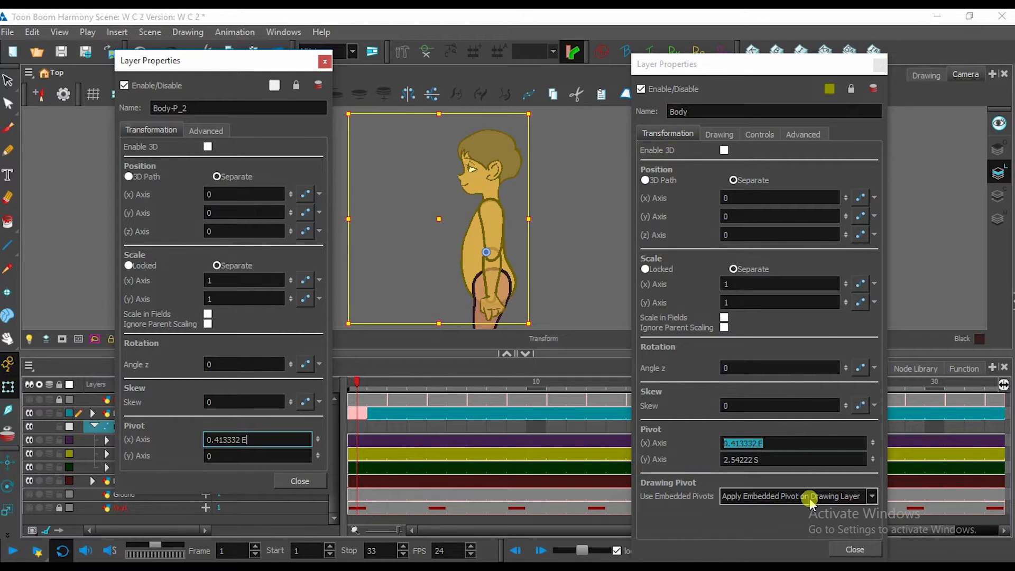
Copy the Body layer's pivot Y value 2.54222 S into the body peg's pivot Y and close the peg's properties.
double_click(803, 459)
key("ctrl+c")
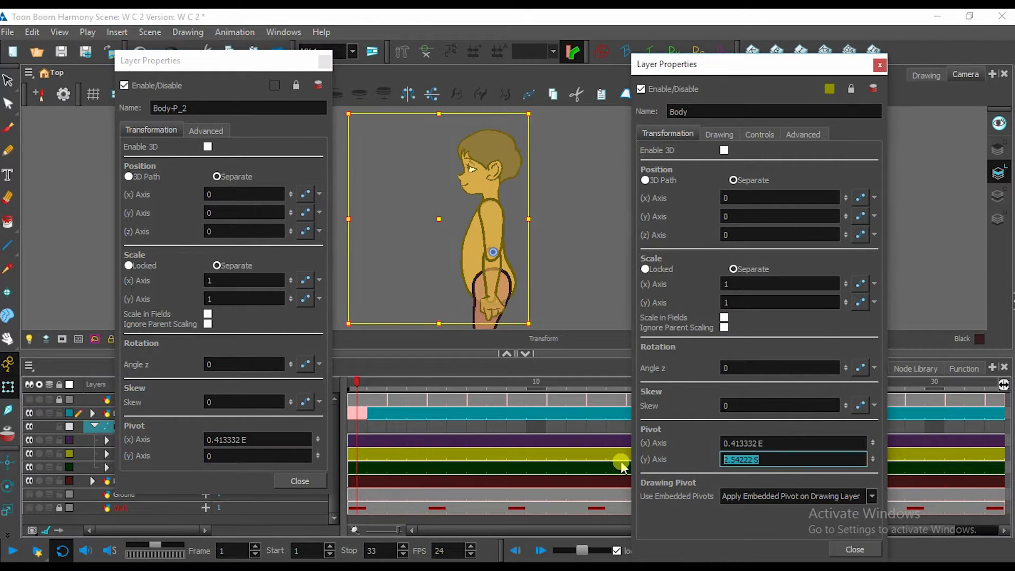
left_click(254, 456)
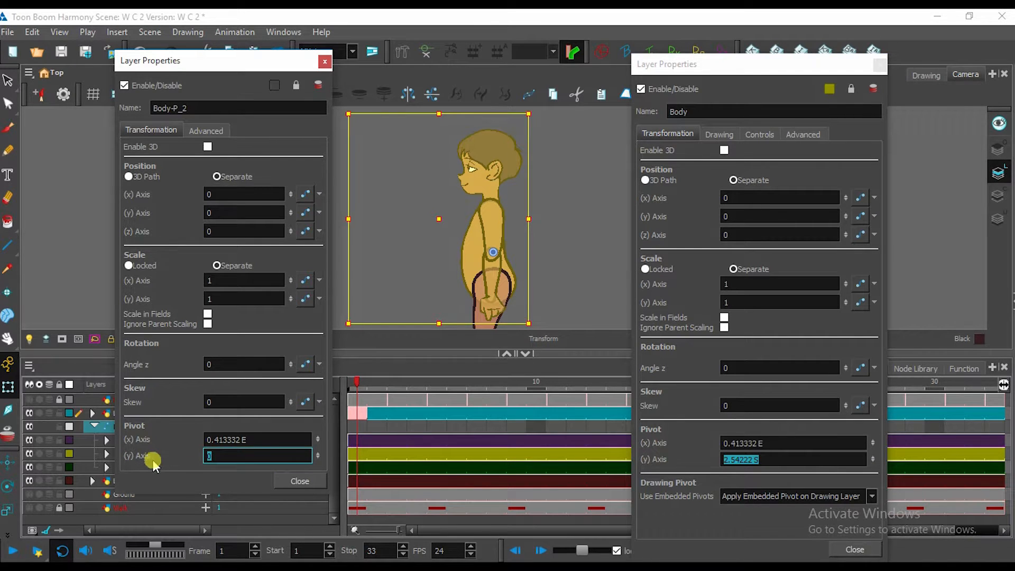
key("ctrl+v")
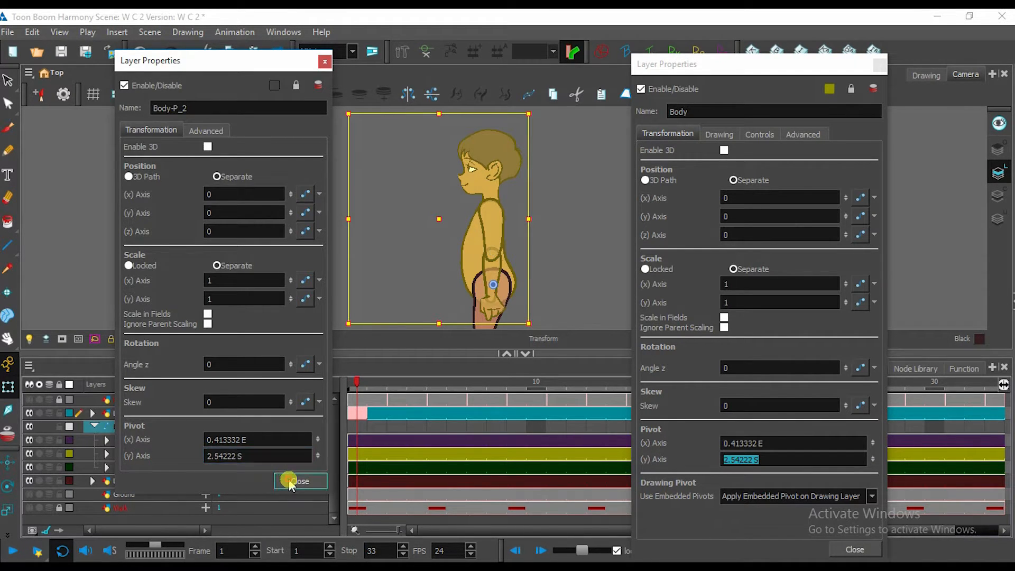
left_click(289, 482)
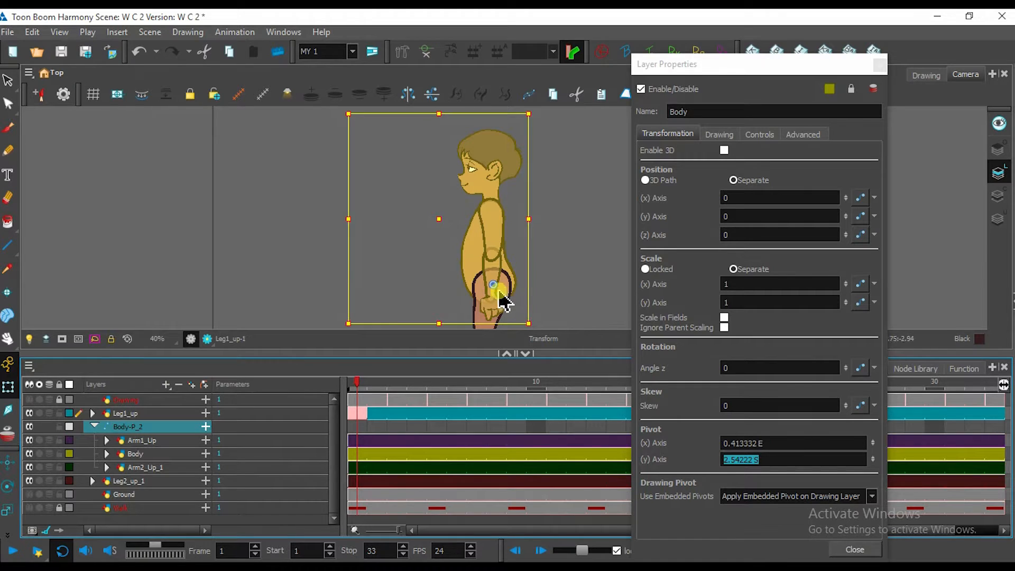
Close the Body layer's properties and compare the pivot positions of the Body layer and its peg.
scroll(502, 295, "up", 5)
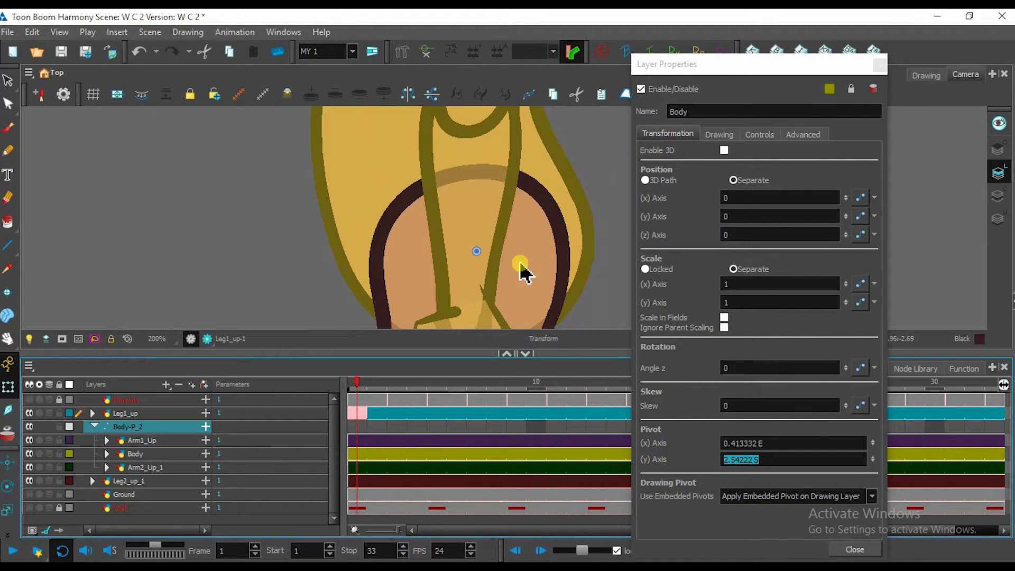
left_click(879, 64)
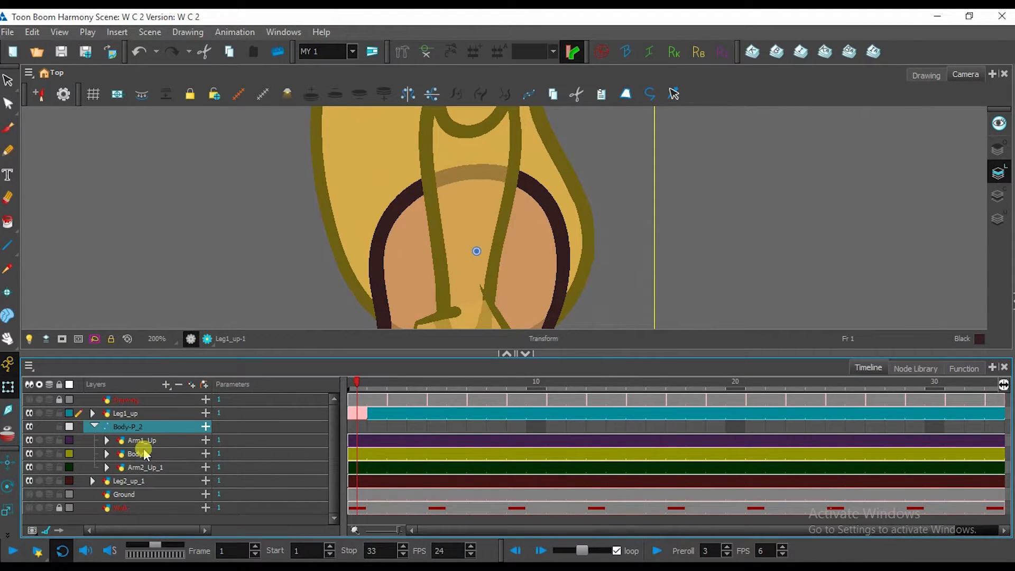
left_click(148, 453)
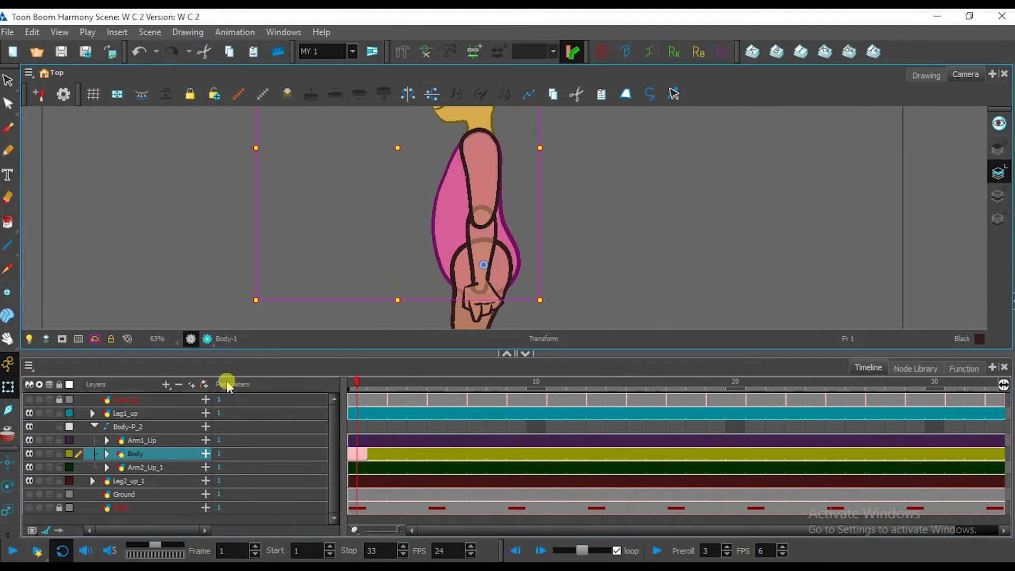
left_click(156, 426)
scroll(612, 222, "down", 1)
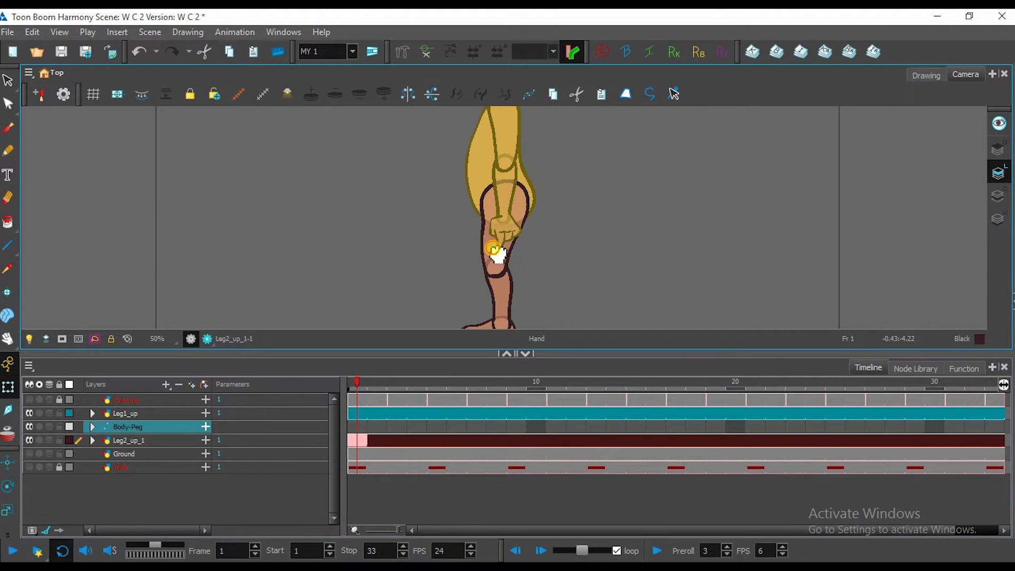
Select both leg layers together with Body-Peg for review, deselect them, and add a parent peg above Body-Peg alone.
left_click(157, 413)
left_click(158, 441)
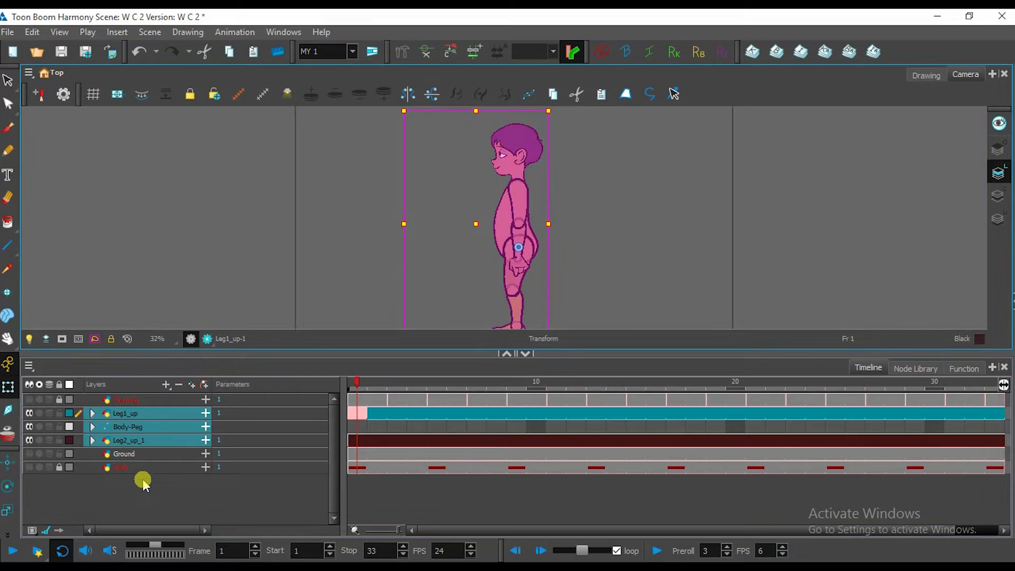
left_click(142, 481)
left_click(144, 429)
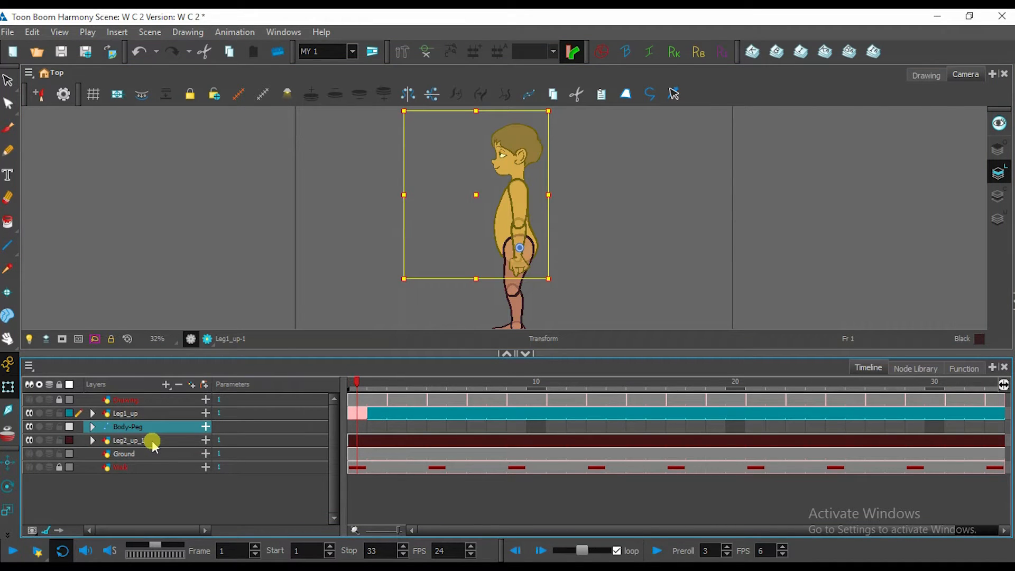
left_click(204, 383)
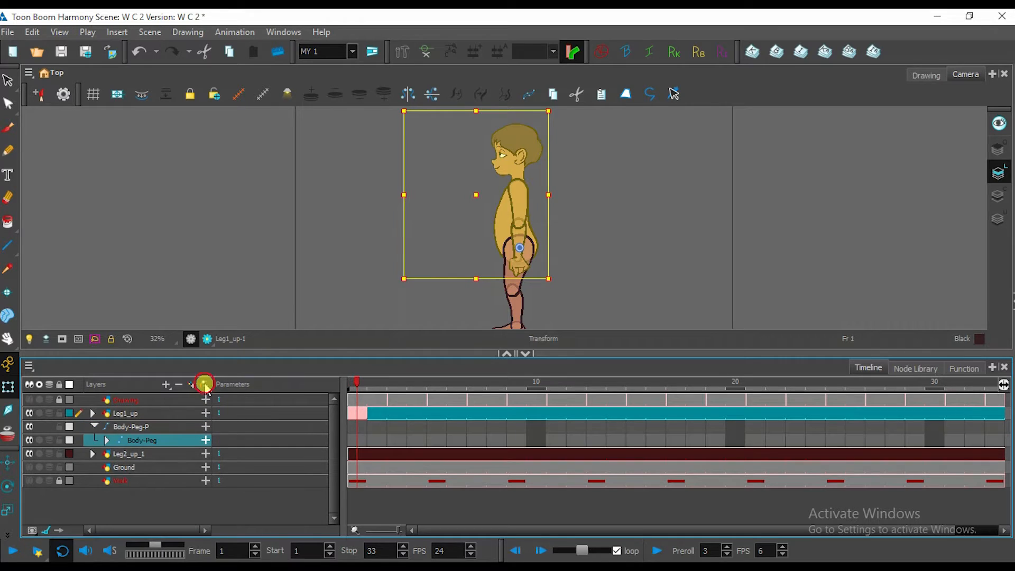
Rename the new parent peg above Body-Peg to Body-Peg-Final, collapse it and expand it again.
left_click(139, 427)
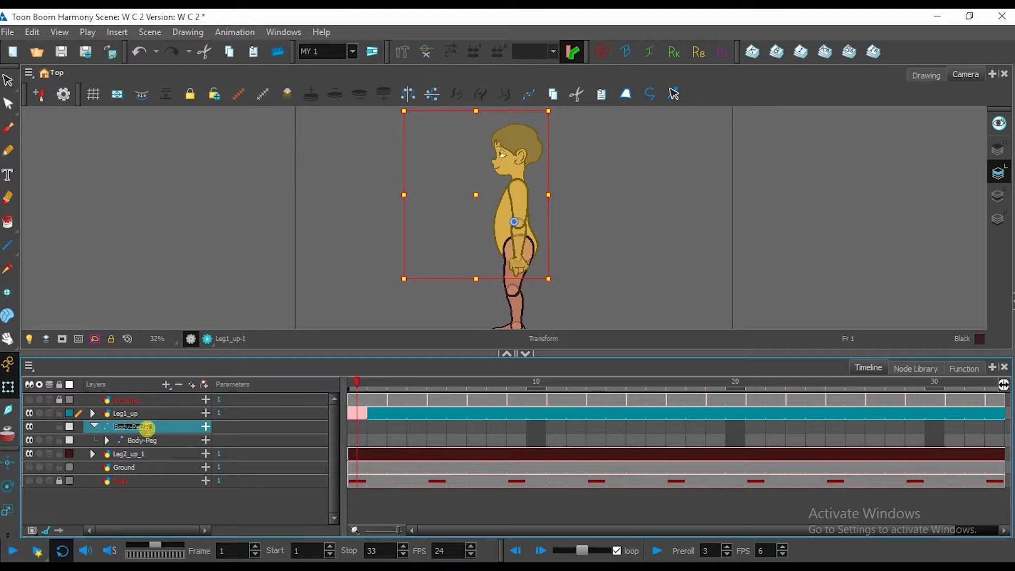
key("BackSpace")
type("Final")
key("Return")
left_click(94, 426)
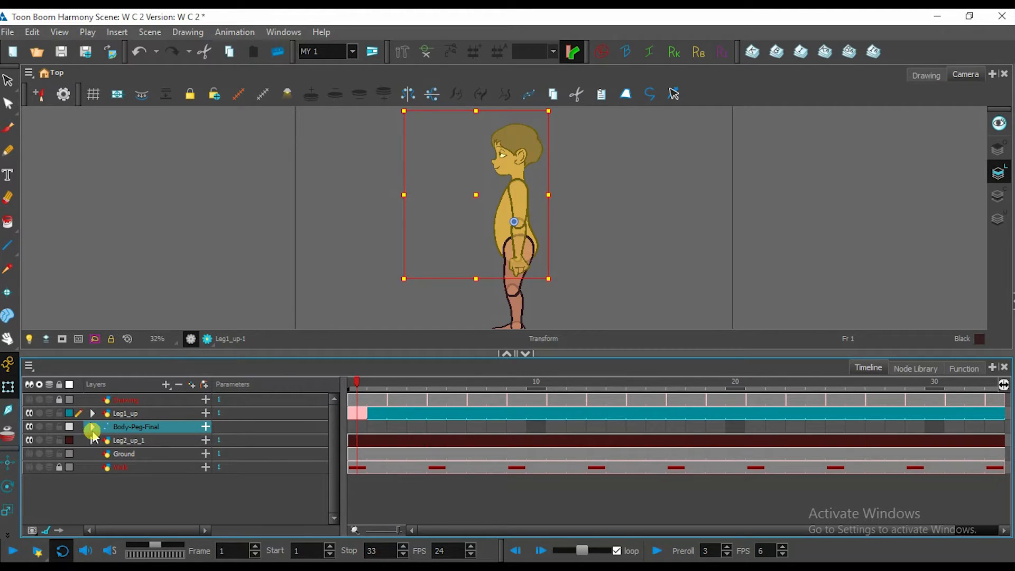
left_click(94, 425)
Parent Leg1_up and Leg2_up_1 to Body-Peg-Final beside Body-Peg and collapse the finished hierarchy.
left_click(152, 414)
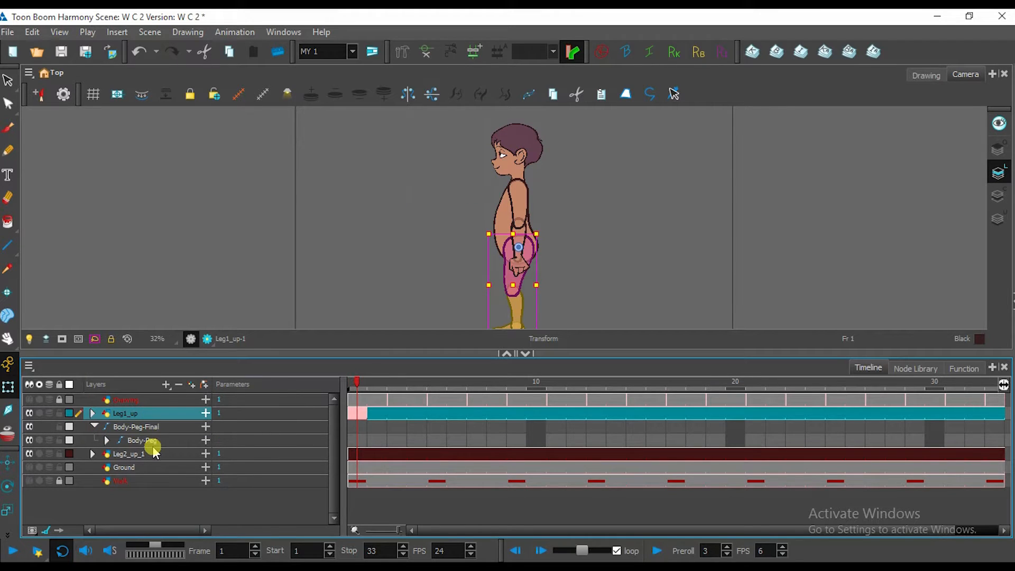
mouse_move(142, 420)
left_mouse_down()
mouse_move(152, 444)
mouse_move(158, 434)
left_mouse_up()
left_click(132, 455)
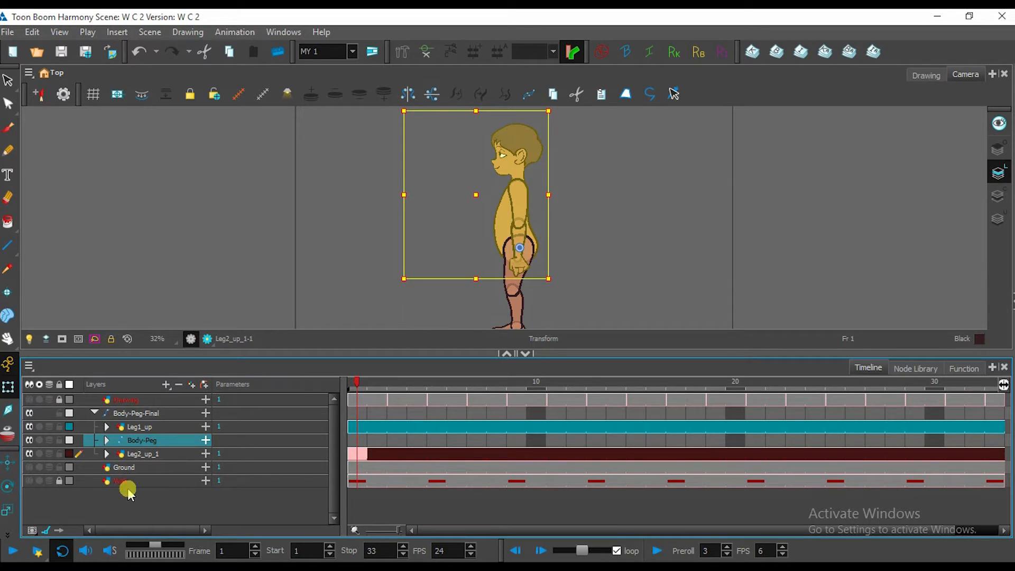
left_click(96, 416)
left_click(96, 412)
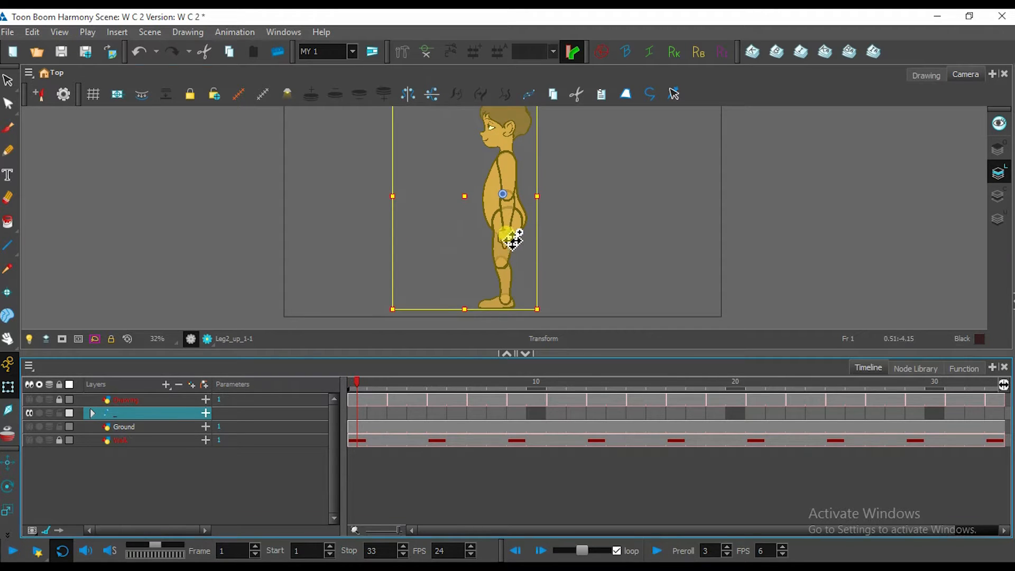
Try moving the whole character with its top-level peg and undo the move.
left_click_drag(509, 239, 508, 254)
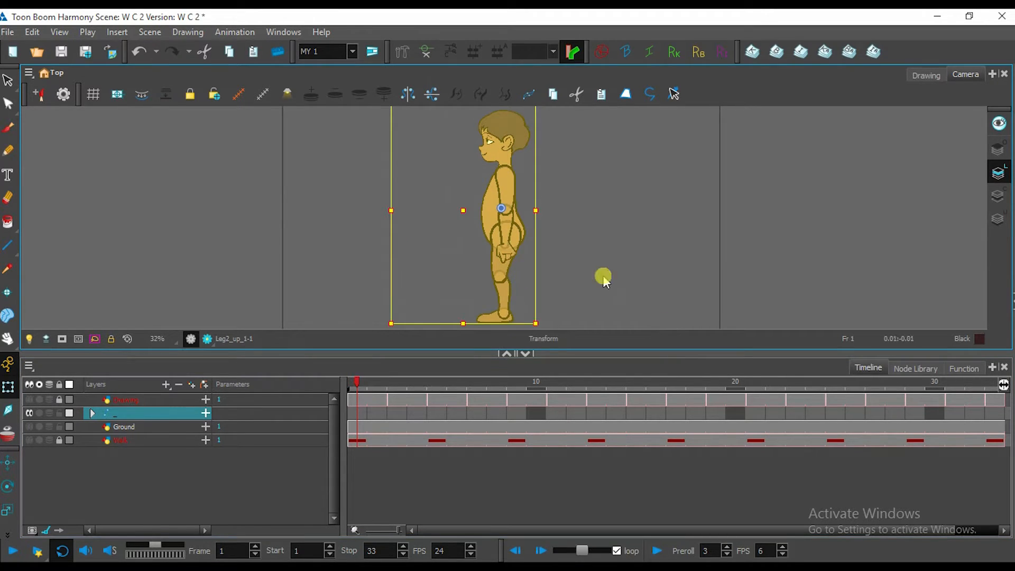
mouse_move(516, 238)
left_mouse_down()
mouse_move(570, 269)
mouse_move(506, 217)
mouse_move(593, 235)
mouse_move(481, 215)
mouse_move(567, 264)
left_mouse_up()
key("ctrl+z")
left_click_drag(494, 267, 498, 261)
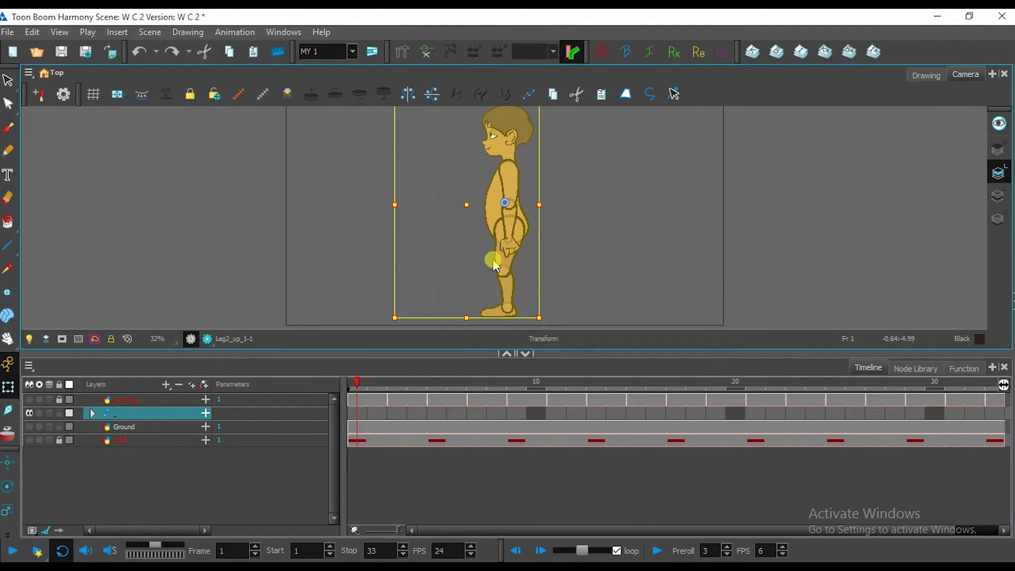
Place the top-level peg's rotation pivot at the sole of the foot, directly below the ankle.
left_click(8, 486)
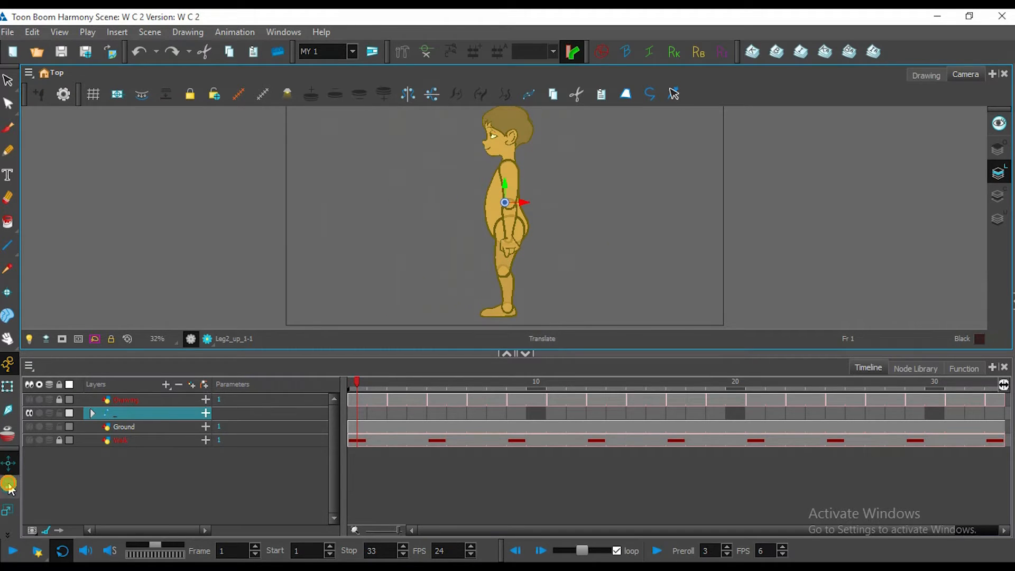
left_click_drag(510, 210, 513, 320)
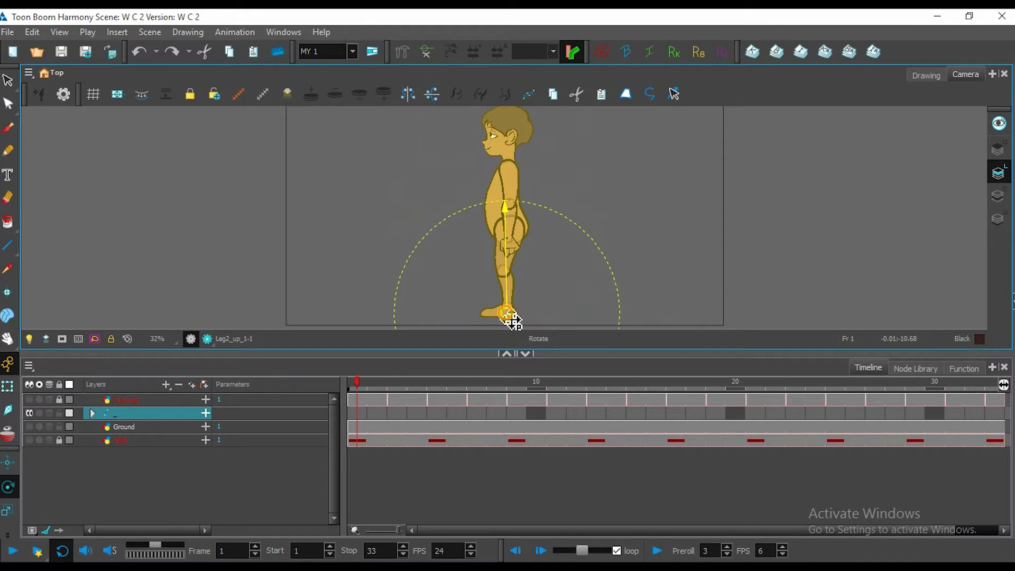
scroll(511, 320, "up", 8)
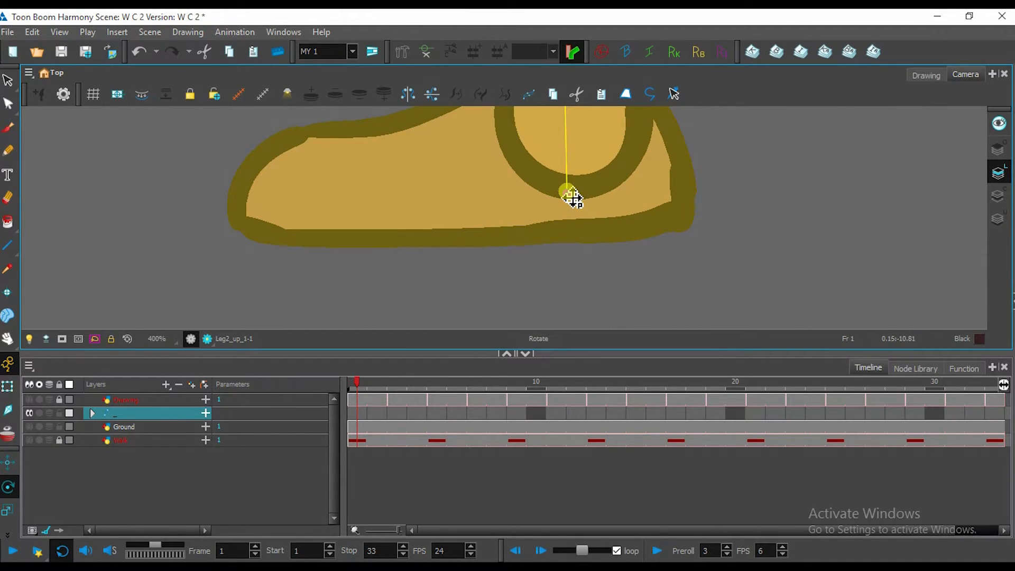
left_click_drag(573, 199, 570, 252)
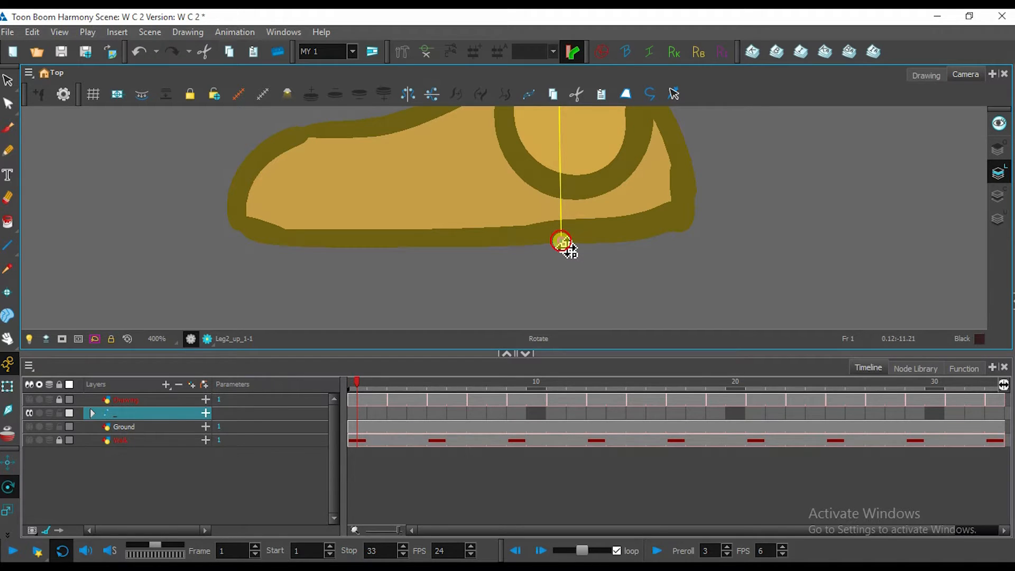
scroll(570, 251, "down", 6)
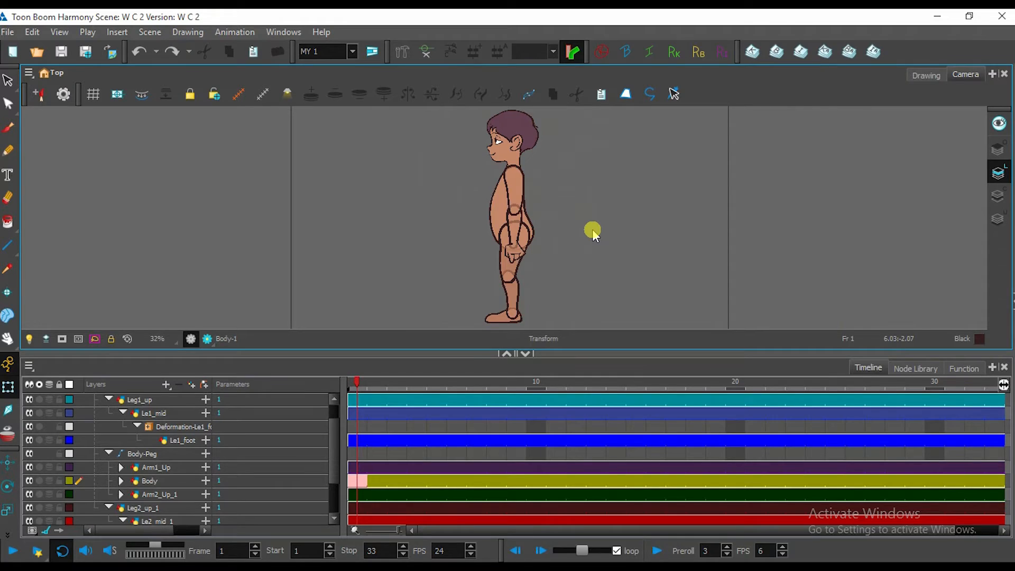
Enlarge the camera view to full screen and test-rotate the near arm forward from the shoulder until it is nearly horizontal.
key("ctrl+f")
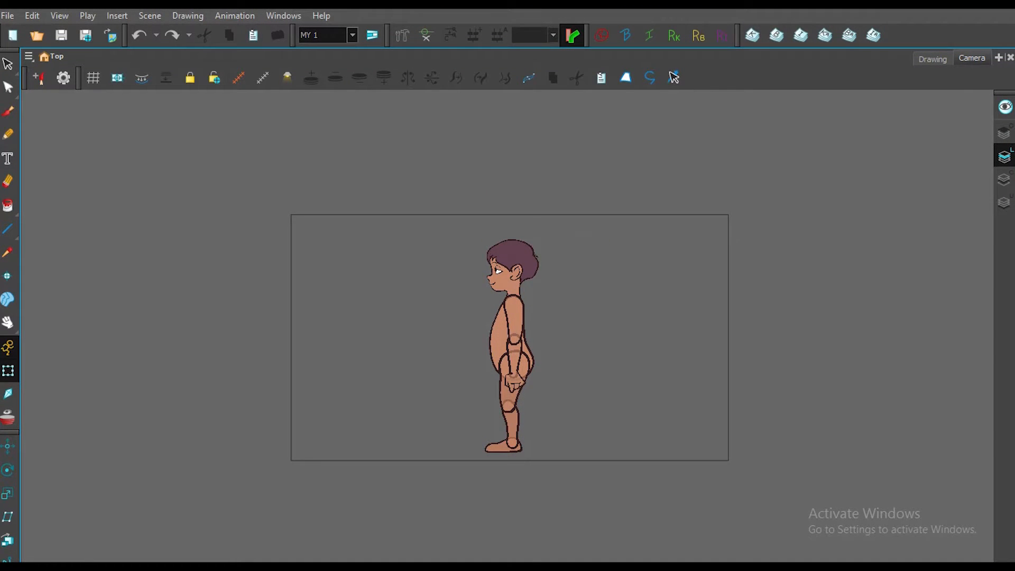
scroll(383, 469, "up", 3)
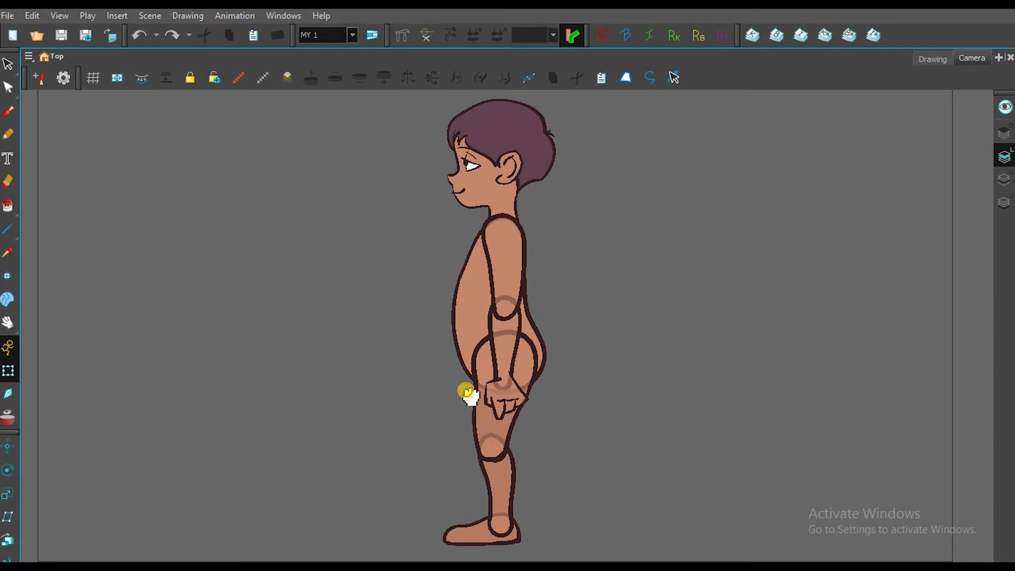
left_click(512, 265)
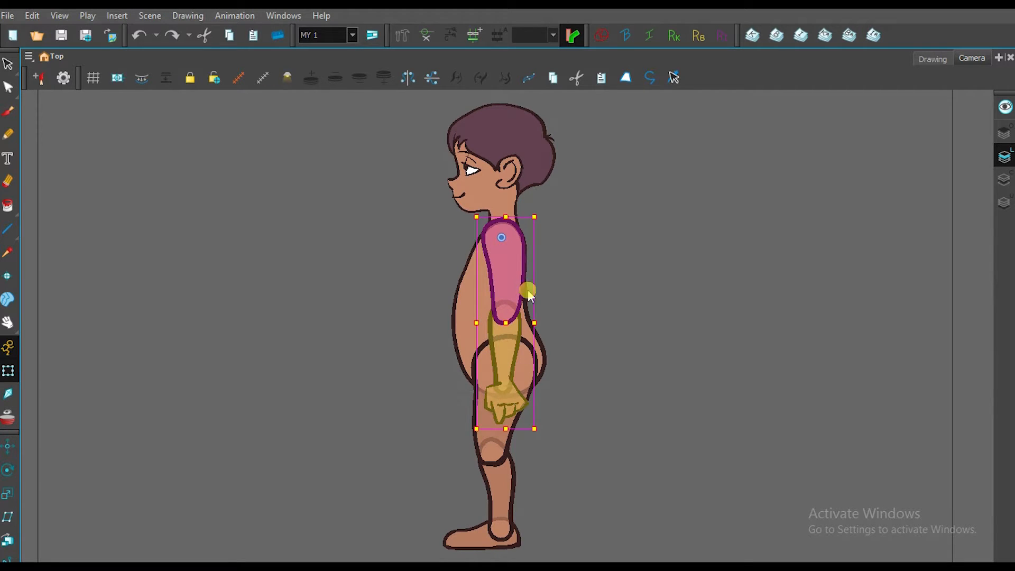
left_click_drag(541, 432, 296, 309)
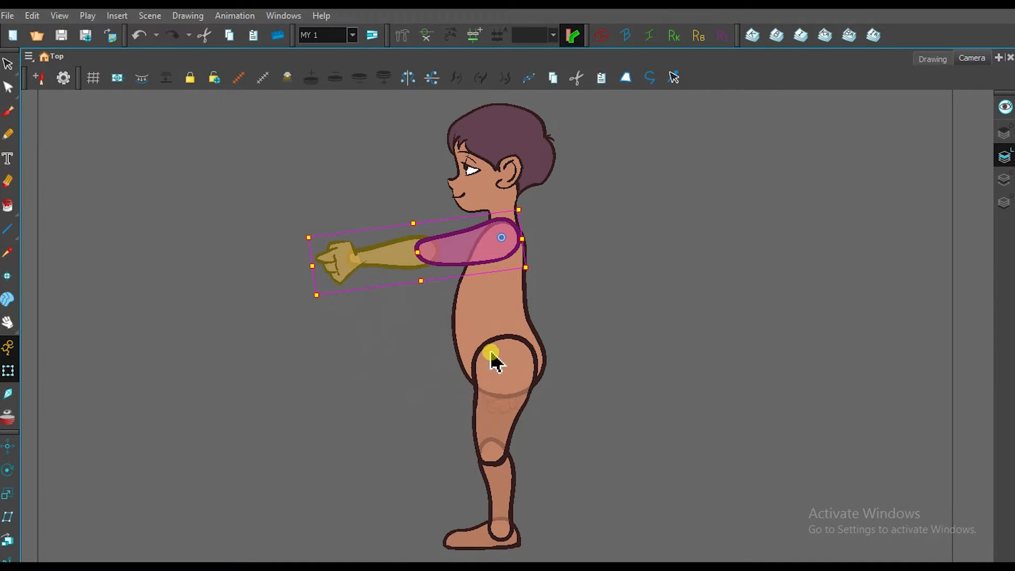
Test-pose the near leg with the thigh raised forward, the knee bent and the foot pointing down.
left_click(505, 389)
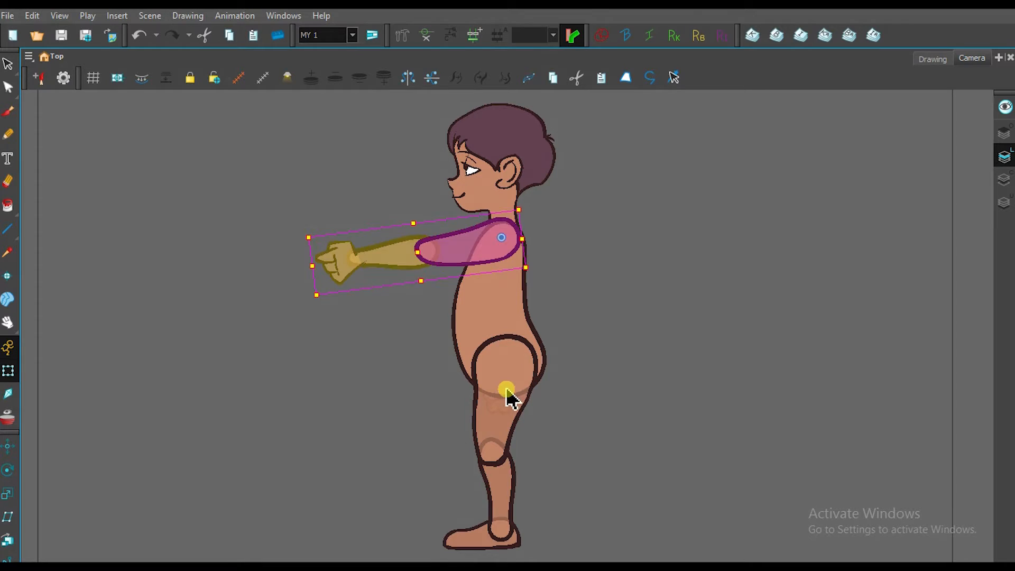
left_click_drag(549, 556, 310, 464)
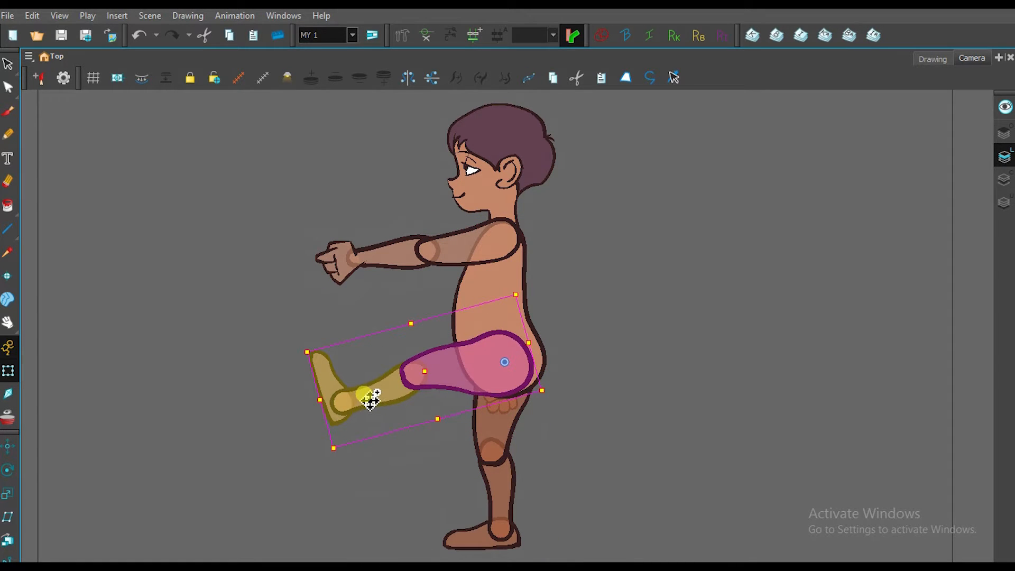
left_click(369, 398)
left_click_drag(347, 480, 407, 498)
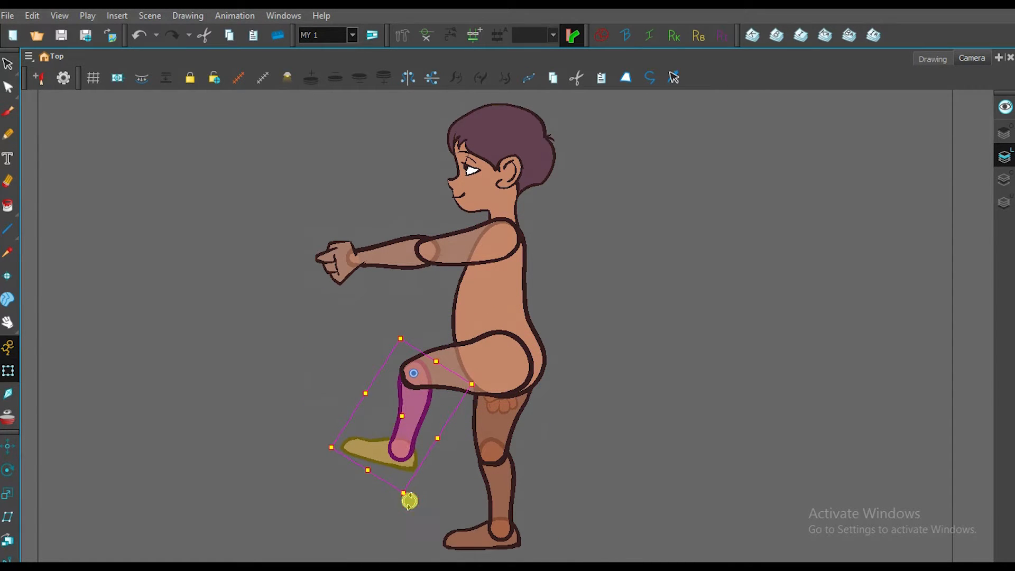
left_click(374, 459)
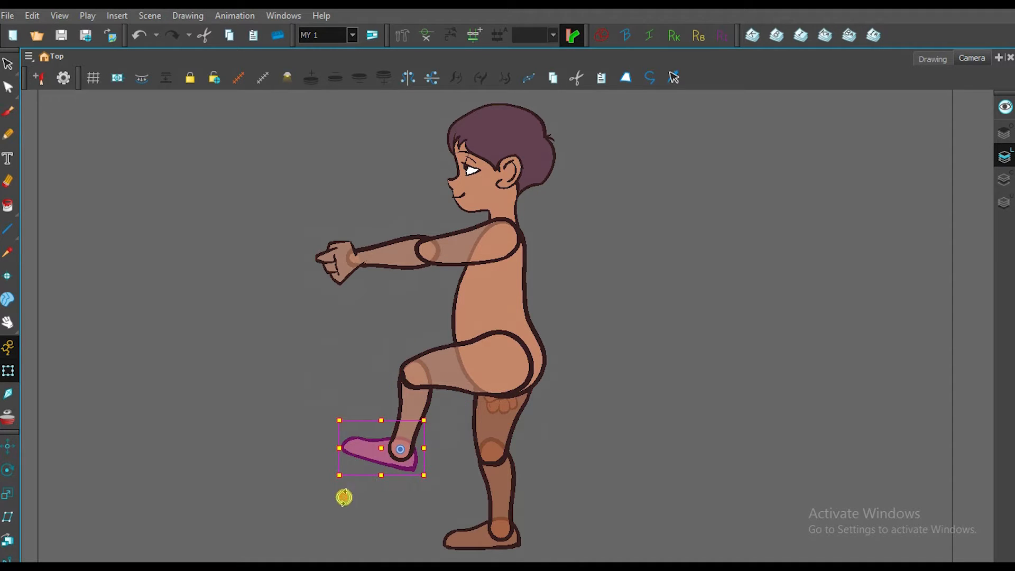
left_click_drag(344, 496, 432, 537)
Move the head's rotation pivot down to the base of the neck and return to the Transform tool.
left_click(539, 156)
left_click_drag(575, 265, 608, 272)
scroll(517, 211, "up", 5)
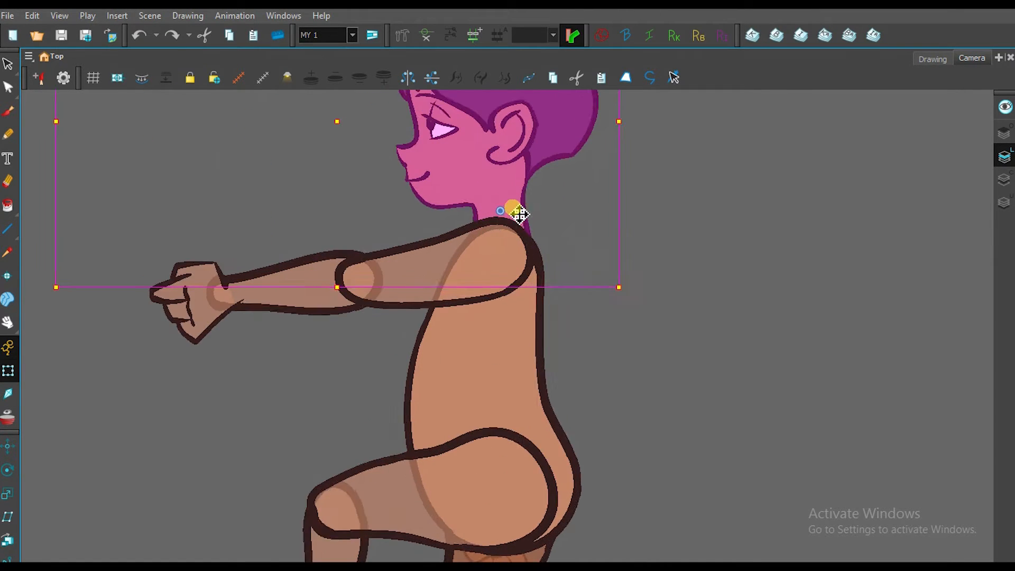
left_click_drag(492, 208, 504, 318)
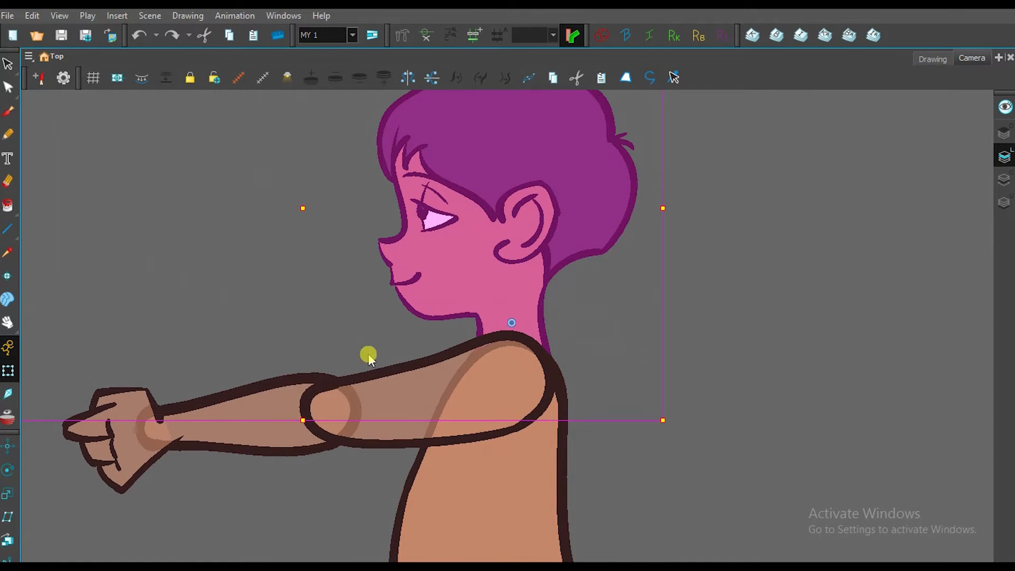
left_click(6, 469)
left_click_drag(513, 324, 513, 344)
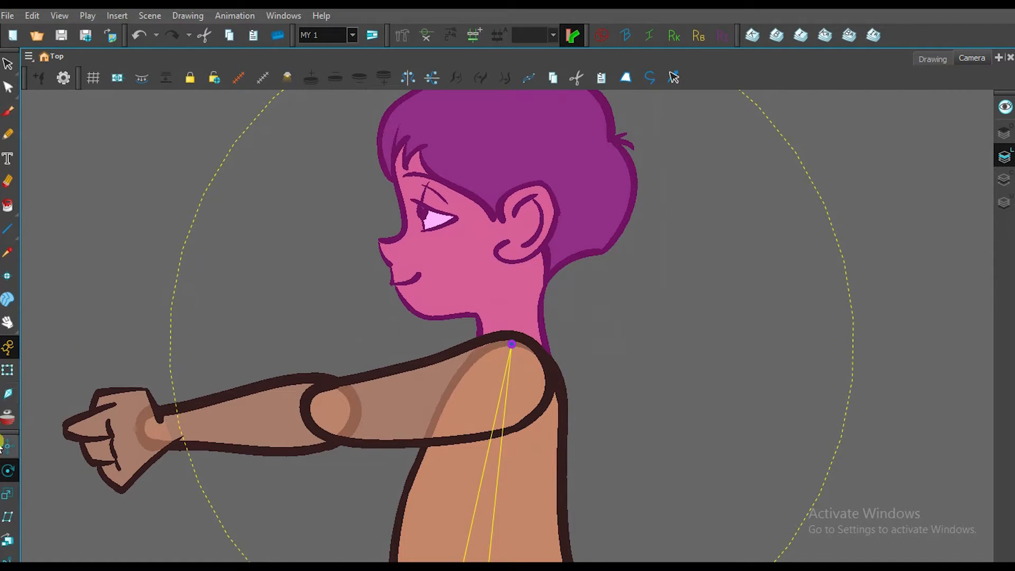
left_click(7, 370)
scroll(568, 312, "down", 5)
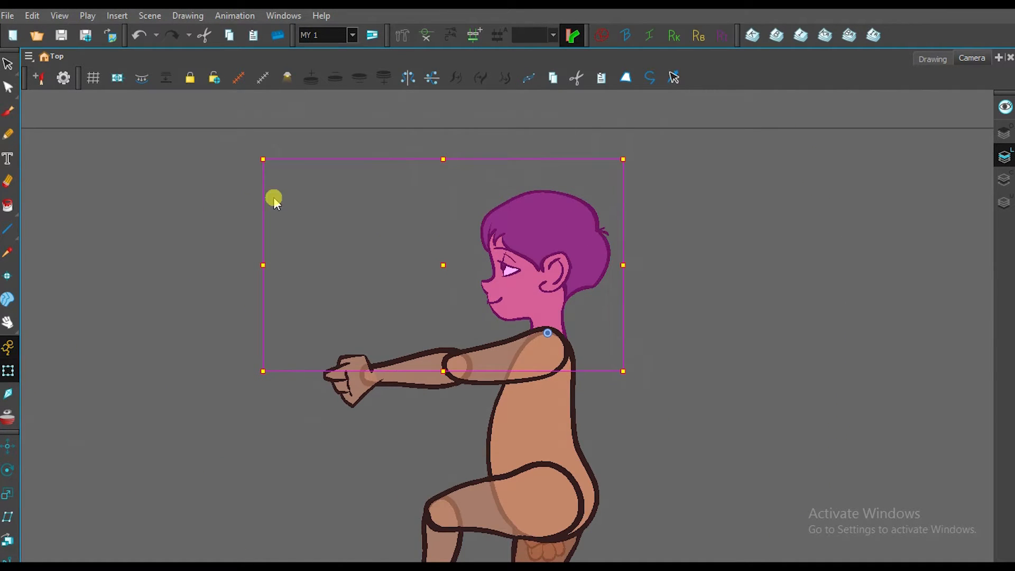
Test-tilt the head backward around its neck pivot and leave the full-screen view.
left_click_drag(252, 159, 348, 86)
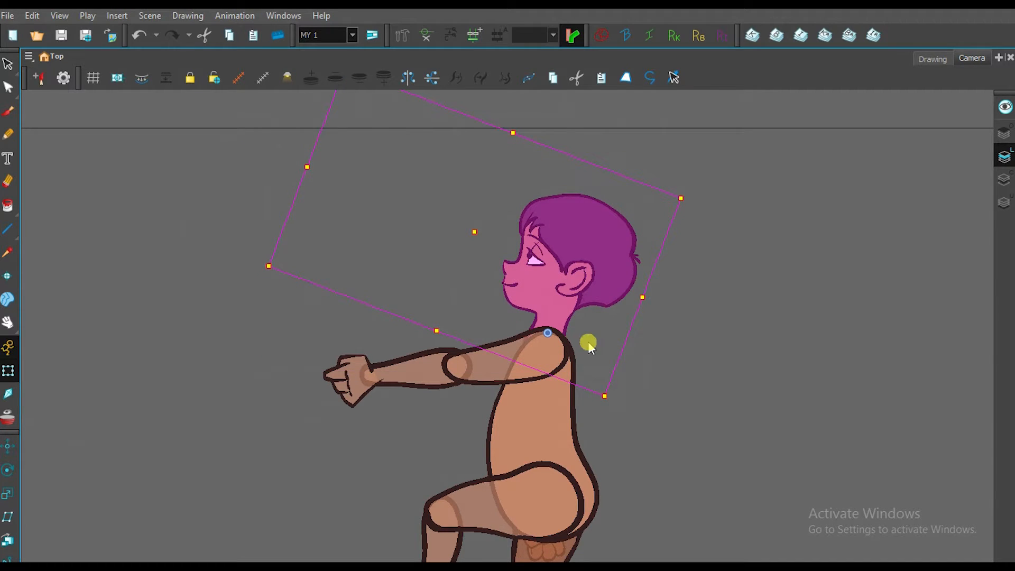
left_click_drag(564, 434, 517, 320)
key("ctrl+f")
scroll(534, 296, "down", 4)
Test-rotate the whole upper body backward around the hip using Body-Peg instead of the Body layer.
left_click(591, 281)
left_click_drag(594, 281, 567, 262)
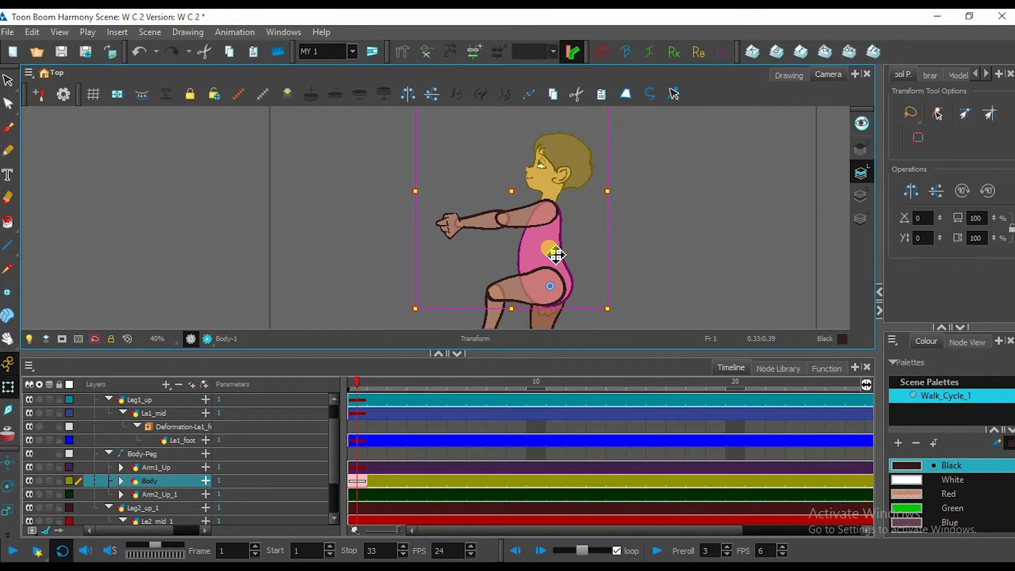
scroll(545, 233, "down", 2)
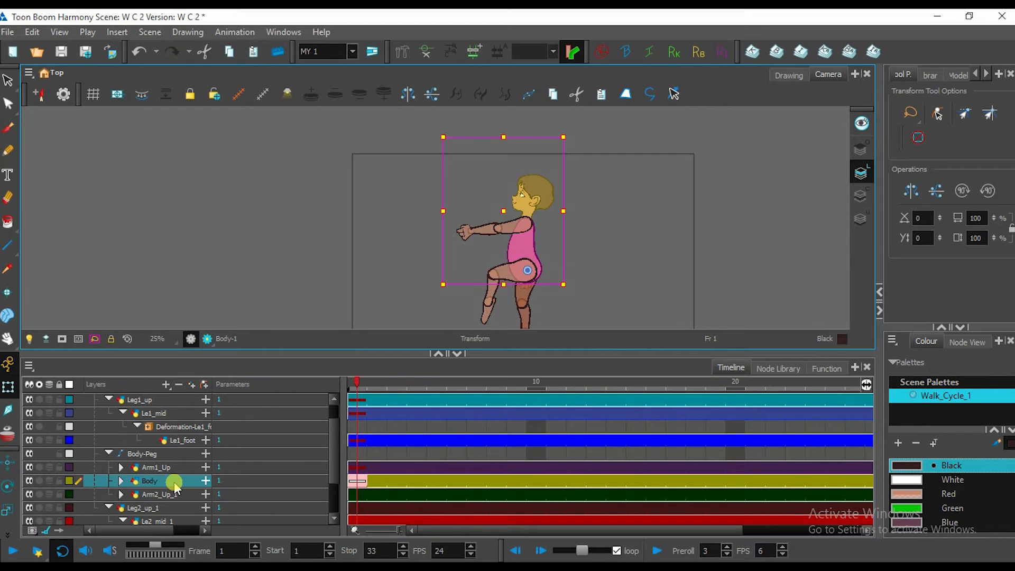
left_click(158, 454)
left_click_drag(575, 134, 635, 195)
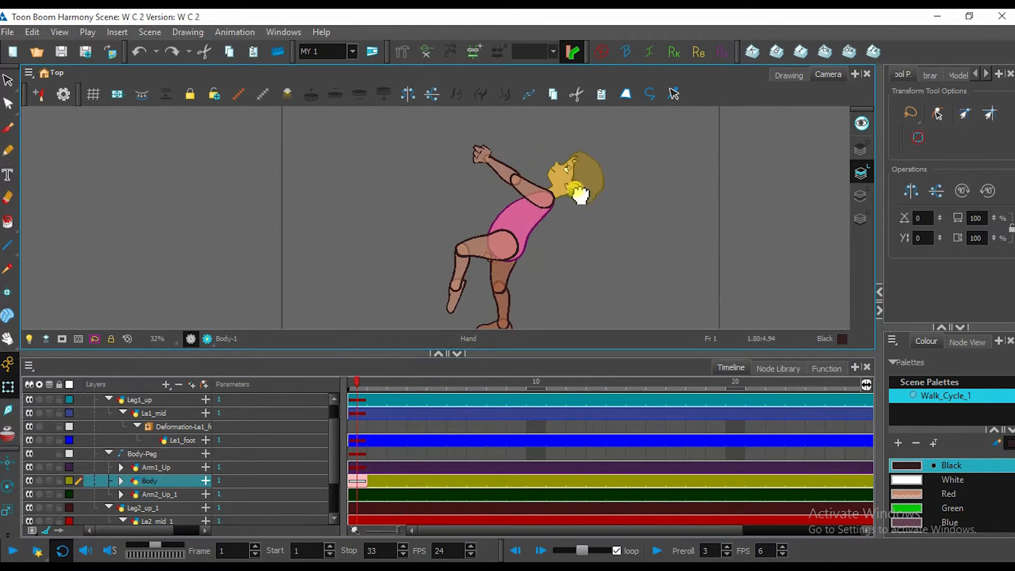
left_click(664, 204)
Bend the near forearm upward at the elbow and examine the resulting test pose in full screen.
left_click(499, 170)
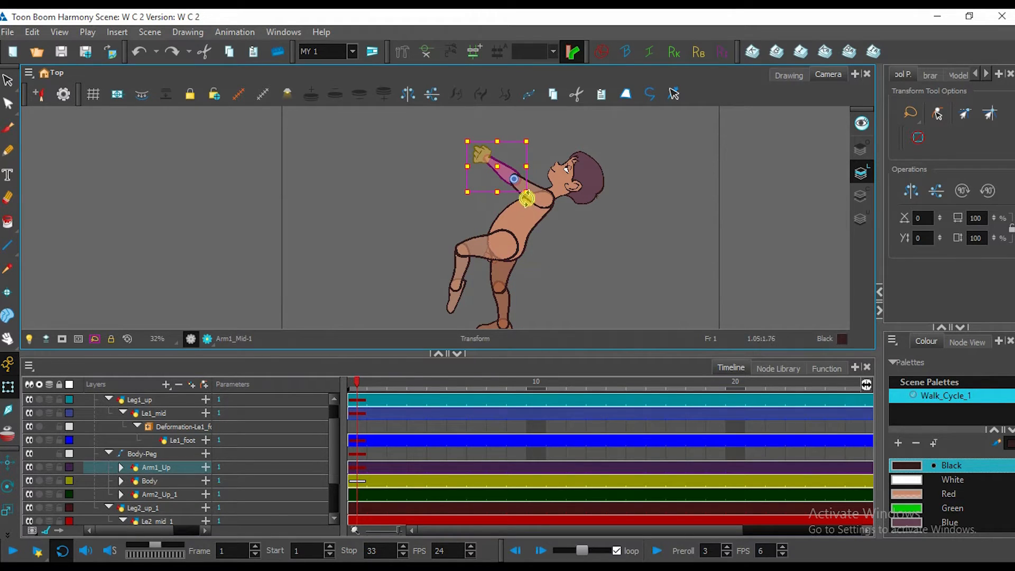
left_click_drag(532, 202, 490, 195)
left_click(627, 267)
key("ctrl+f")
left_click_drag(648, 365, 590, 308)
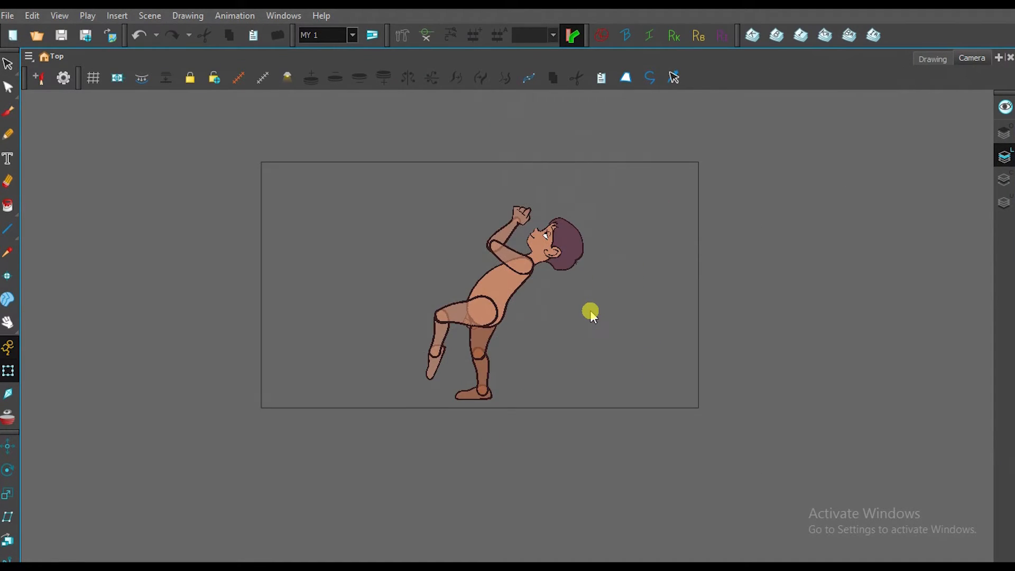
scroll(592, 312, "up", 2)
left_click_drag(601, 342, 632, 346)
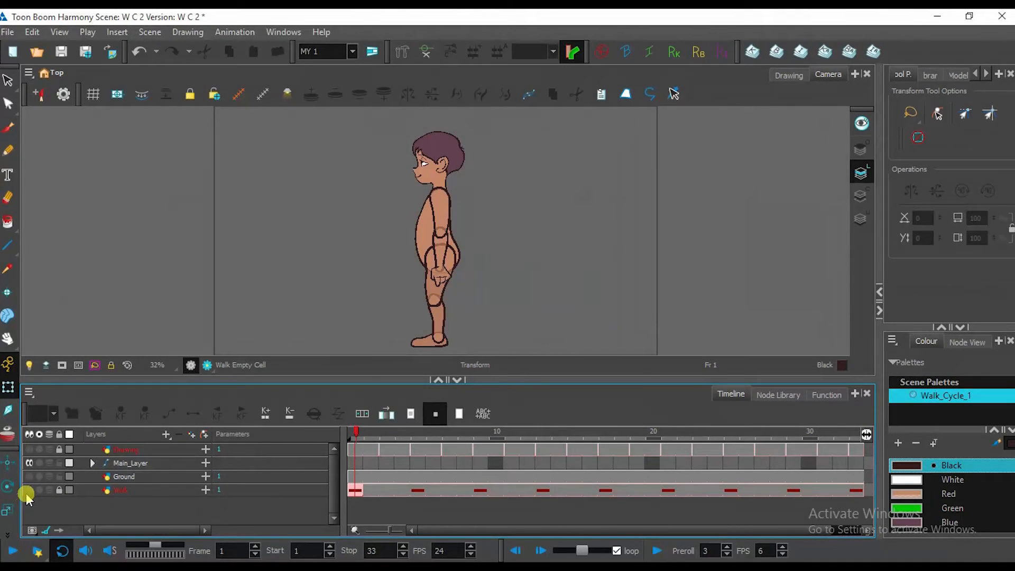
Show the Walk reference layer, then scrub and play through its walk-cycle poses behind the character.
left_click(27, 492)
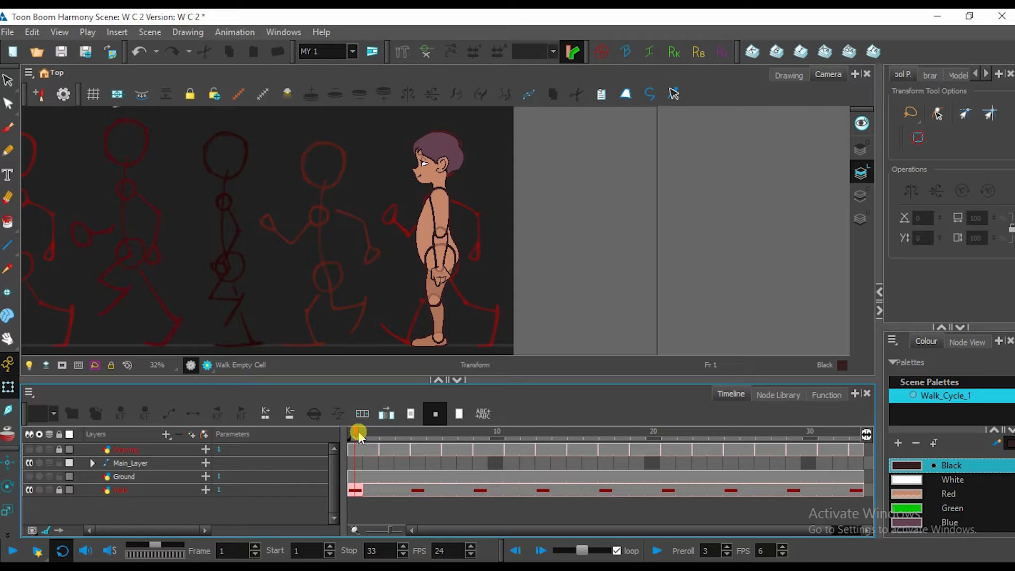
left_click_drag(358, 433, 257, 465)
left_click(14, 552)
left_click(14, 551)
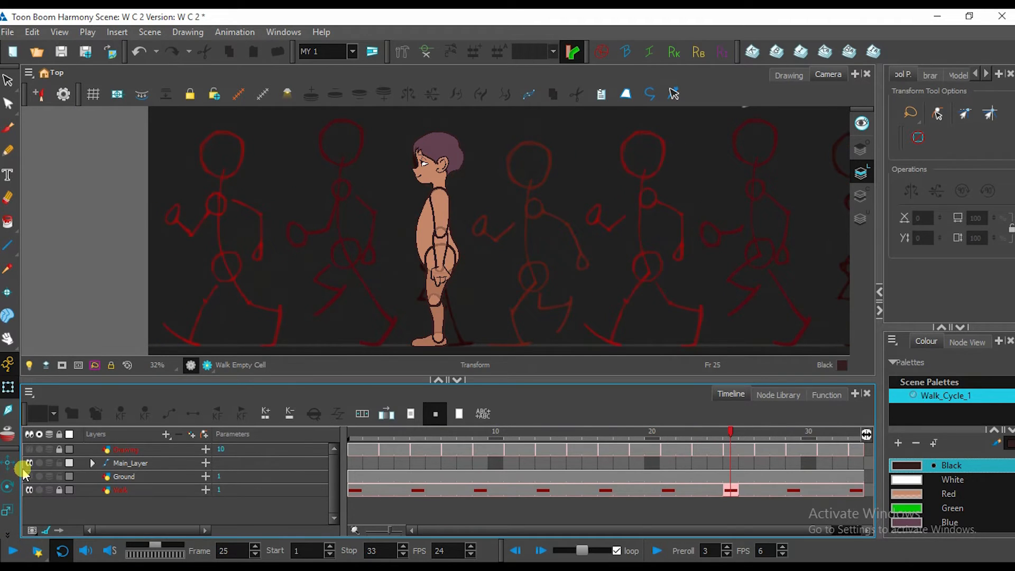
left_click(16, 551)
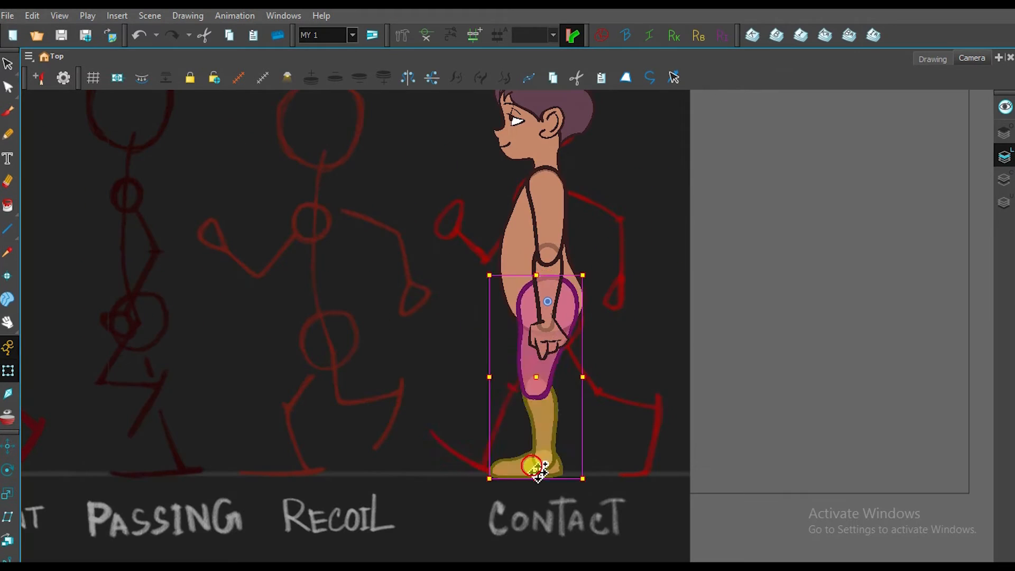
Swing the near leg forward and the far leg back, adjusting thighs, shins and feet to the Contact reference pose.
mouse_move(535, 467)
left_mouse_down()
mouse_move(512, 474)
mouse_move(523, 480)
left_mouse_up()
left_click(458, 487)
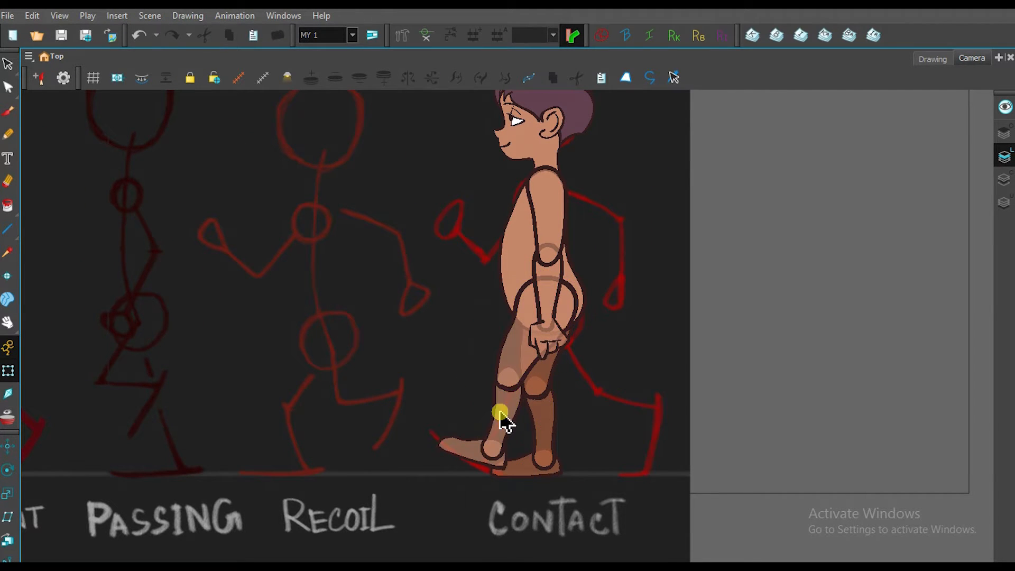
left_click(515, 391)
left_click_drag(589, 485, 564, 484)
left_click(414, 510)
left_click(508, 420)
left_click_drag(537, 480, 568, 486)
left_click(467, 483)
left_click(511, 365)
left_click_drag(584, 484, 615, 493)
left_click(635, 423)
Pose the arms for Contact, with the far arm bent forward and the near arm swung back.
left_click_drag(498, 226, 523, 307)
left_click_drag(596, 449, 632, 418)
left_click(667, 307)
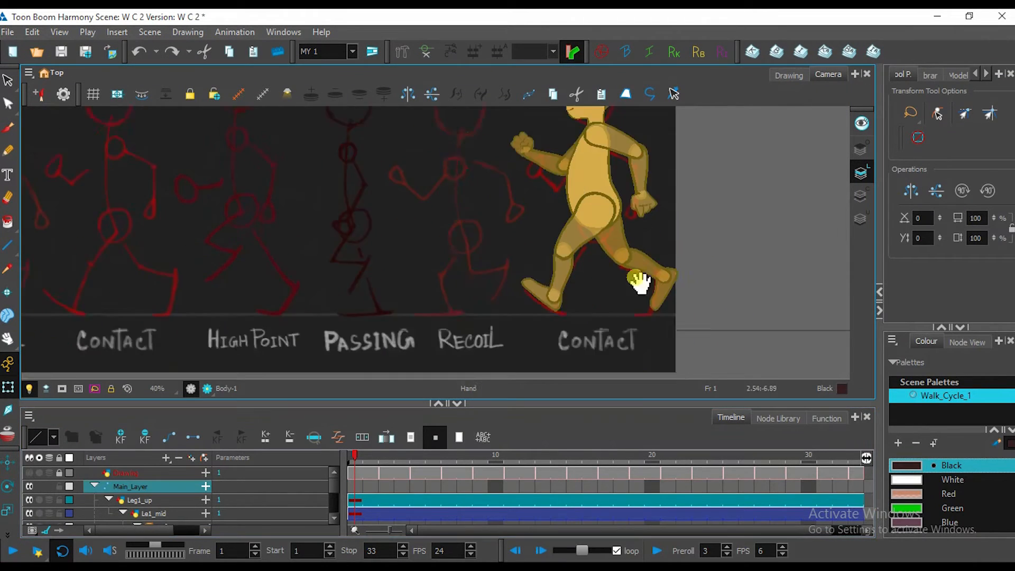
Bend the trailing foot's toe toward the ground with its deformation controls and adjust the leading foot.
scroll(641, 283, "up", 3)
left_click(472, 350)
scroll(472, 351, "down", 2)
left_click(664, 245)
left_click_drag(664, 245, 729, 335)
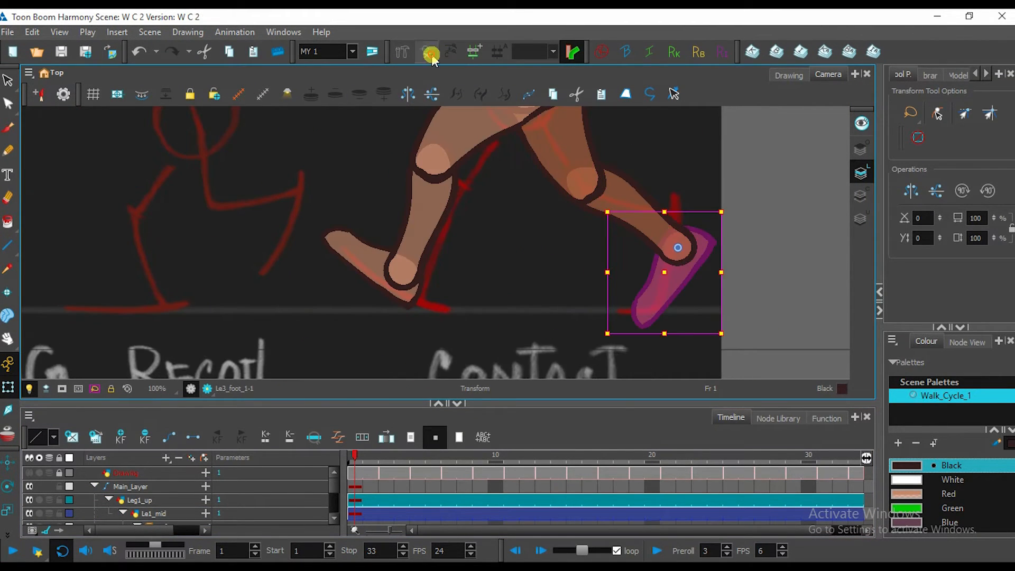
left_click(431, 53)
left_click_drag(668, 283, 679, 324)
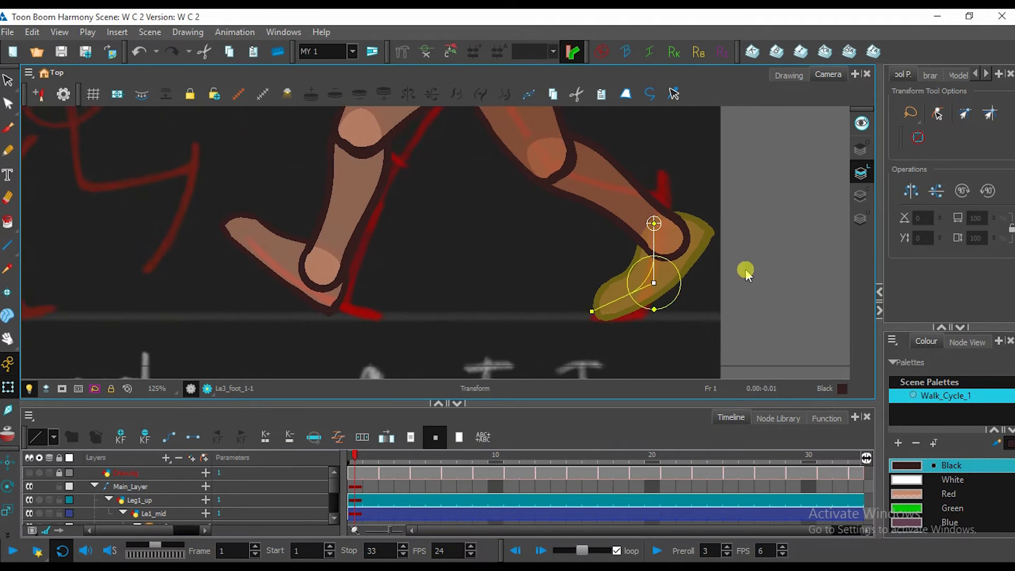
left_click(281, 258)
left_click_drag(281, 259, 348, 292)
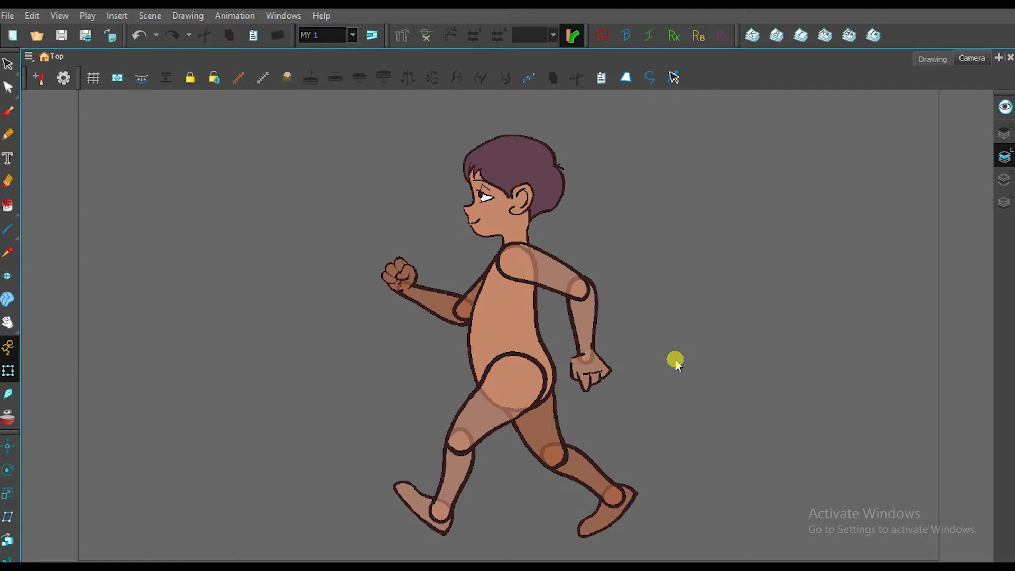
left_click(503, 396)
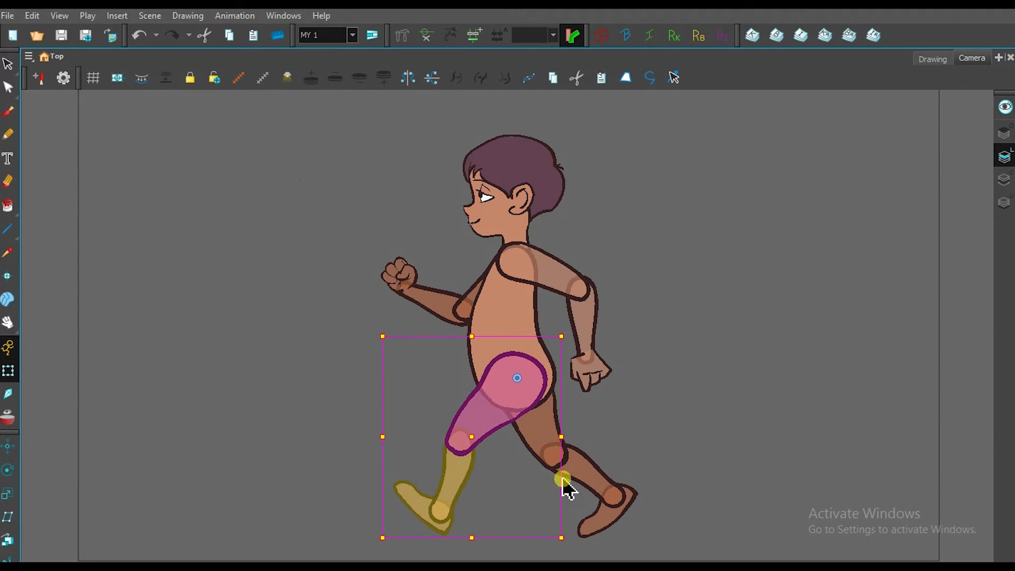
left_click(674, 372)
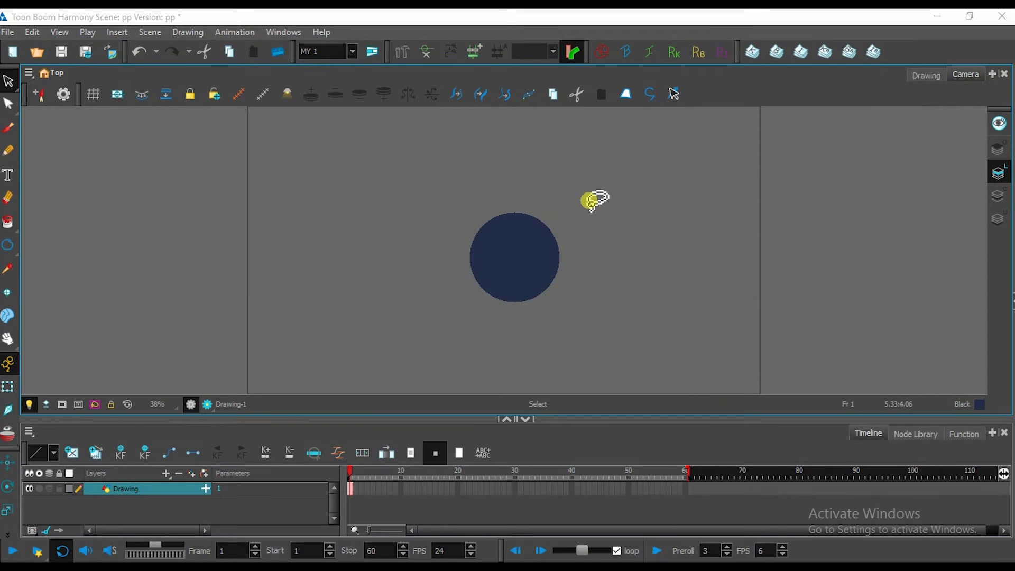
Move the blue circle with the Transform tool to the left side of the camera frame at frame 1.
left_click(482, 272)
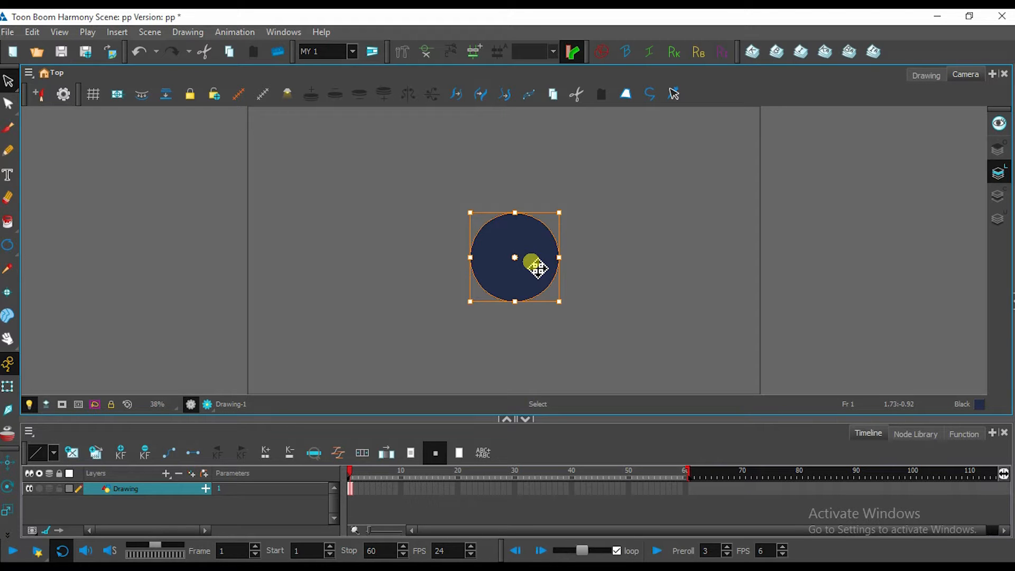
left_click(7, 386)
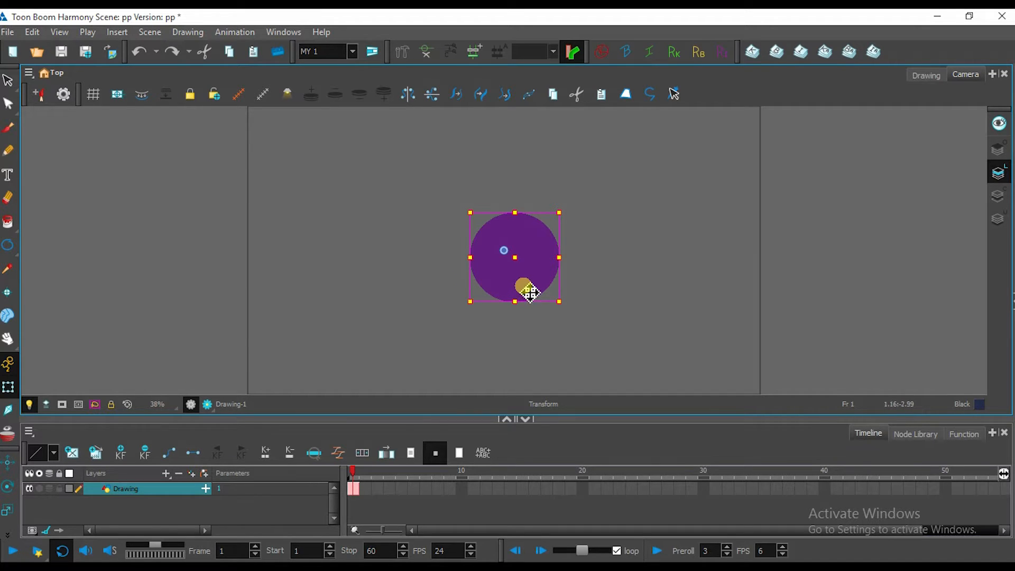
left_click_drag(529, 290, 328, 280)
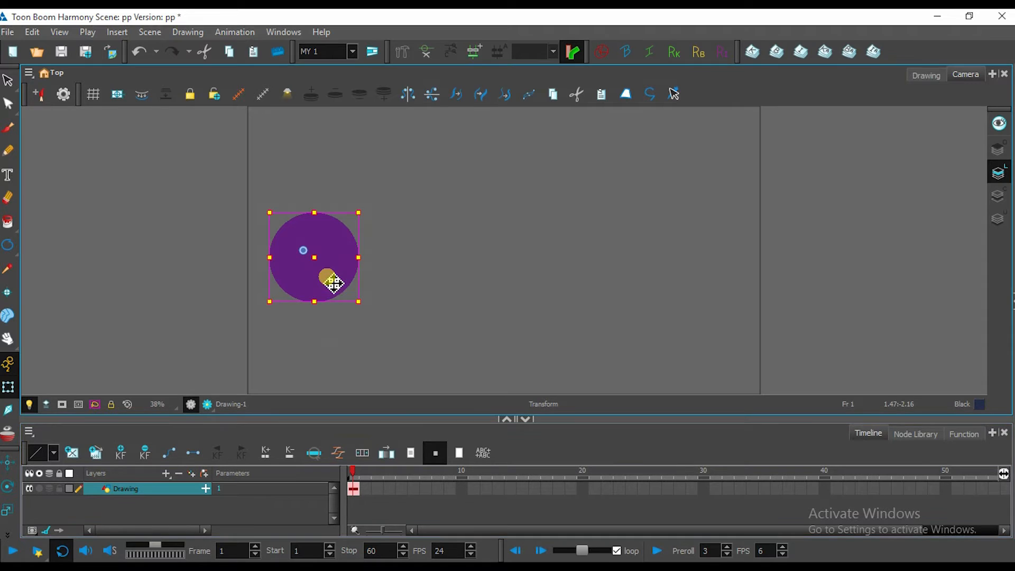
Extend the circle drawing's exposure to frame 30 and move the circle to the right side of the camera frame there.
left_click(703, 486)
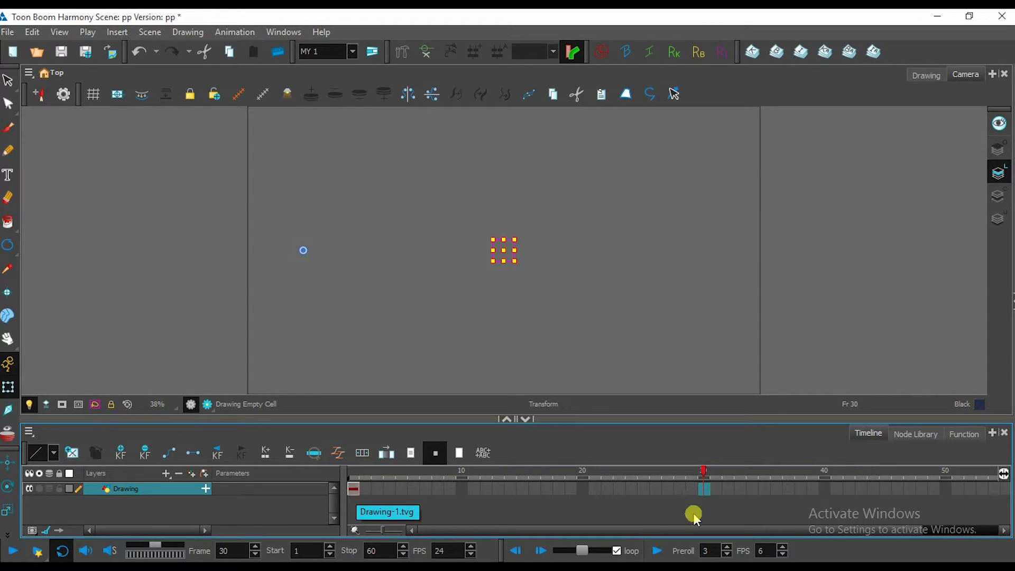
left_click(703, 487)
key("F5")
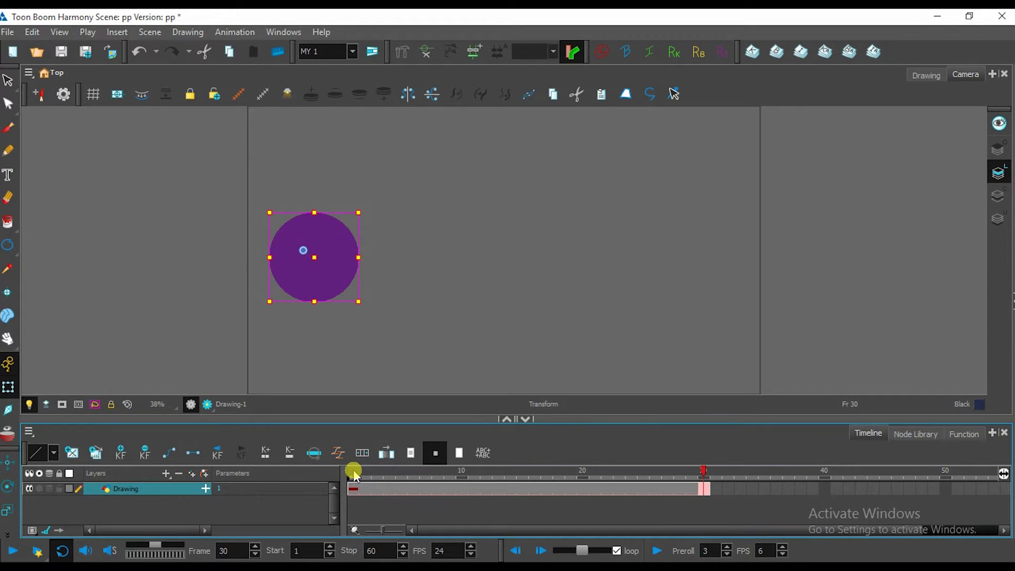
left_click_drag(321, 281, 712, 303)
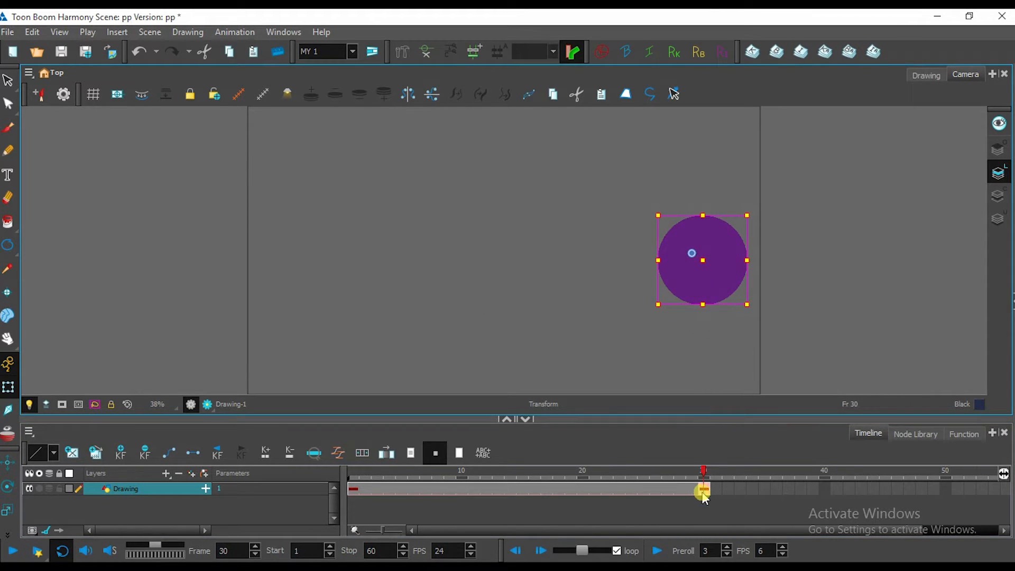
left_click(704, 515)
left_click(705, 488)
left_click(705, 477)
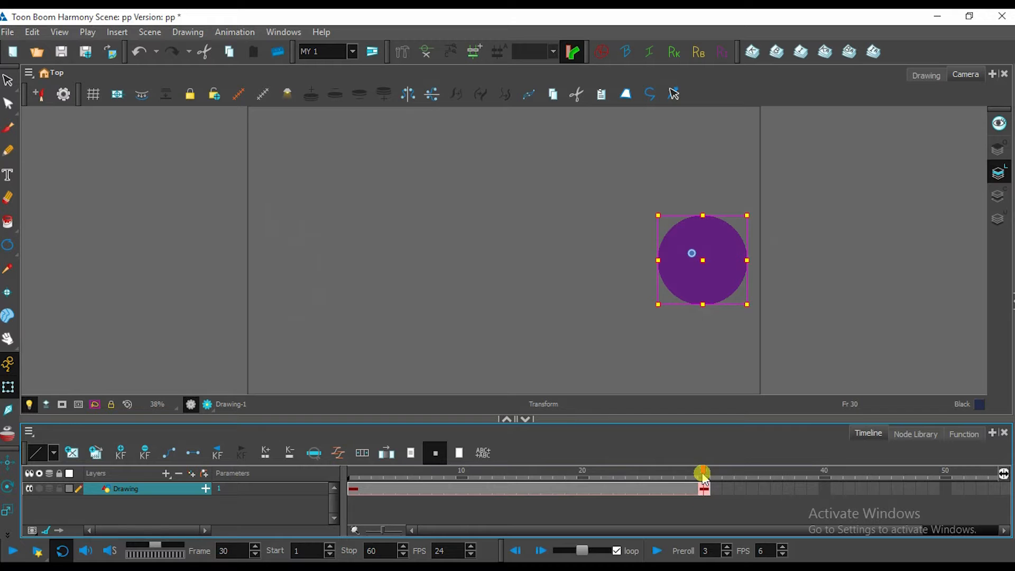
Turn the circle's keyframes from frame 1 to 30 into motion keyframes so its movement is interpolated.
mouse_move(698, 478)
left_mouse_down()
mouse_move(347, 465)
mouse_move(691, 452)
mouse_move(702, 455)
mouse_move(661, 469)
mouse_move(703, 468)
left_mouse_up()
left_click(351, 490)
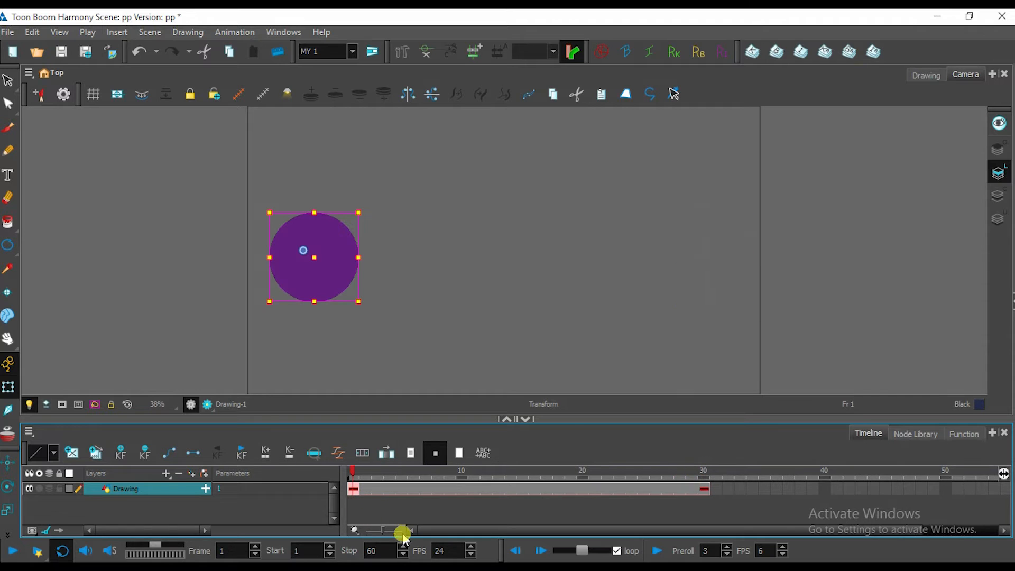
mouse_move(365, 505)
left_mouse_down()
mouse_move(691, 502)
mouse_move(703, 489)
left_mouse_up()
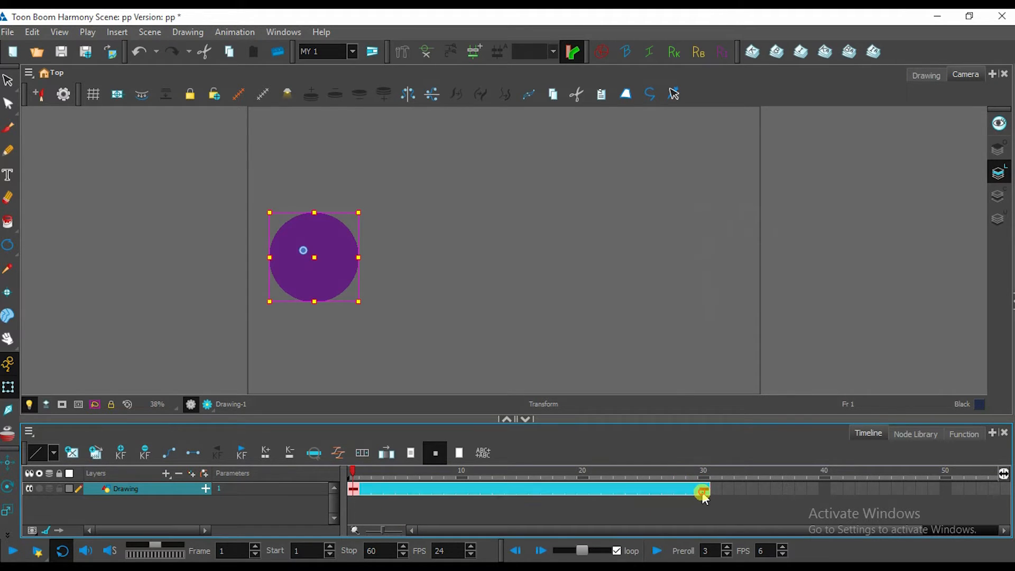
left_click(168, 453)
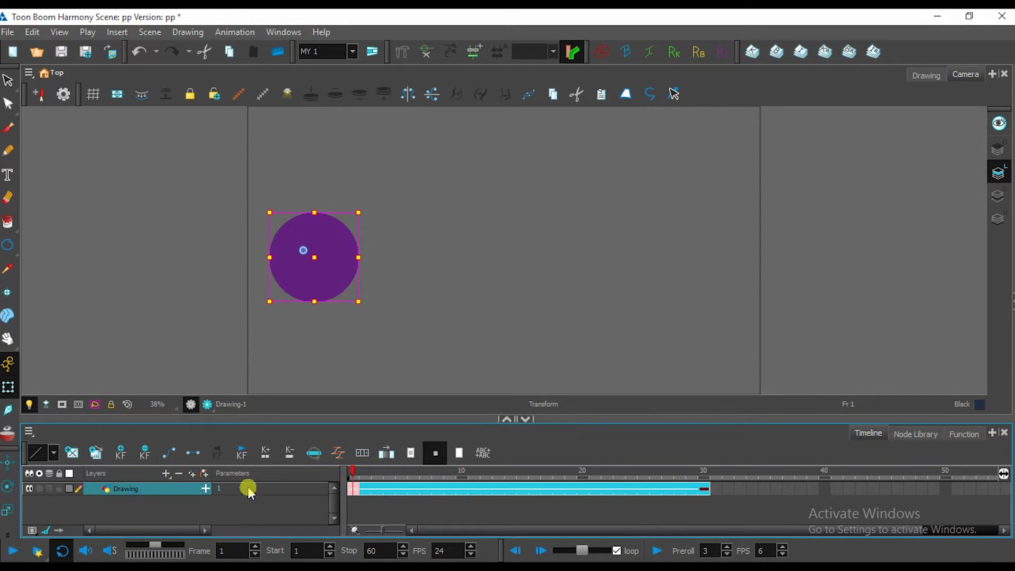
Set the playback end to frame 30 and play the circle's movement in a loop.
left_click(11, 554)
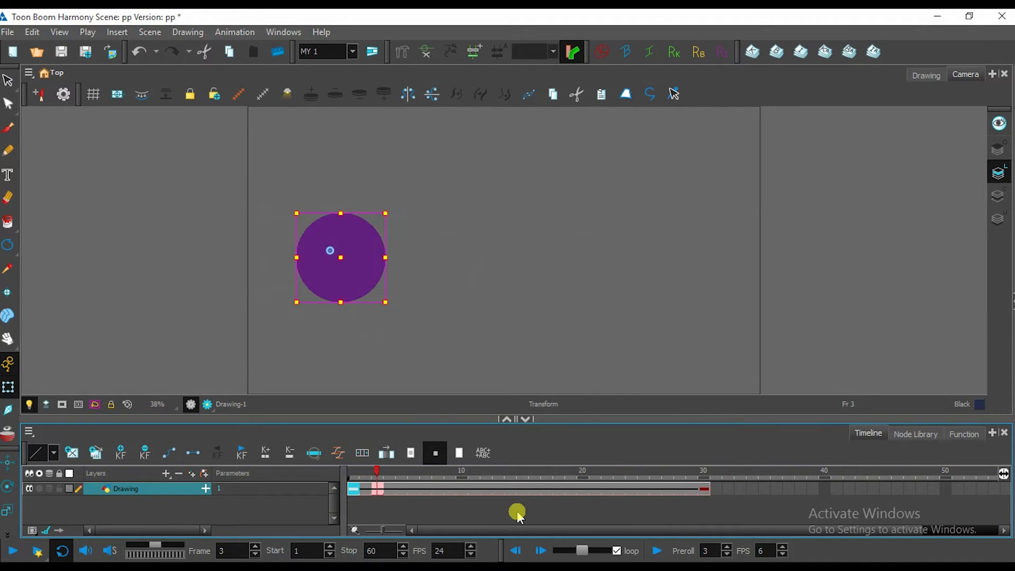
left_click(12, 552)
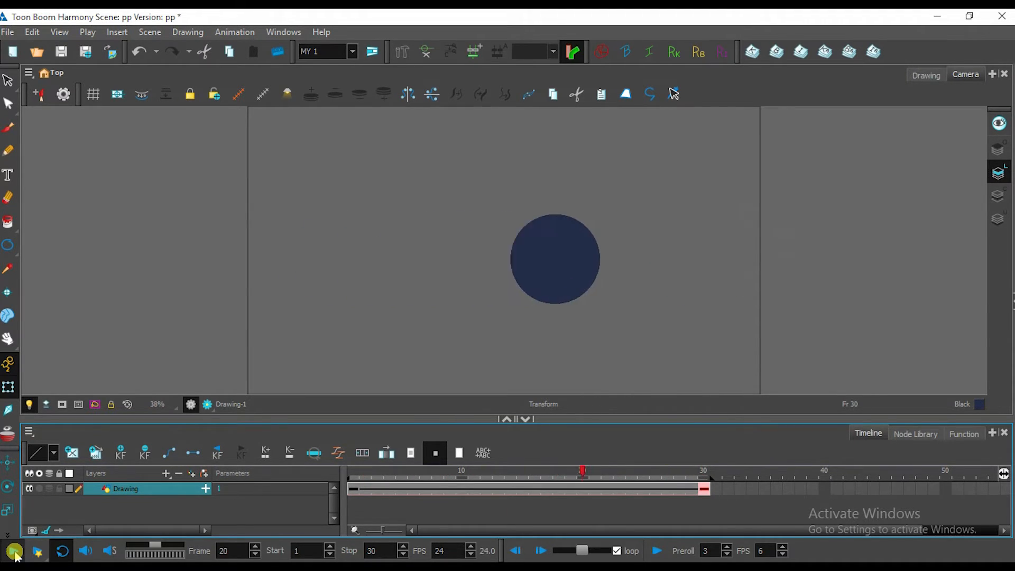
left_click(14, 553)
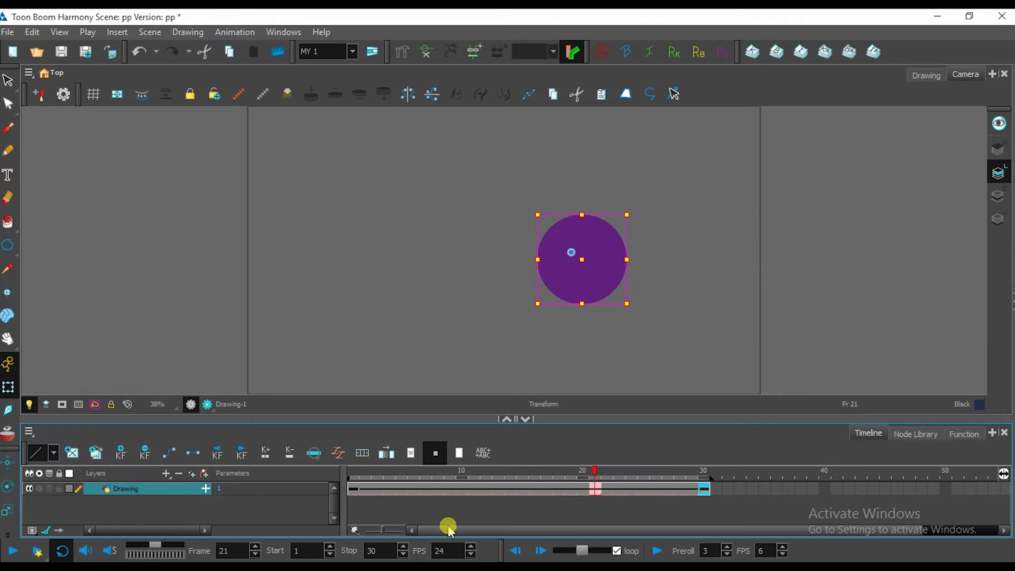
left_click(357, 489)
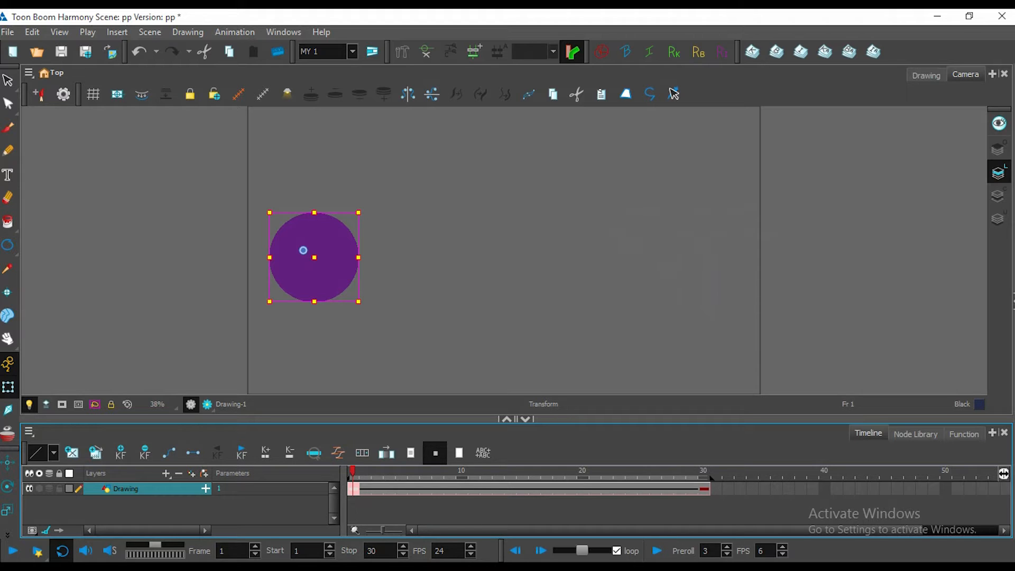
left_click(13, 551)
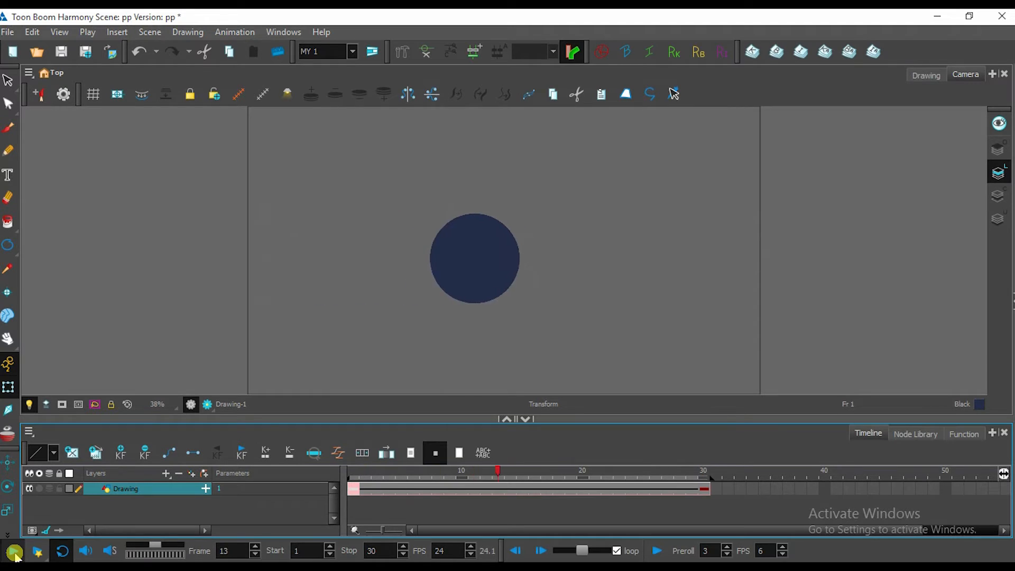
left_click(14, 551)
left_click(14, 551)
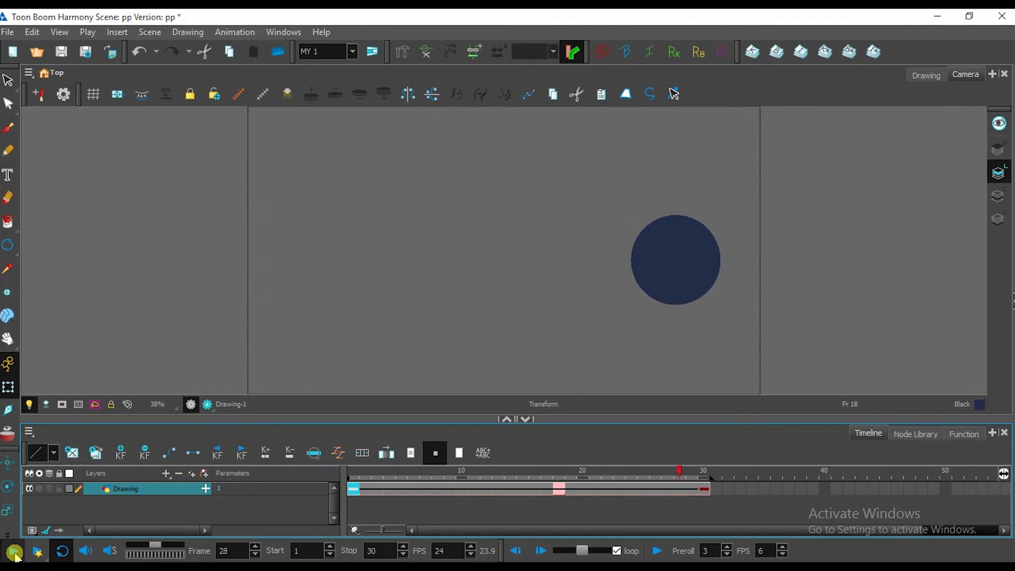
left_click(14, 551)
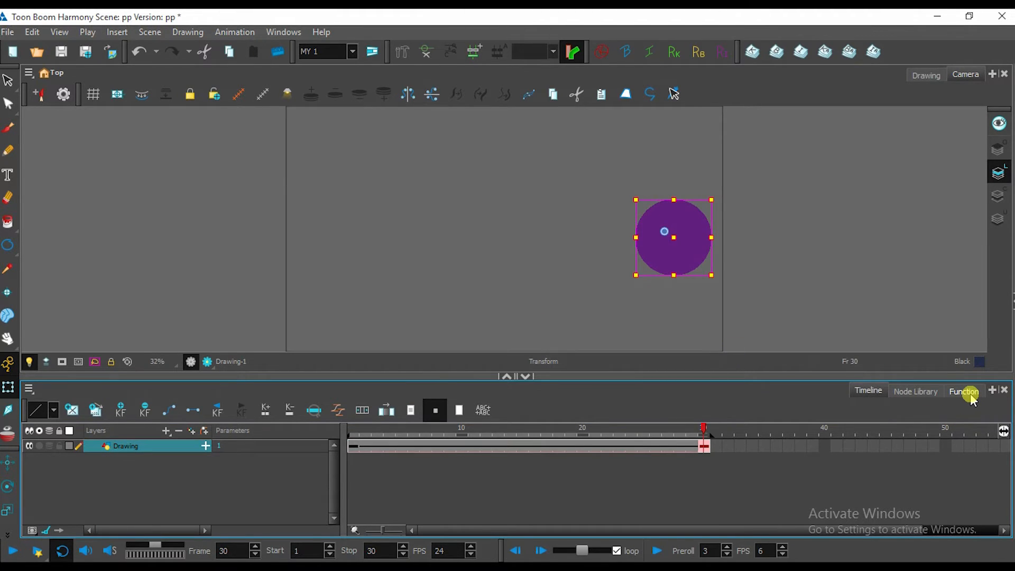
Display the circle's function curves in an enlarged Function view and show only the Pos_x curve.
left_click(965, 391)
scroll(575, 494, "down", 2)
left_click_drag(634, 376, 632, 313)
scroll(619, 453, "up", 3)
left_click_drag(507, 435, 514, 487)
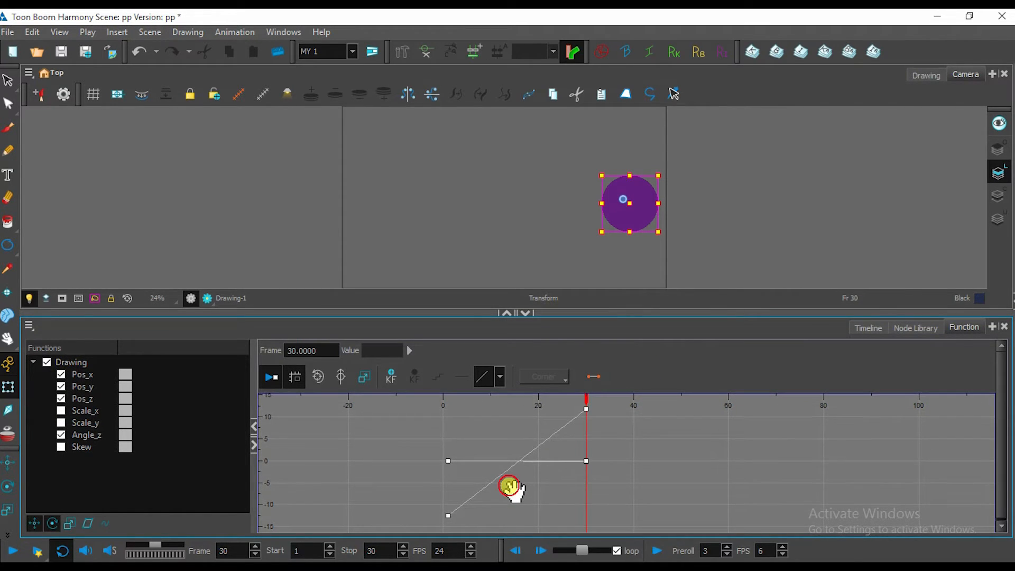
scroll(509, 486, "up", 5)
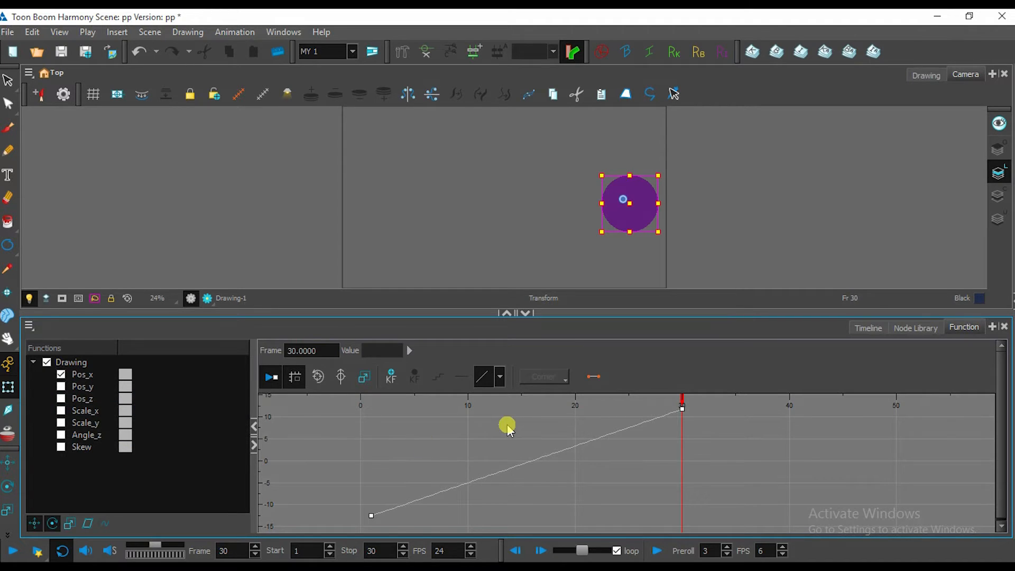
Shape the Pos_x curve into an S by pulling the handles at frames 1 and 30 horizontally toward the middle.
scroll(491, 440, "down", 1)
left_click_drag(359, 457, 429, 536)
left_click_drag(632, 403, 693, 459)
left_click_drag(367, 478, 435, 554)
scroll(665, 497, "up", 2)
scroll(661, 484, "down", 4)
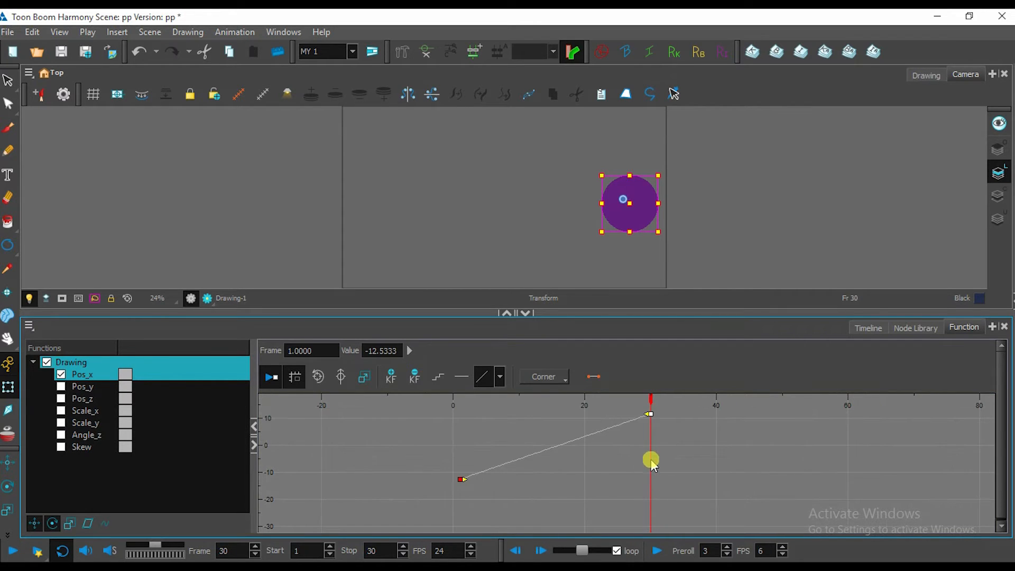
scroll(637, 460, "up", 1)
left_click_drag(644, 429, 468, 425)
left_click(427, 506)
left_click_drag(439, 503, 523, 508)
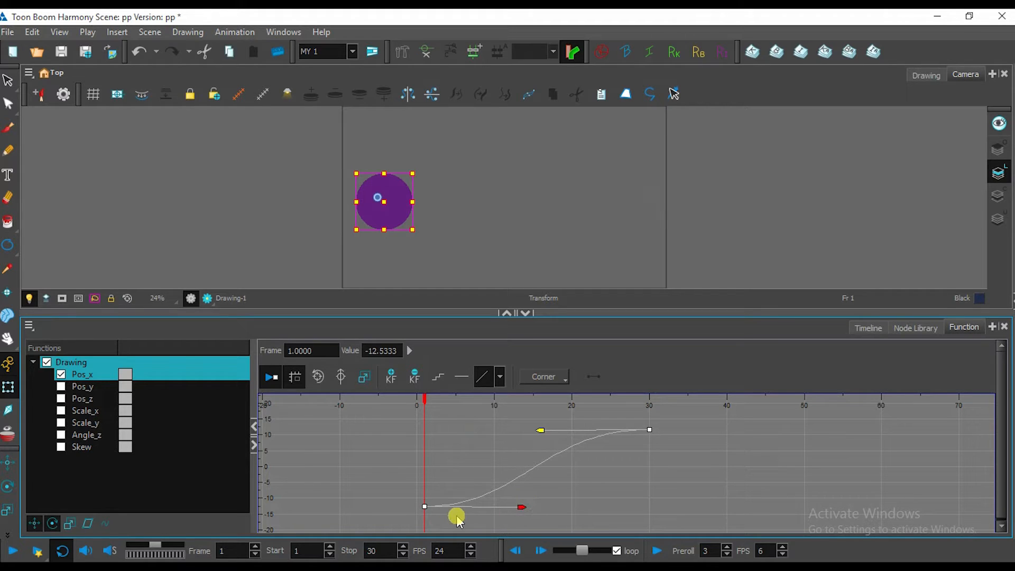
Select both Pos_x keyframes and compare the S-shaped ease presets, finishing with the medium-strength ease-in/ease-out.
scroll(431, 513, "up", 1)
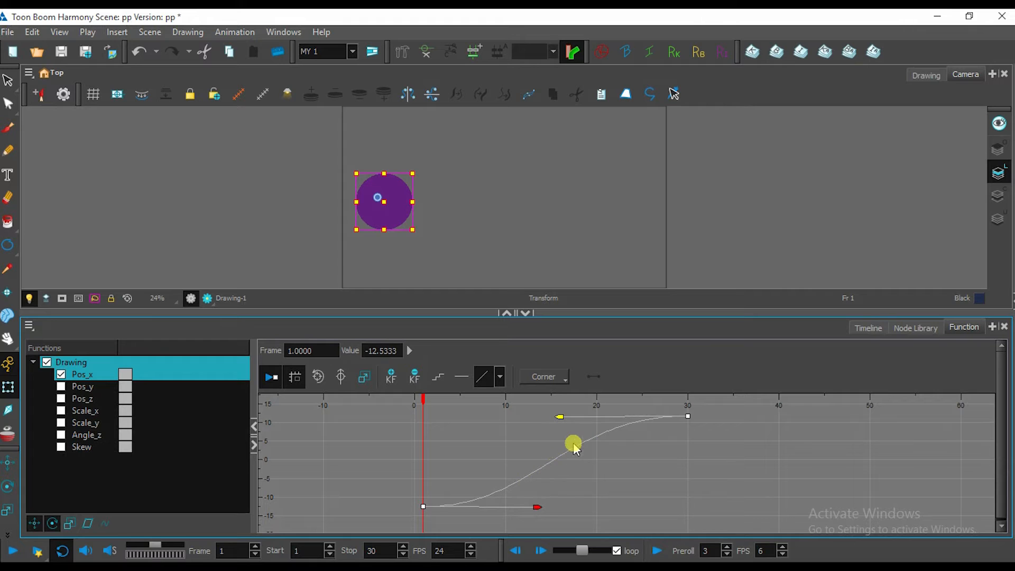
mouse_move(629, 430)
left_mouse_down()
mouse_move(649, 414)
mouse_move(630, 411)
mouse_move(667, 418)
mouse_move(420, 546)
mouse_move(383, 525)
left_mouse_up()
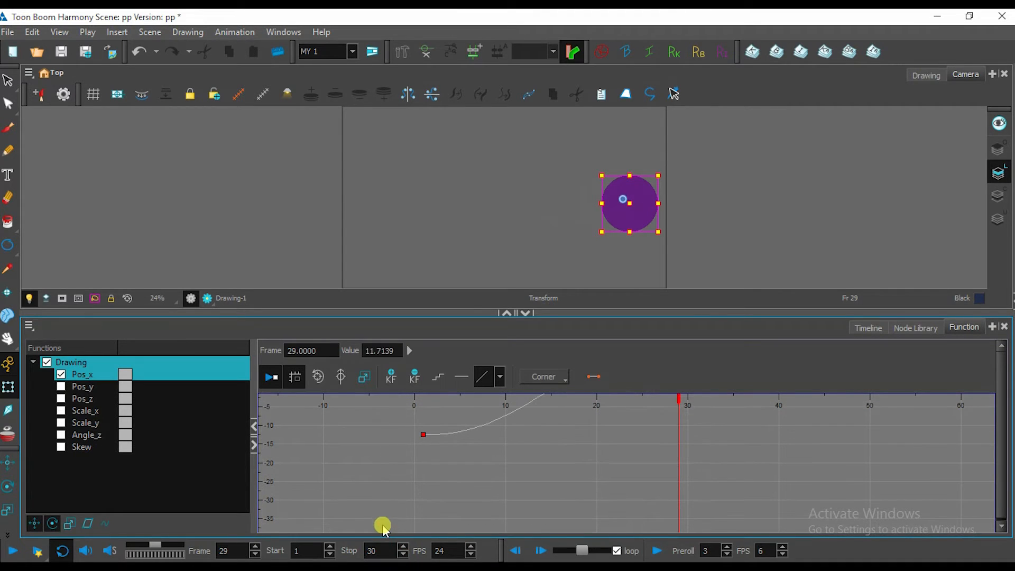
left_click_drag(551, 423, 548, 495)
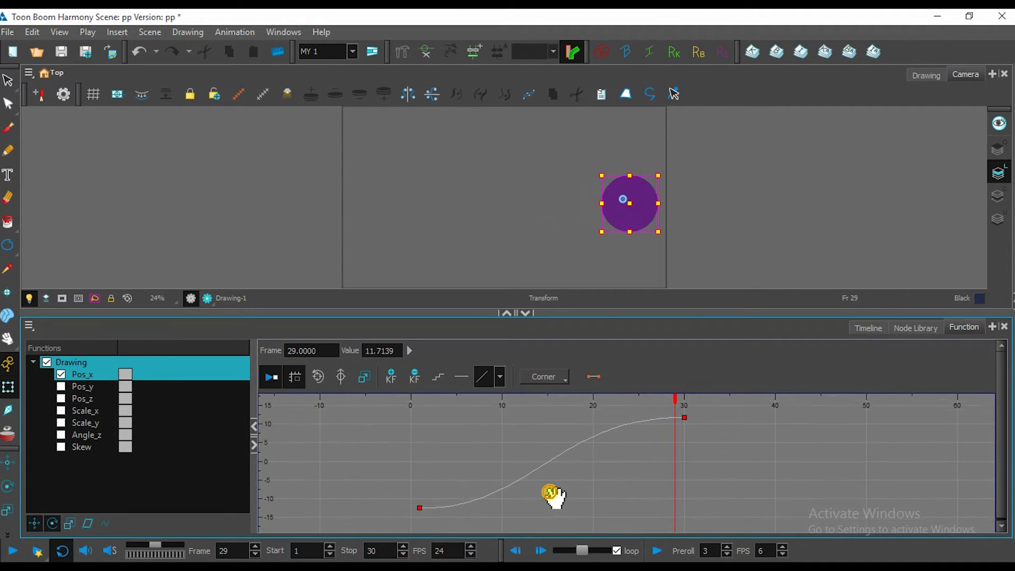
left_click(500, 377)
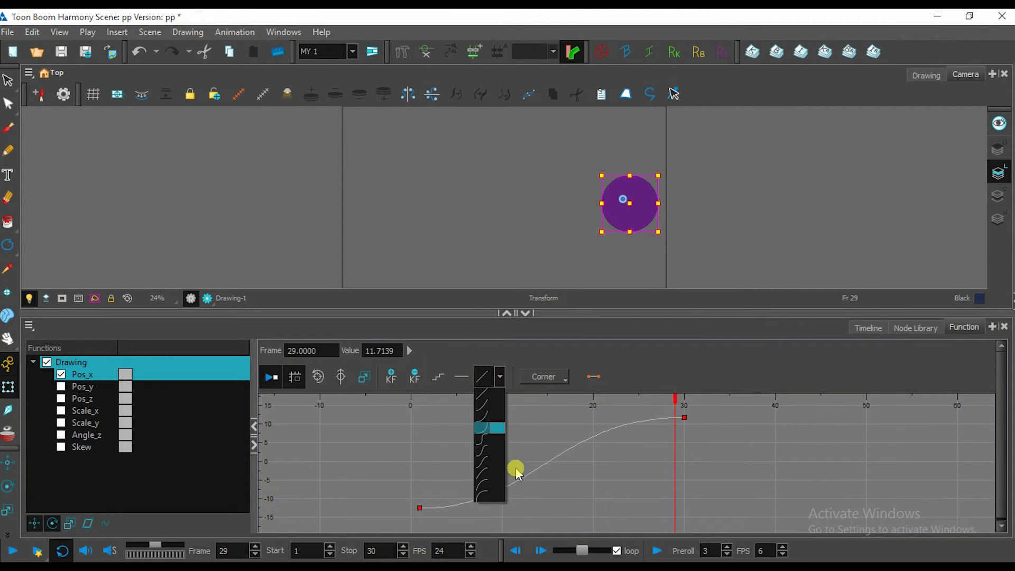
left_click(488, 446)
left_click(499, 377)
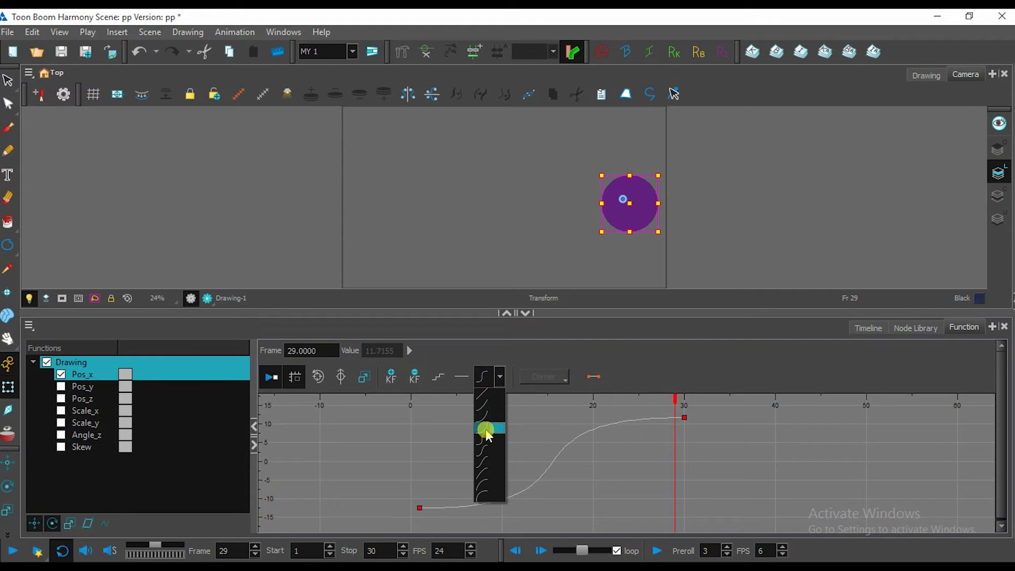
left_click(485, 461)
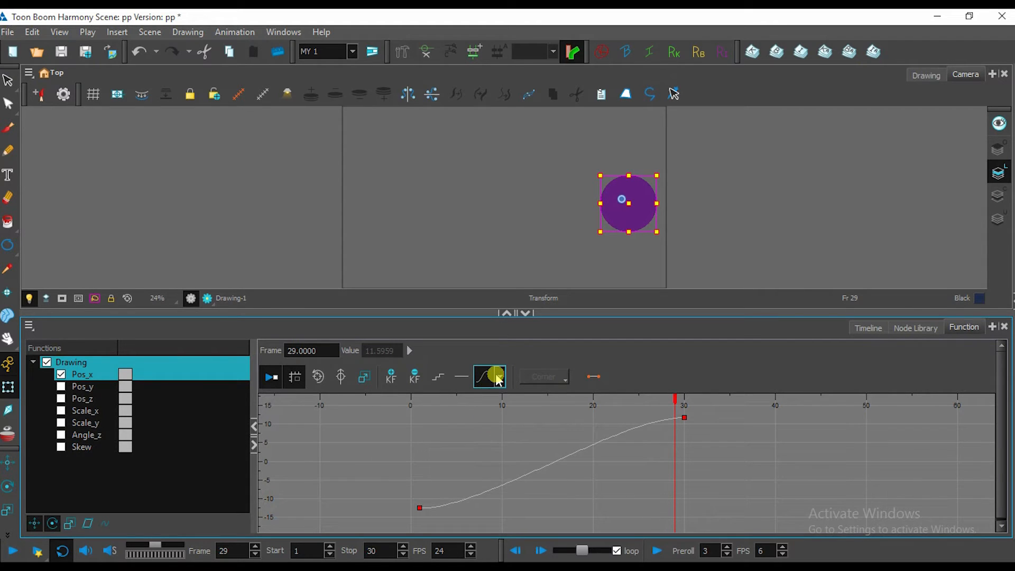
left_click(495, 375)
left_click(486, 453)
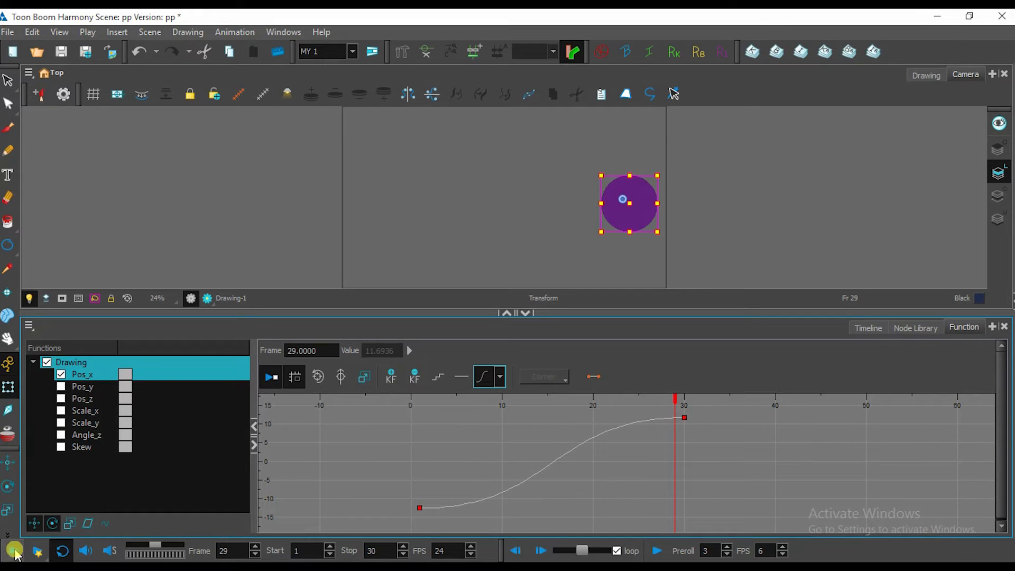
Play the circle's movement in a loop to check the easing, and stop playback.
left_click(12, 551)
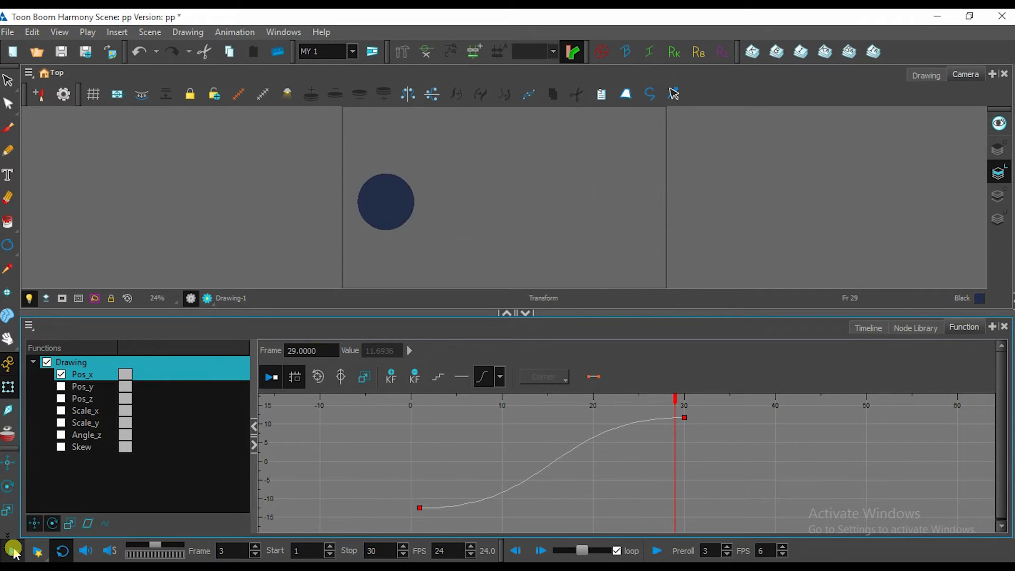
left_click(13, 551)
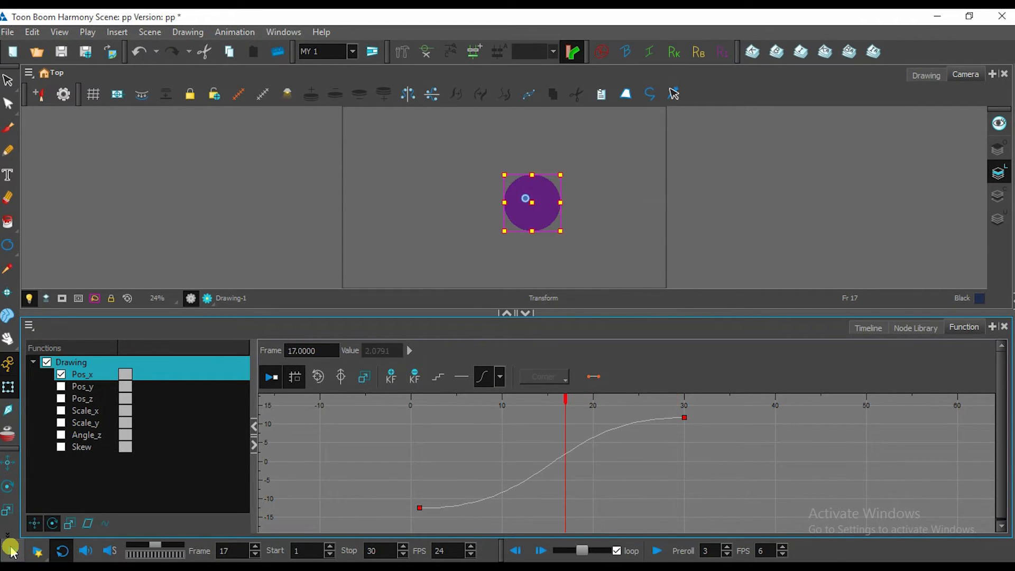
left_click_drag(353, 313, 301, 350)
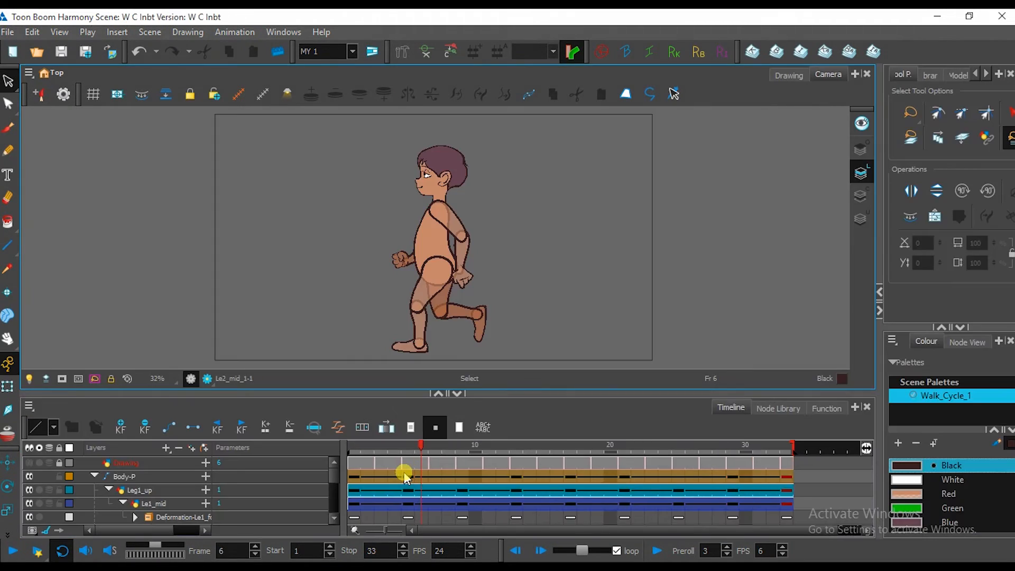
Switch to the walk-cycle scene, play its animation from frame 5, and scrub through the poses to frame 31.
scroll(404, 472, "up", 3)
scroll(404, 472, "down", 2)
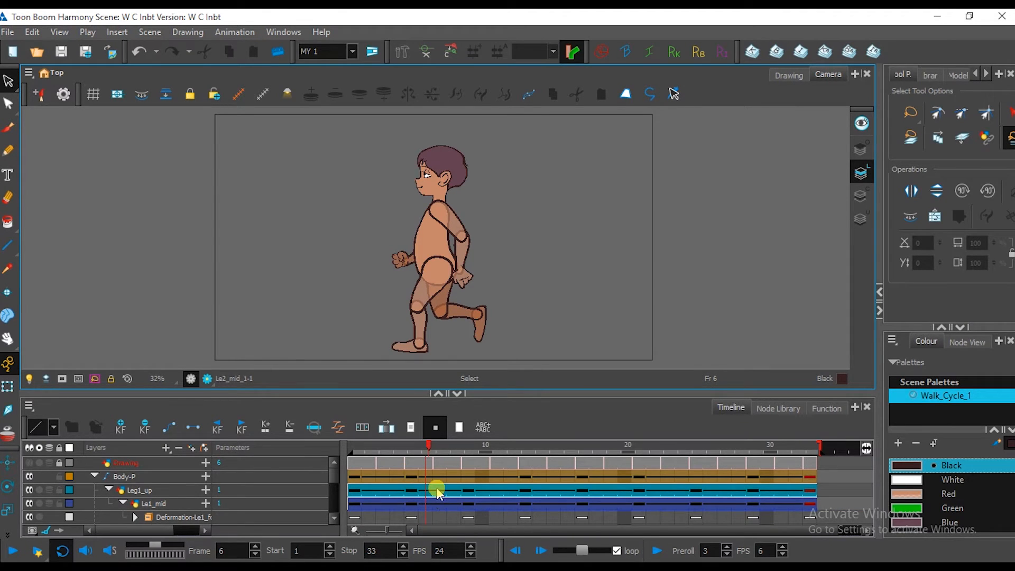
left_click(411, 450)
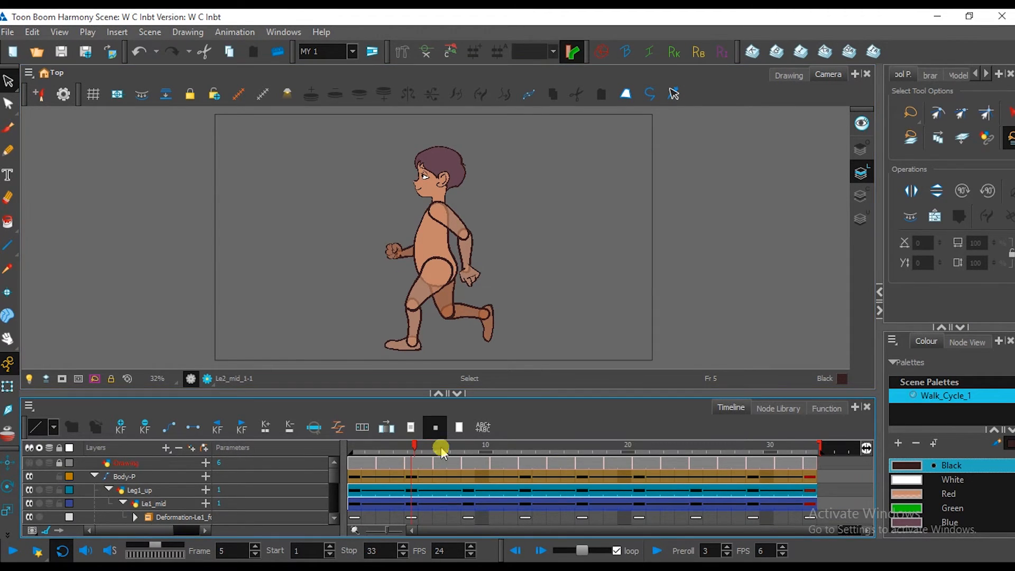
left_click(8, 553)
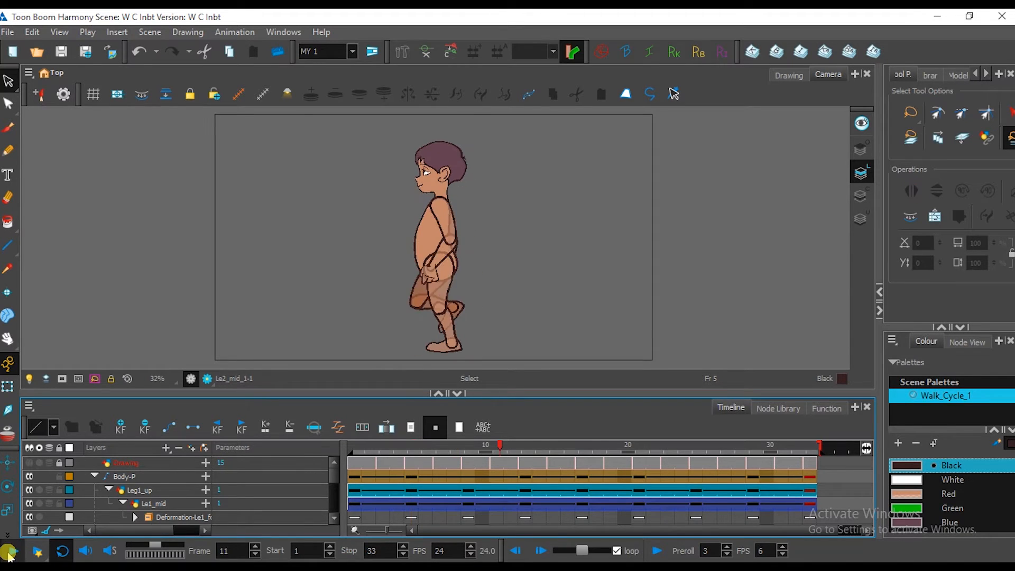
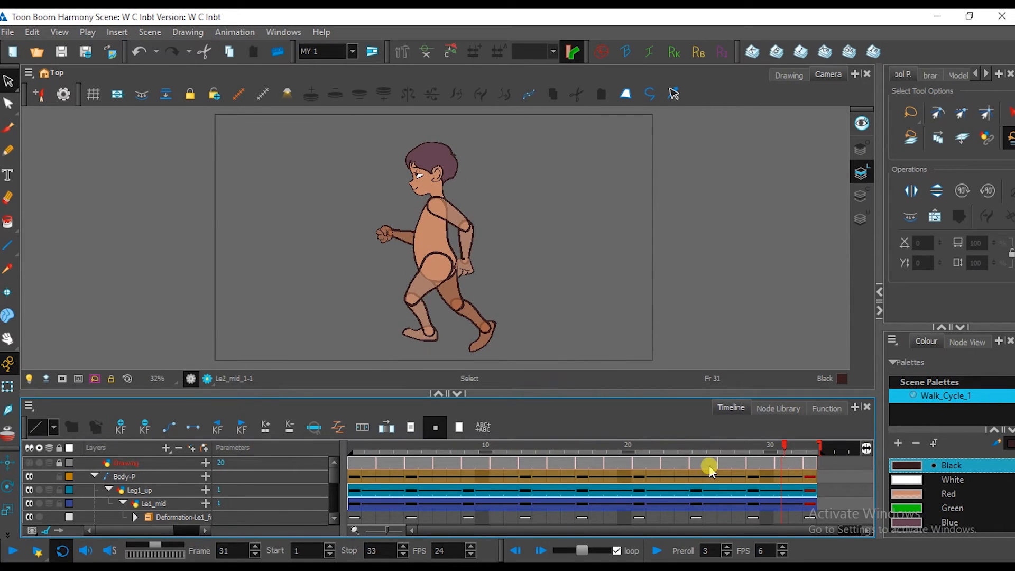
left_click_drag(600, 449, 571, 449)
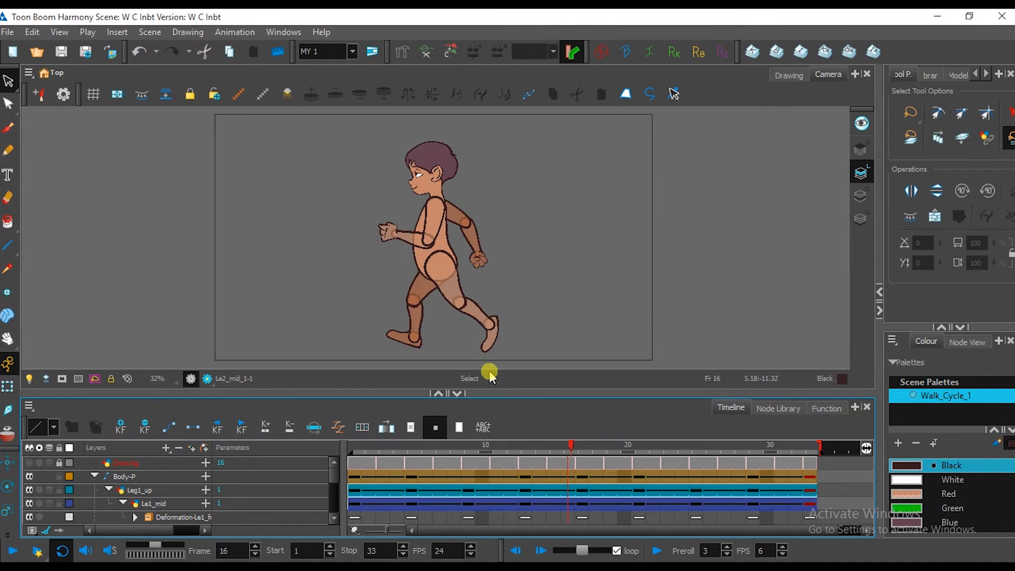
left_click_drag(494, 393, 495, 437)
left_click_drag(574, 496, 684, 490)
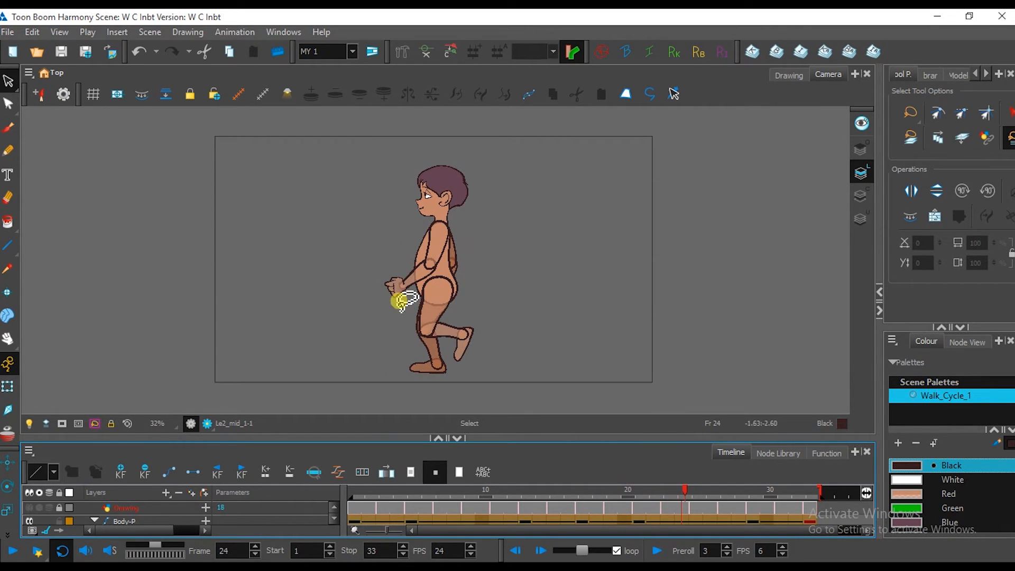
left_click_drag(692, 490, 781, 489)
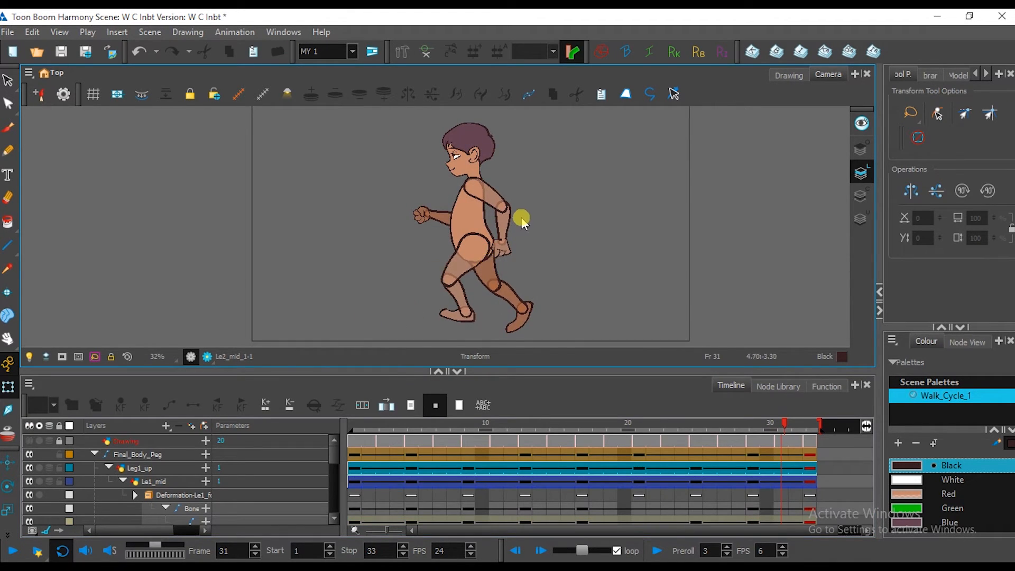
Select the Final_Body_Peg layer and display its curves in the Function view.
scroll(521, 222, "up", 2)
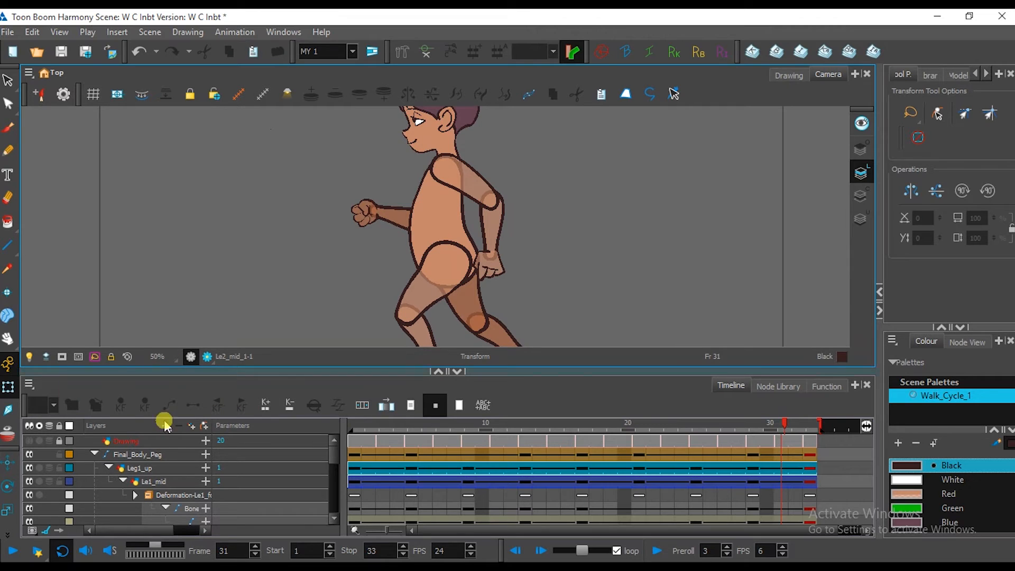
left_click(161, 454)
scroll(465, 274, "down", 2)
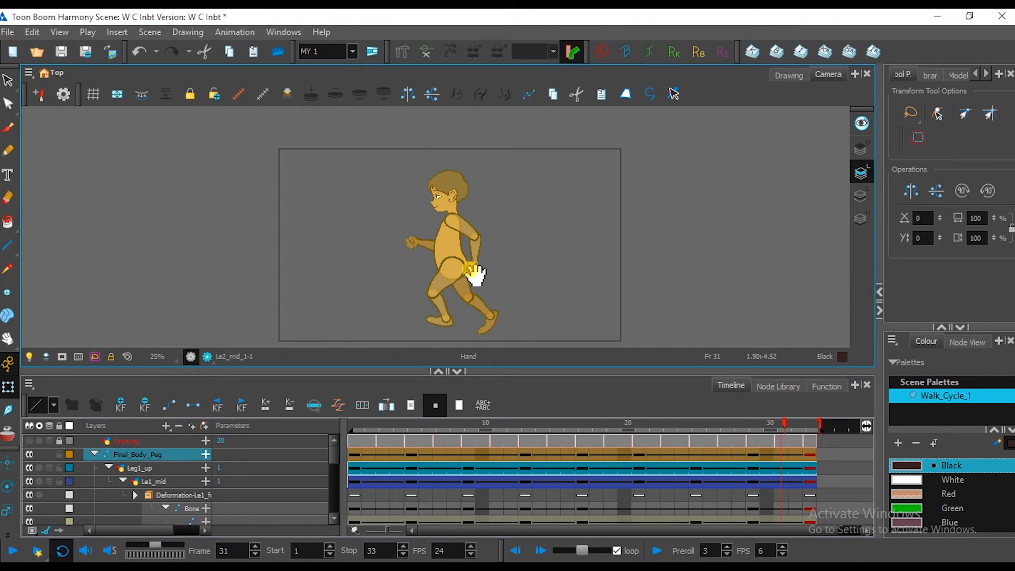
scroll(468, 273, "up", 1)
left_click(826, 387)
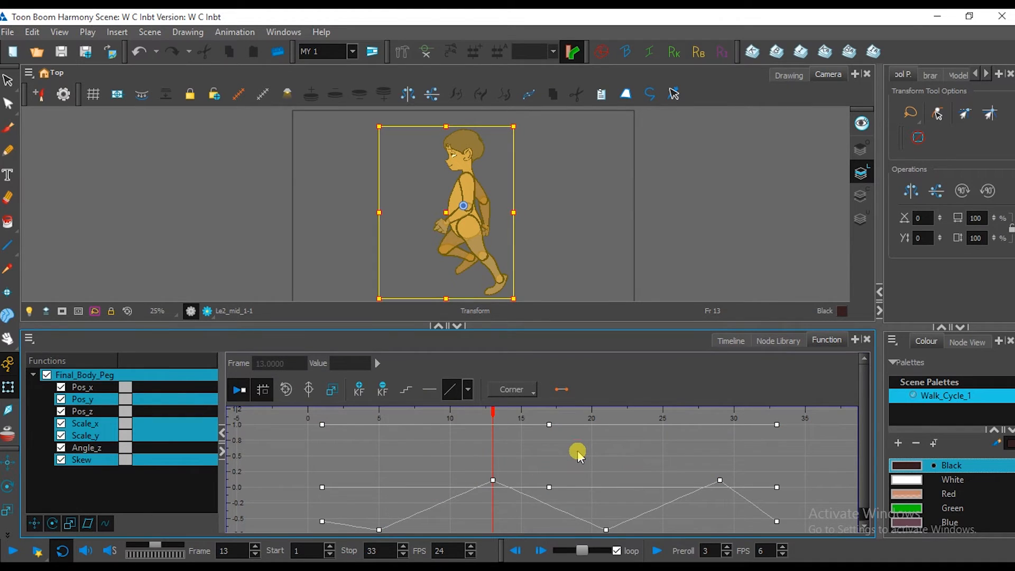
Try moving the whole body up at frame 19 to see its effect on the curves, and undo the move.
left_click(573, 457)
scroll(570, 463, "down", 2)
scroll(493, 491, "up", 1)
left_click_drag(493, 491, 498, 464)
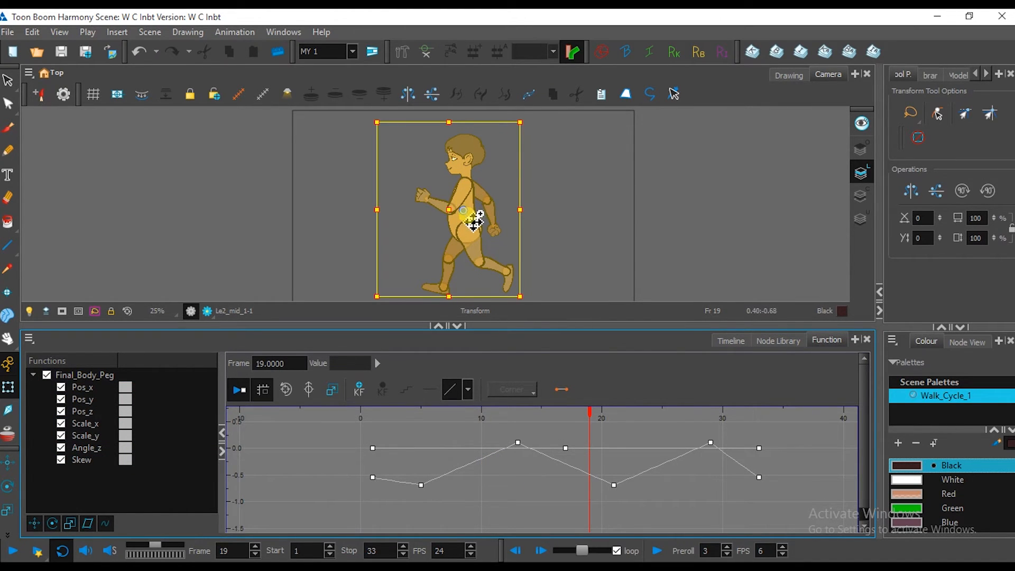
left_click_drag(471, 247, 463, 200)
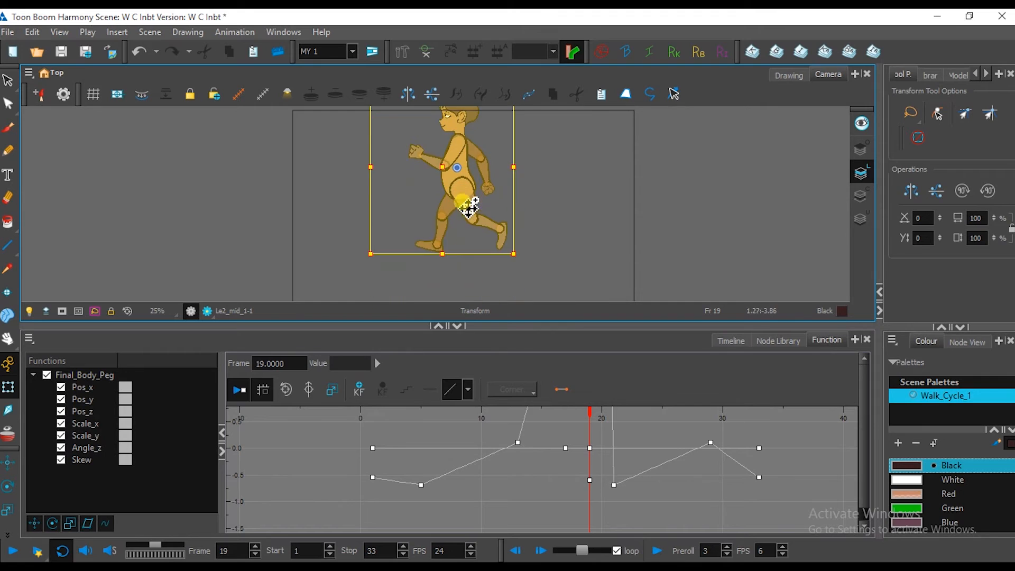
key("ctrl+z")
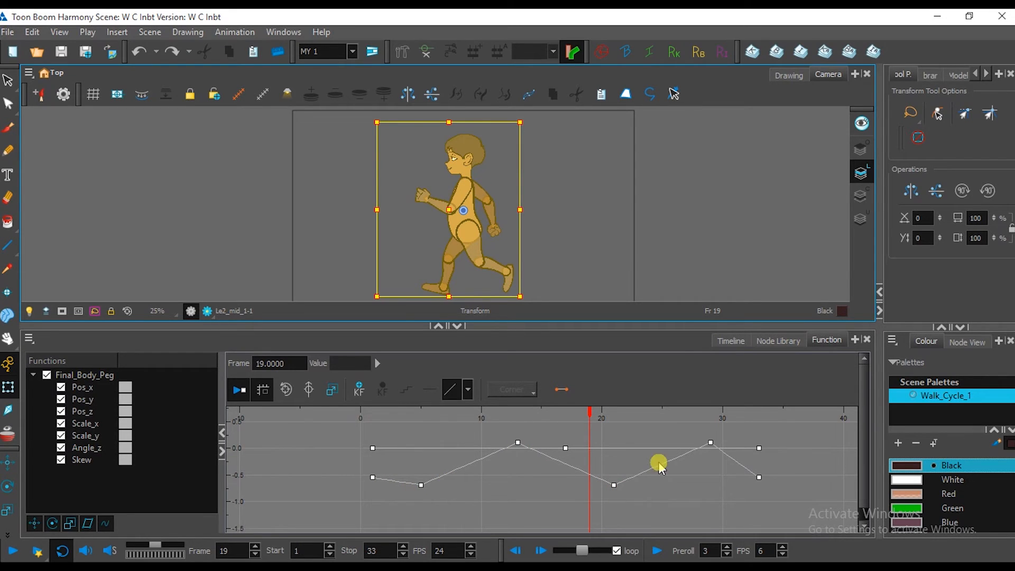
Hide all of Final_Body_Peg's other curves so only Pos_y is shown, and select Pos_y.
left_click(61, 387)
left_click(60, 411)
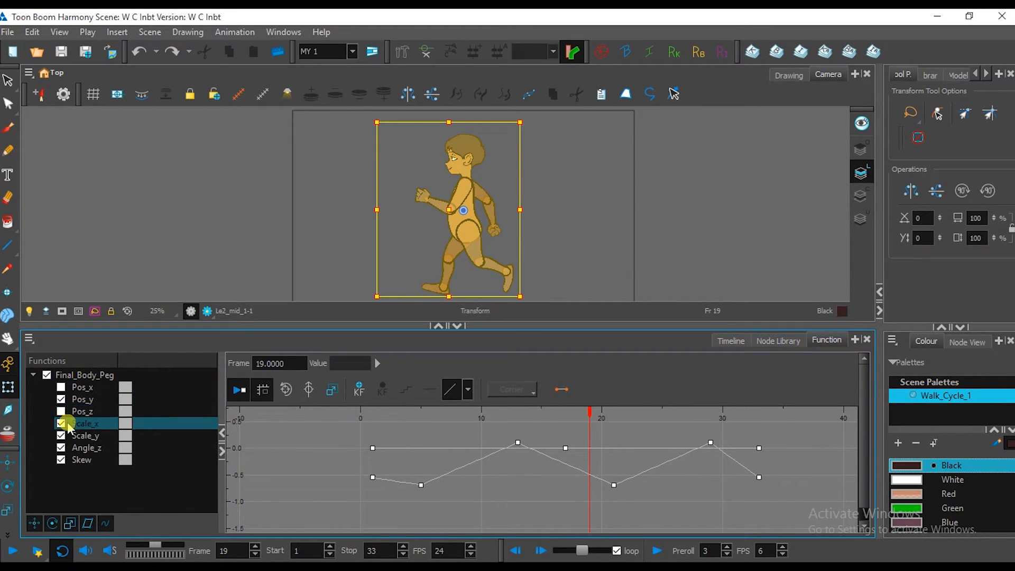
left_click(60, 423)
left_click(61, 435)
left_click(61, 448)
left_click(61, 460)
left_click(85, 399)
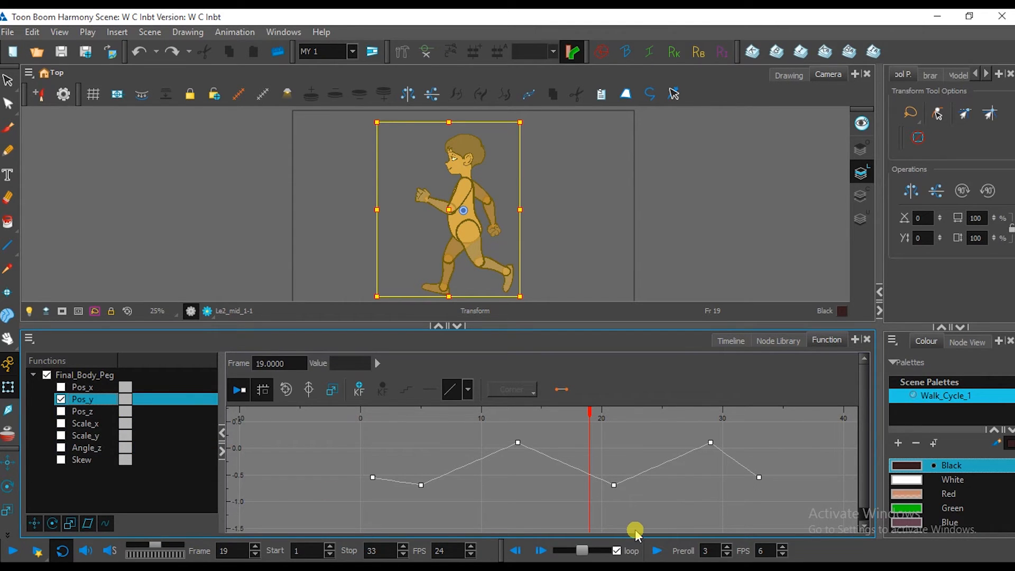
Try a strong and a gentler ease preset on the Pos_y keyframe at frame 13, finishing with the gentler one.
scroll(594, 497, "up", 2)
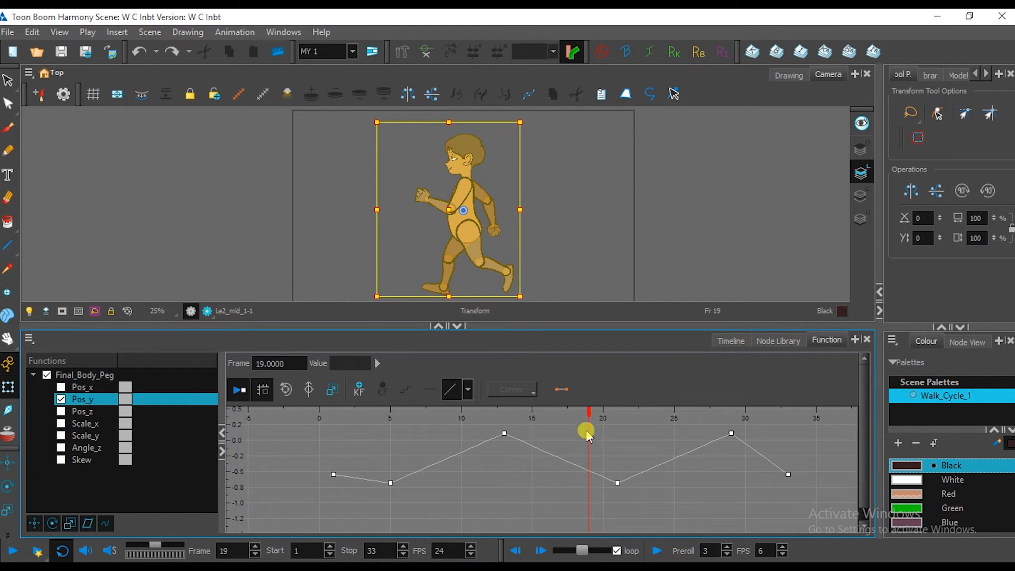
left_click_drag(591, 420, 485, 467)
scroll(518, 472, "up", 2)
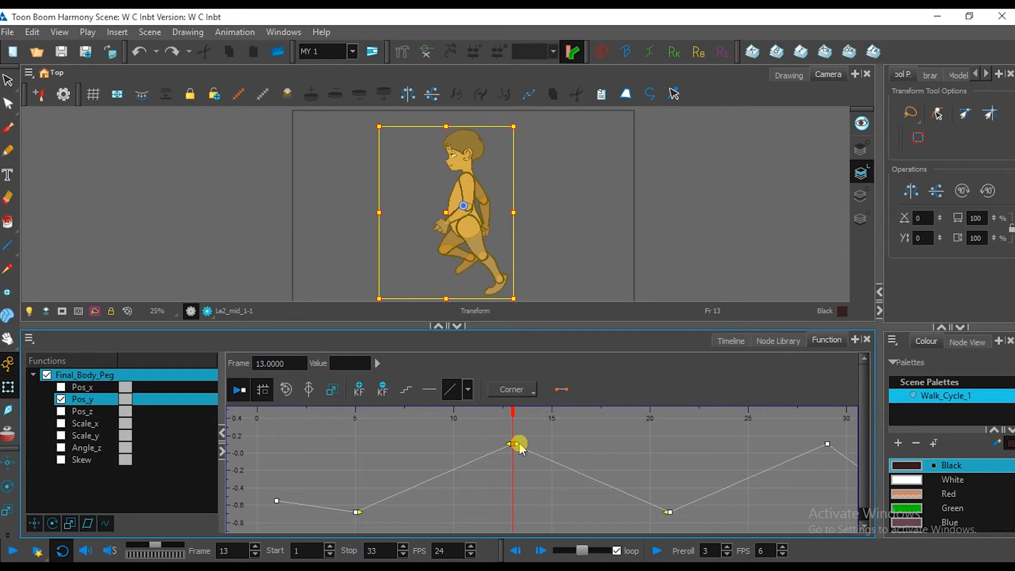
mouse_move(514, 418)
left_mouse_down()
mouse_move(415, 415)
mouse_move(584, 417)
mouse_move(471, 421)
mouse_move(696, 437)
mouse_move(515, 435)
left_mouse_up()
left_click(467, 389)
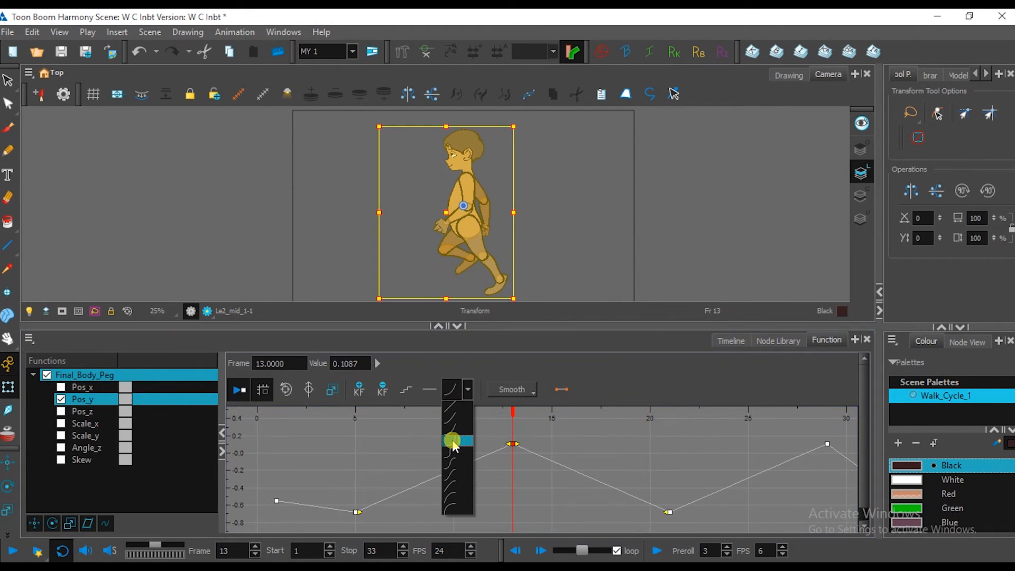
left_click(453, 445)
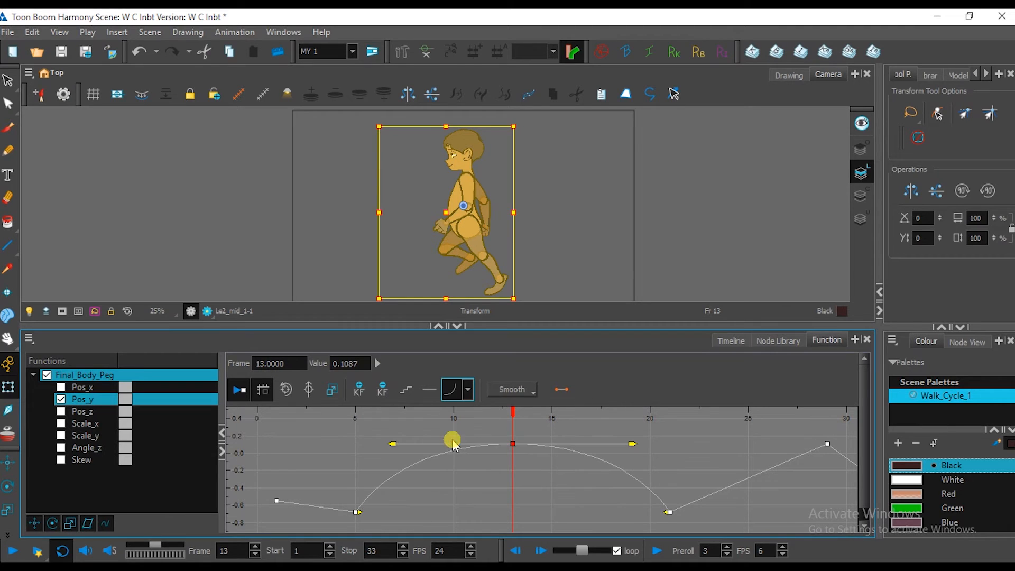
left_click(470, 396)
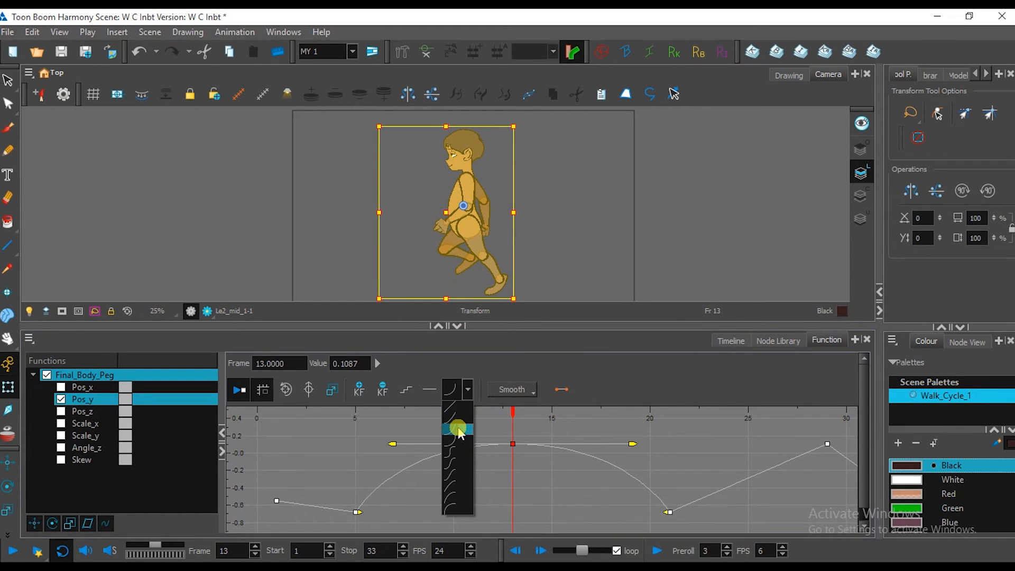
left_click(454, 430)
mouse_move(508, 423)
left_mouse_down()
mouse_move(532, 414)
mouse_move(496, 424)
left_mouse_up()
left_click(576, 468)
scroll(577, 476, "down", 5)
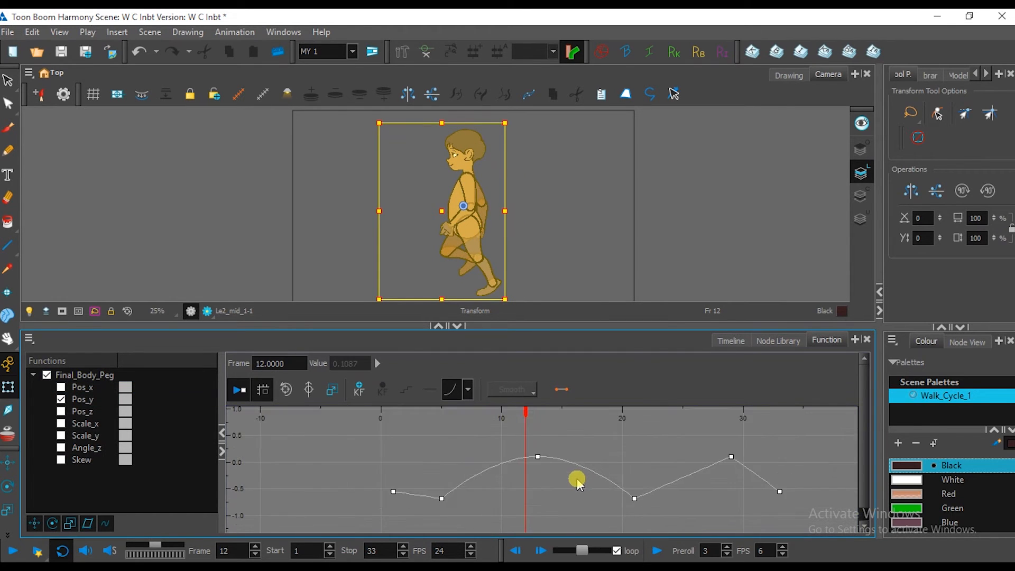
Select all Pos_y keyframes from frame 1 to 33 and apply the gentler ease preset to round the curve.
left_click_drag(416, 438, 770, 525)
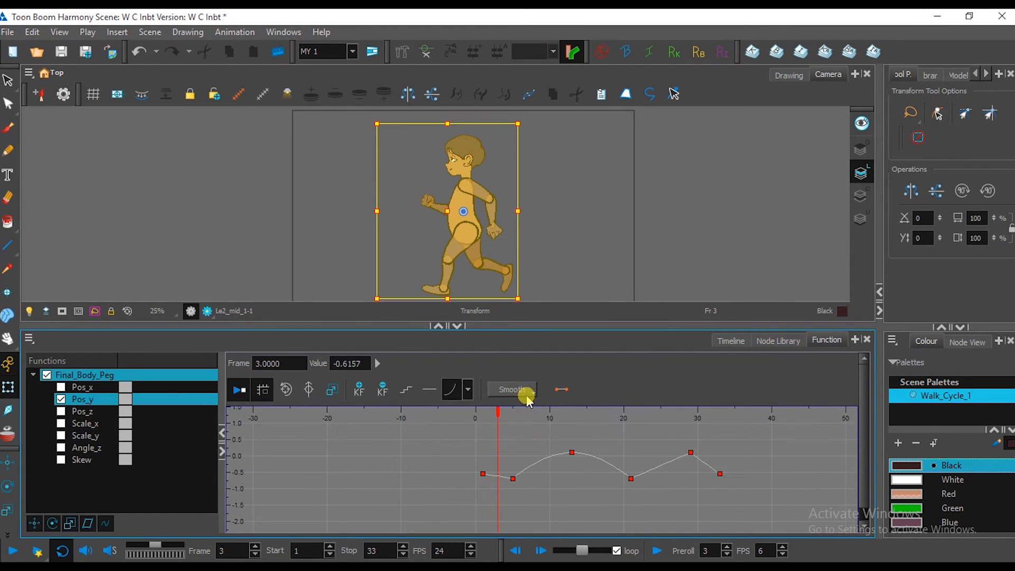
left_click(527, 396)
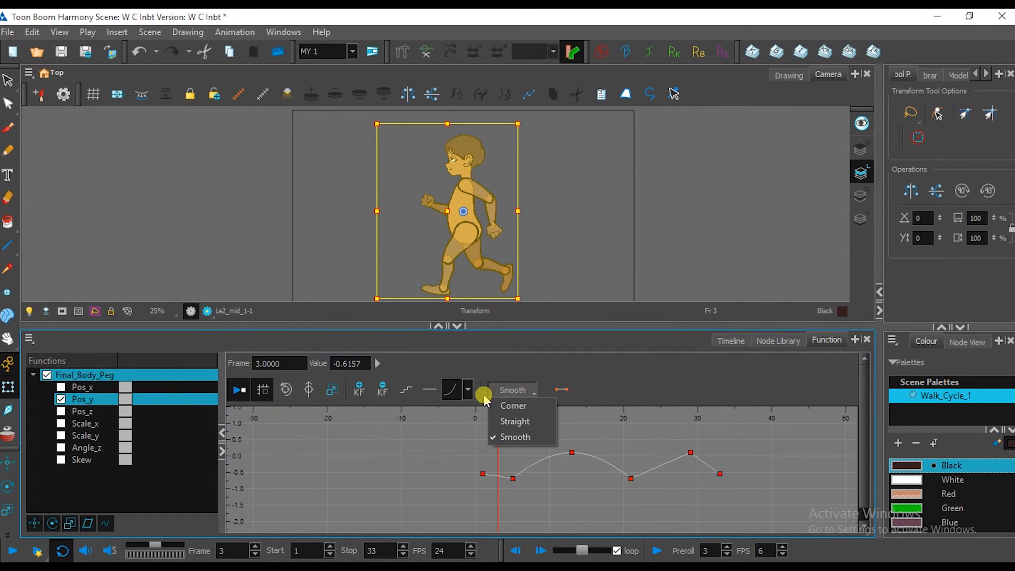
left_click(468, 389)
left_click(460, 433)
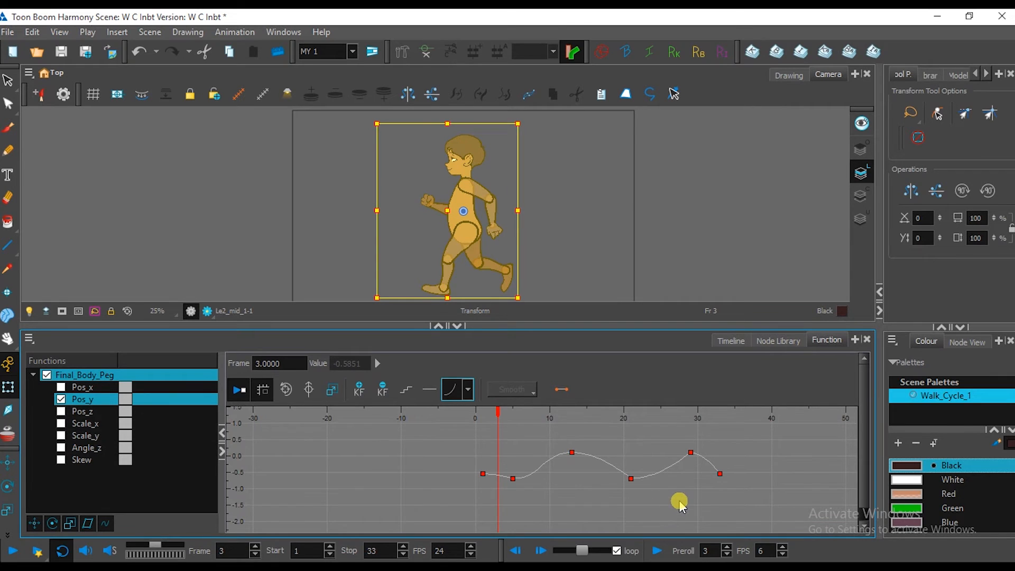
Play the walk cycle in a loop to check the eased up-and-down body motion, and stop playback.
scroll(652, 437, "up", 3)
key("Return")
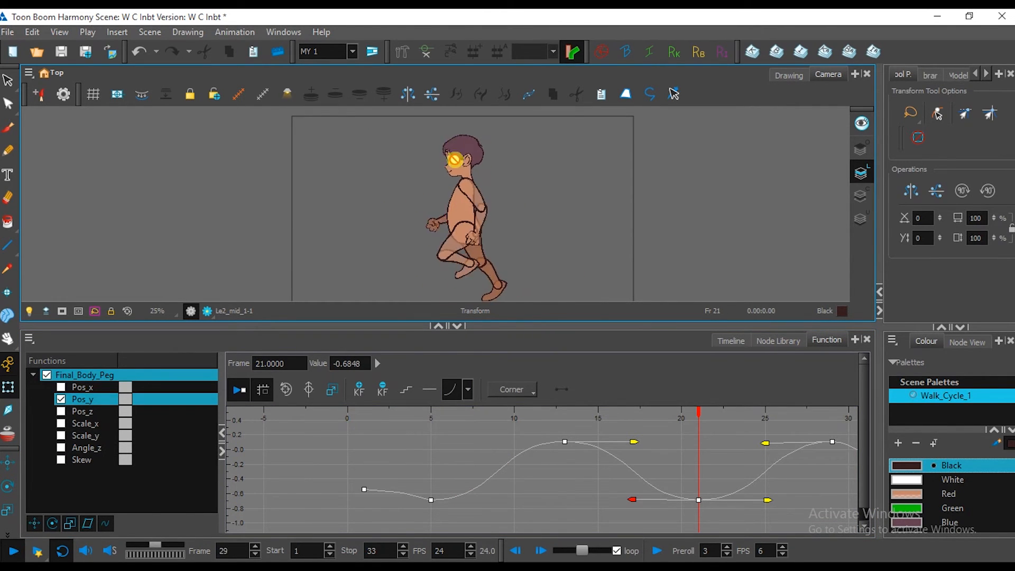
scroll(456, 156, "up", 4)
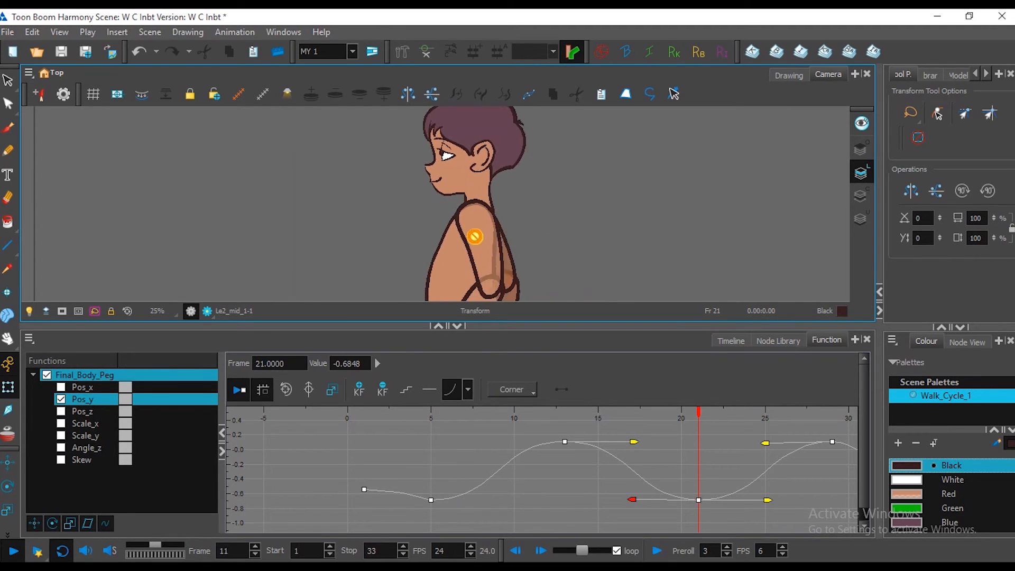
scroll(483, 267, "down", 4)
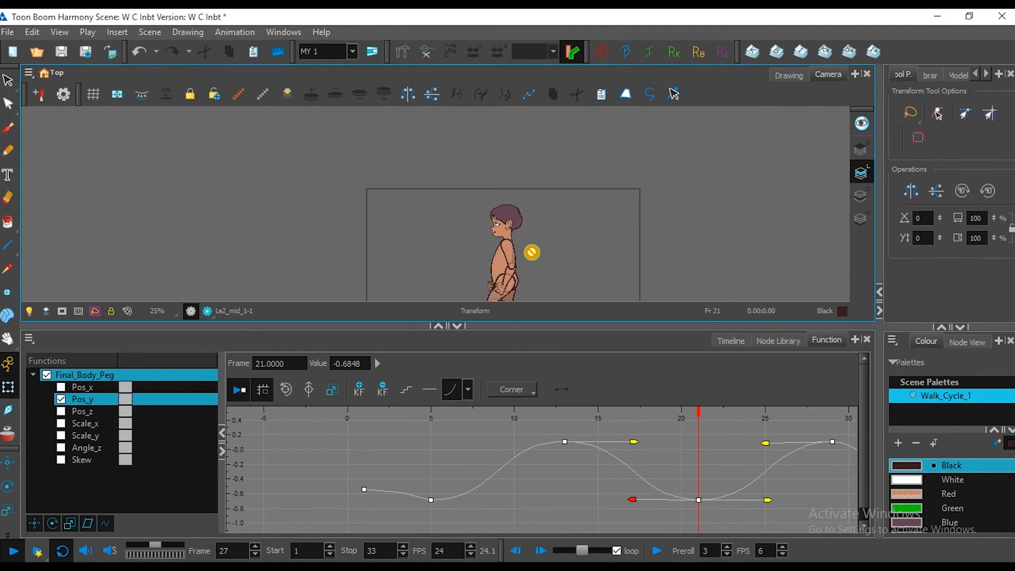
scroll(514, 283, "up", 3)
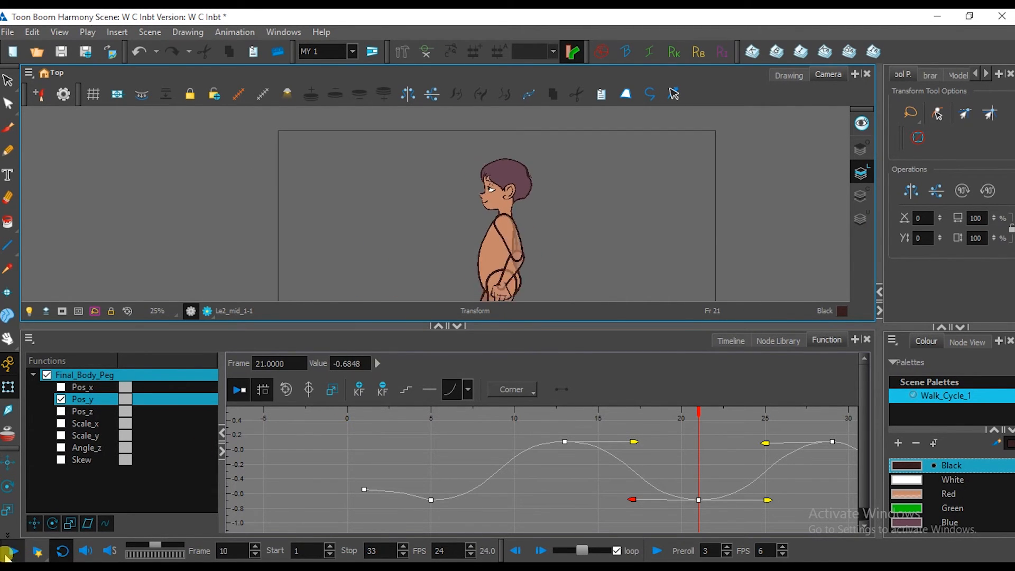
left_click(13, 553)
Select the near upper arm Arm1_Up on the character and show only its Angle_z curve.
left_click_drag(723, 498, 633, 502)
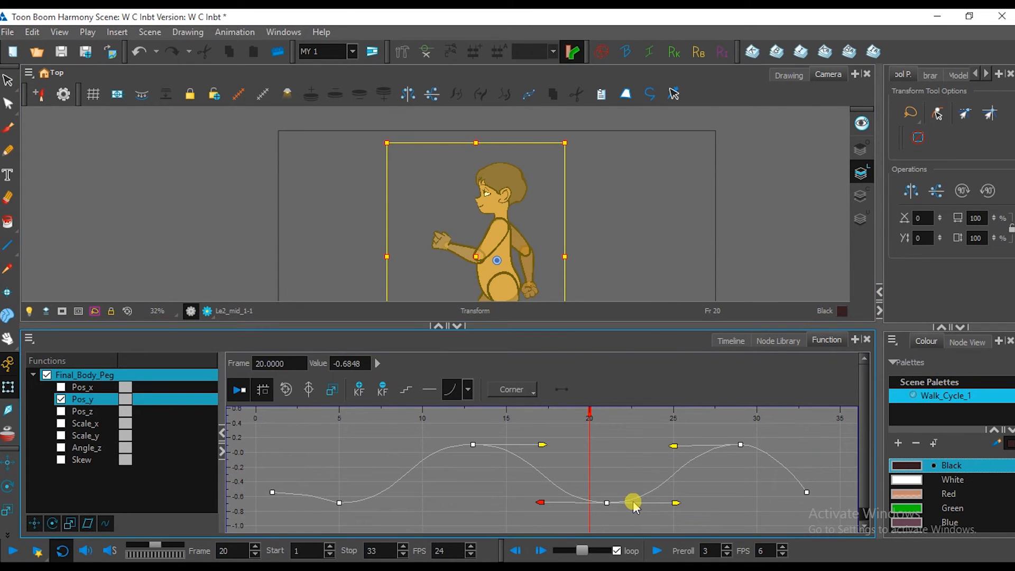
scroll(579, 209, "up", 4)
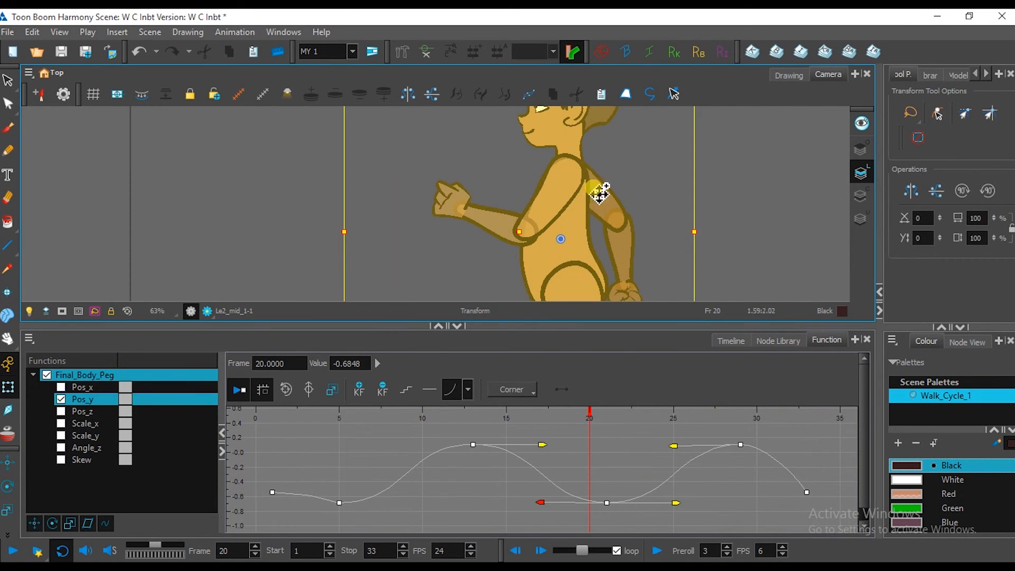
left_click(571, 198)
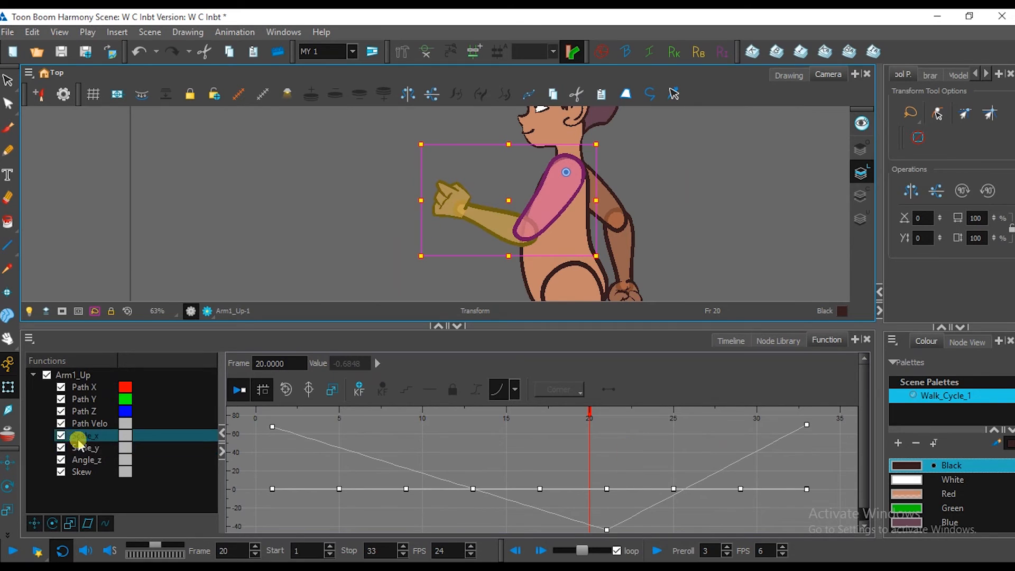
left_click(79, 460)
left_click(61, 460)
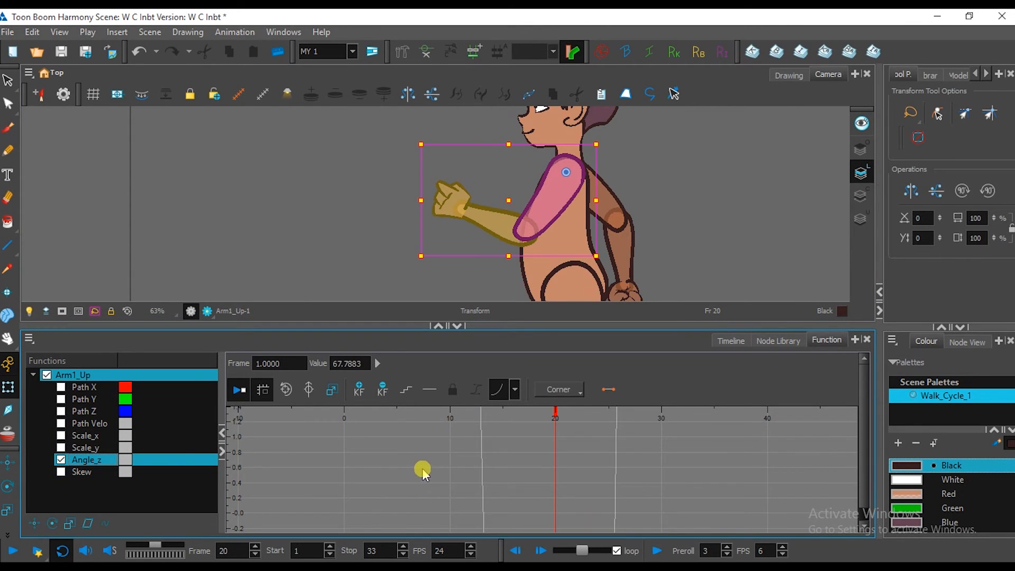
Ease the Arm1_Up Angle_z curve around its frame 21 keyframe by stretching the handles horizontally, and inspect the end keyframe at frame 33.
key("shift+m")
scroll(458, 470, "down", 2)
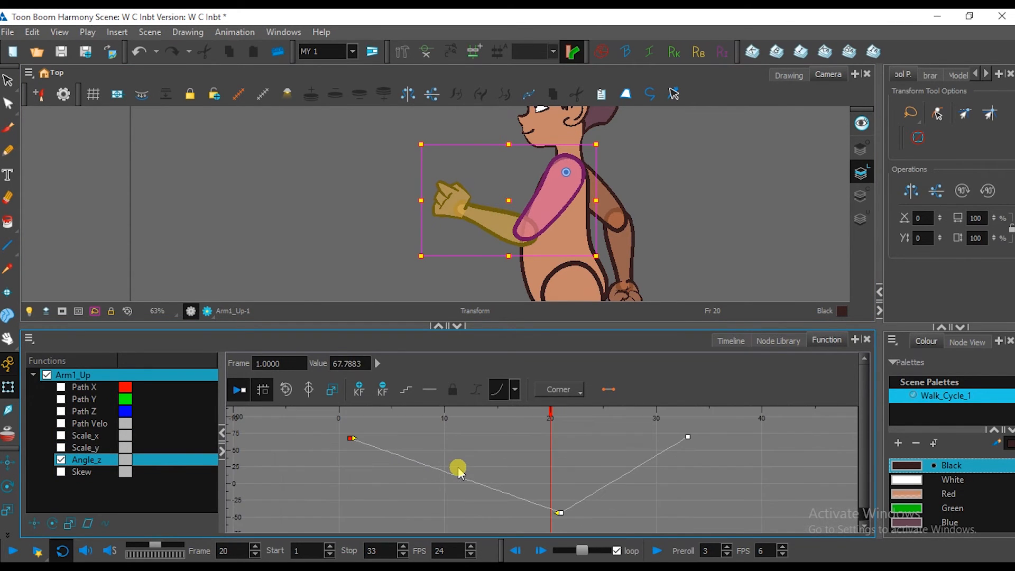
left_click(559, 513)
left_click_drag(585, 514, 641, 512)
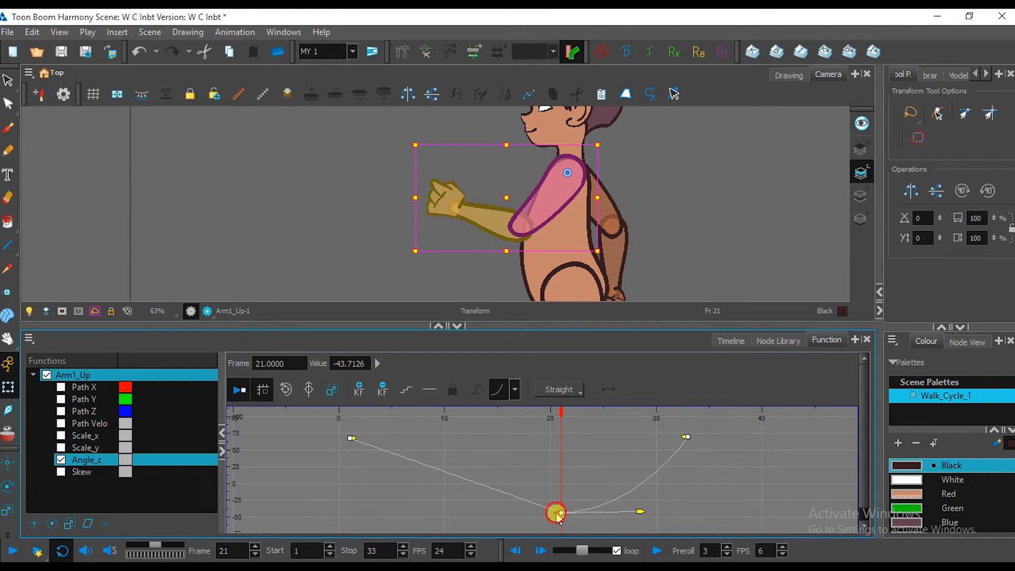
left_click_drag(486, 421, 687, 419)
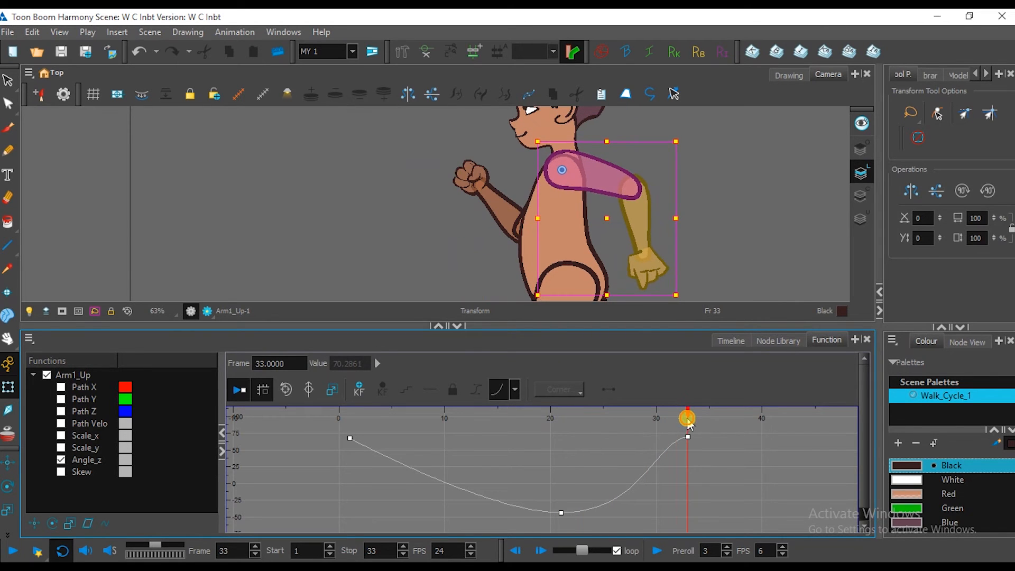
left_click(687, 436)
Select the near upper leg Leg1_up on the character and show only its Angle_z curve.
left_click(731, 340)
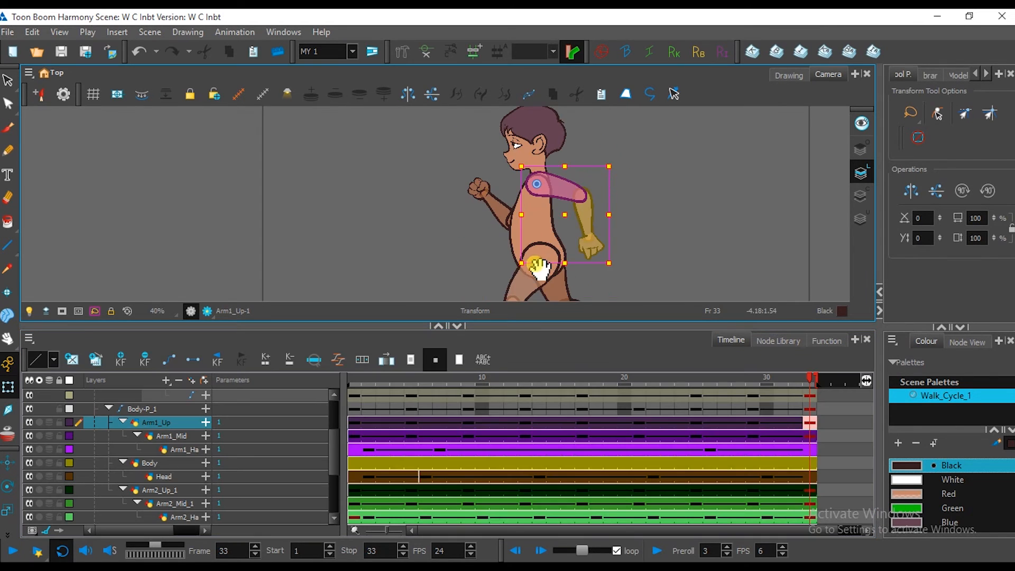
left_click_drag(539, 270, 529, 204)
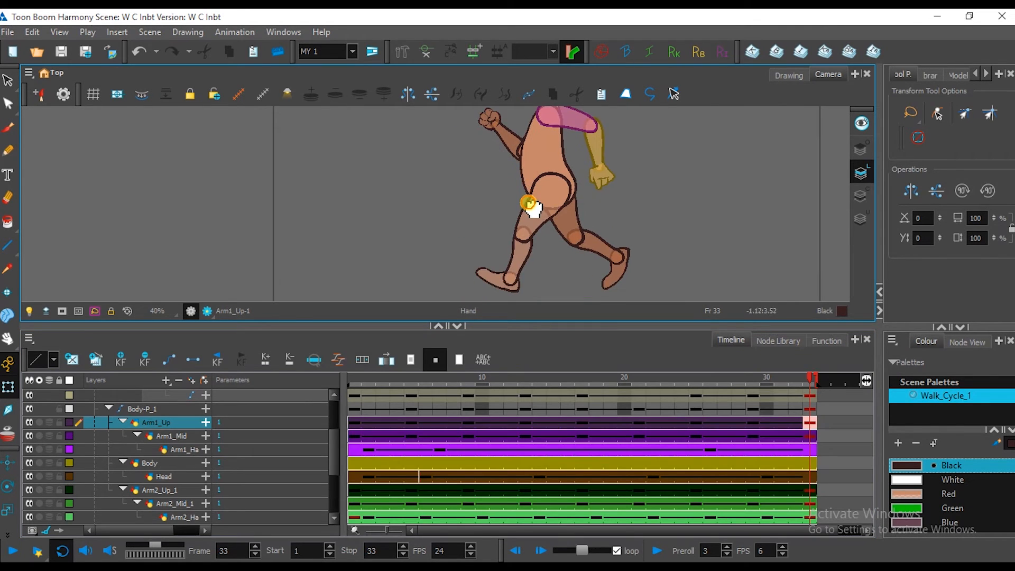
left_click(545, 256)
left_click(827, 341)
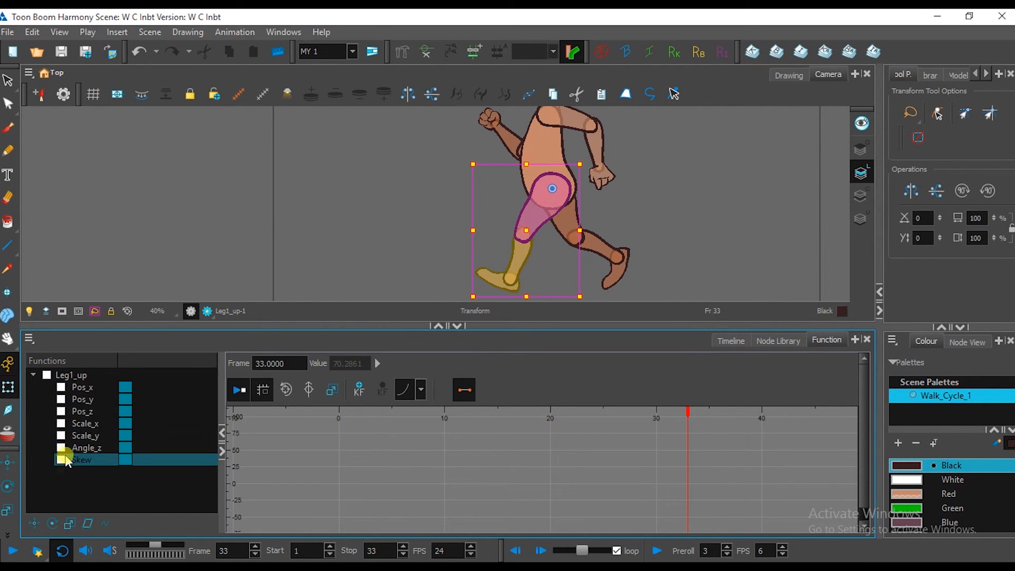
scroll(424, 446, "down", 2)
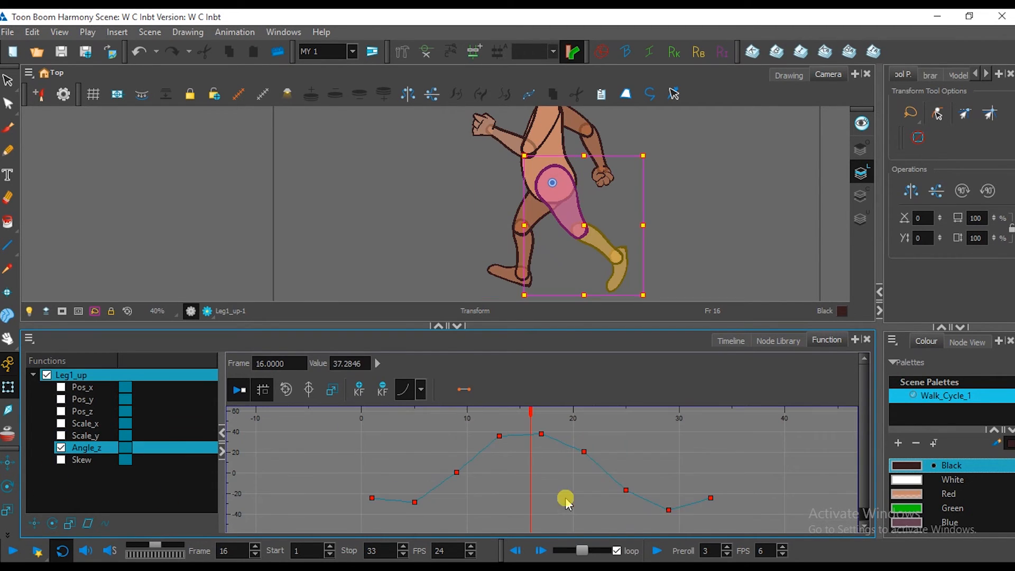
Change the display colour of the Leg1_up Angle_z curve to black.
left_click(124, 450)
double_click(125, 450)
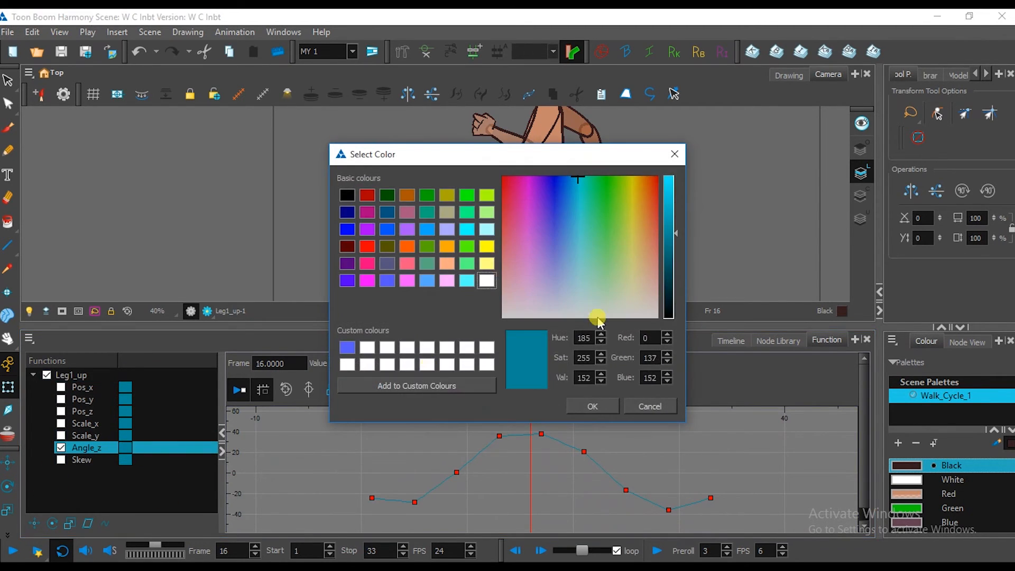
left_click_drag(672, 257, 673, 313)
left_click(581, 405)
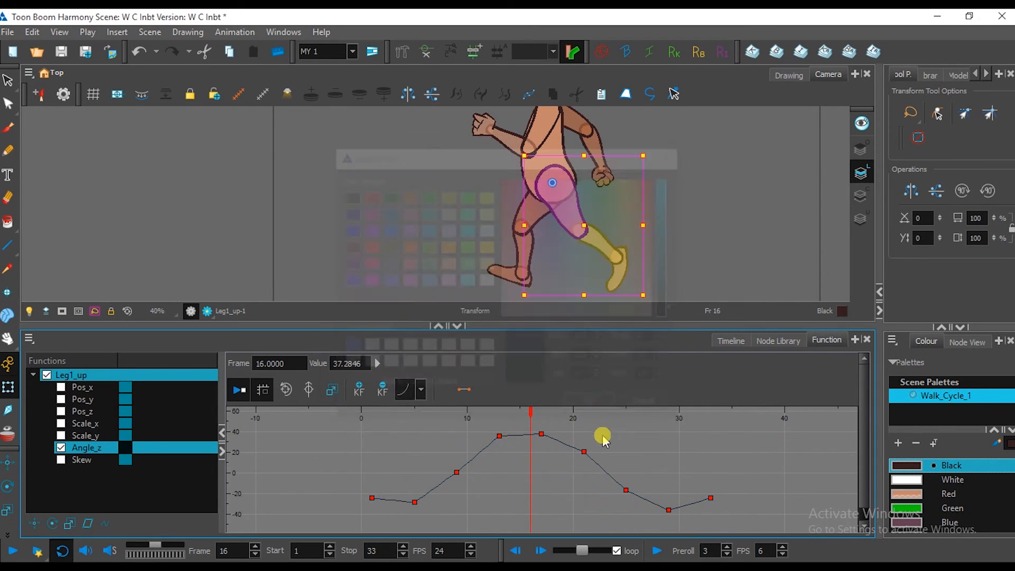
Examine the keyframes along the Leg1_up Angle_z curve, comparing the leg's poses up to frame 31.
scroll(610, 447, "up", 1)
left_click_drag(595, 456, 597, 449)
scroll(690, 495, "up", 3)
scroll(692, 495, "down", 3)
mouse_move(507, 474)
left_mouse_down()
mouse_move(478, 472)
mouse_move(512, 476)
left_mouse_up()
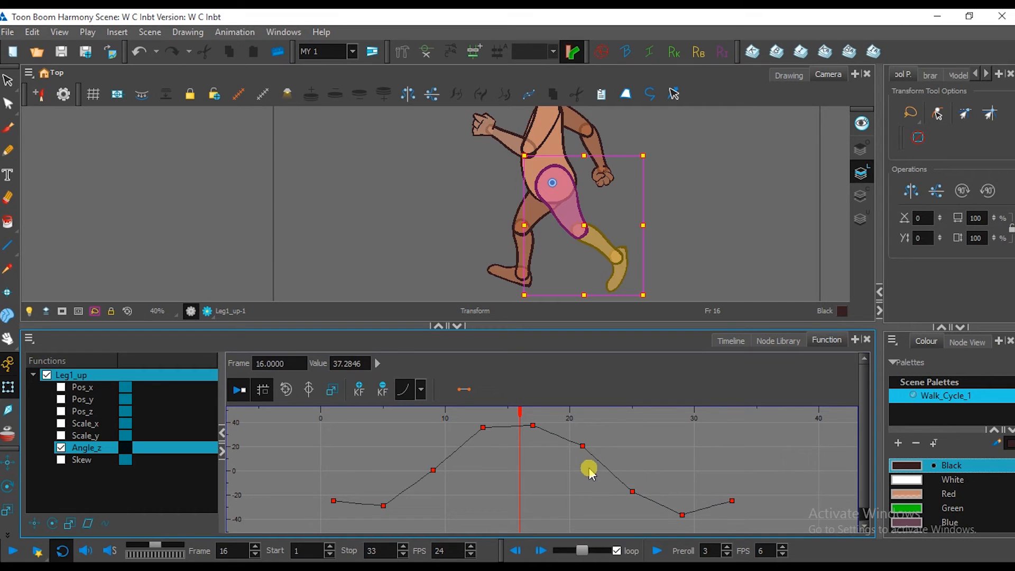
left_click(607, 459)
left_click_drag(284, 424, 795, 544)
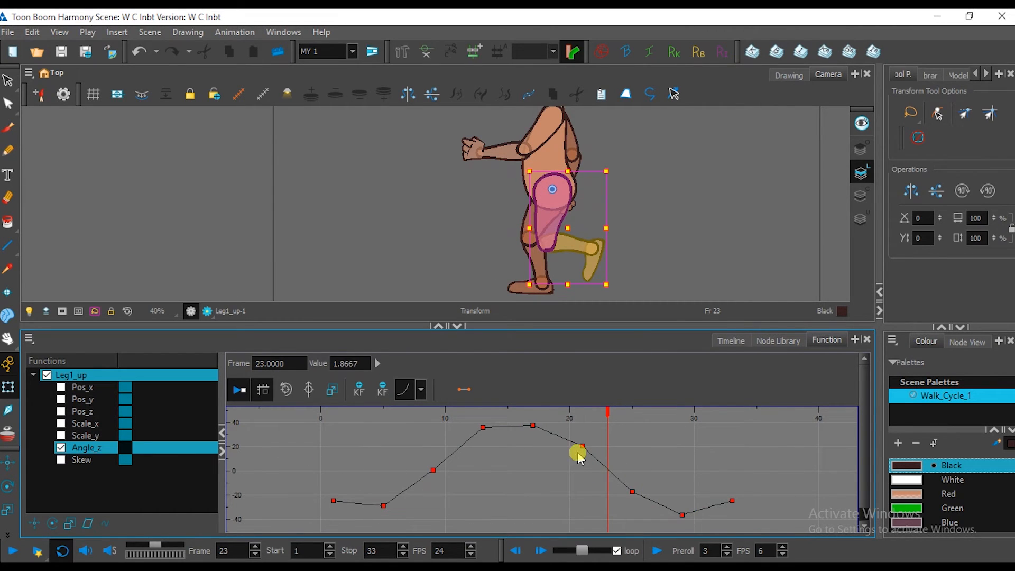
left_click_drag(664, 443, 705, 436)
left_click(693, 446)
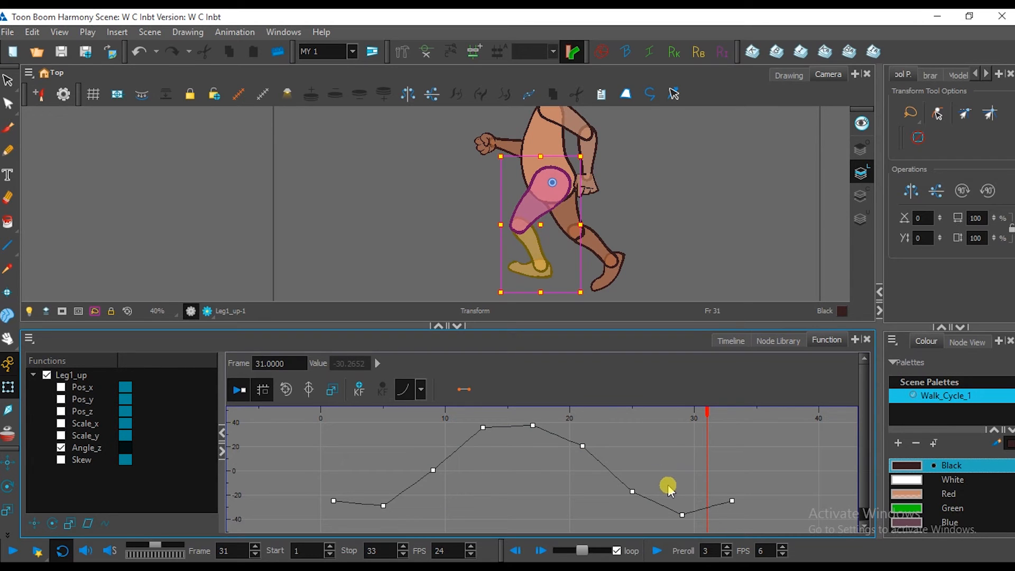
Delete the in-between keyframes at frames 9, 21 and 25 from the Leg1_up Angle_z curve.
scroll(584, 490, "down", 1)
left_click(609, 476)
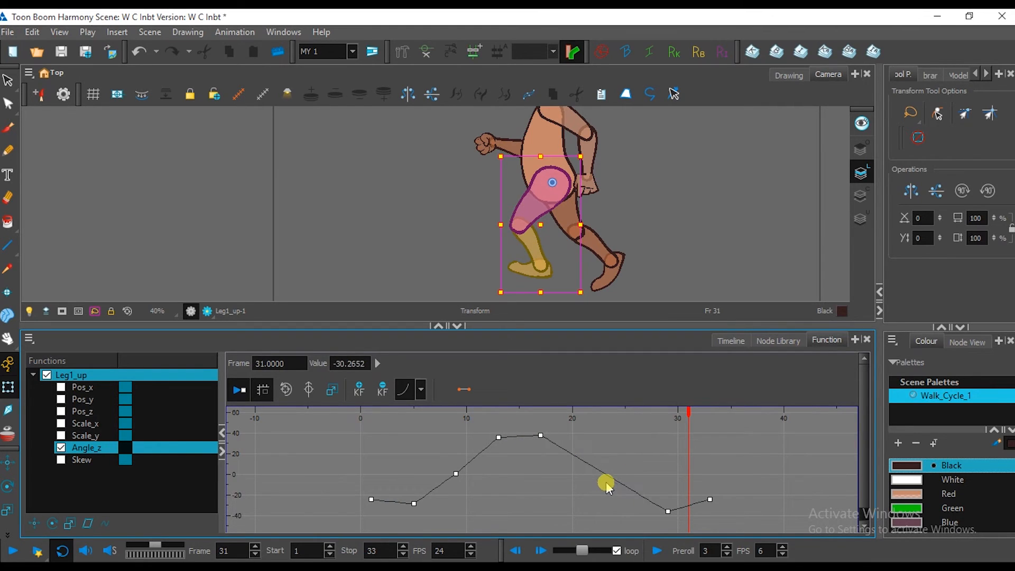
left_click_drag(400, 453, 473, 496)
key("Delete")
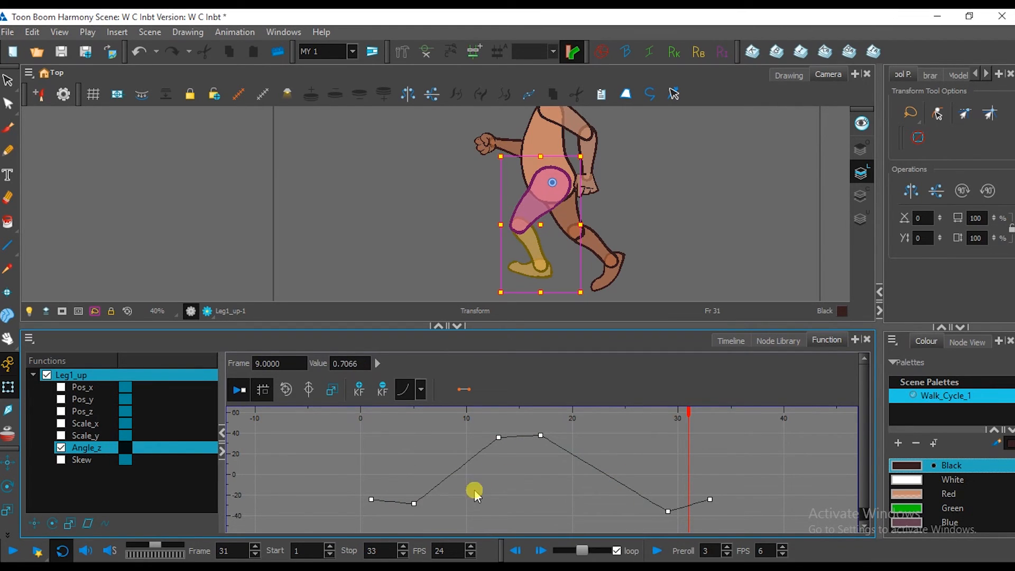
Ease the Leg1_up Angle_z curve by extending the handles of its keyframes at frames 5, 17 and 29.
left_click(413, 504)
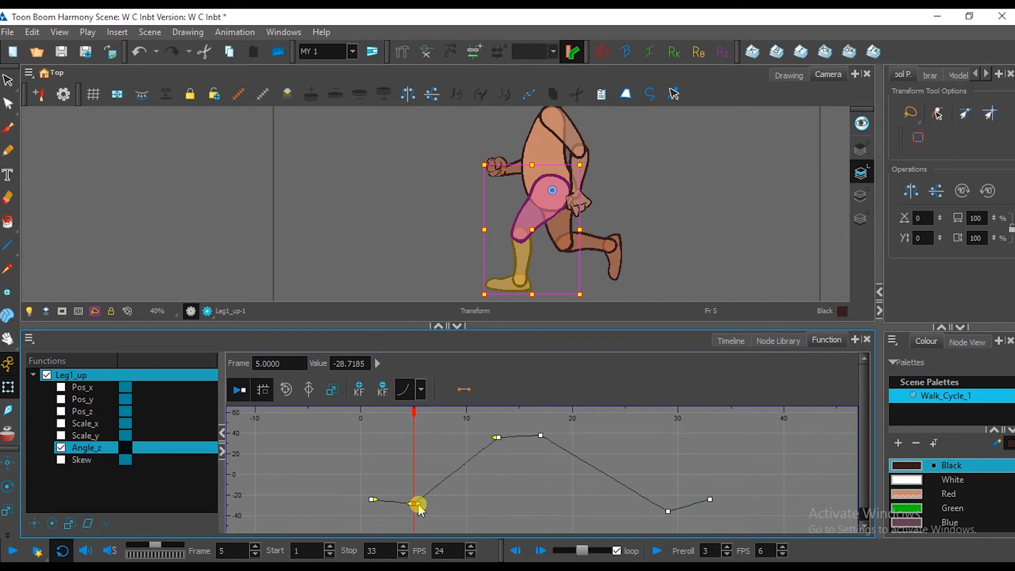
left_click(540, 435)
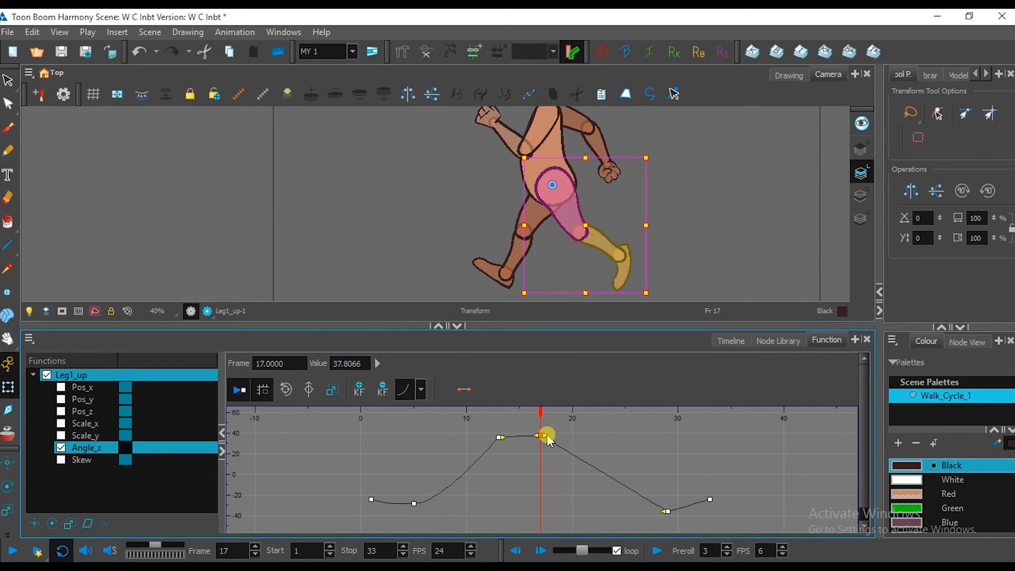
left_click_drag(548, 439, 600, 440)
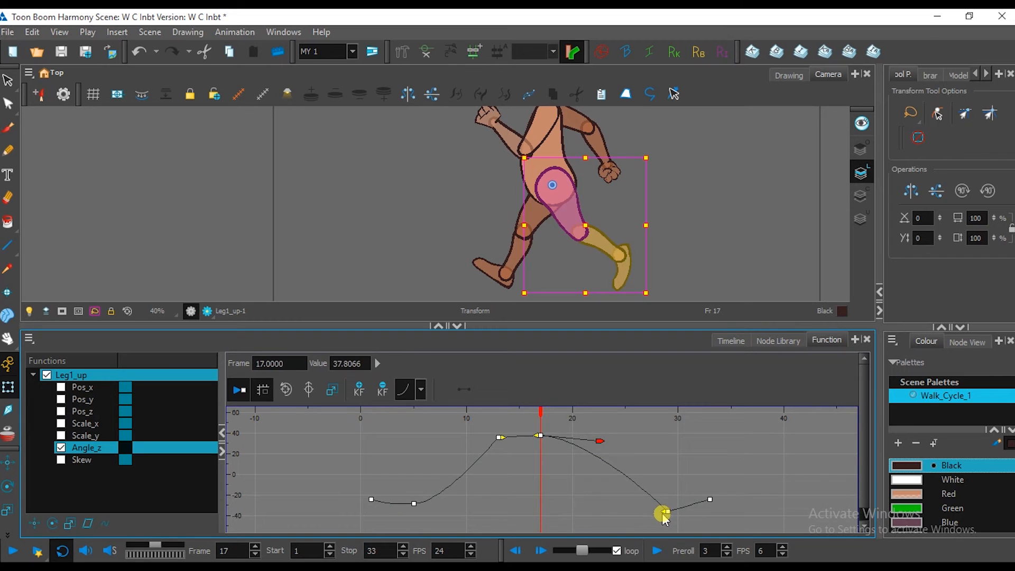
left_click(666, 512)
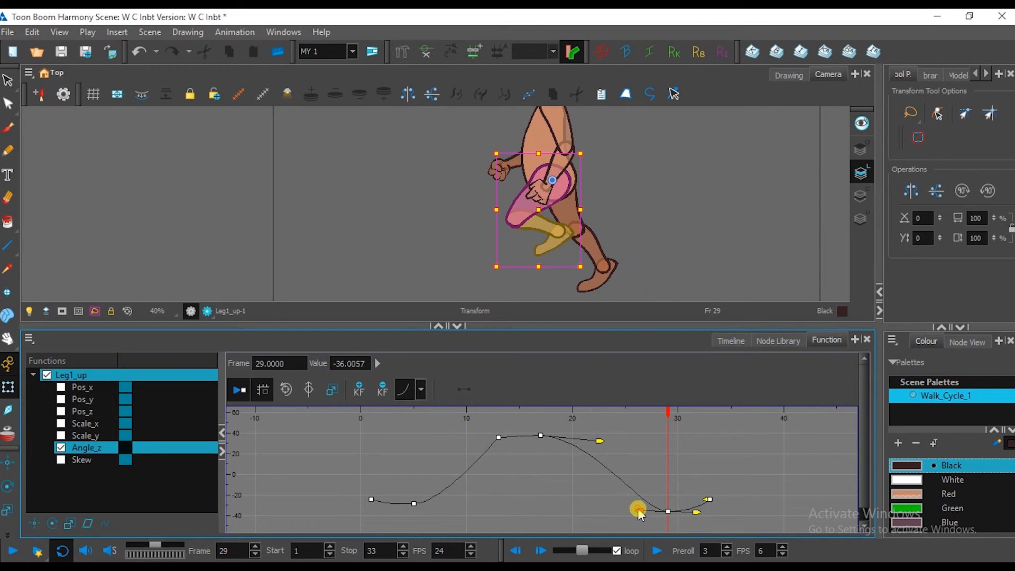
left_click_drag(641, 509, 625, 510)
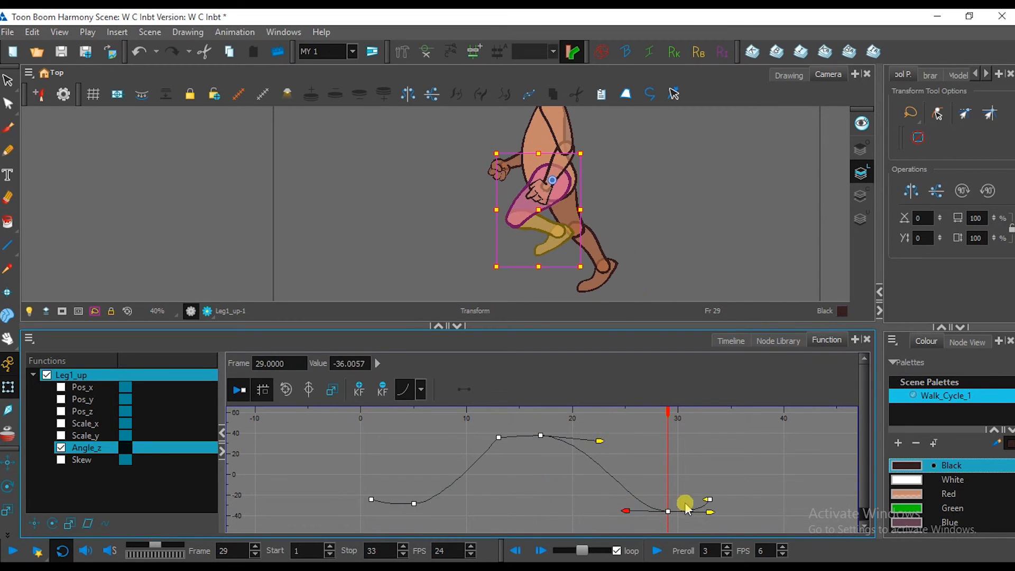
left_click_drag(709, 512, 694, 512)
Round the crest of the Leg1_up Angle_z curve by adjusting the handles of the keyframes at frames 13 and 17.
left_click(498, 438)
left_click_drag(526, 432, 528, 431)
scroll(529, 444, "up", 1)
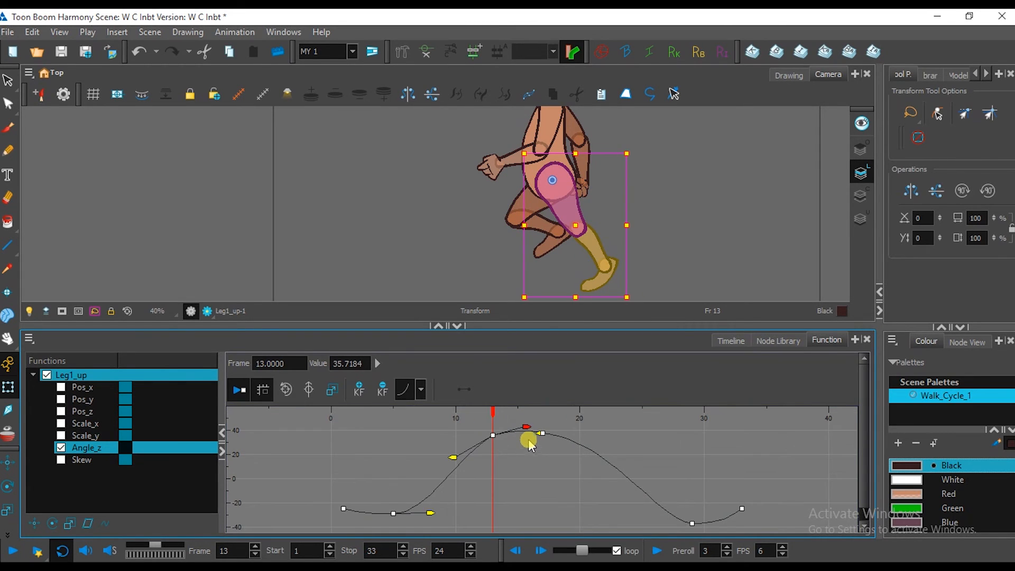
left_click(541, 434)
left_click(528, 425)
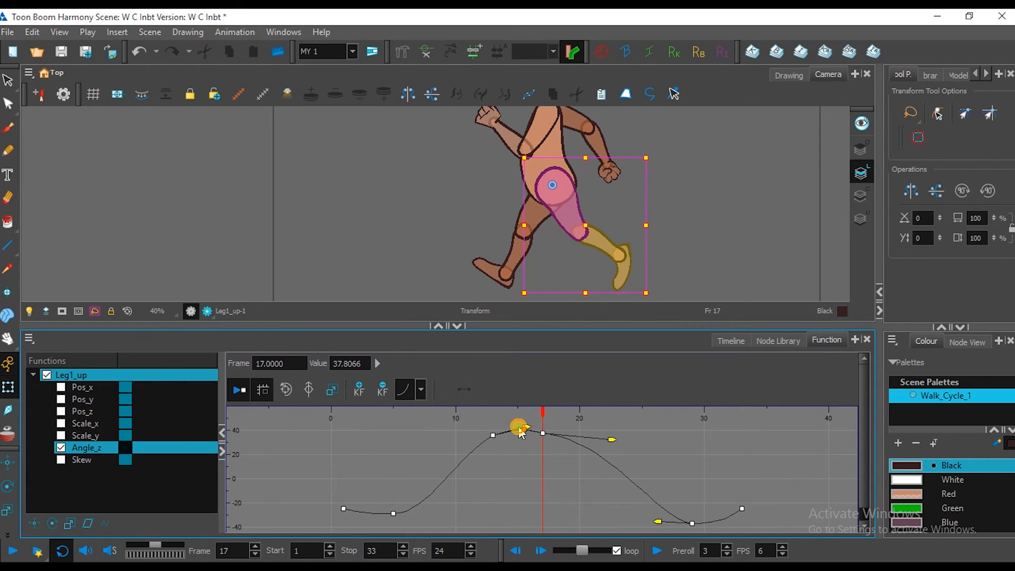
left_click_drag(612, 439, 598, 452)
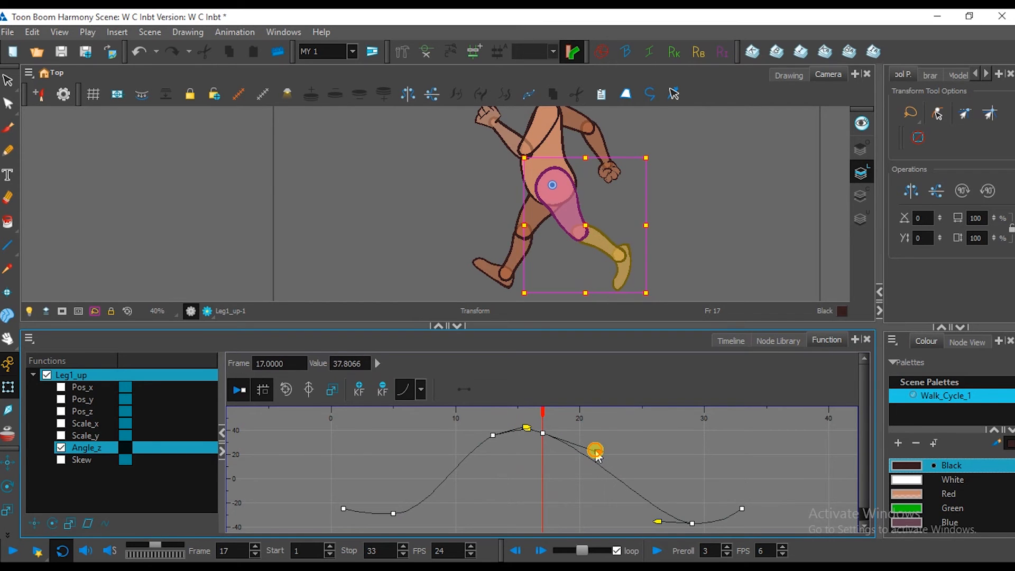
Scrub the walk cycle to frame 29, then select the near hand Arm1_Hand and review its keyframes among the timeline layers.
left_click(730, 341)
left_click_drag(465, 383, 753, 387)
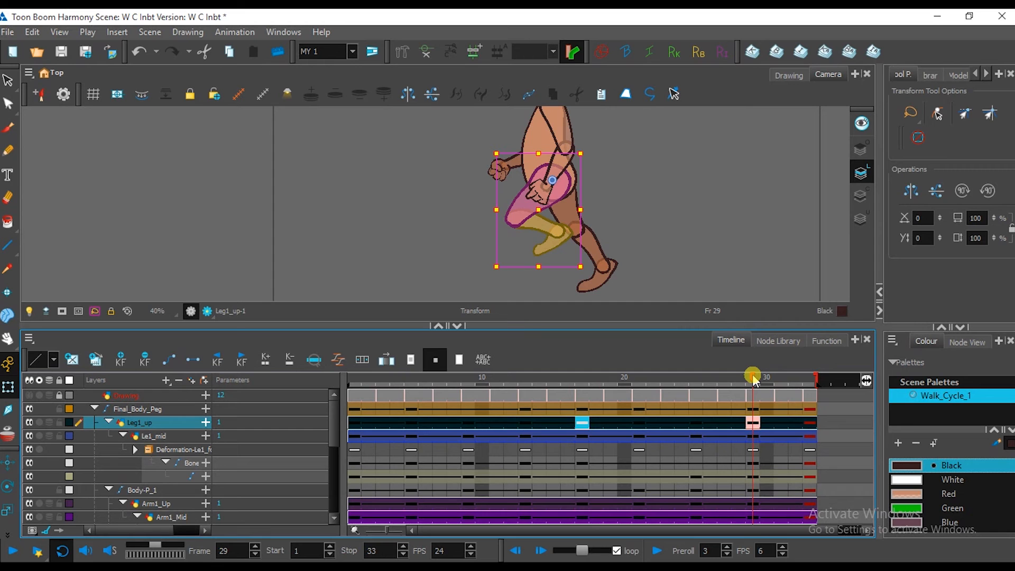
left_click(538, 191)
left_click_drag(609, 202, 595, 245)
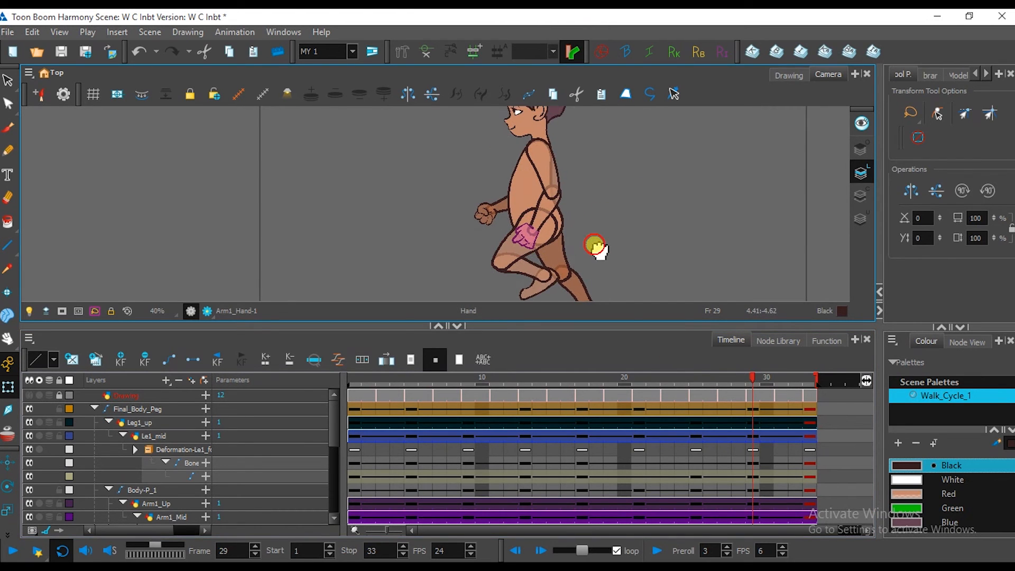
left_click_drag(548, 205, 545, 240)
scroll(539, 496, "down", 2)
scroll(543, 501, "down", 1)
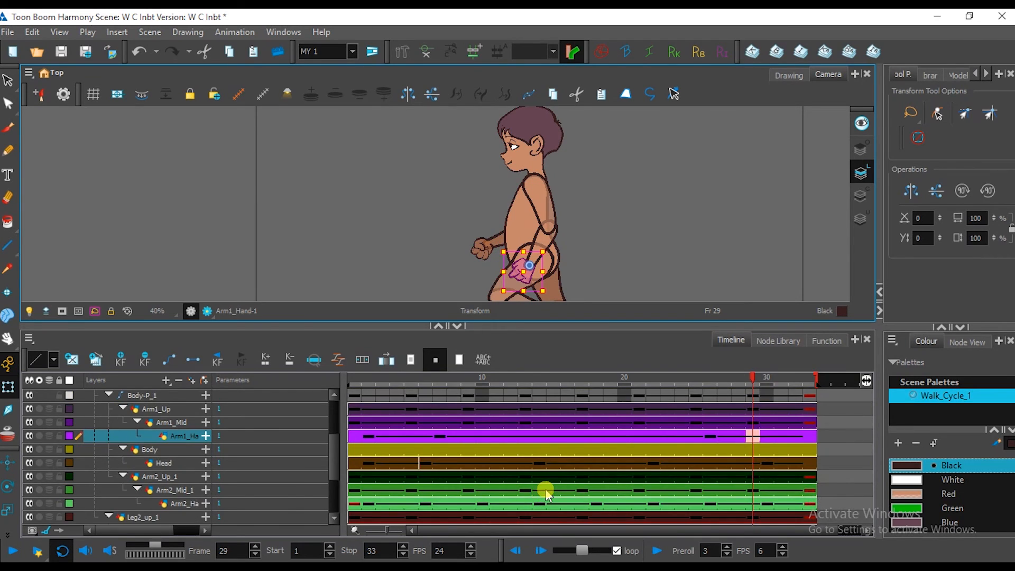
scroll(547, 495, "down", 7)
scroll(545, 491, "up", 9)
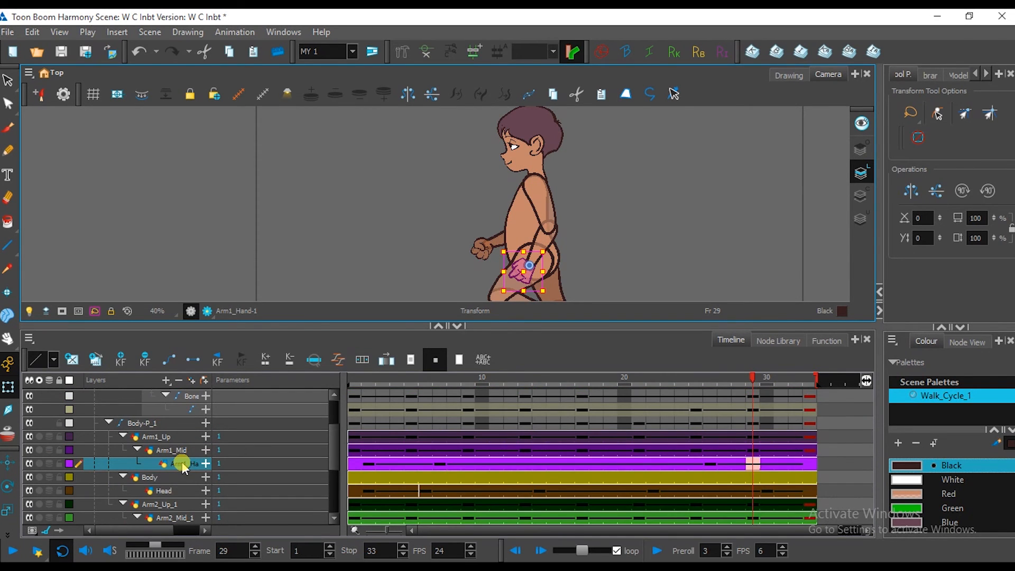
scroll(365, 473, "down", 4)
Select the far hand Arm2_Hand and examine its keyframes from frame 2 to 33, comparing them with the near hand's.
left_click(478, 248)
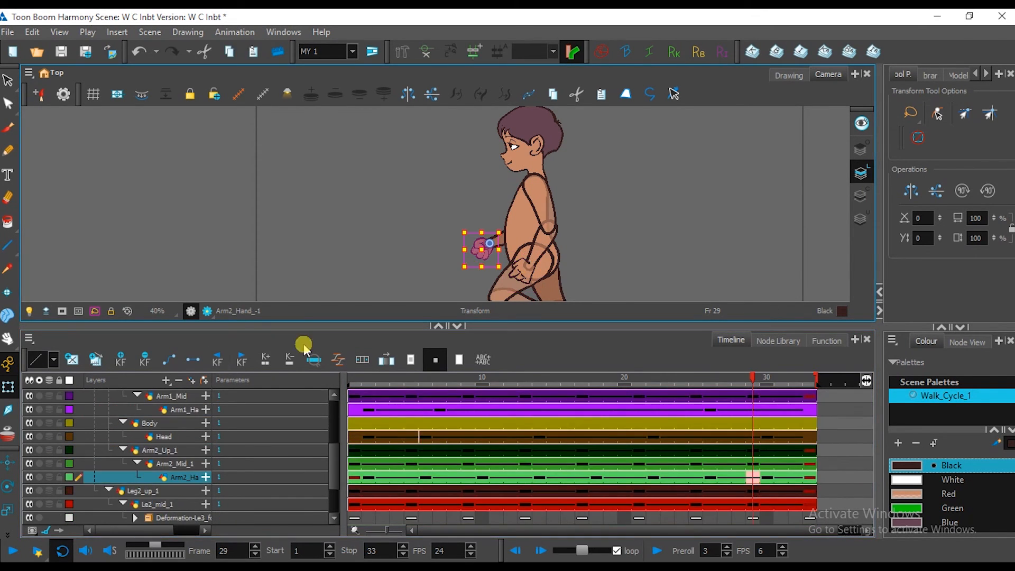
key("period")
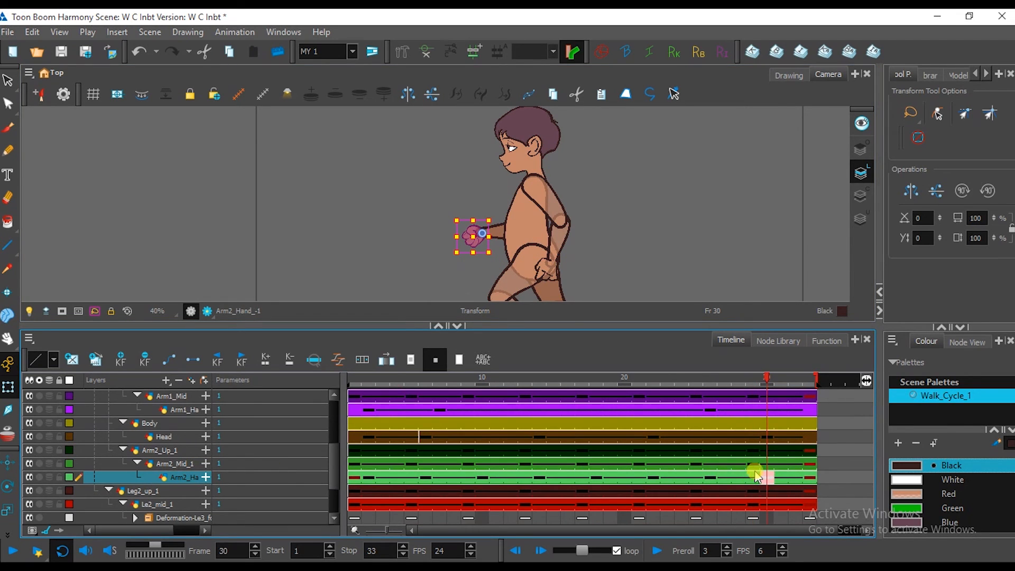
left_click(712, 478)
double_click(430, 478)
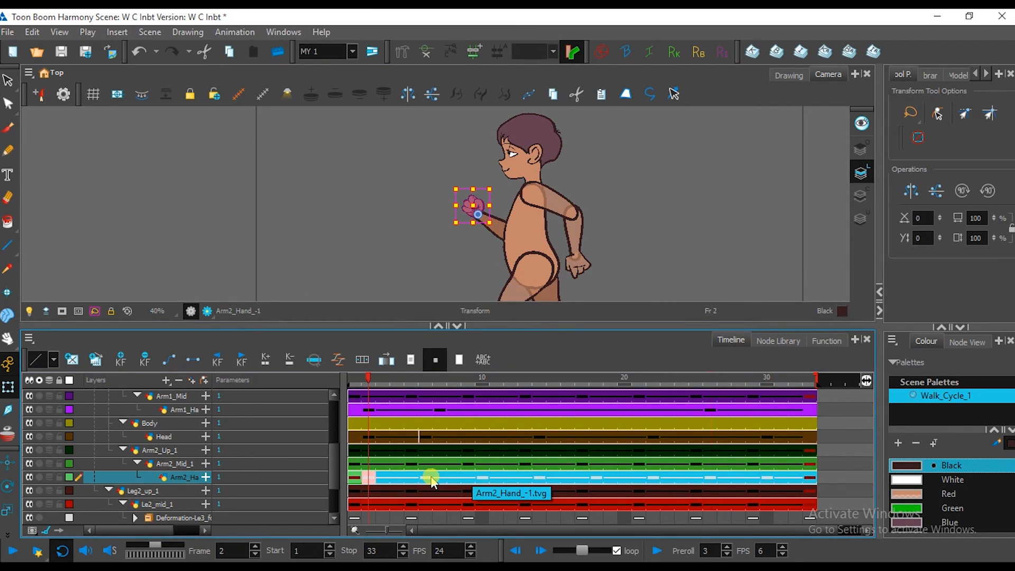
left_click(379, 479)
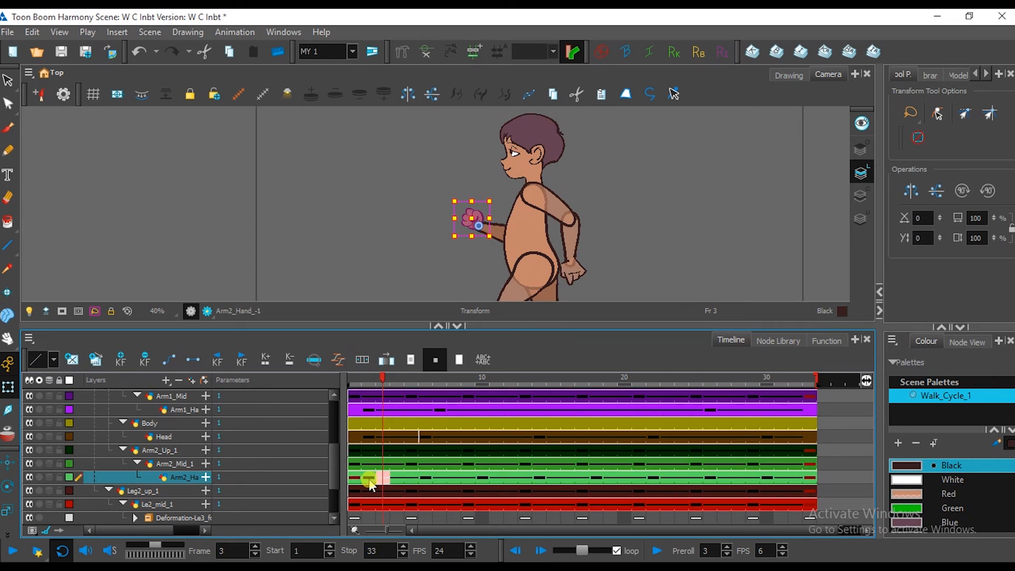
left_click(811, 479, "shift")
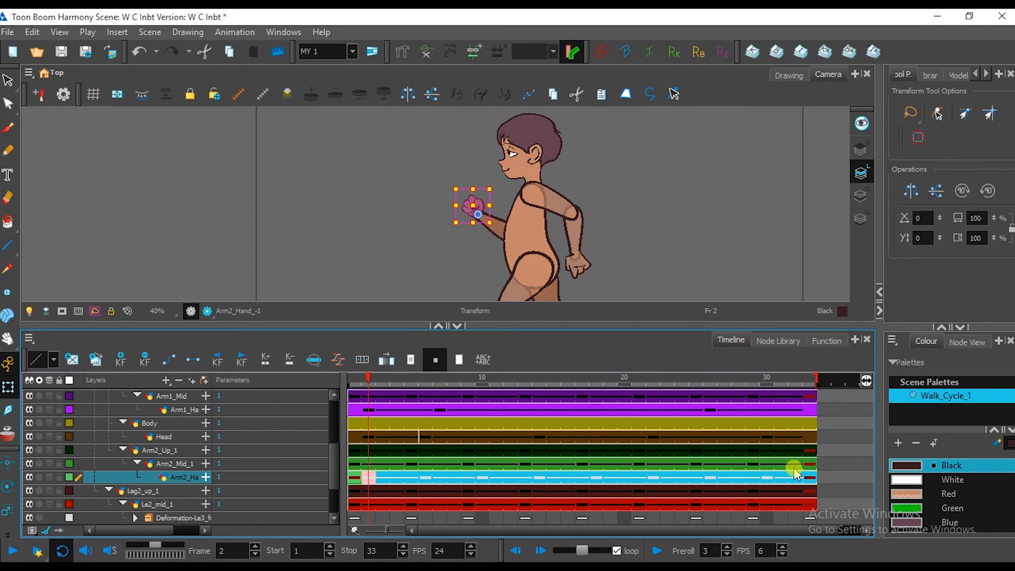
left_click(578, 268)
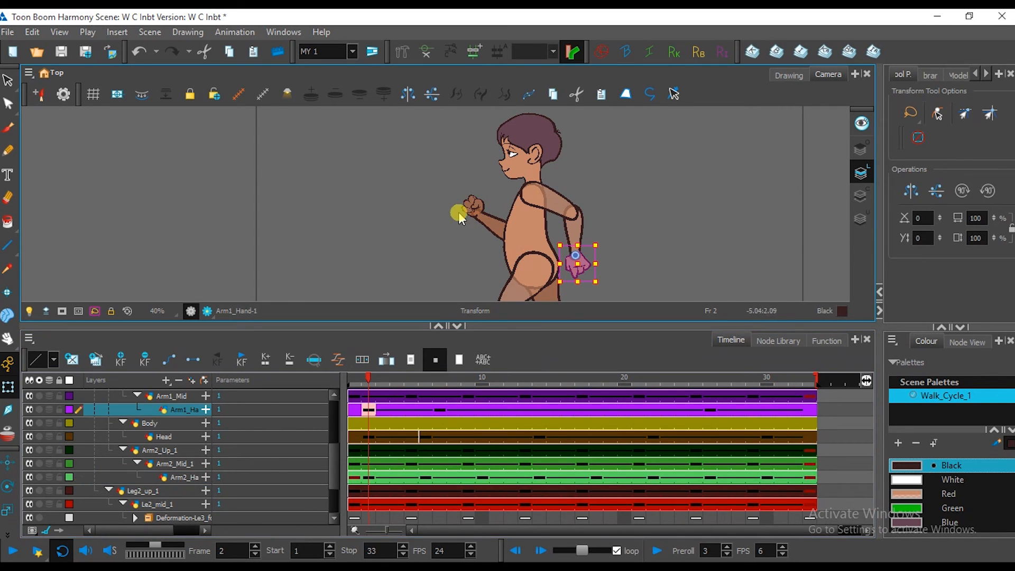
left_click(471, 204)
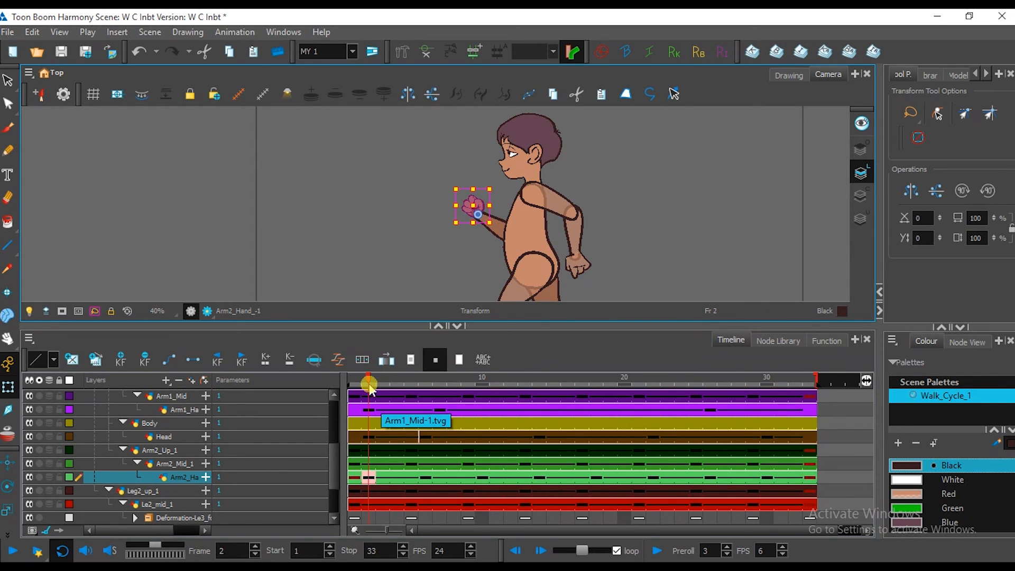
Scrub the timeline through the cycle up to frame 33 and back to frame 22 to check the Arm2_Hand motion.
left_click_drag(373, 384, 686, 404)
left_click(558, 195)
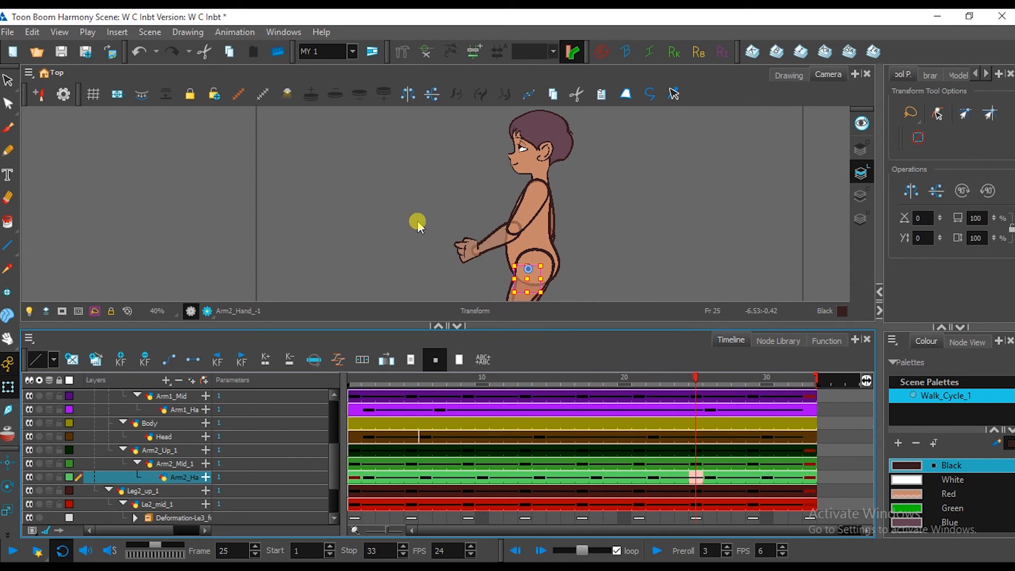
left_click(469, 248)
left_click_drag(698, 382, 817, 387)
left_click(472, 198)
left_click_drag(679, 380, 652, 389)
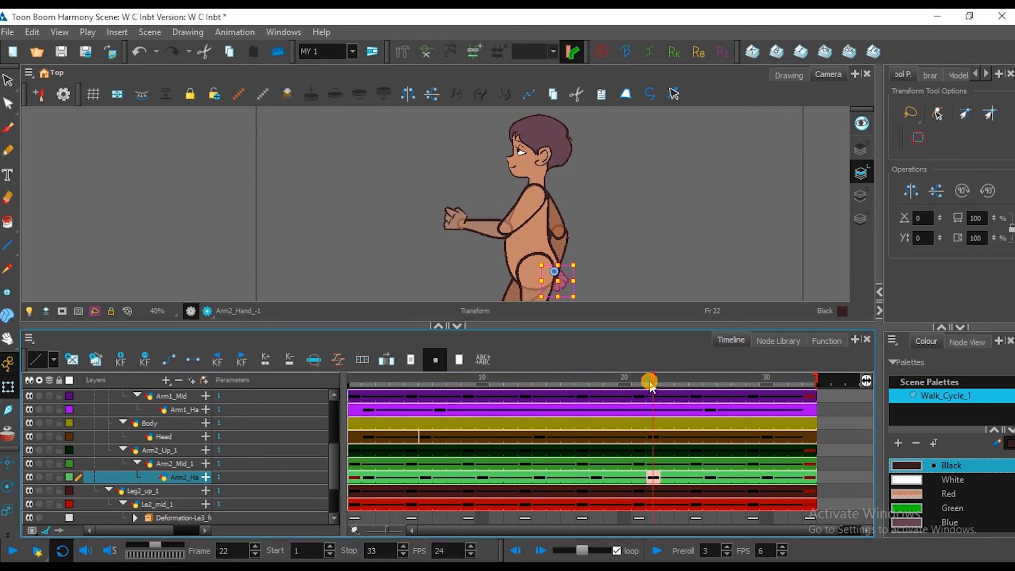
Compare the Arm2_Hand keyframe at frame 22 with frame 21 and with the Head and Body layers at the same frame.
left_click(643, 478)
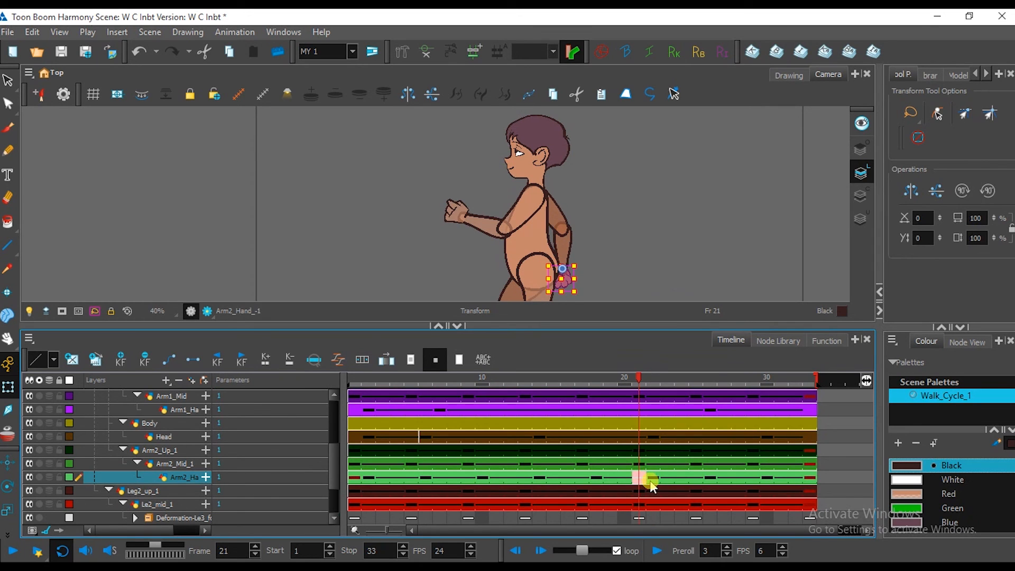
left_click(653, 479)
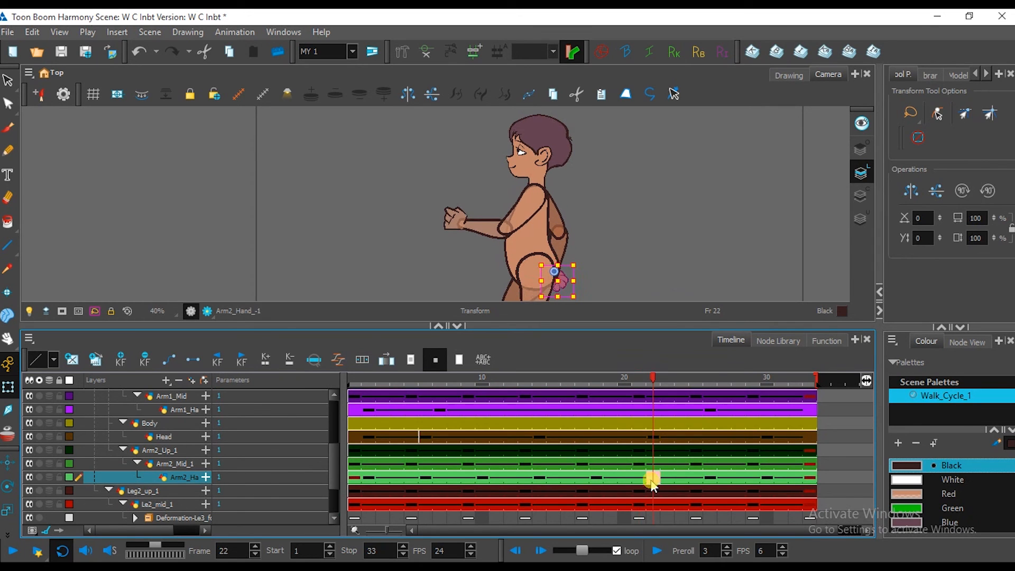
left_click(556, 150)
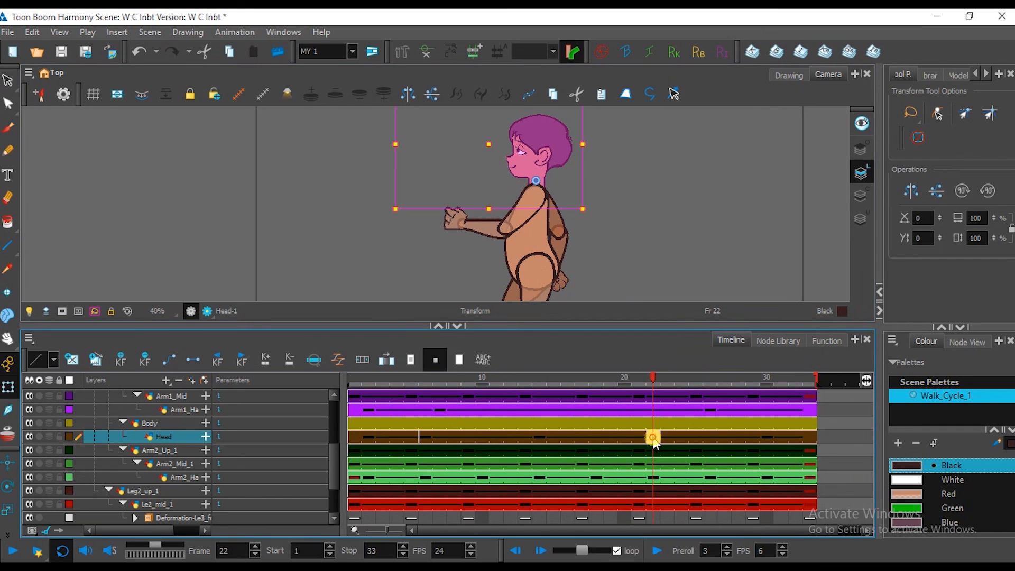
left_click_drag(555, 186, 530, 200)
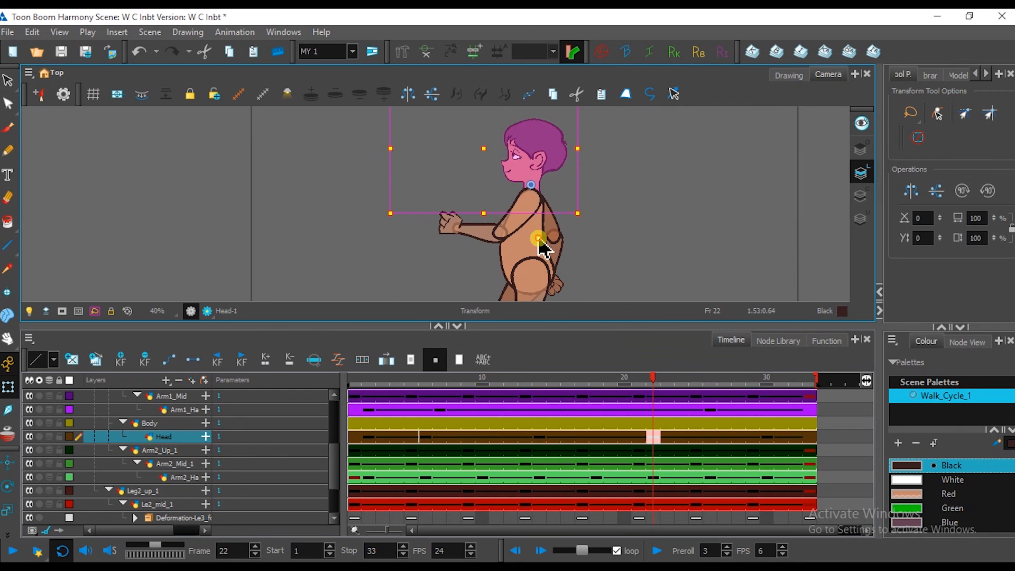
left_click(541, 241)
mouse_move(655, 385)
left_mouse_down()
mouse_move(693, 385)
mouse_move(644, 385)
mouse_move(653, 389)
left_mouse_up()
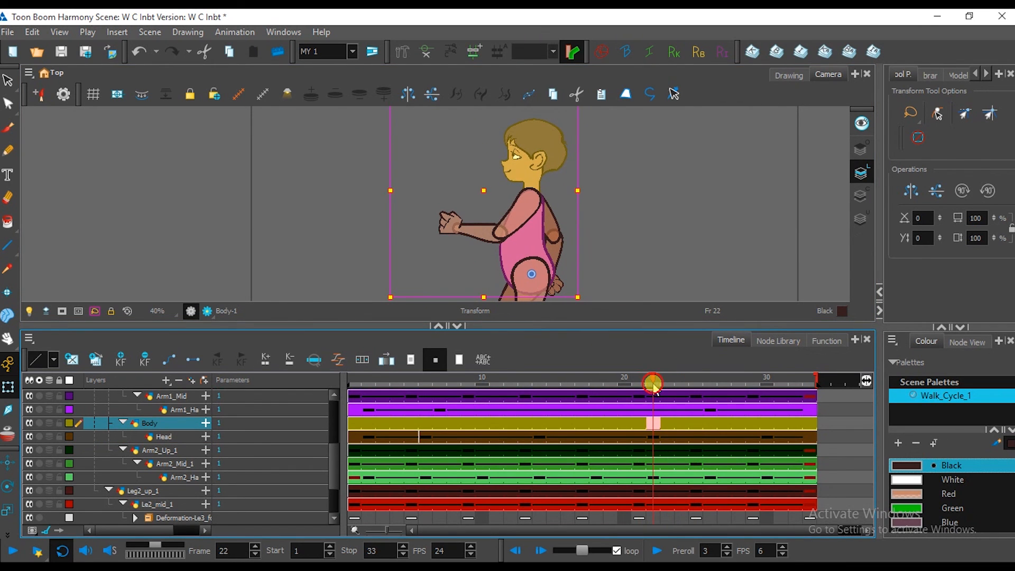
left_click(653, 436)
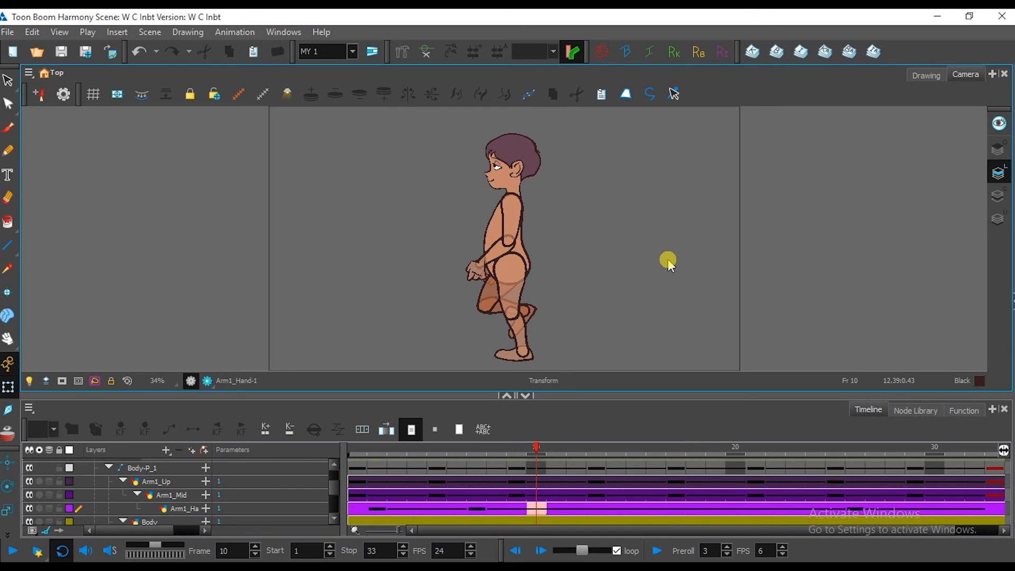
Show the function curves of the near hand Arm1_Hand and examine its Angle_z curve over the whole cycle.
left_click_drag(408, 392, 408, 358)
left_click(964, 375)
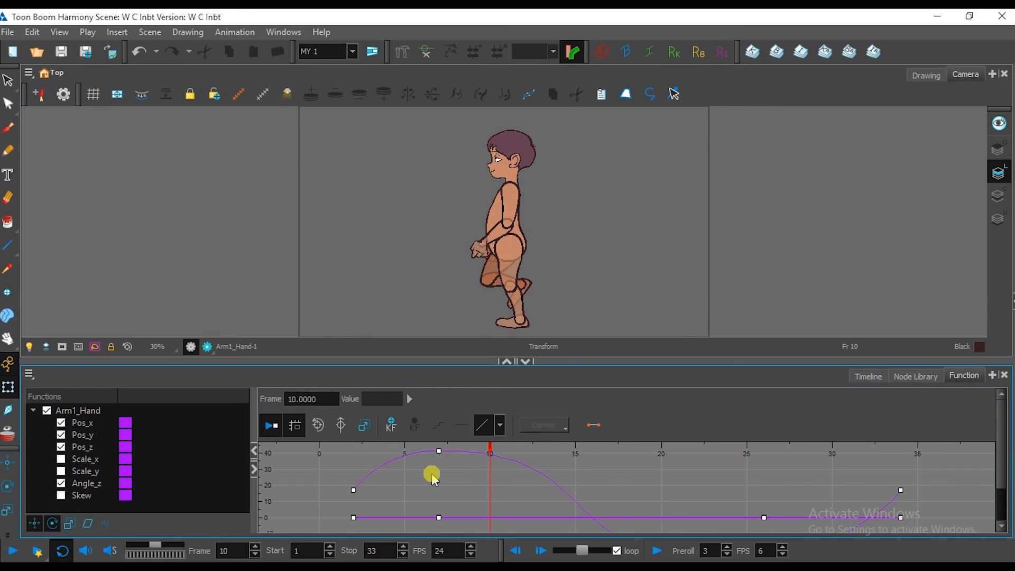
scroll(561, 494, "down", 5)
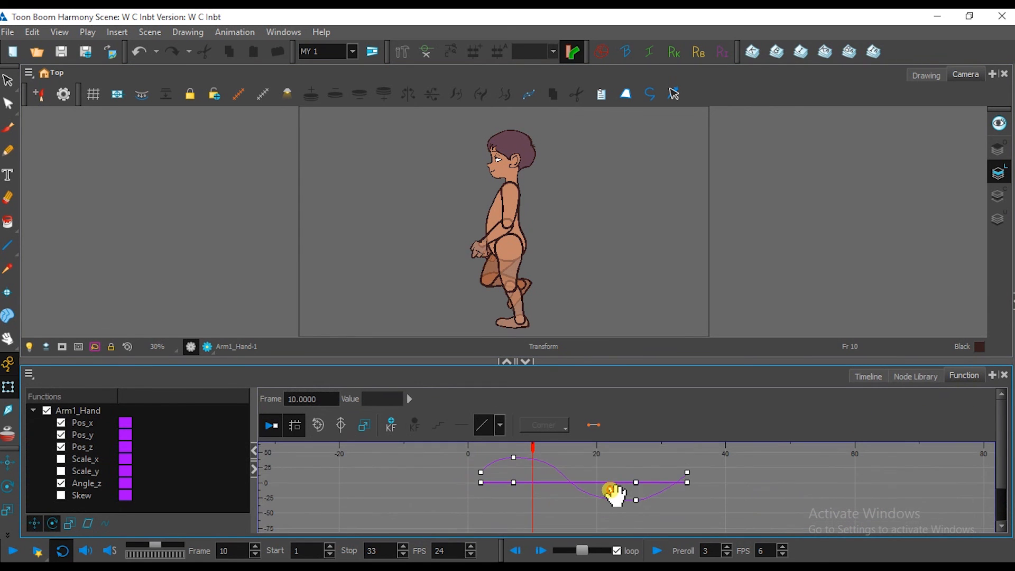
scroll(590, 510, "up", 4)
left_click_drag(715, 520, 720, 506)
left_click_drag(584, 499, 548, 492)
Inspect the function curves of the near leg Leg1_up and of the near upper arm.
left_click(506, 254)
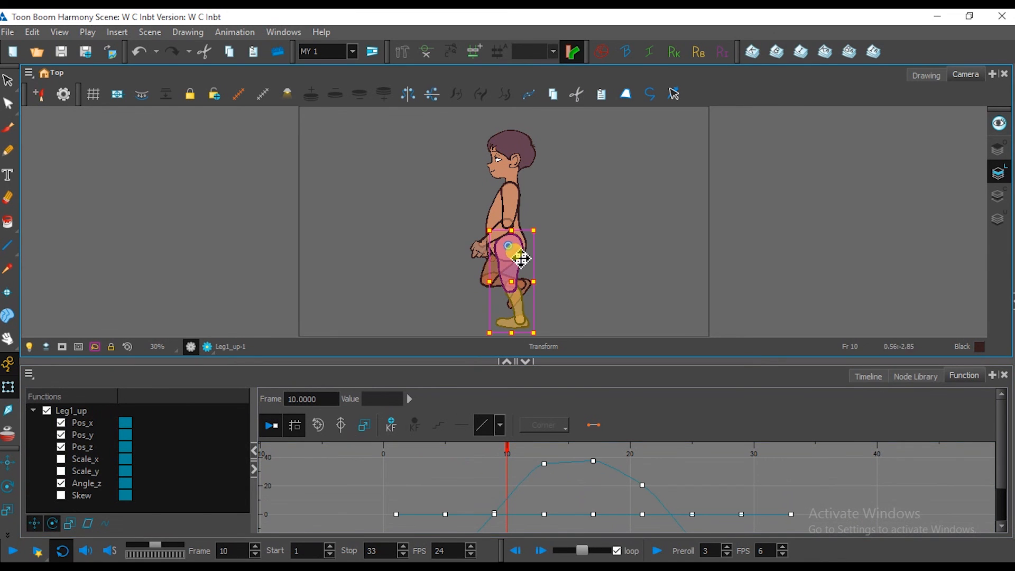
left_click_drag(656, 501, 648, 476)
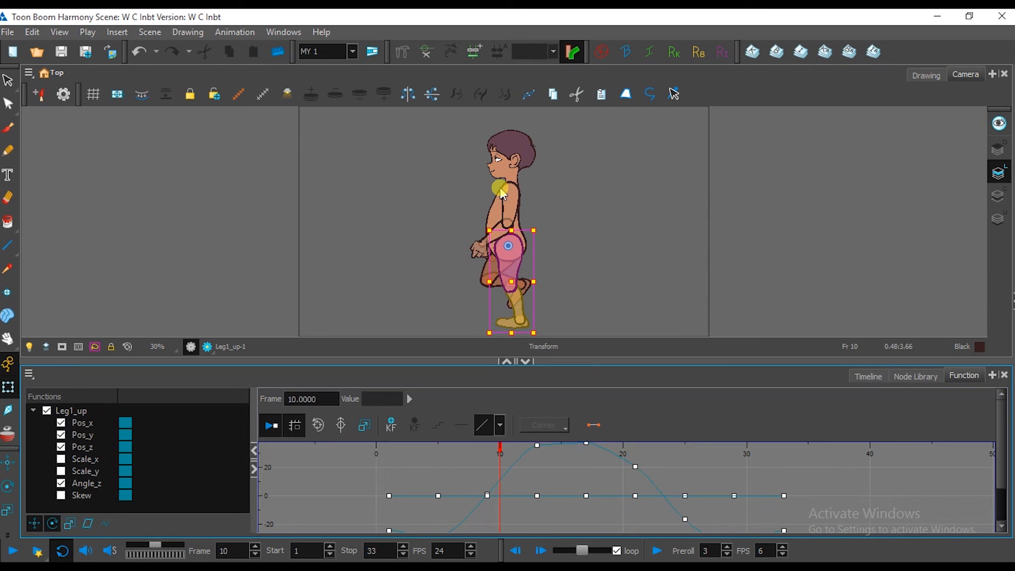
left_click(507, 202)
left_click_drag(703, 471, 680, 483)
Select the far leg Leg2_up_1 and examine its Angle_z curve, including the keyframes at frames 21 and 29.
left_click(499, 287)
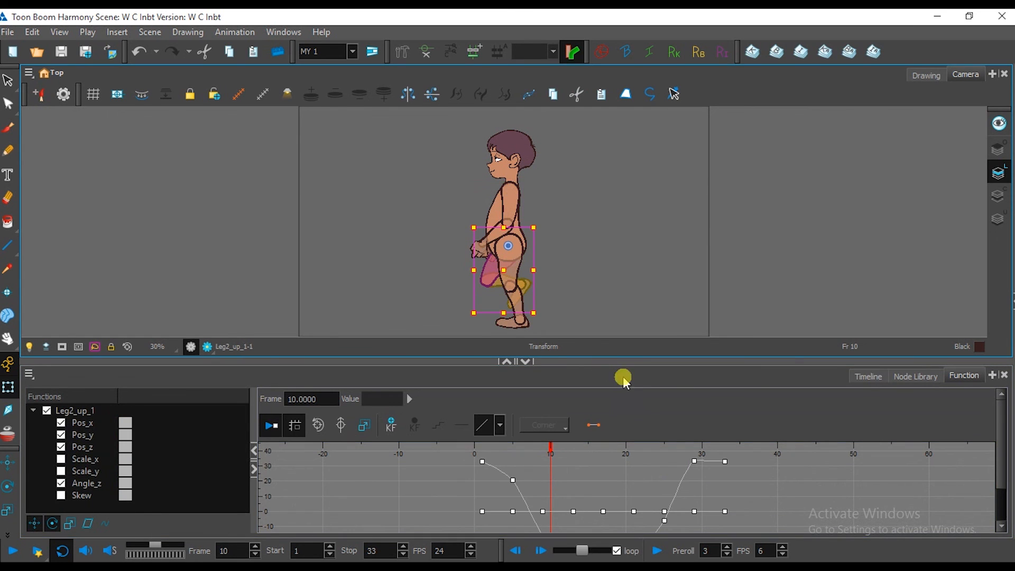
scroll(746, 502, "down", 3)
left_click_drag(686, 503, 670, 472)
scroll(630, 504, "up", 5)
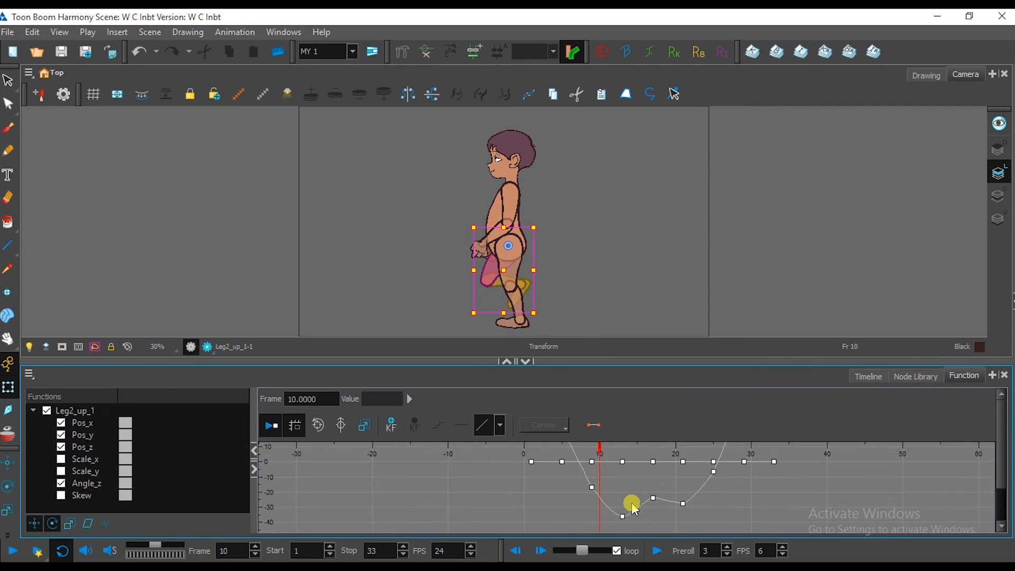
scroll(690, 520, "up", 3)
left_click(674, 471)
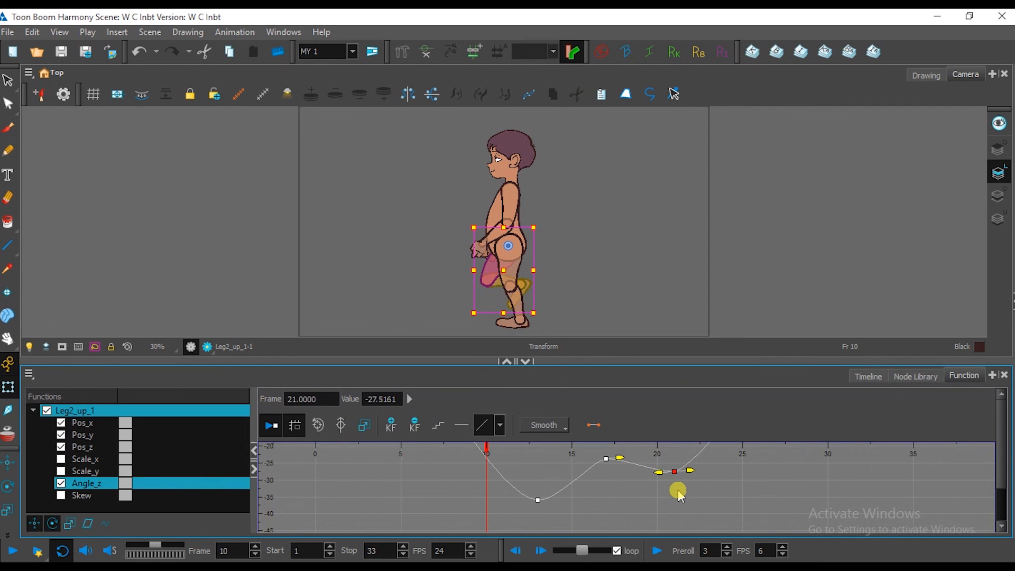
scroll(679, 499, "up", 4)
left_click_drag(560, 498, 645, 543)
scroll(728, 503, "down", 1)
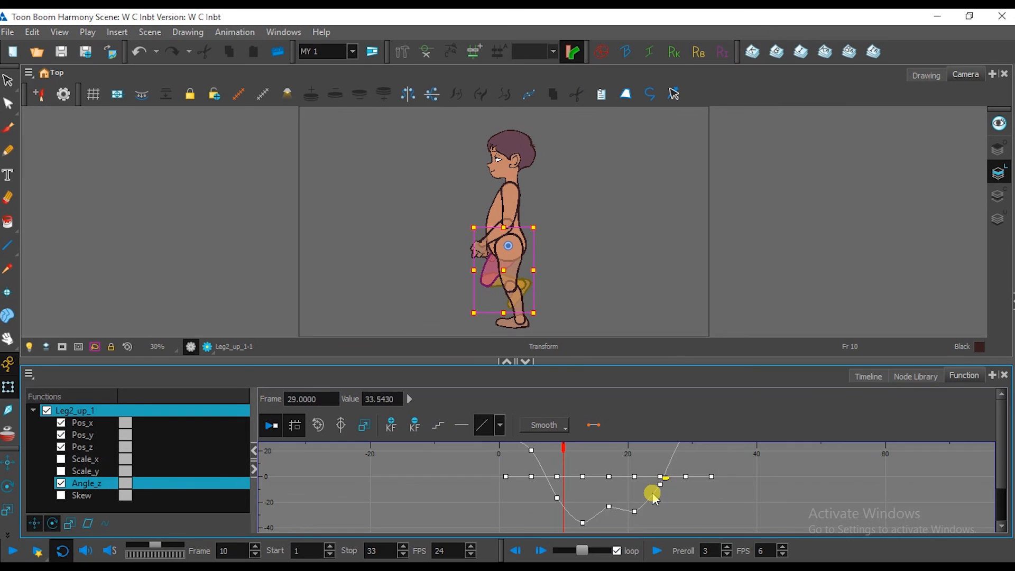
scroll(652, 500, "down", 1)
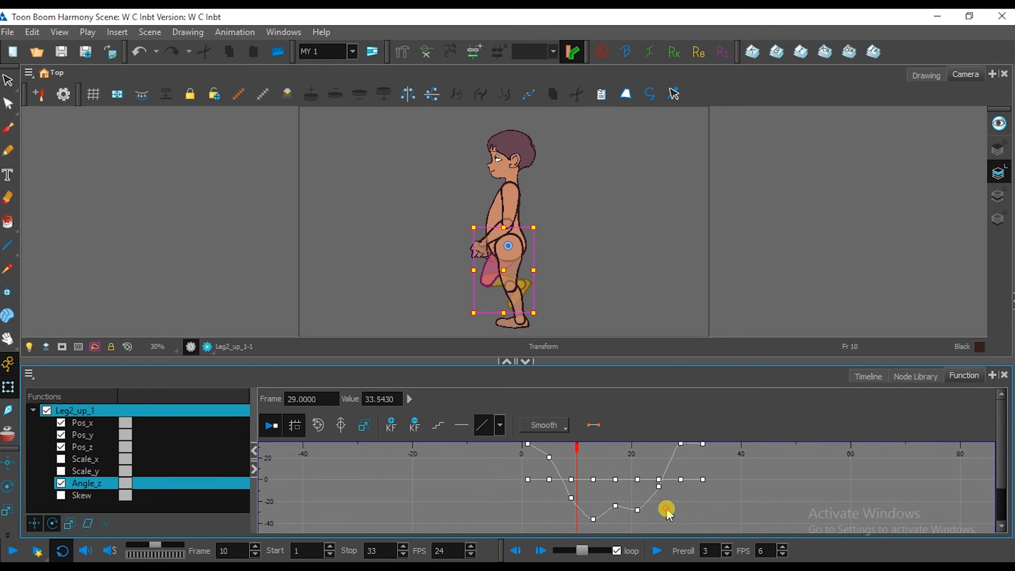
left_click_drag(666, 509, 650, 470)
Return to the timeline, deselect the leg, and enlarge the camera view to show the whole character.
left_click(868, 375)
left_click(690, 292)
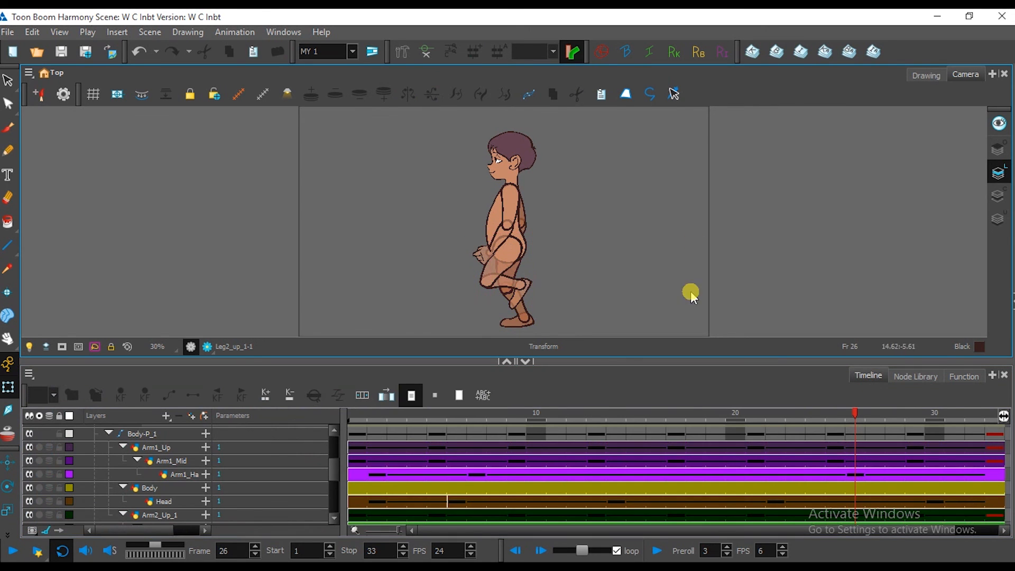
key("grave")
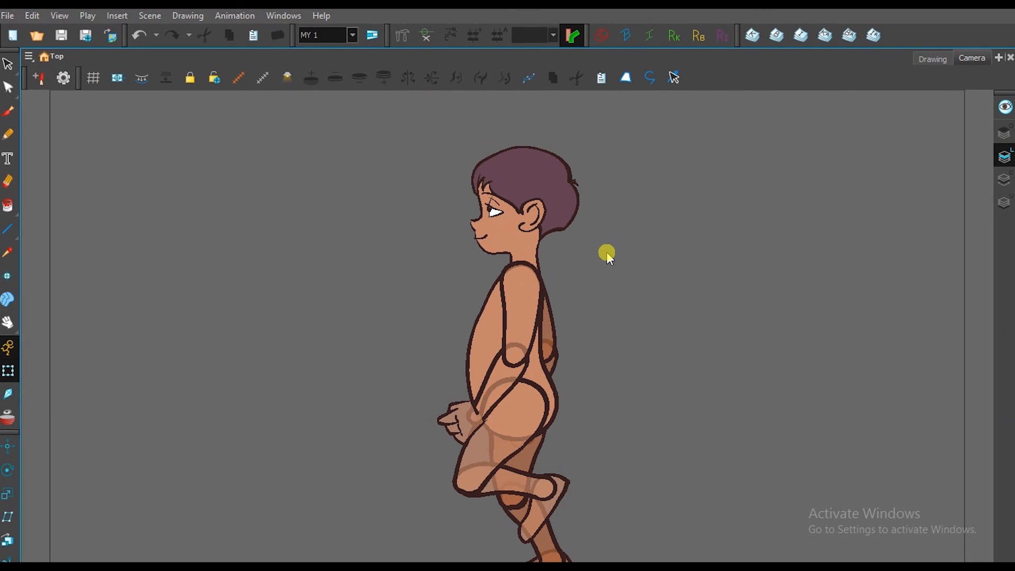
left_click_drag(573, 435, 554, 397)
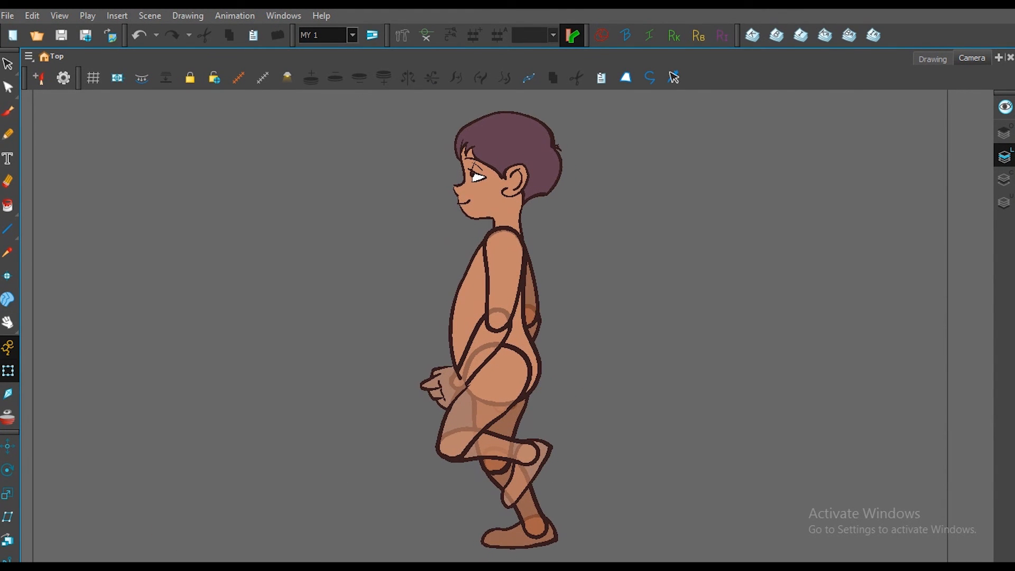